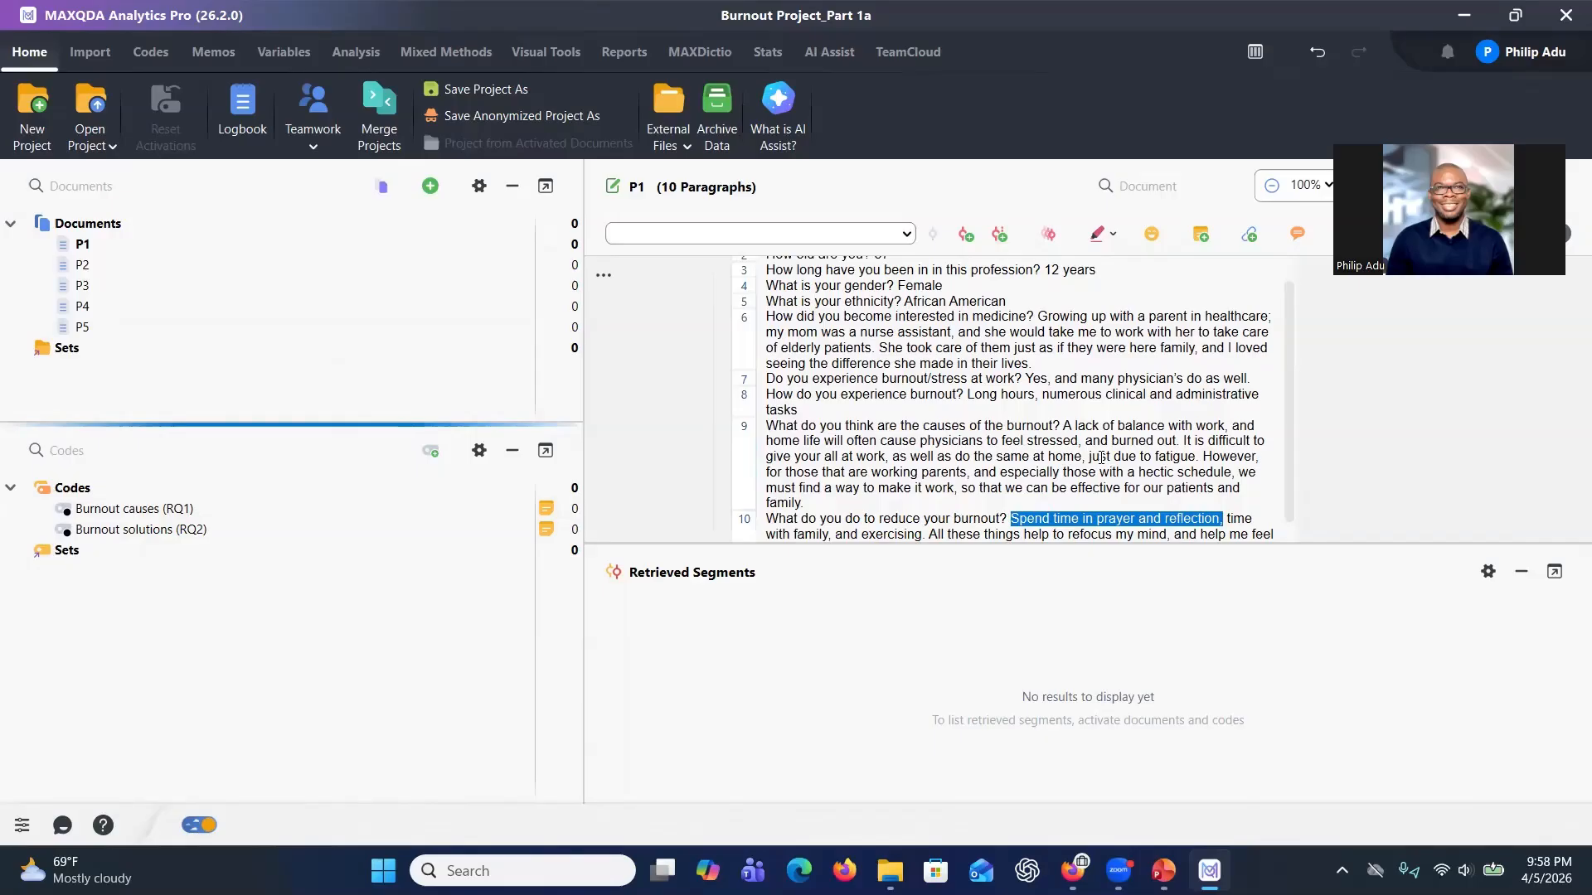
Select the paragraph 9 passage on lacking work-home balance and code it with the AI Assist suggested code Work-Life Imbalance.
scroll(1100, 457, "down", 1)
scroll(1078, 452, "up", 3)
left_click(1044, 442)
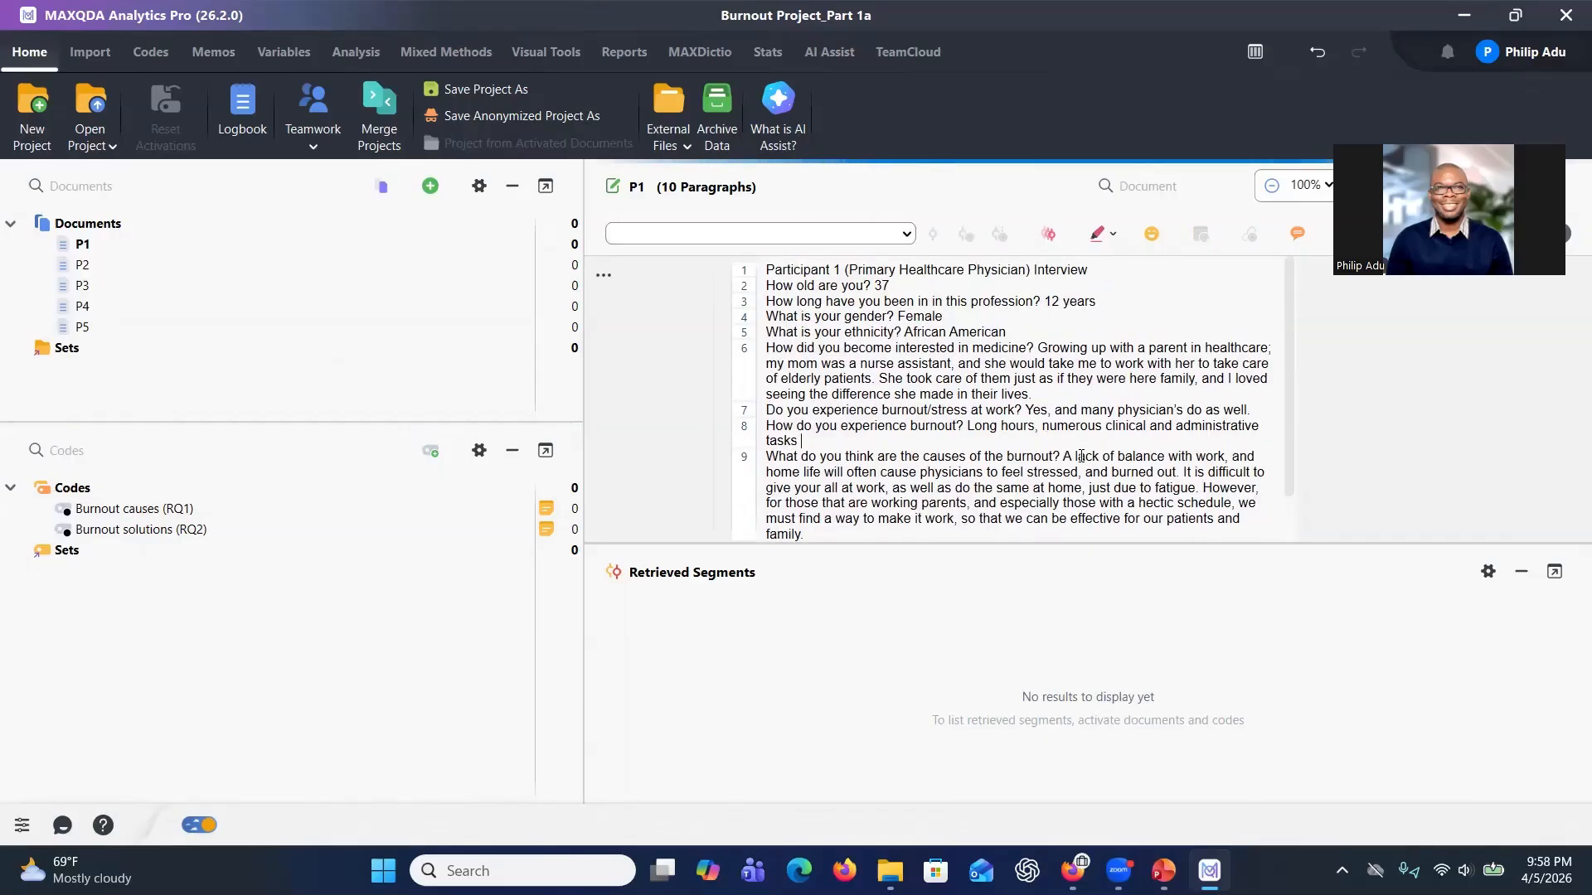
left_click_drag(1063, 456, 1099, 466)
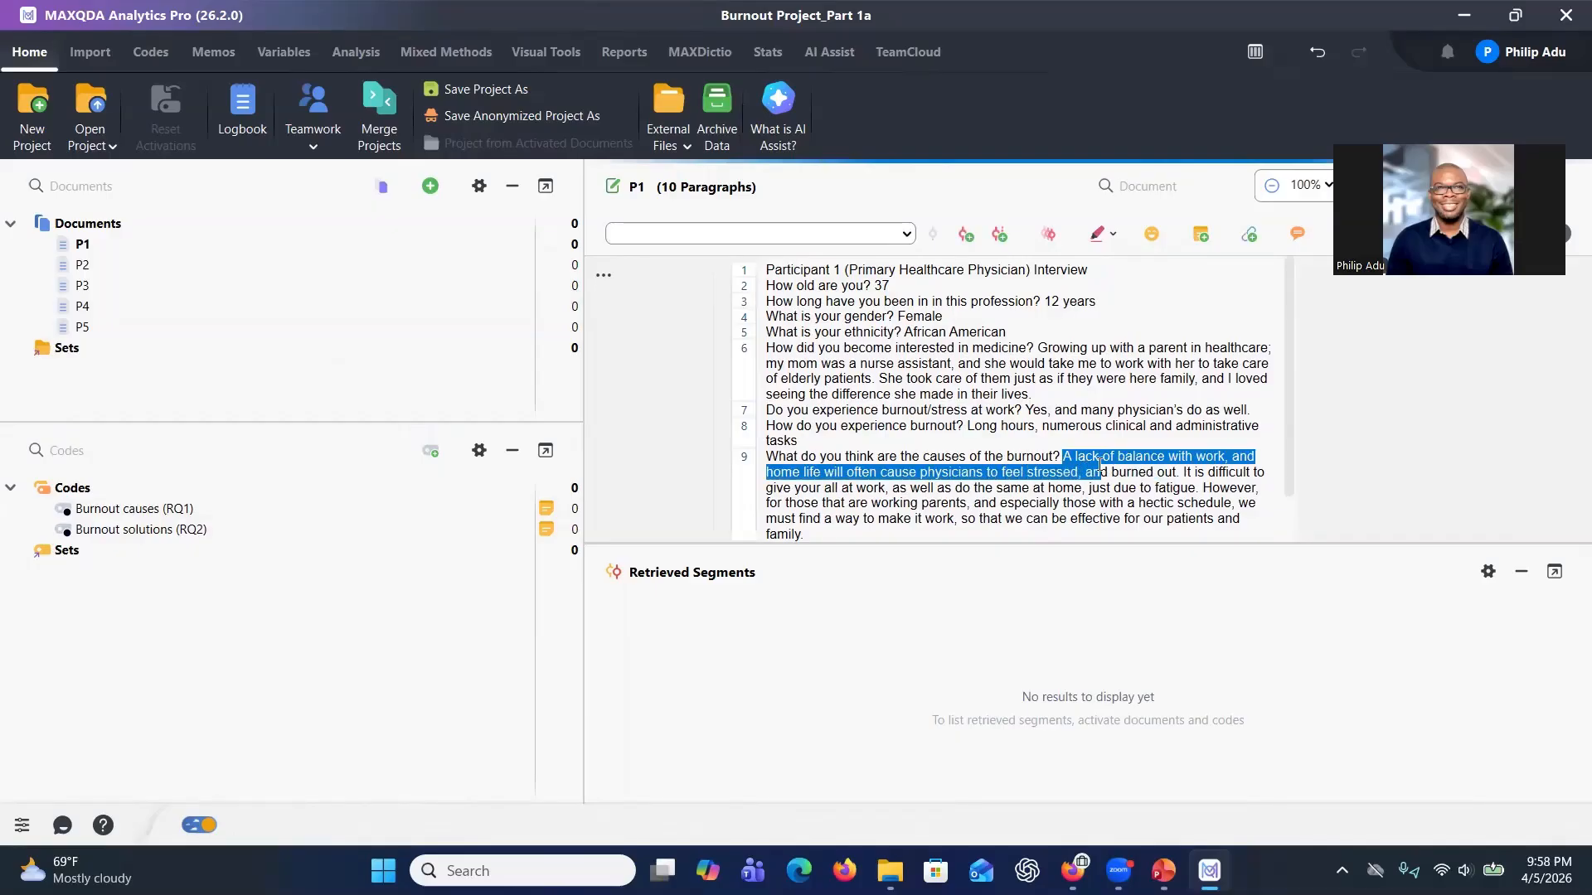
left_click_drag(1099, 465, 1082, 470)
right_click(857, 473)
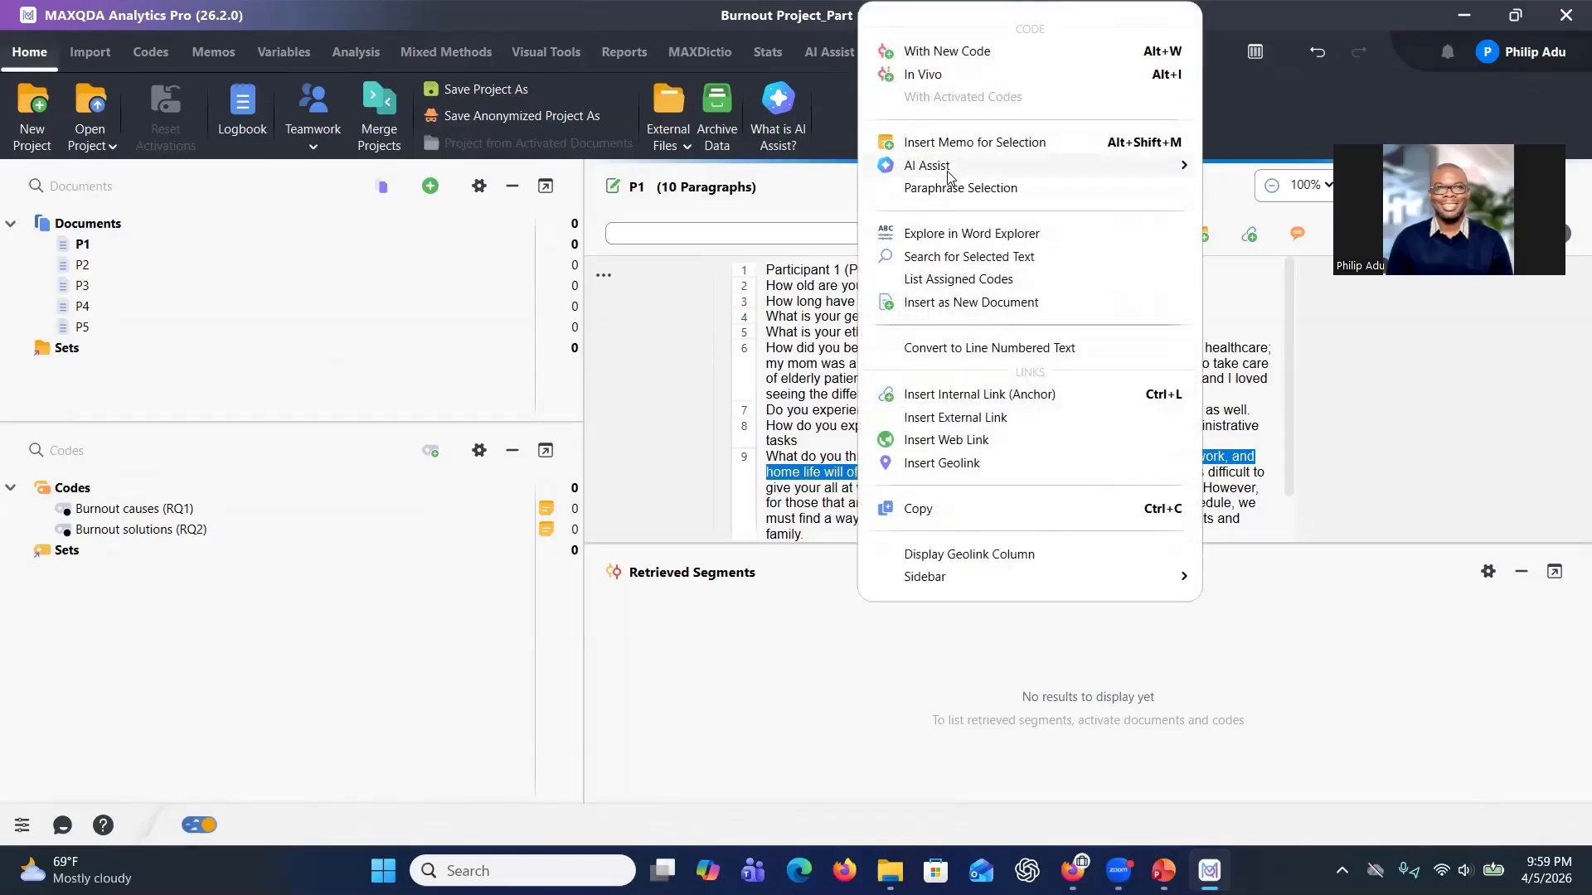
mouse_move(949, 175)
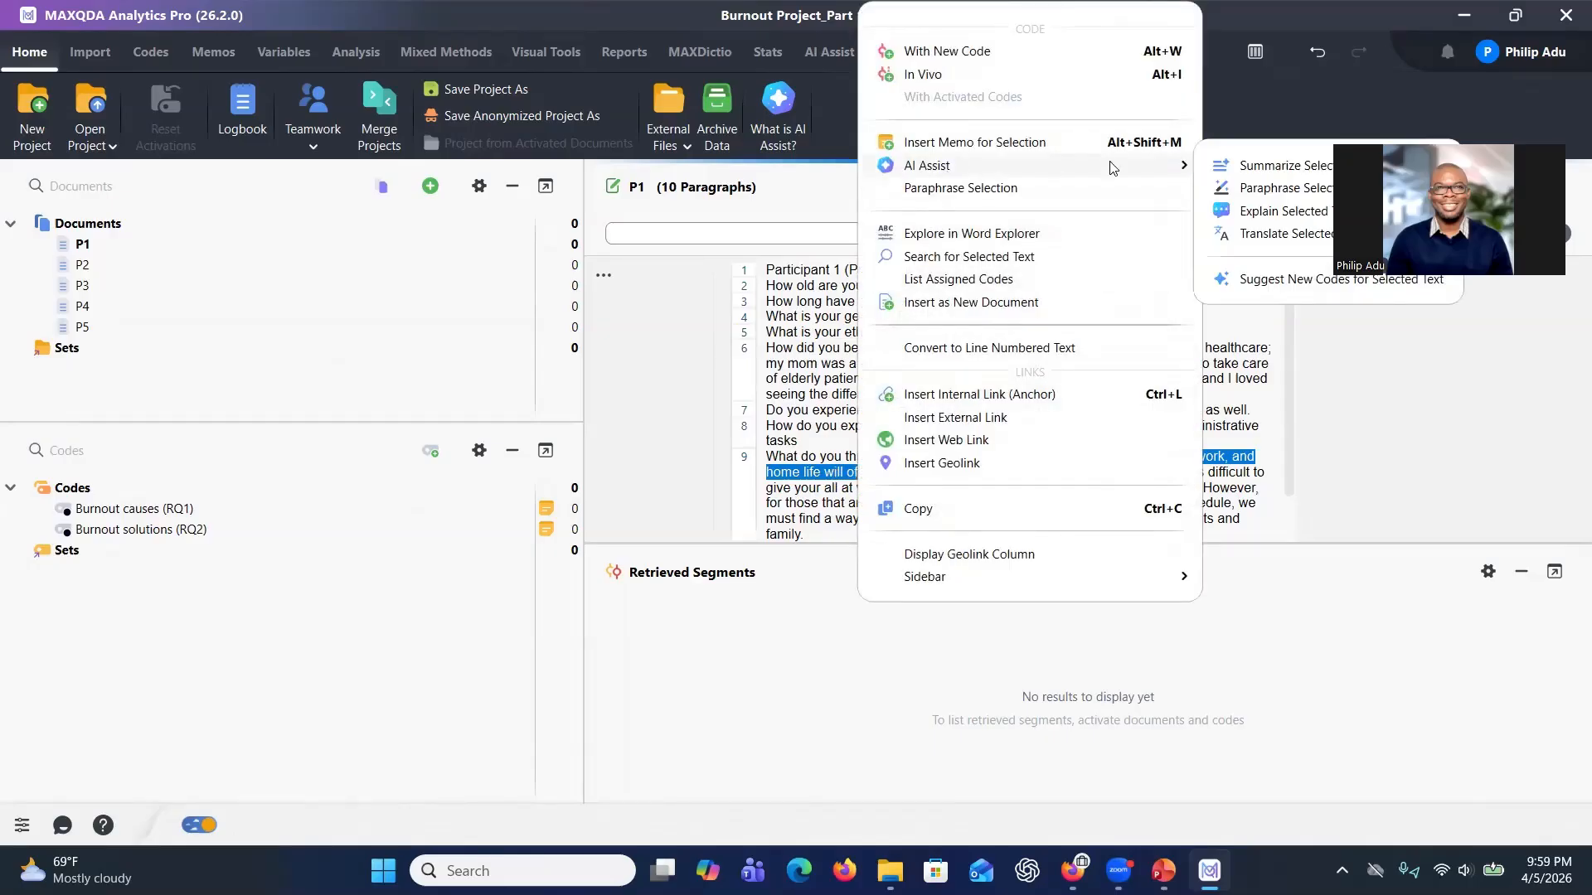
left_click(1309, 282)
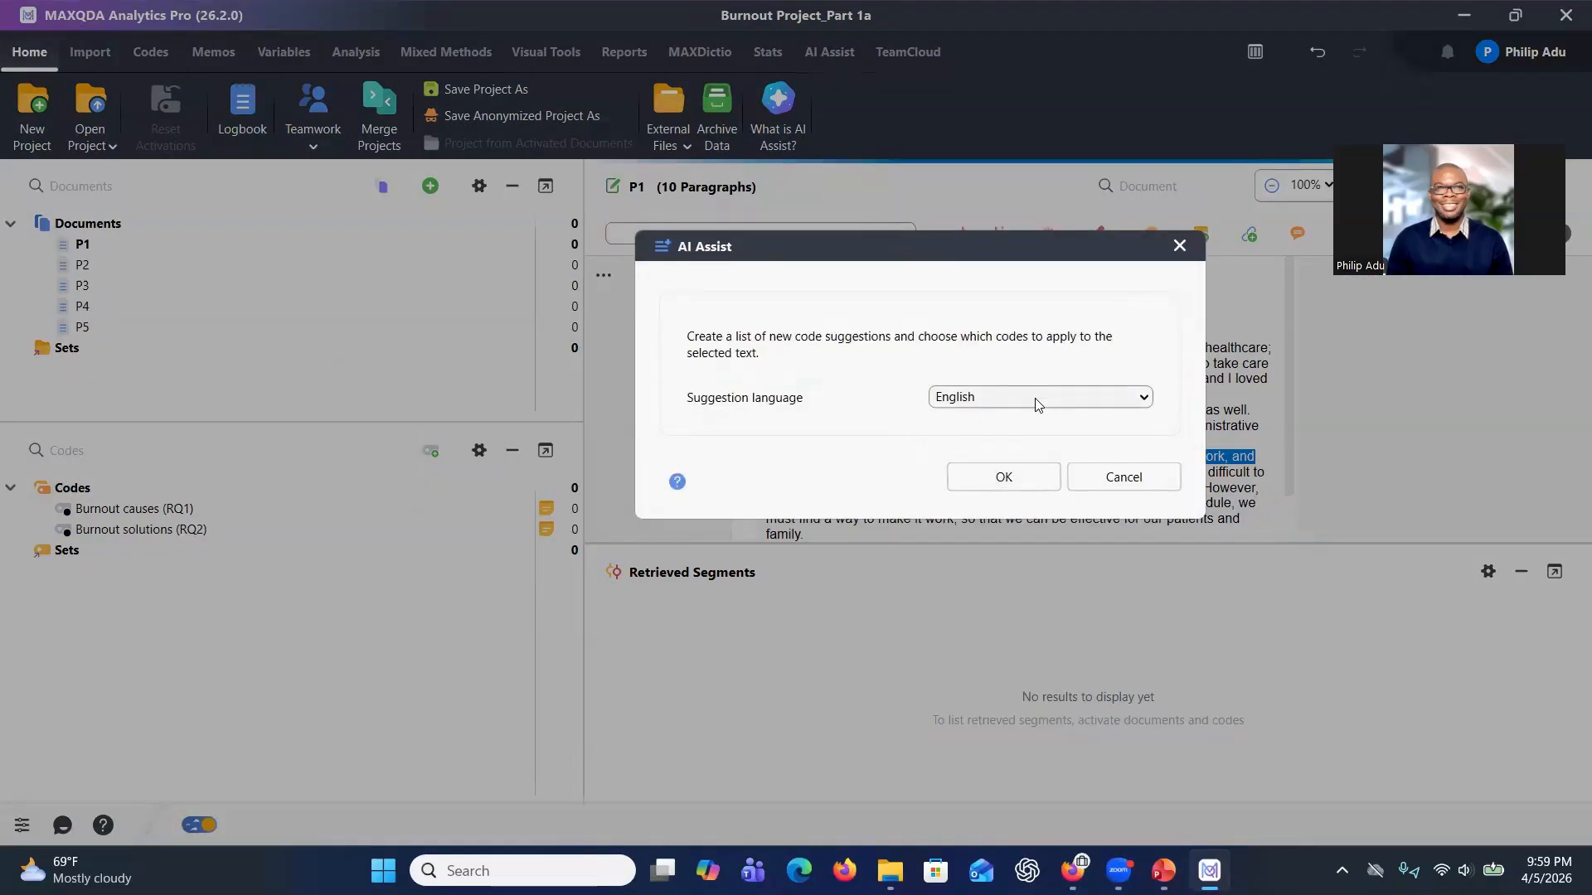
left_click(992, 479)
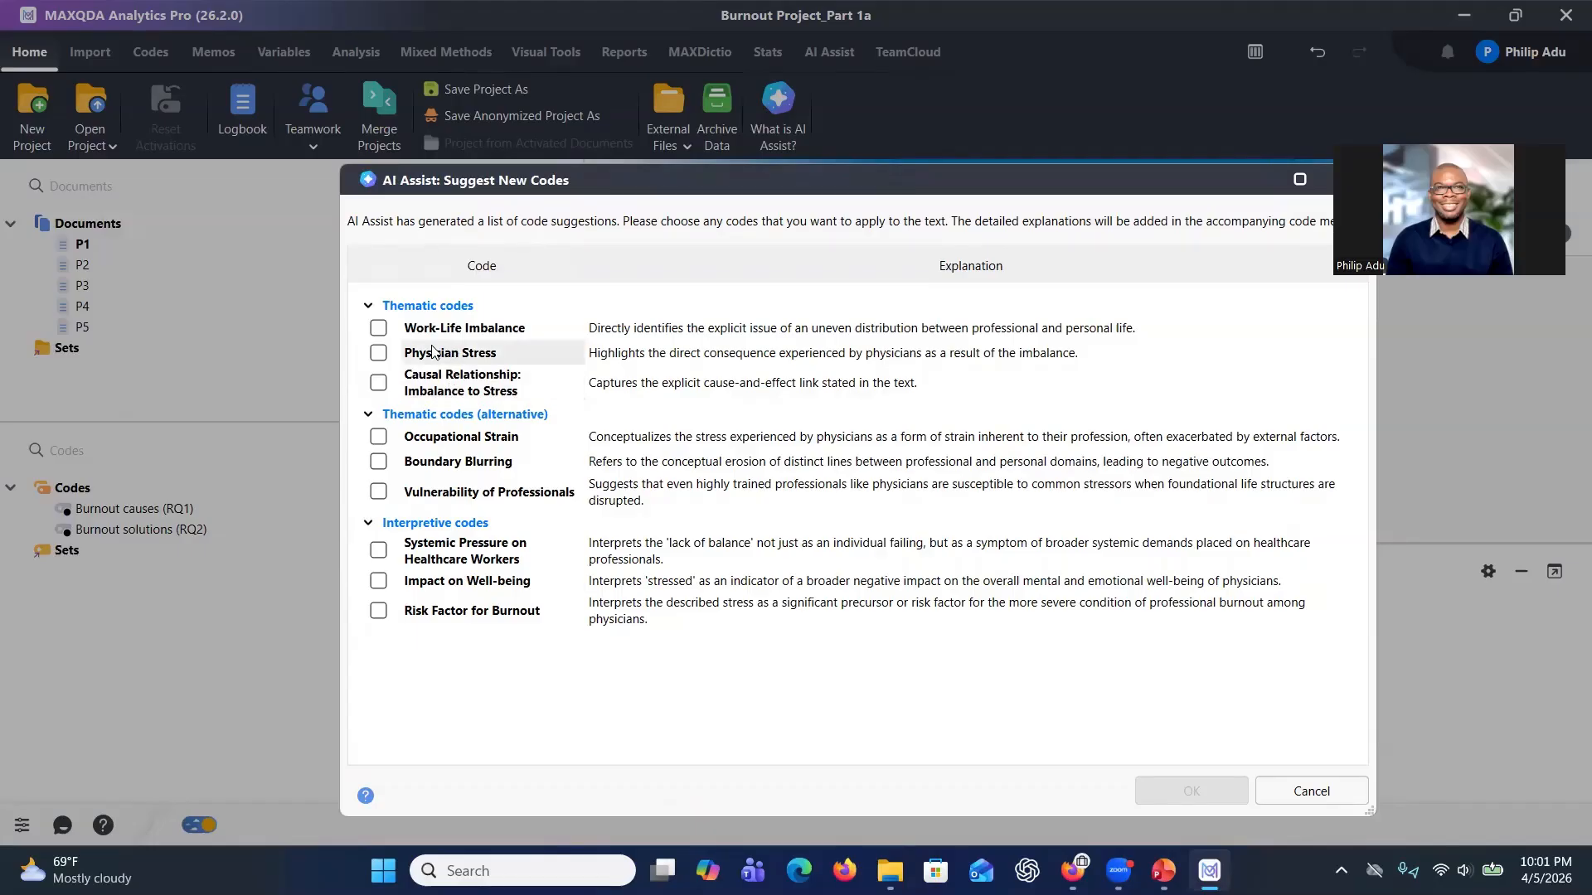
left_click(377, 329)
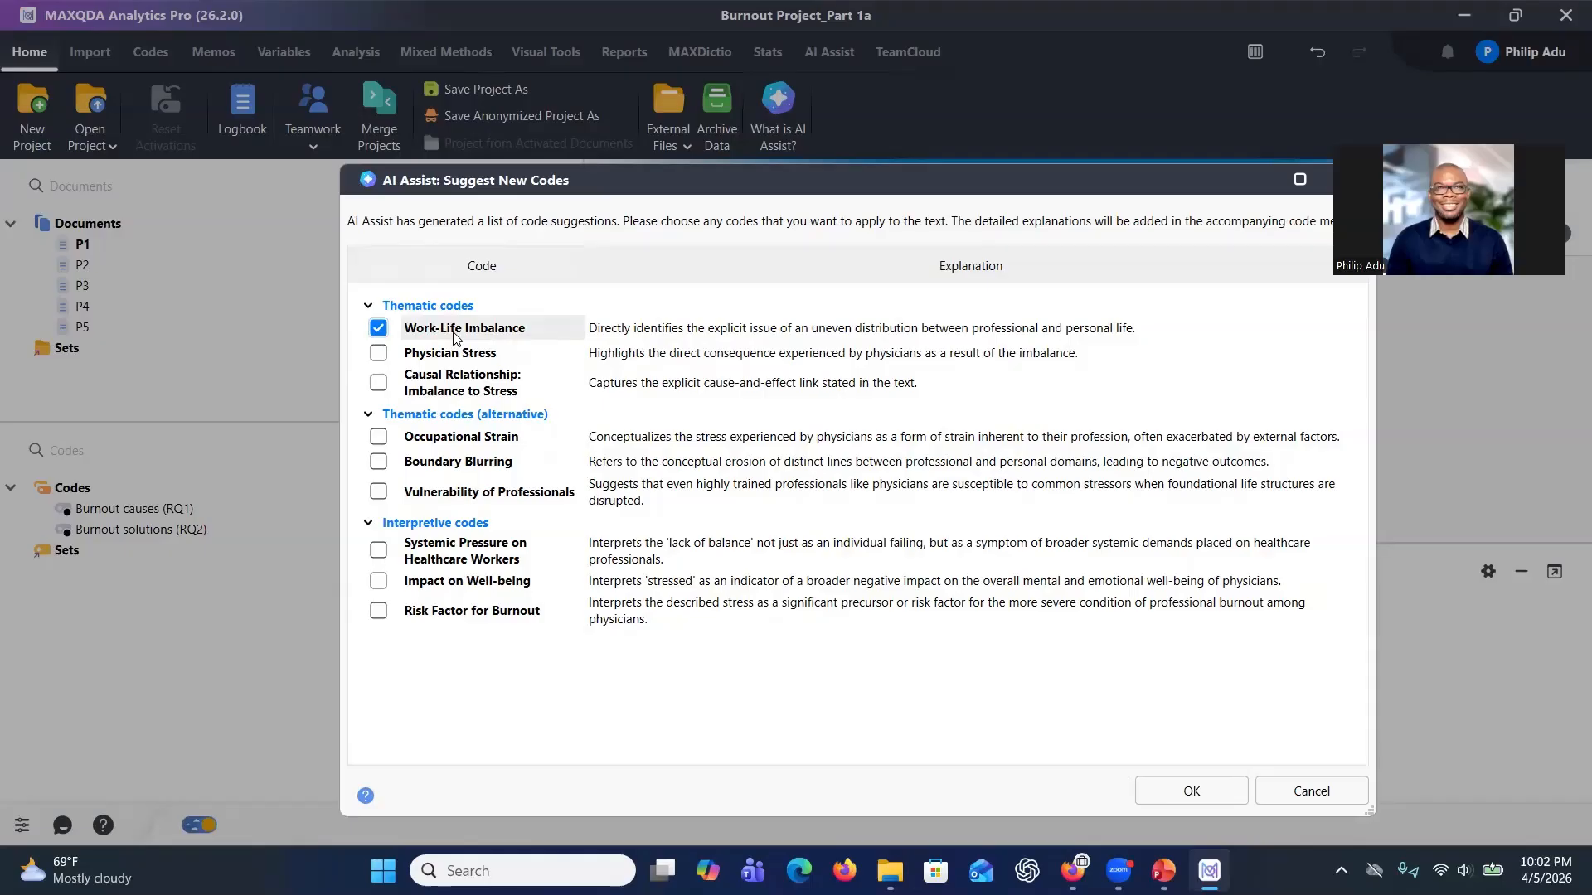
left_click(1191, 791)
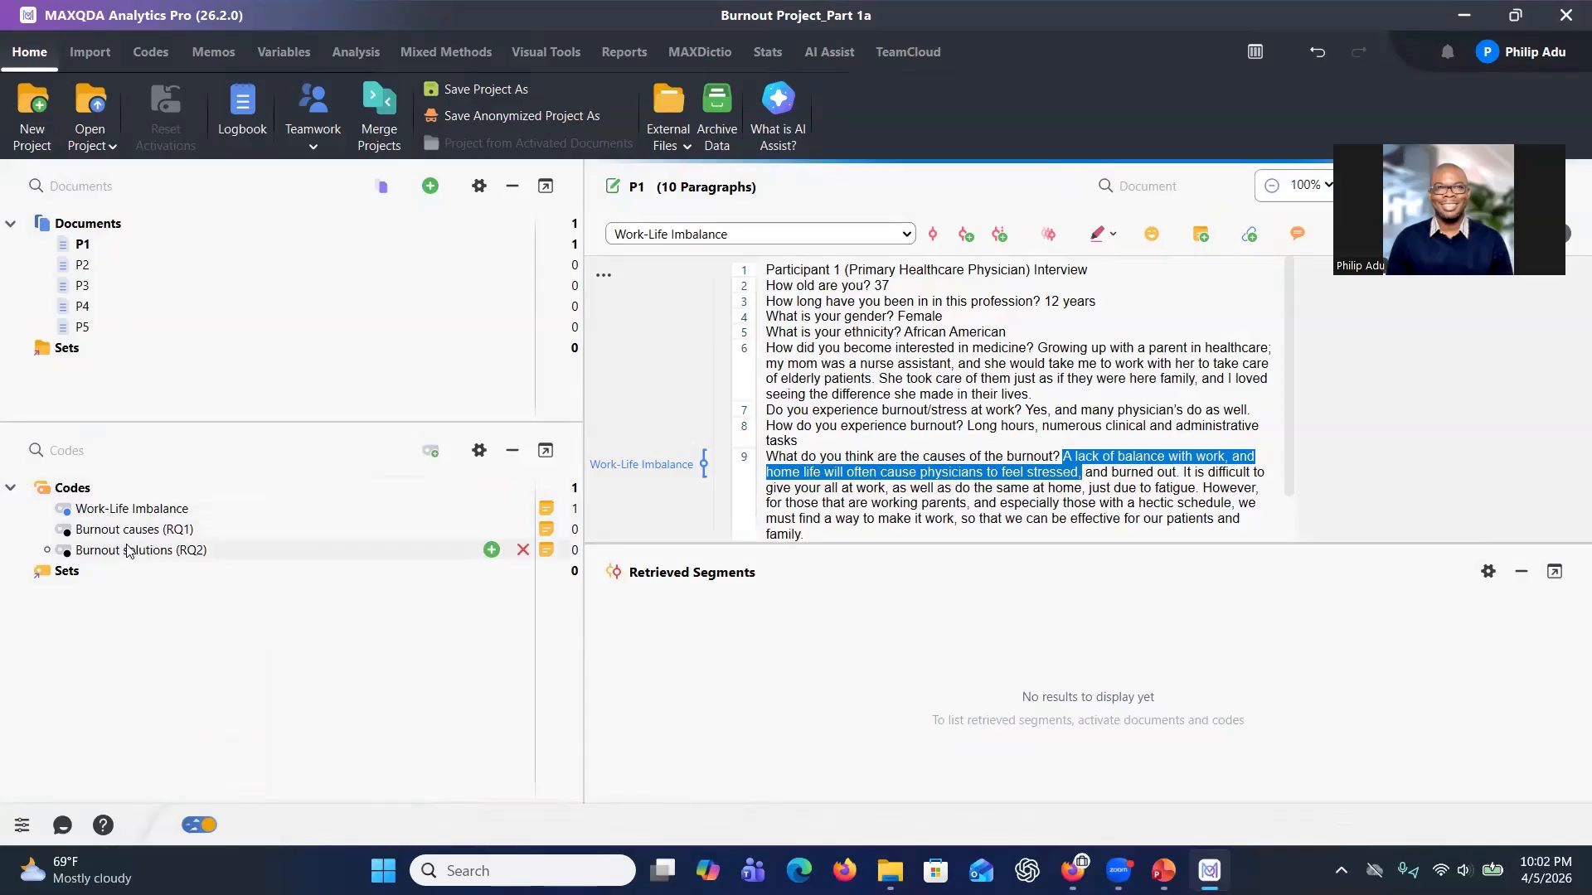
Move the Work-Life Imbalance code under Burnout causes (RQ1).
left_click_drag(126, 517, 108, 539)
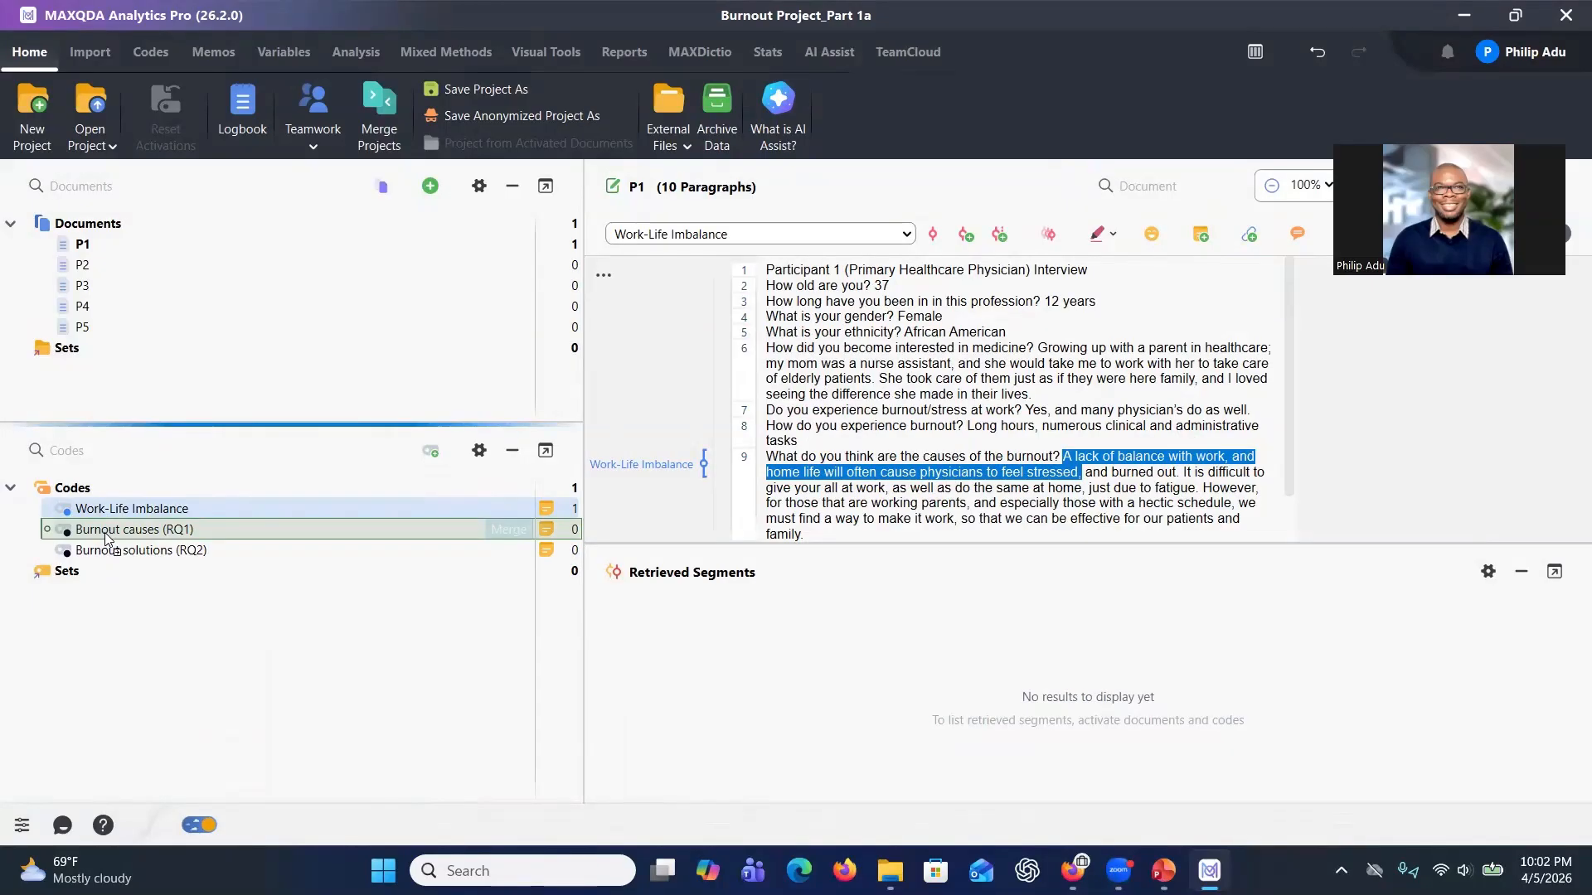
left_click_drag(105, 537, 106, 539)
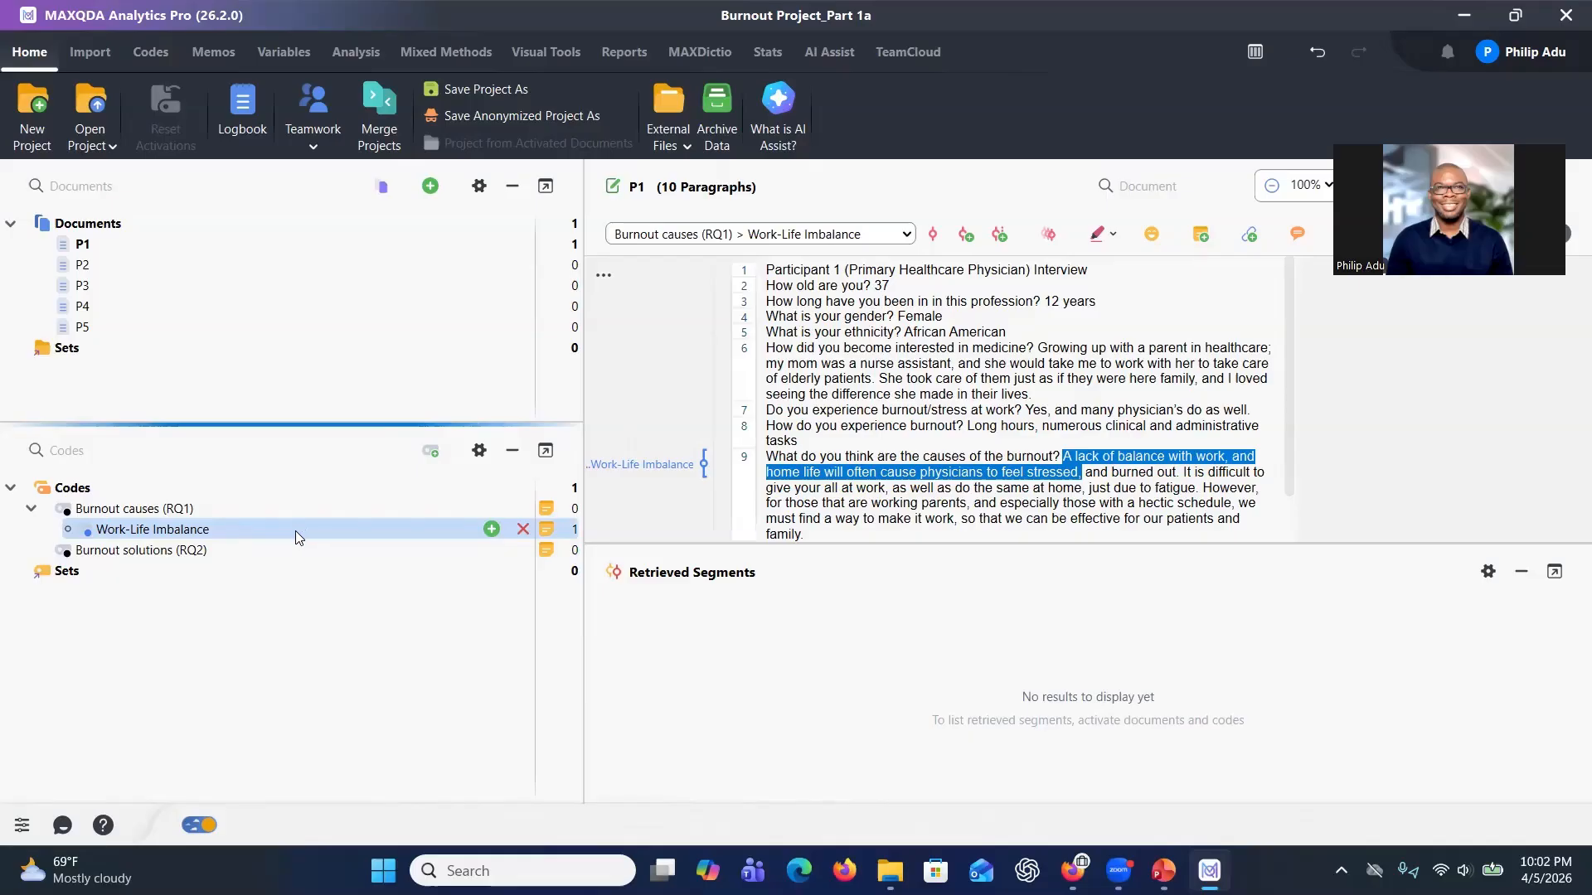
Open the Work-Life Imbalance code's memo and its properties to review the AI explanation and details.
right_click(238, 528)
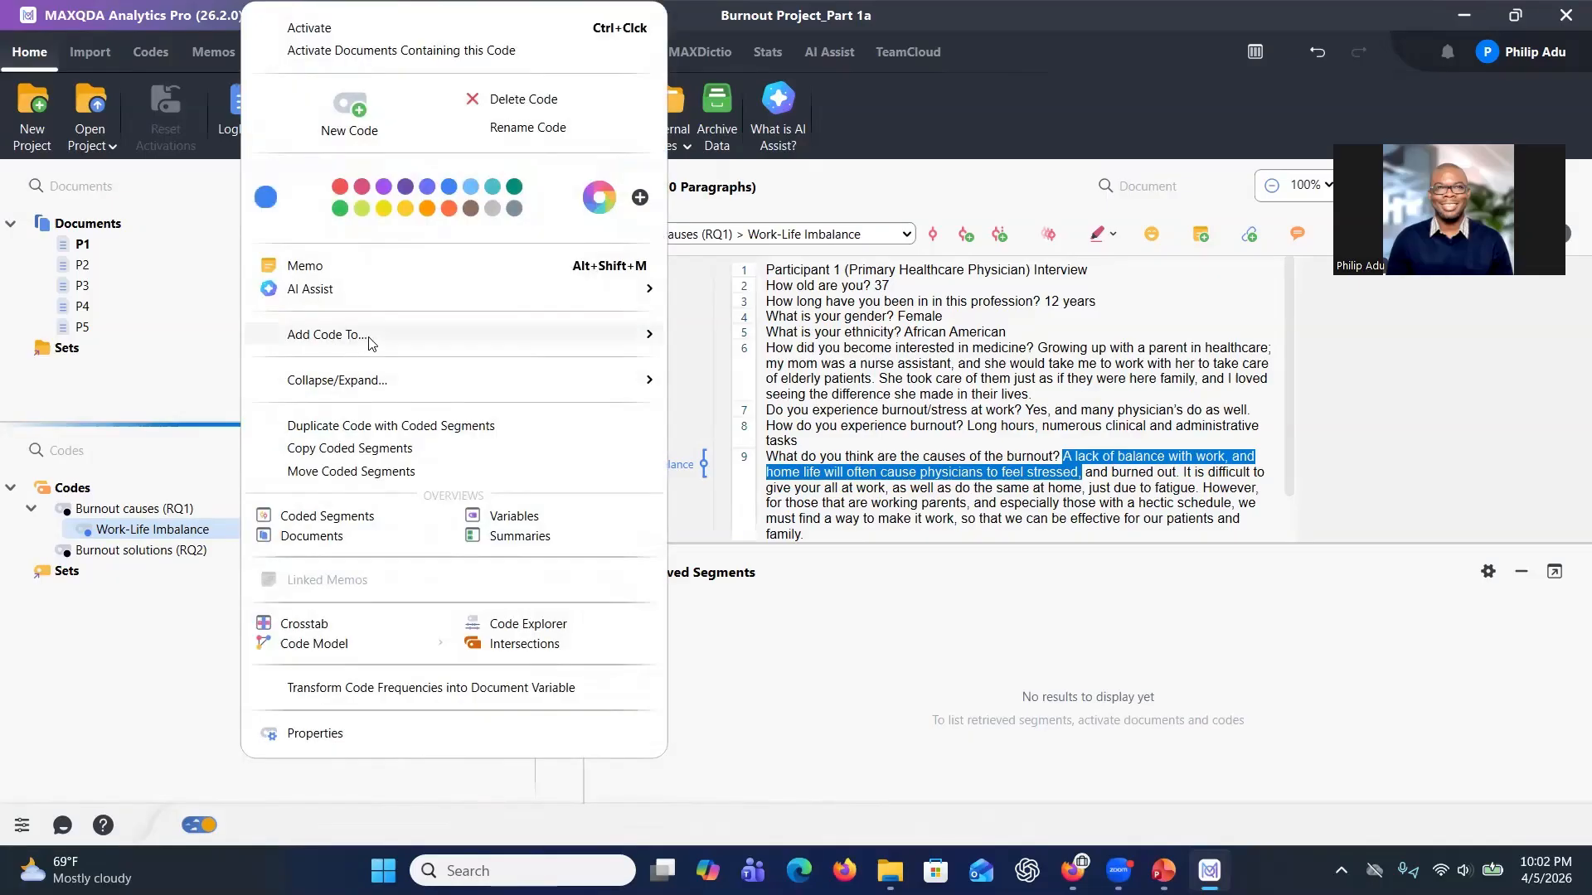
left_click(372, 273)
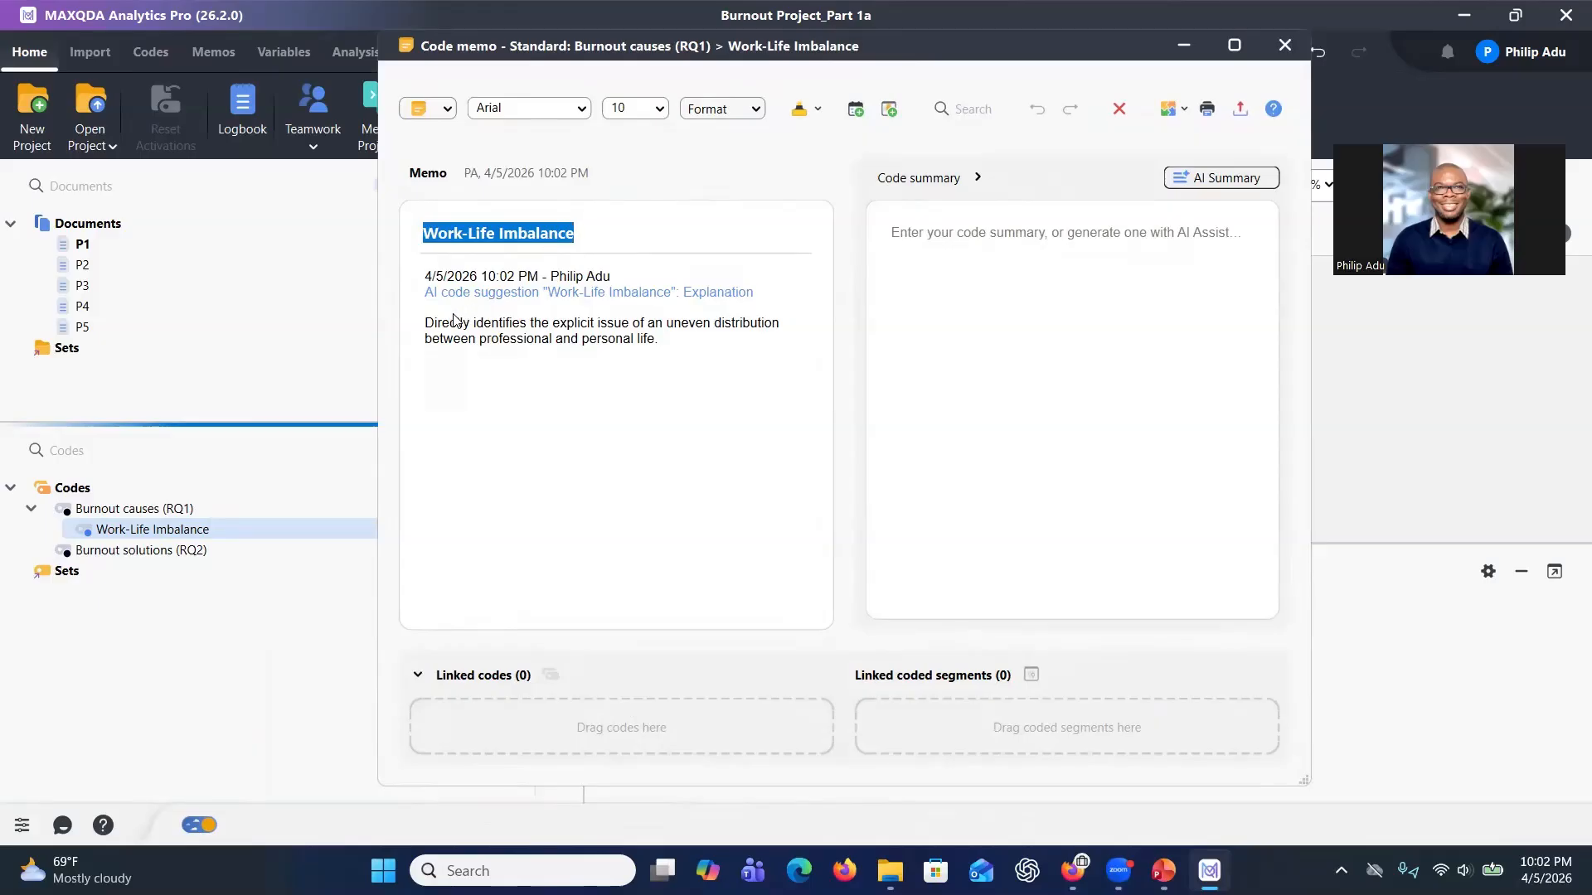
left_click_drag(433, 324, 699, 360)
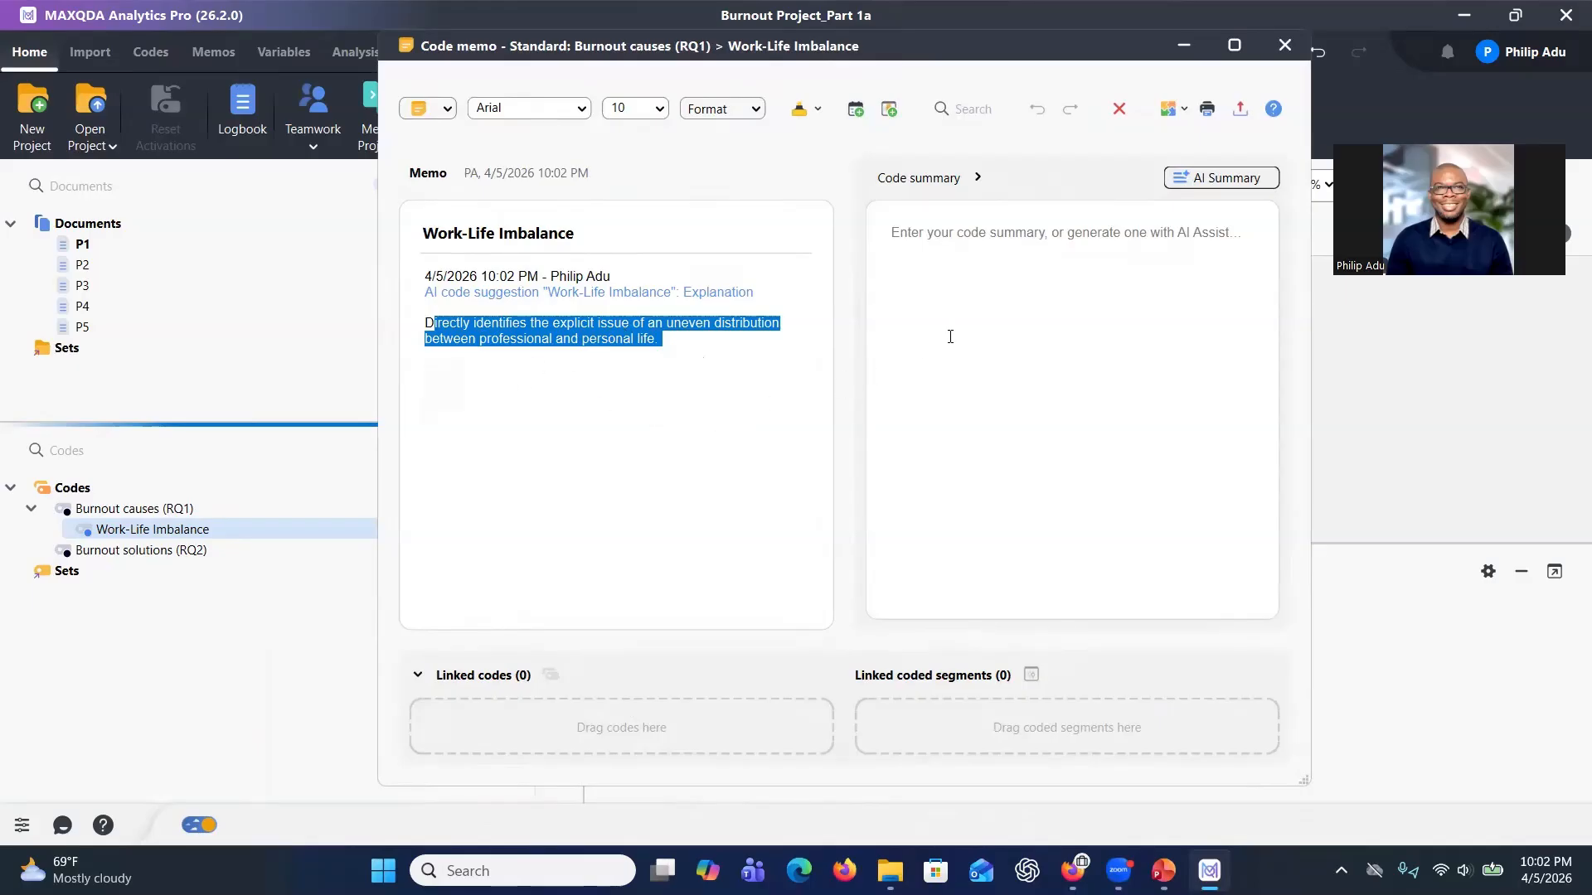
left_click_drag(1274, 48, 1172, 70)
left_click(1180, 71)
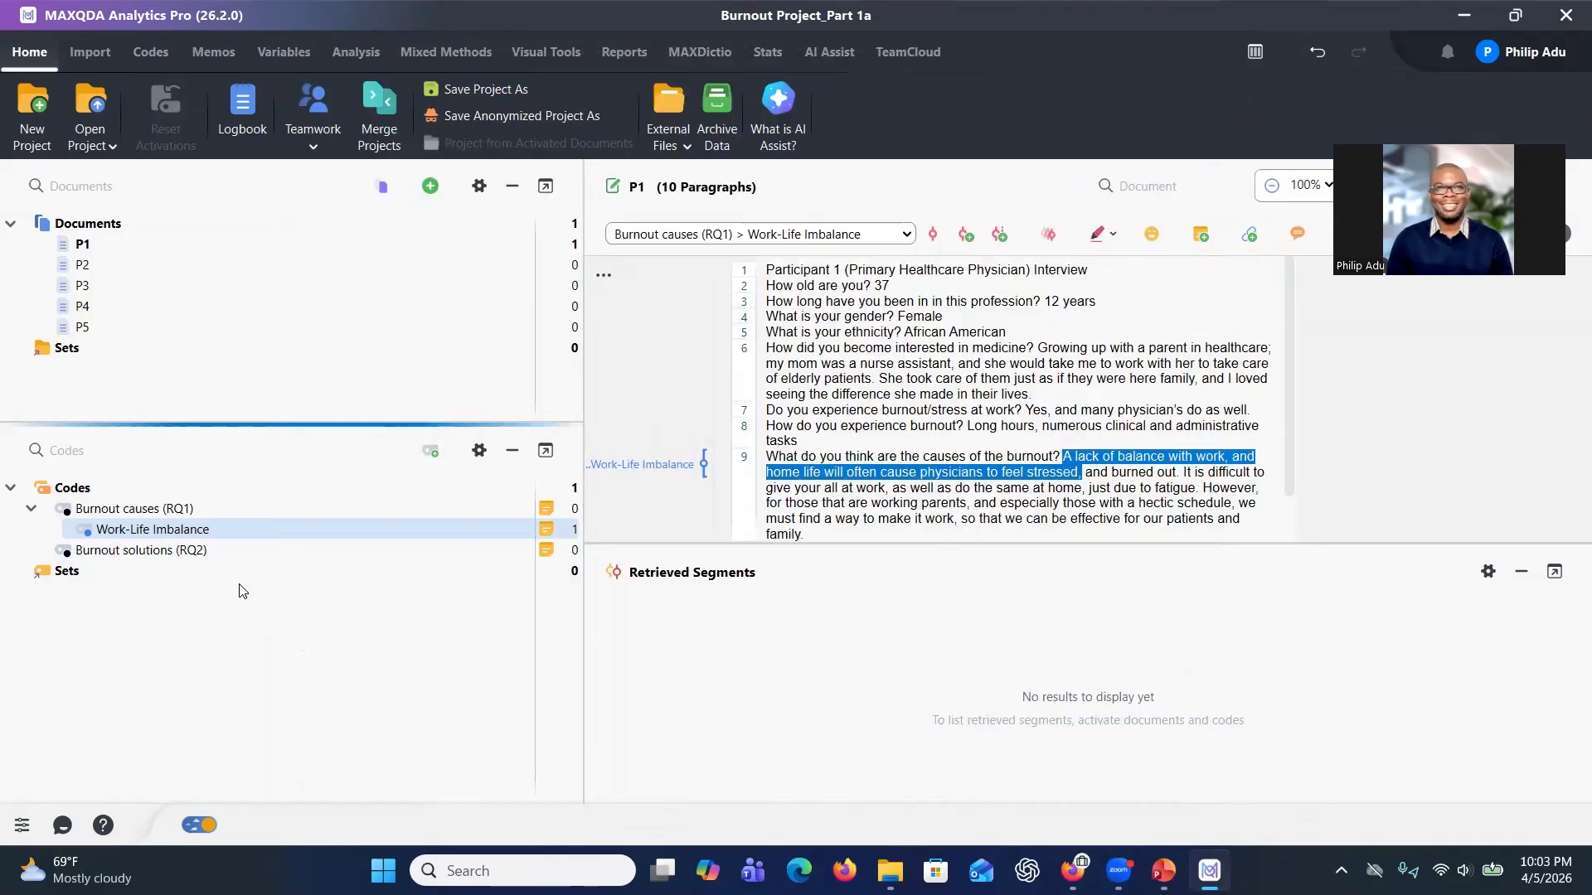
right_click(224, 532)
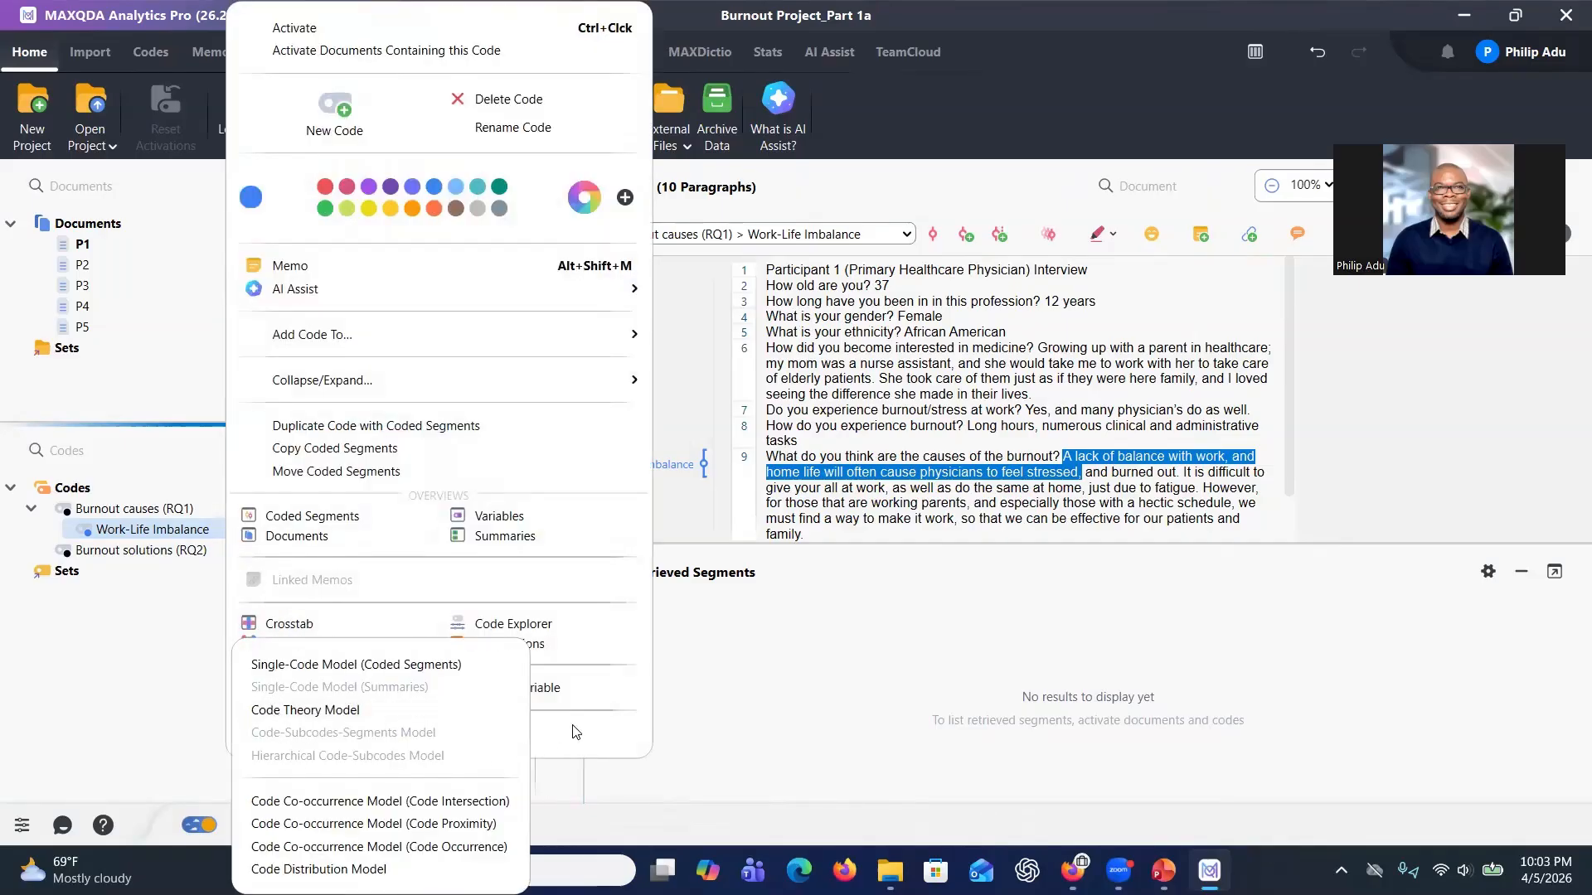
left_click(320, 733)
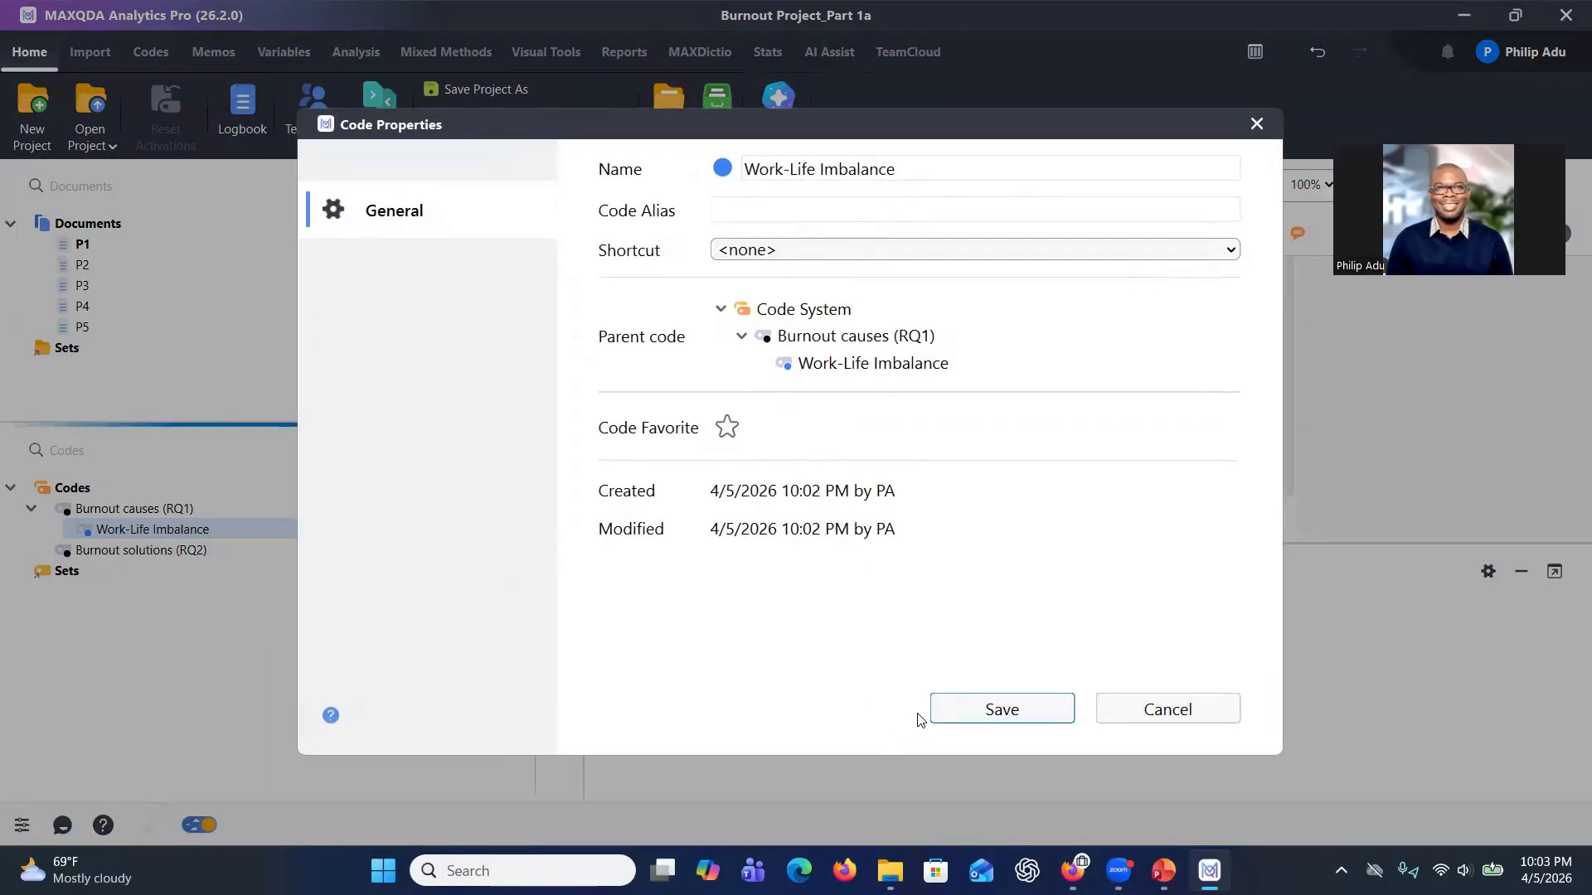
left_click(953, 724)
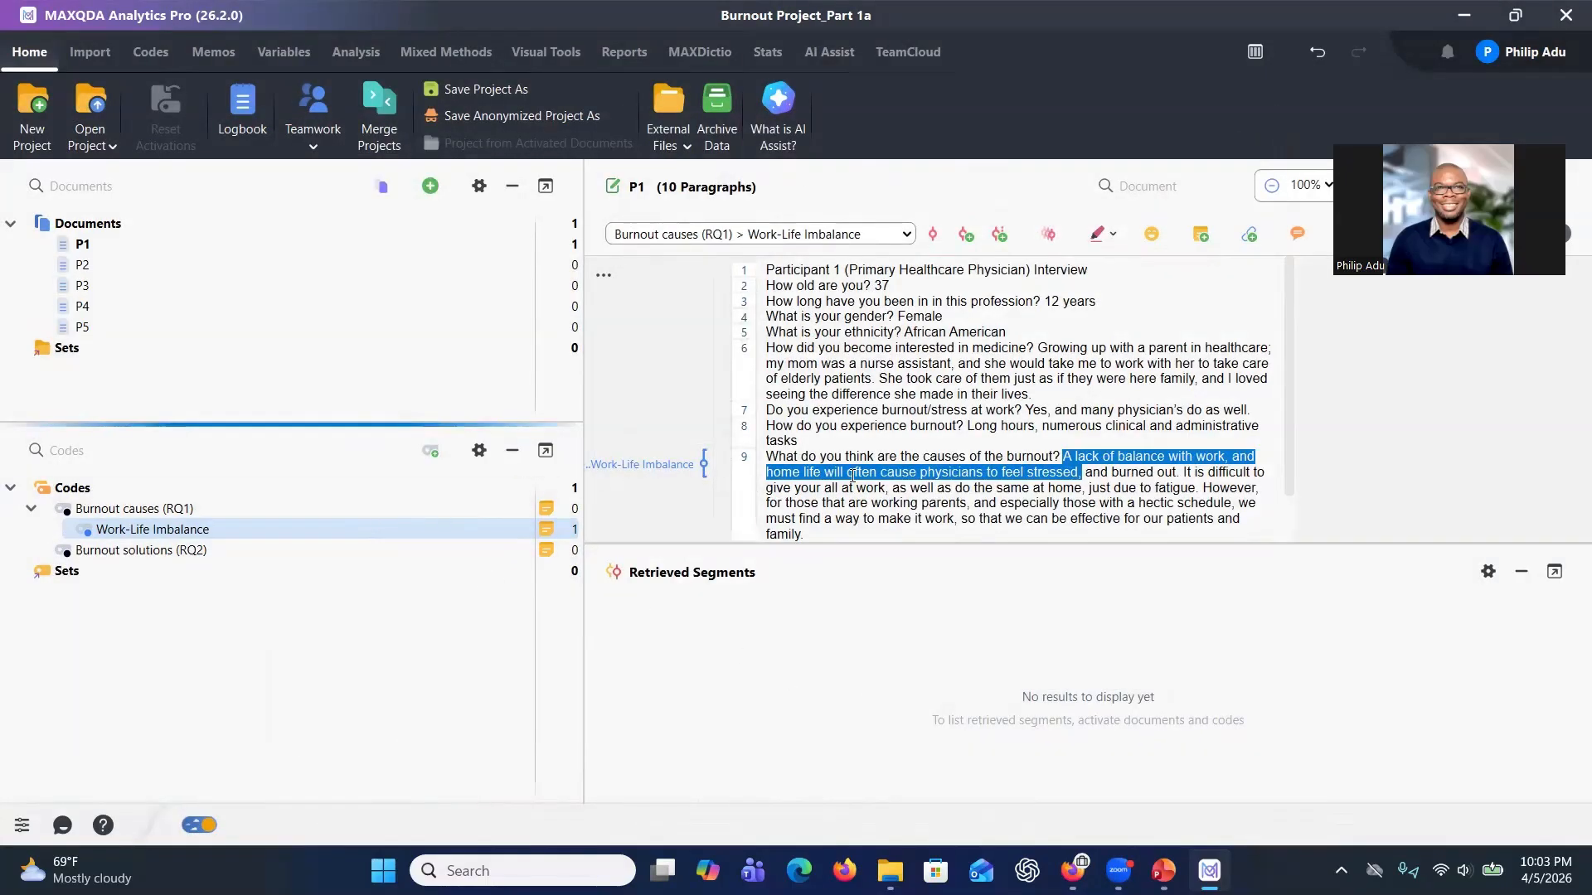
Select "Spend time in prayer and reflection" in paragraph 10 and code it with the AI suggested code Engagement in Prayer.
scroll(935, 440, "down", 2)
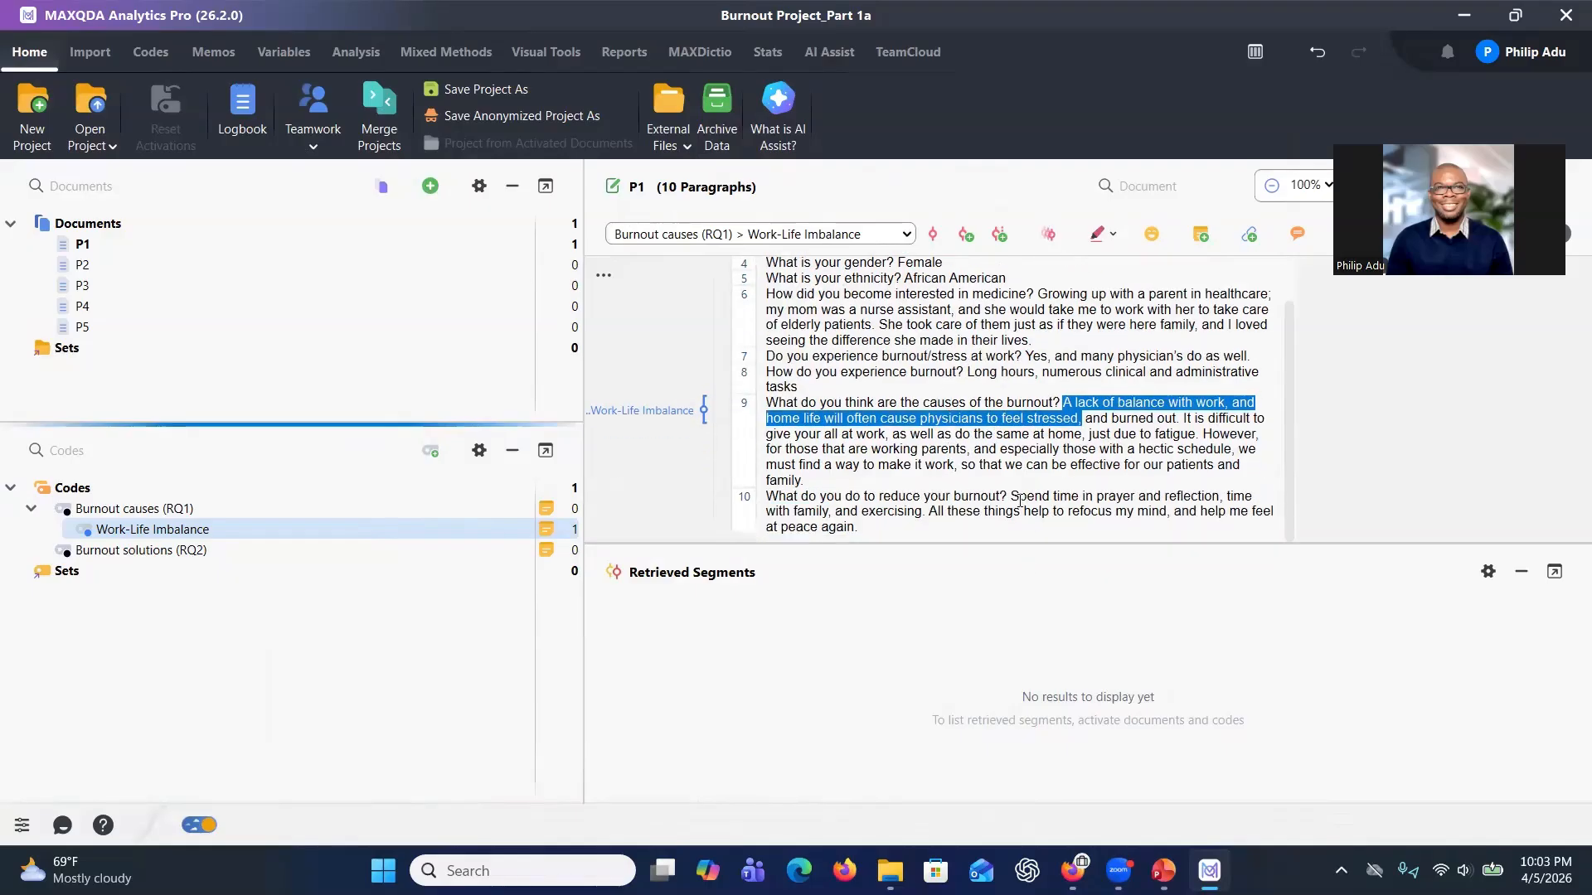
left_click_drag(1011, 496, 1263, 496)
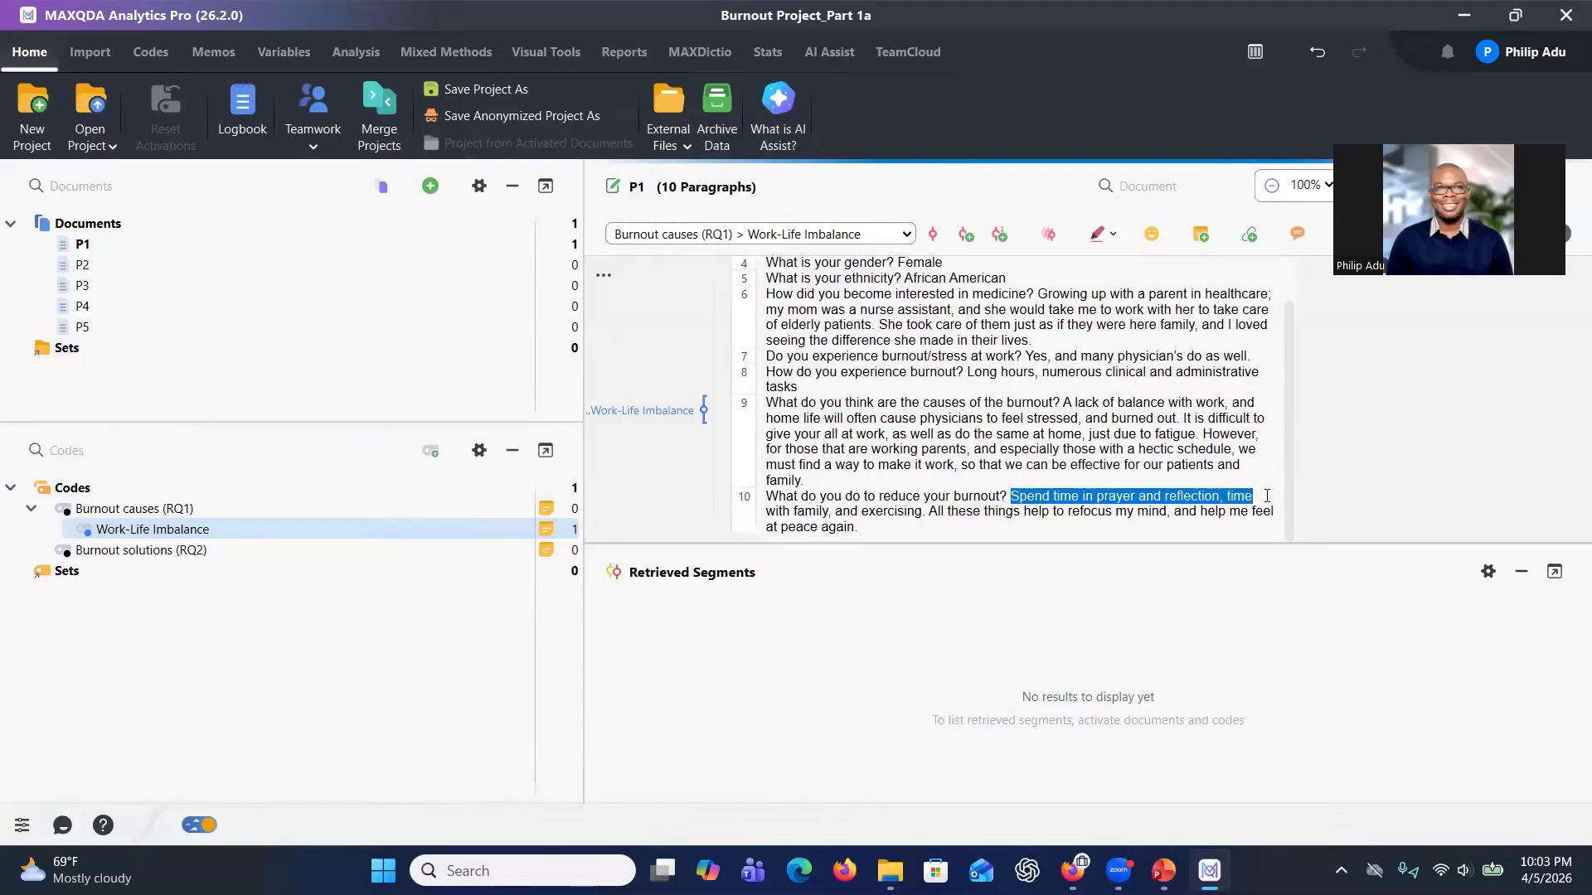
right_click(1193, 496)
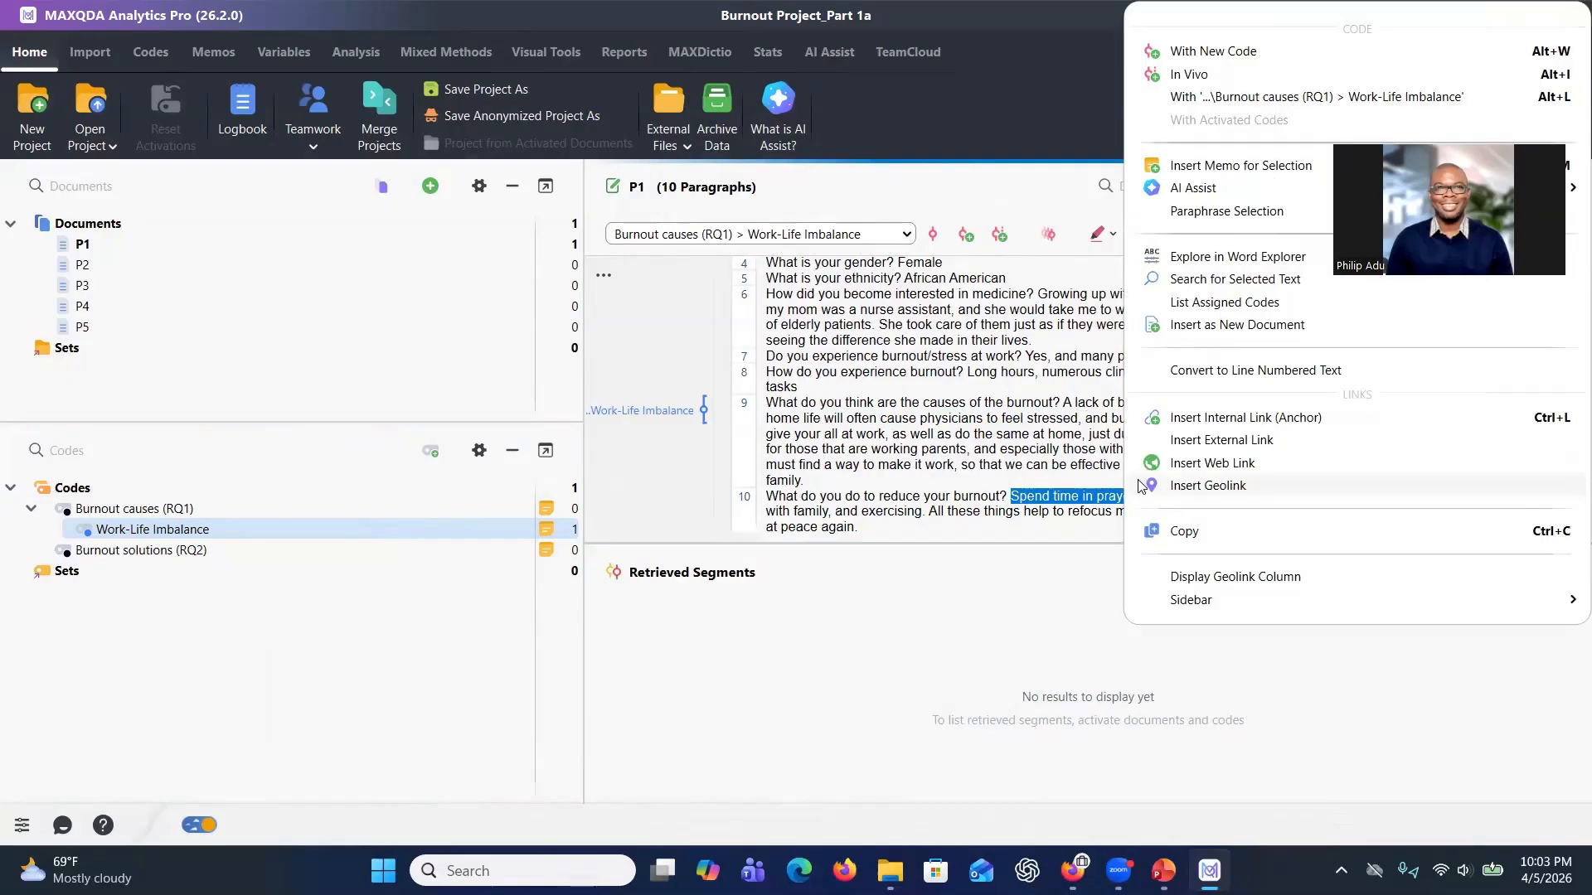
left_click_drag(1011, 496, 1215, 495)
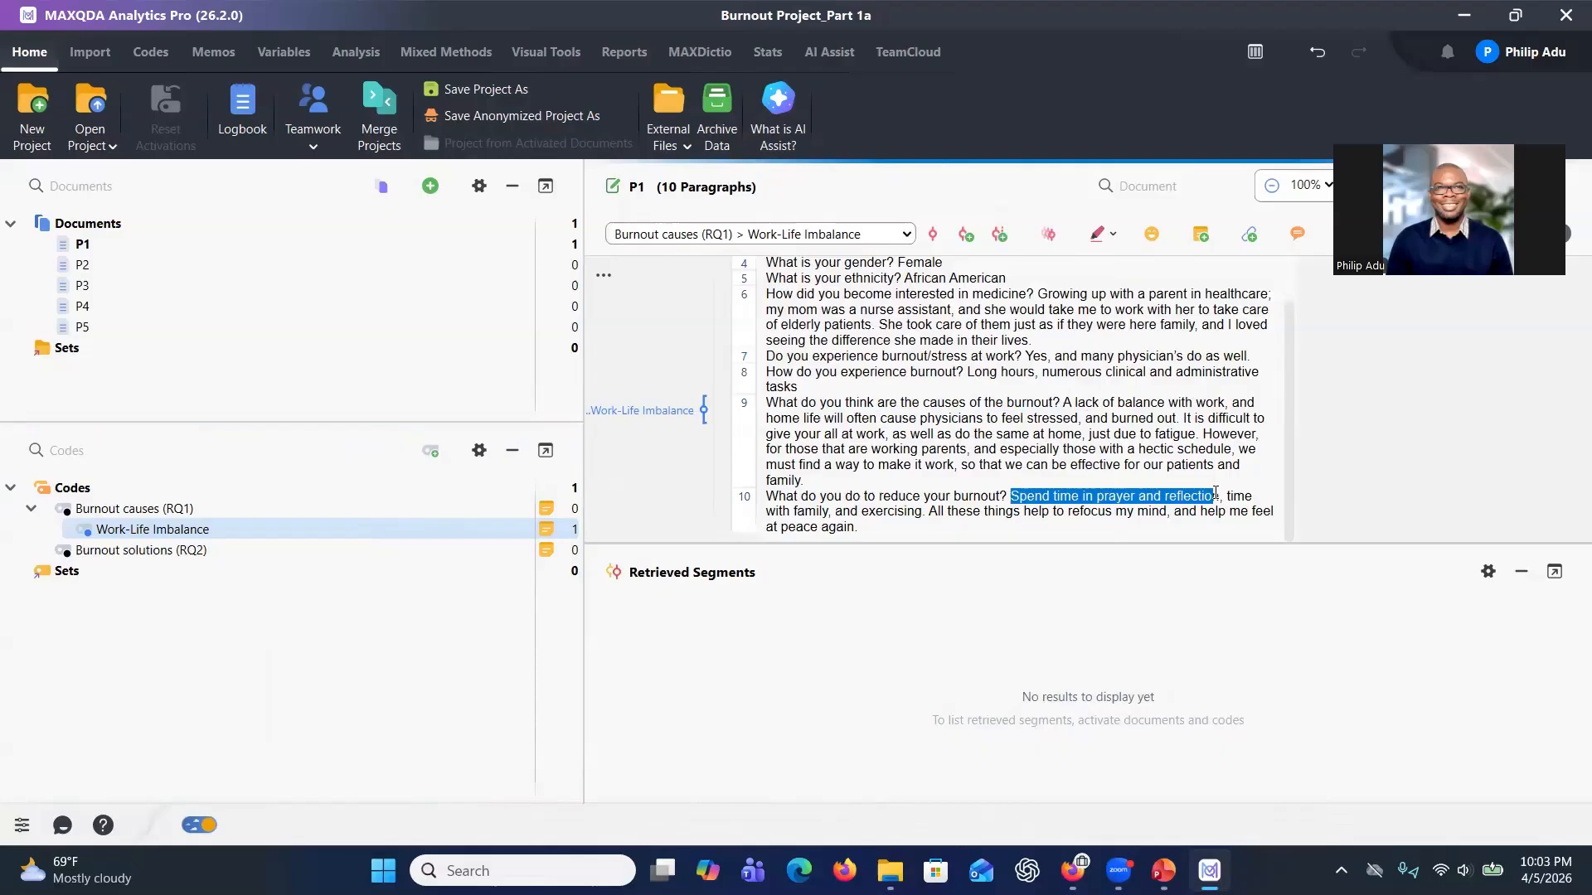
right_click(1205, 495)
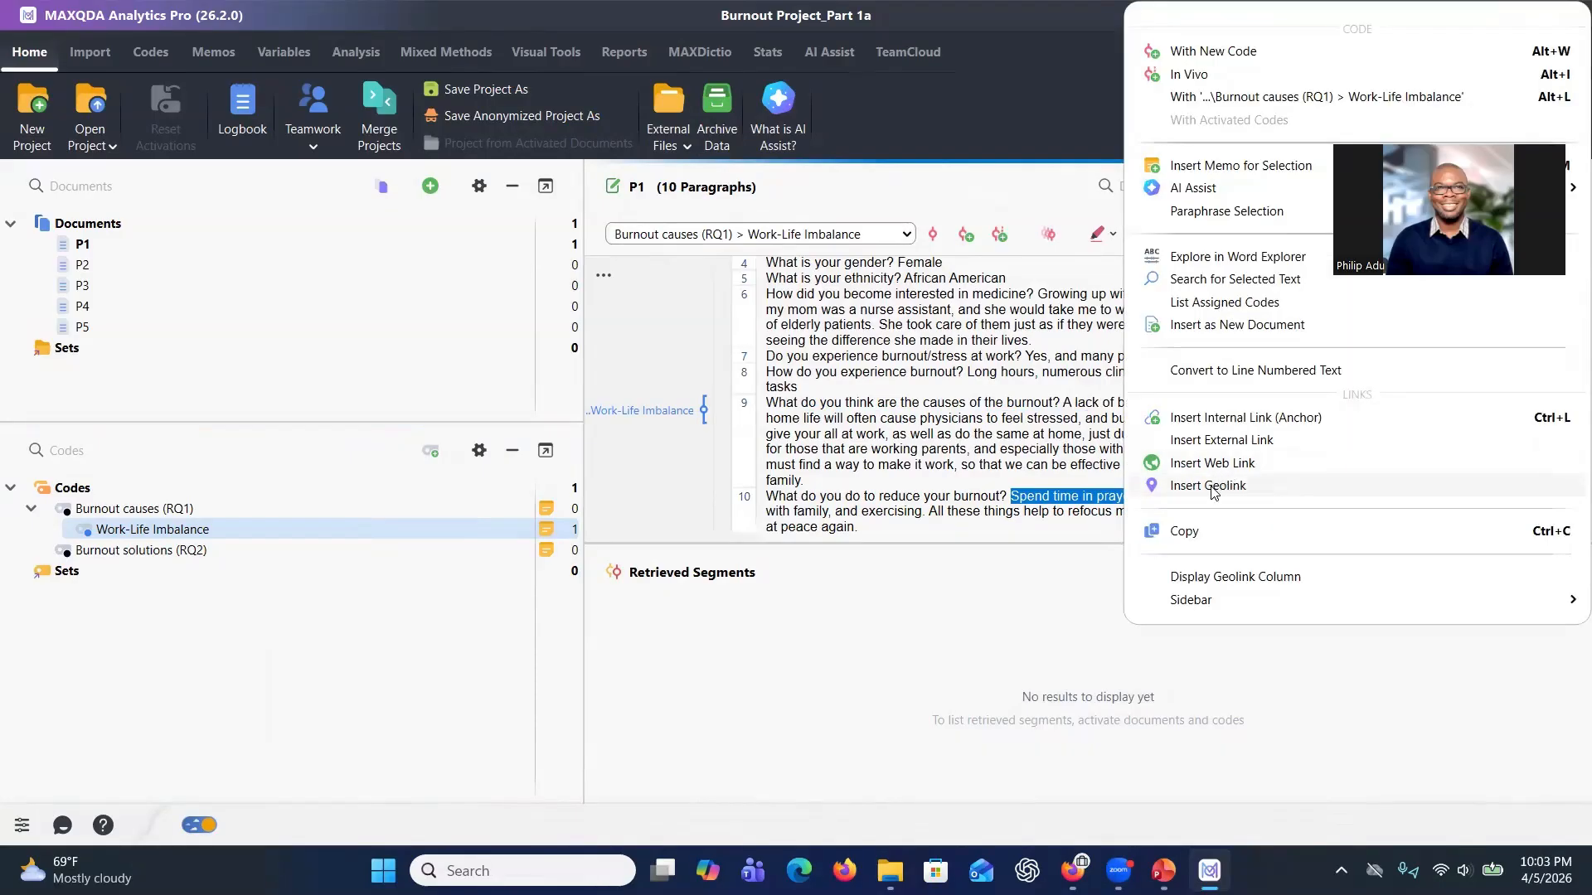
mouse_move(1190, 197)
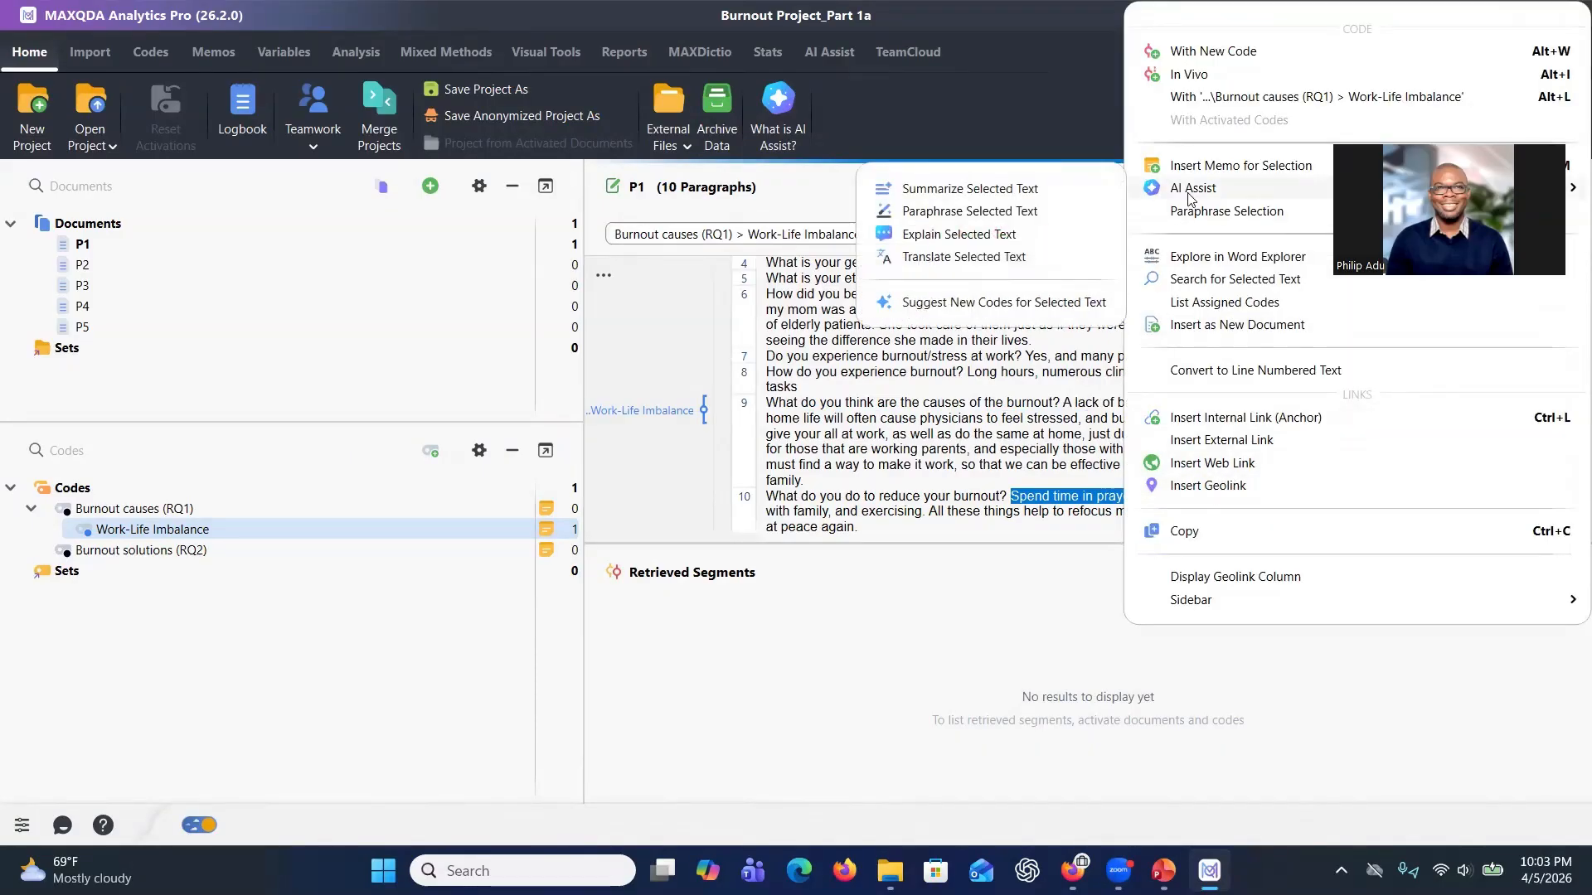
left_click(1045, 304)
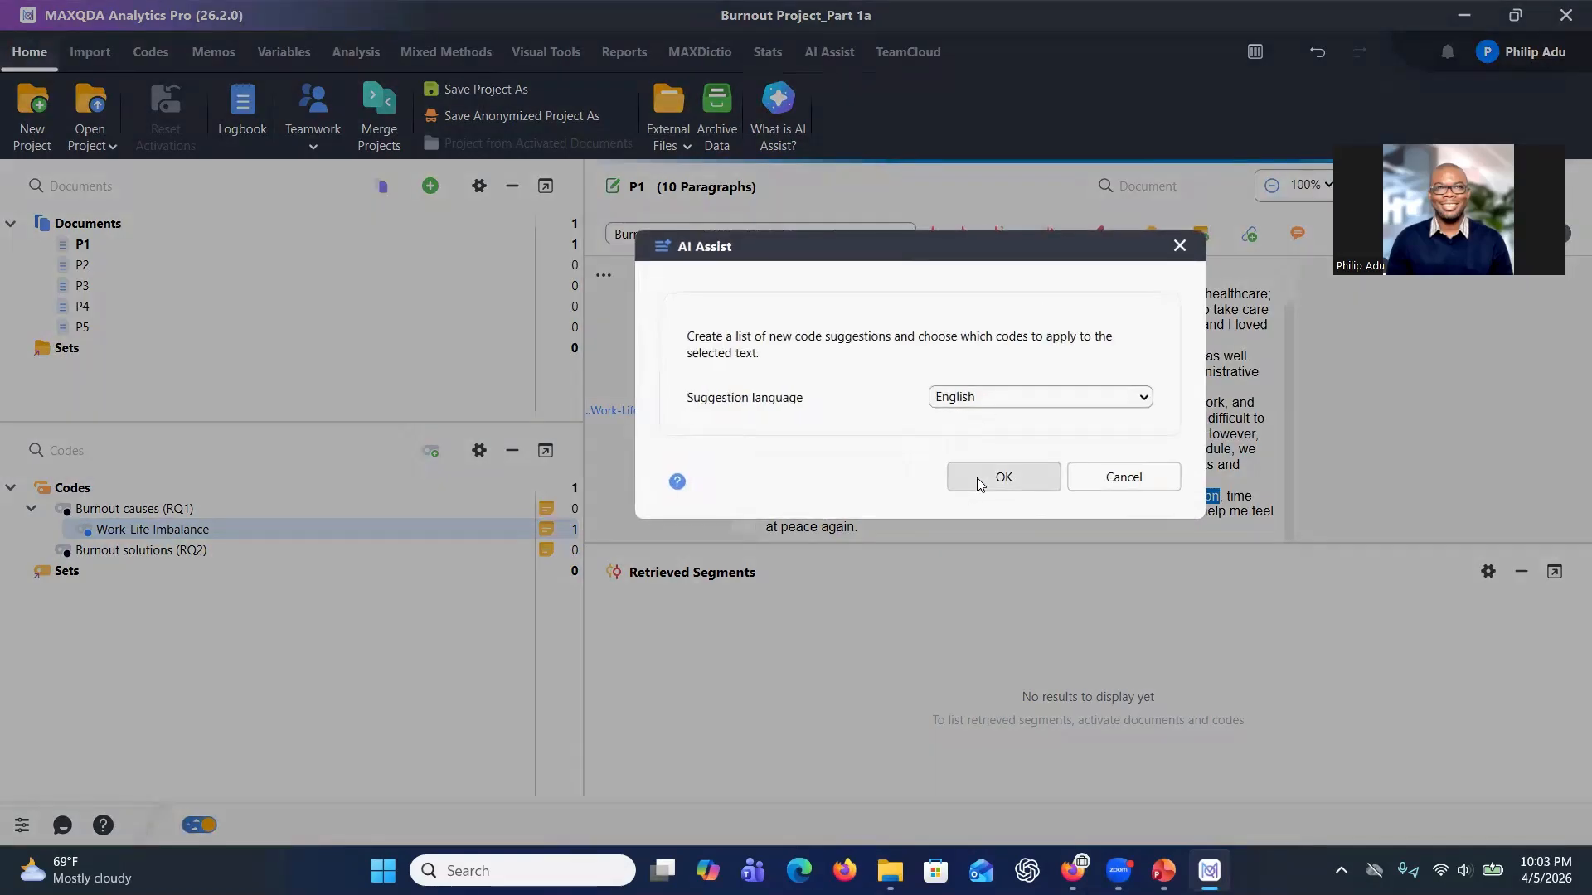
left_click(978, 477)
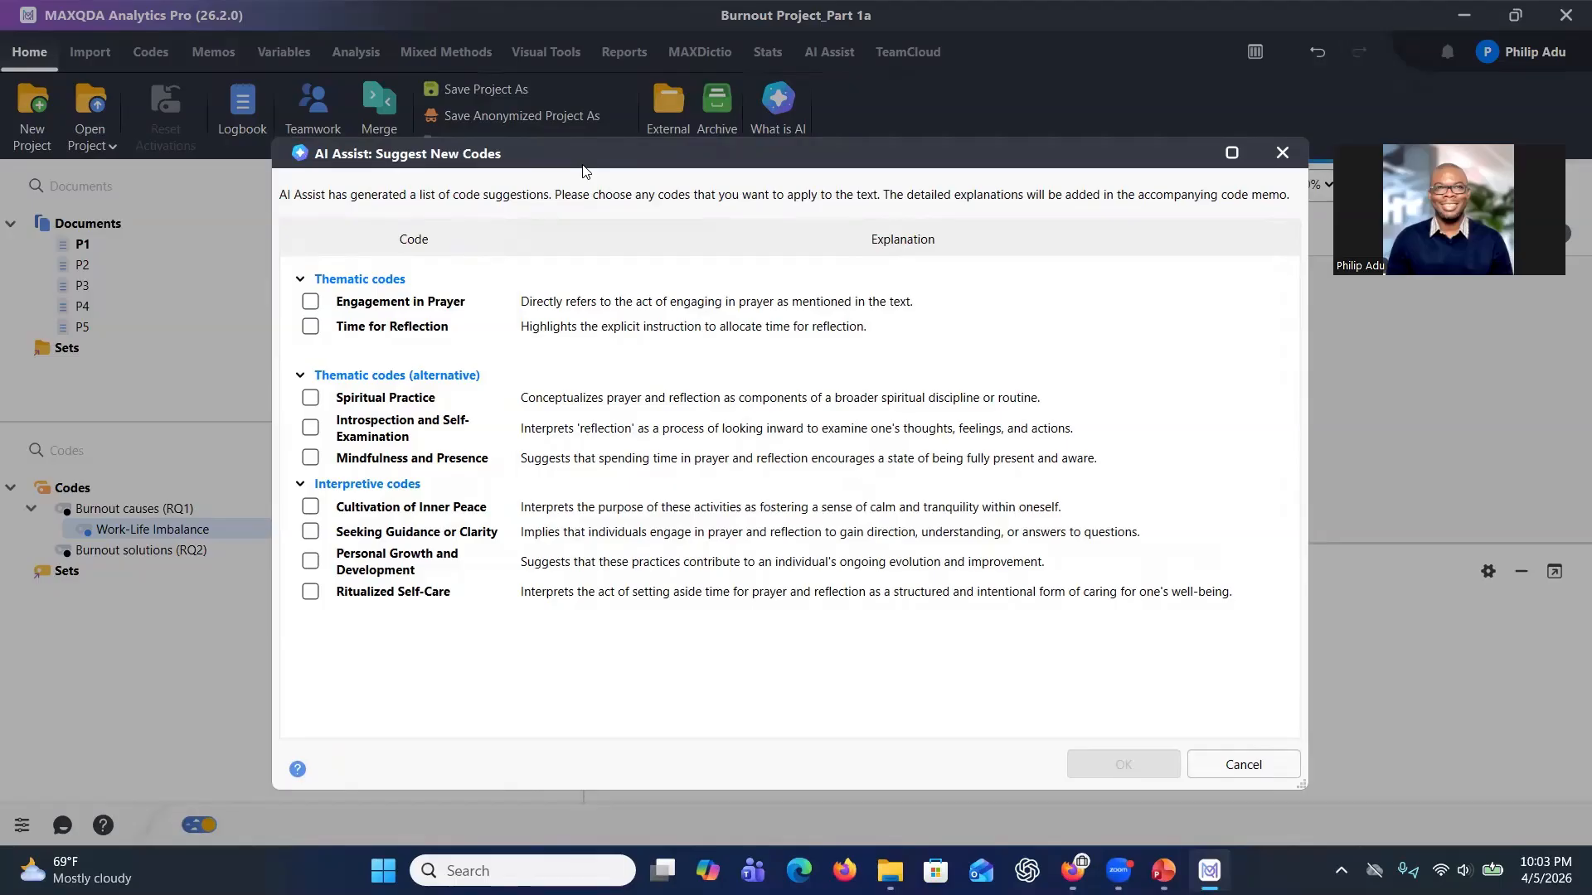
left_click_drag(582, 171, 689, 289)
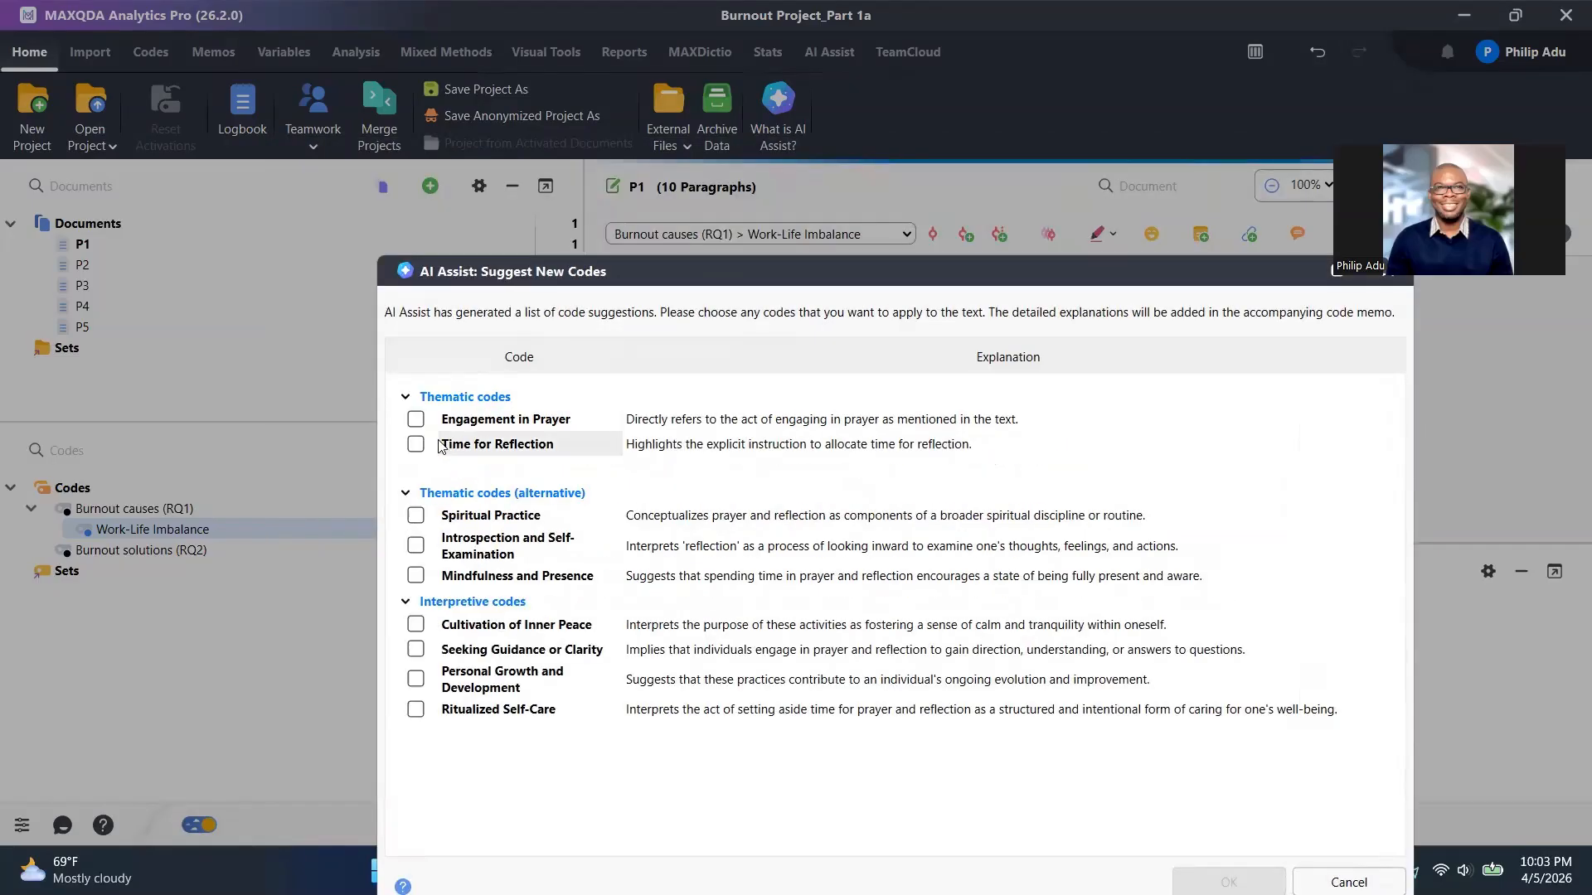
left_click(417, 420)
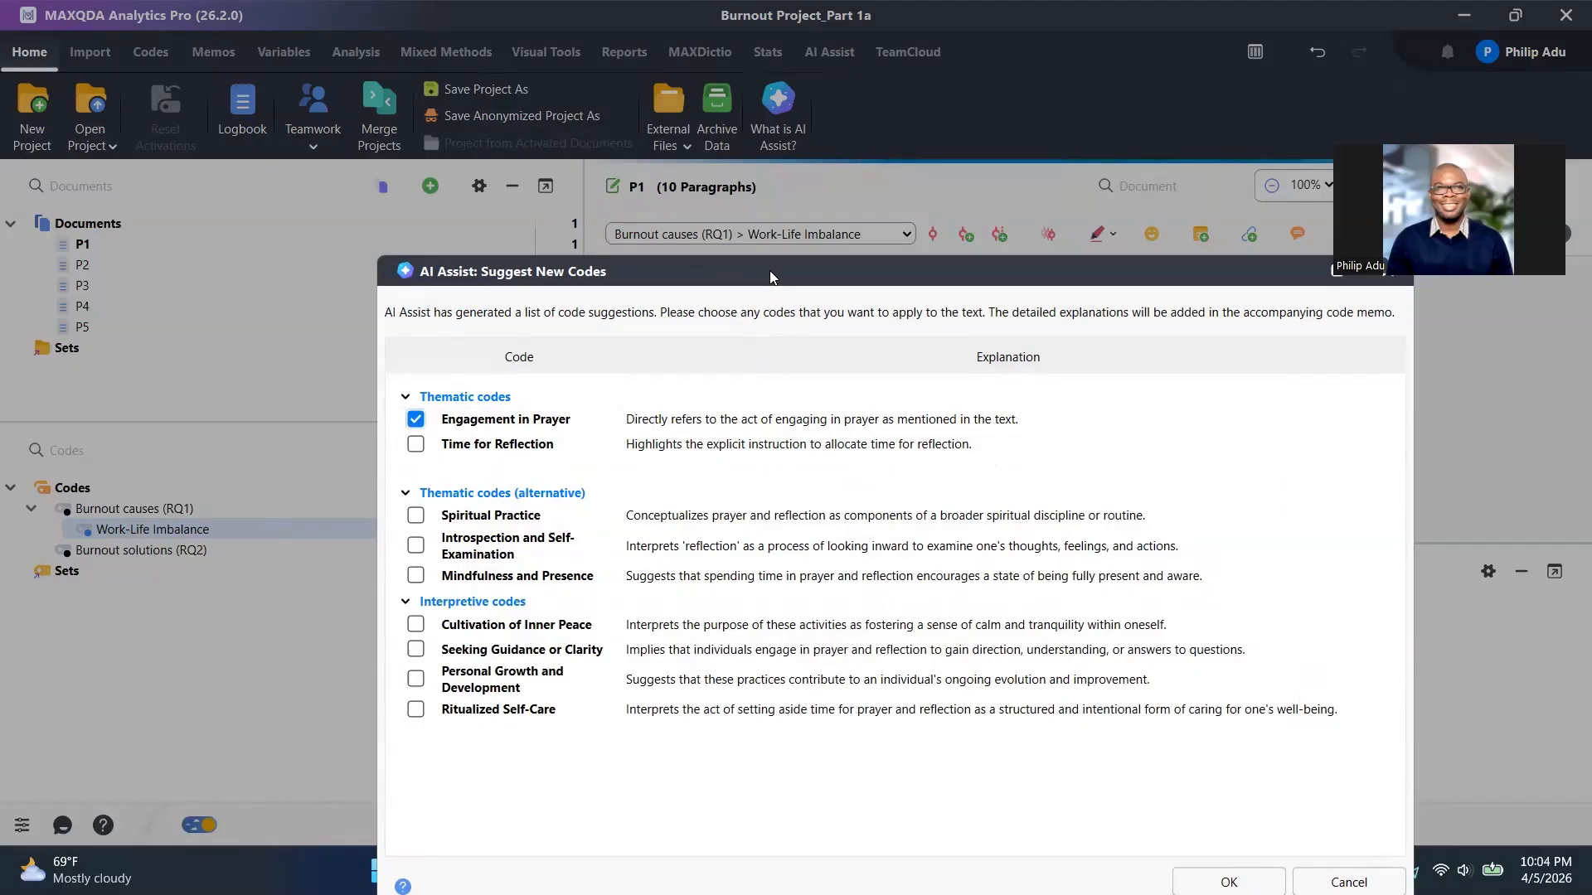
left_click_drag(765, 267, 636, 160)
left_click(1086, 784)
Move the Engagement in Prayer code under Burnout solutions (RQ2).
mouse_move(150, 512)
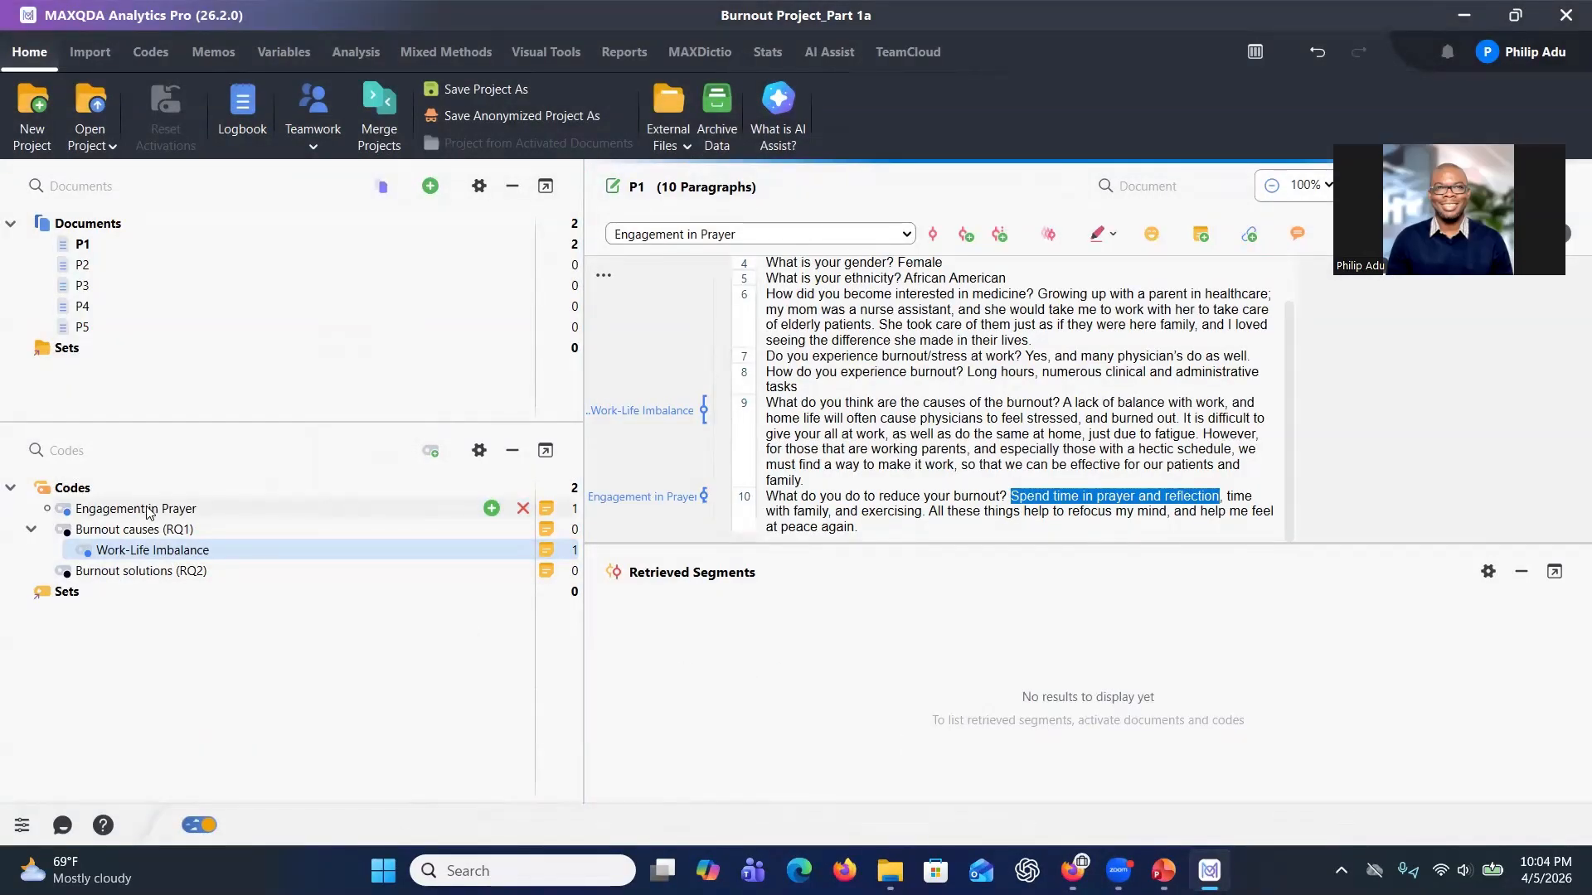
left_click_drag(148, 512, 155, 533)
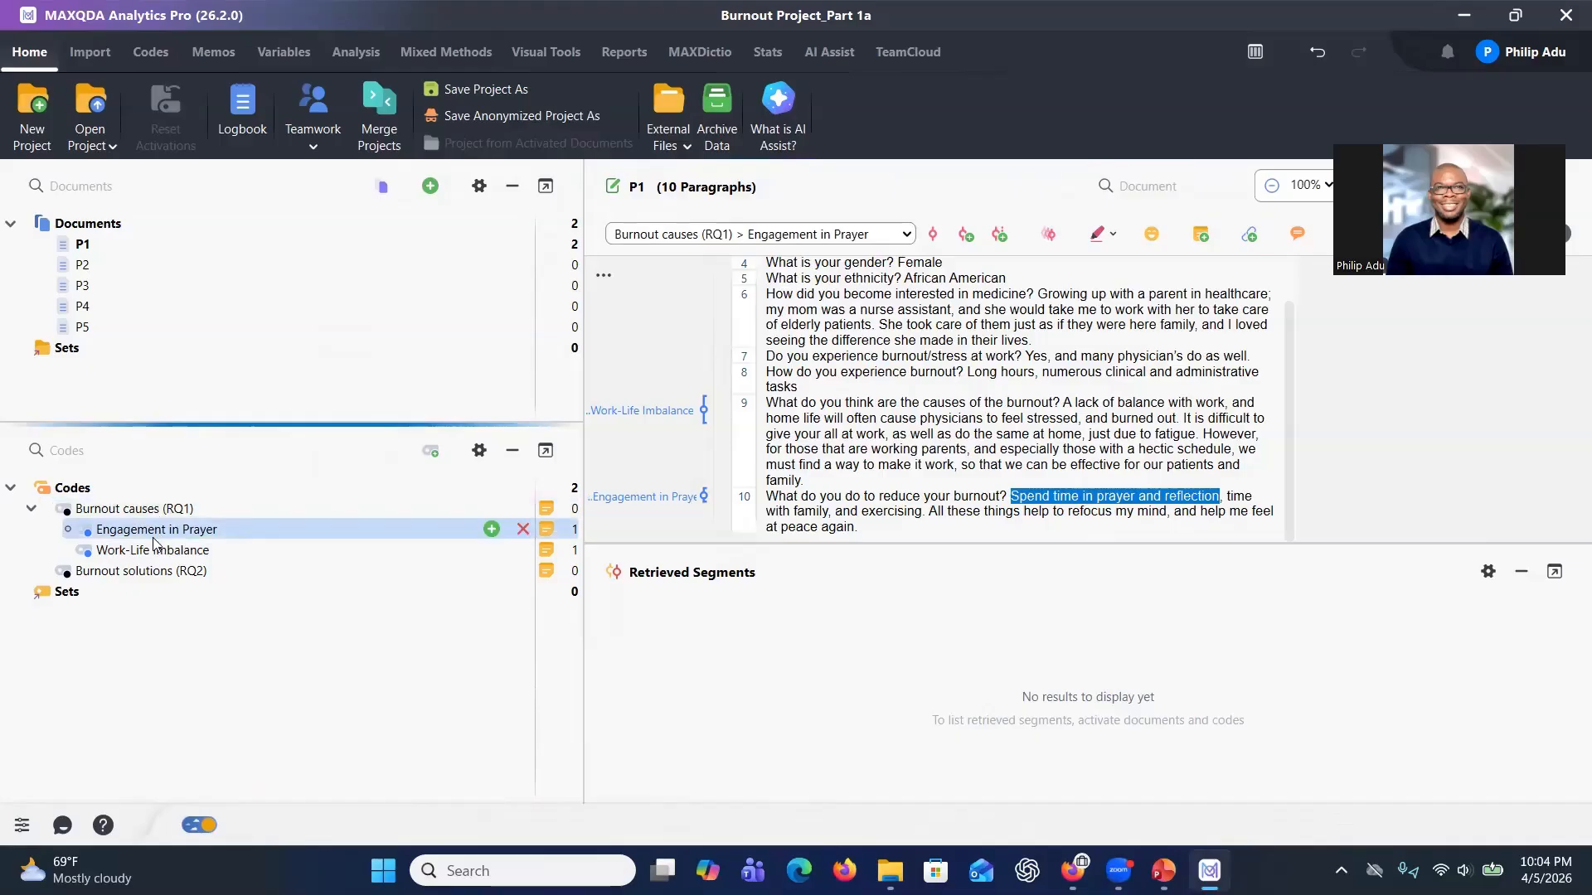
left_click_drag(151, 532, 152, 578)
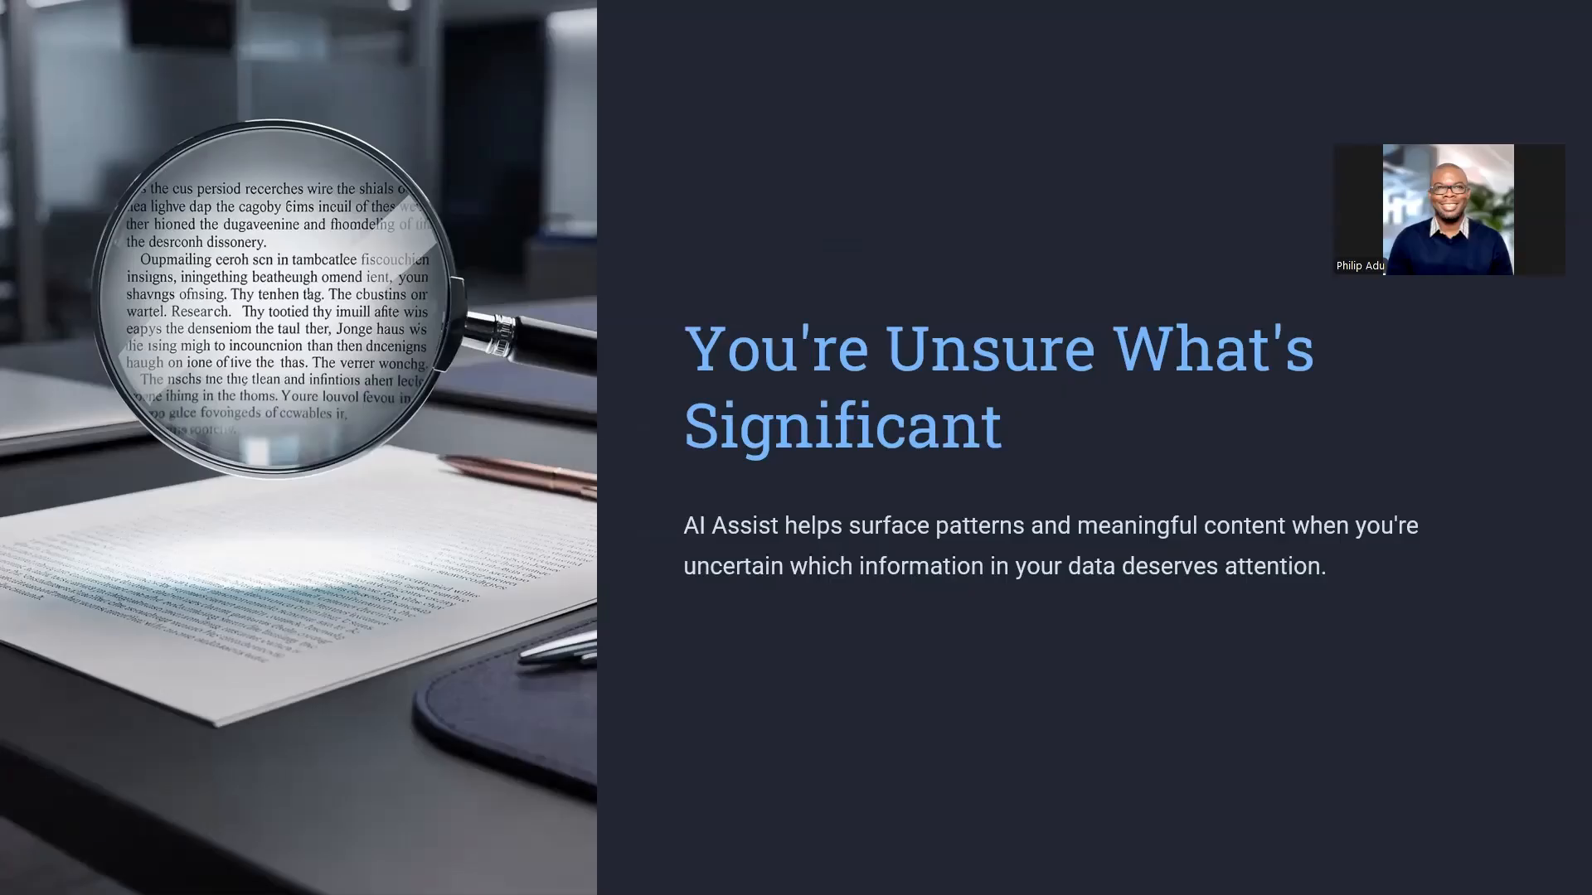
Exit the presentation slideshow and switch back to MAXQDA.
key("Escape")
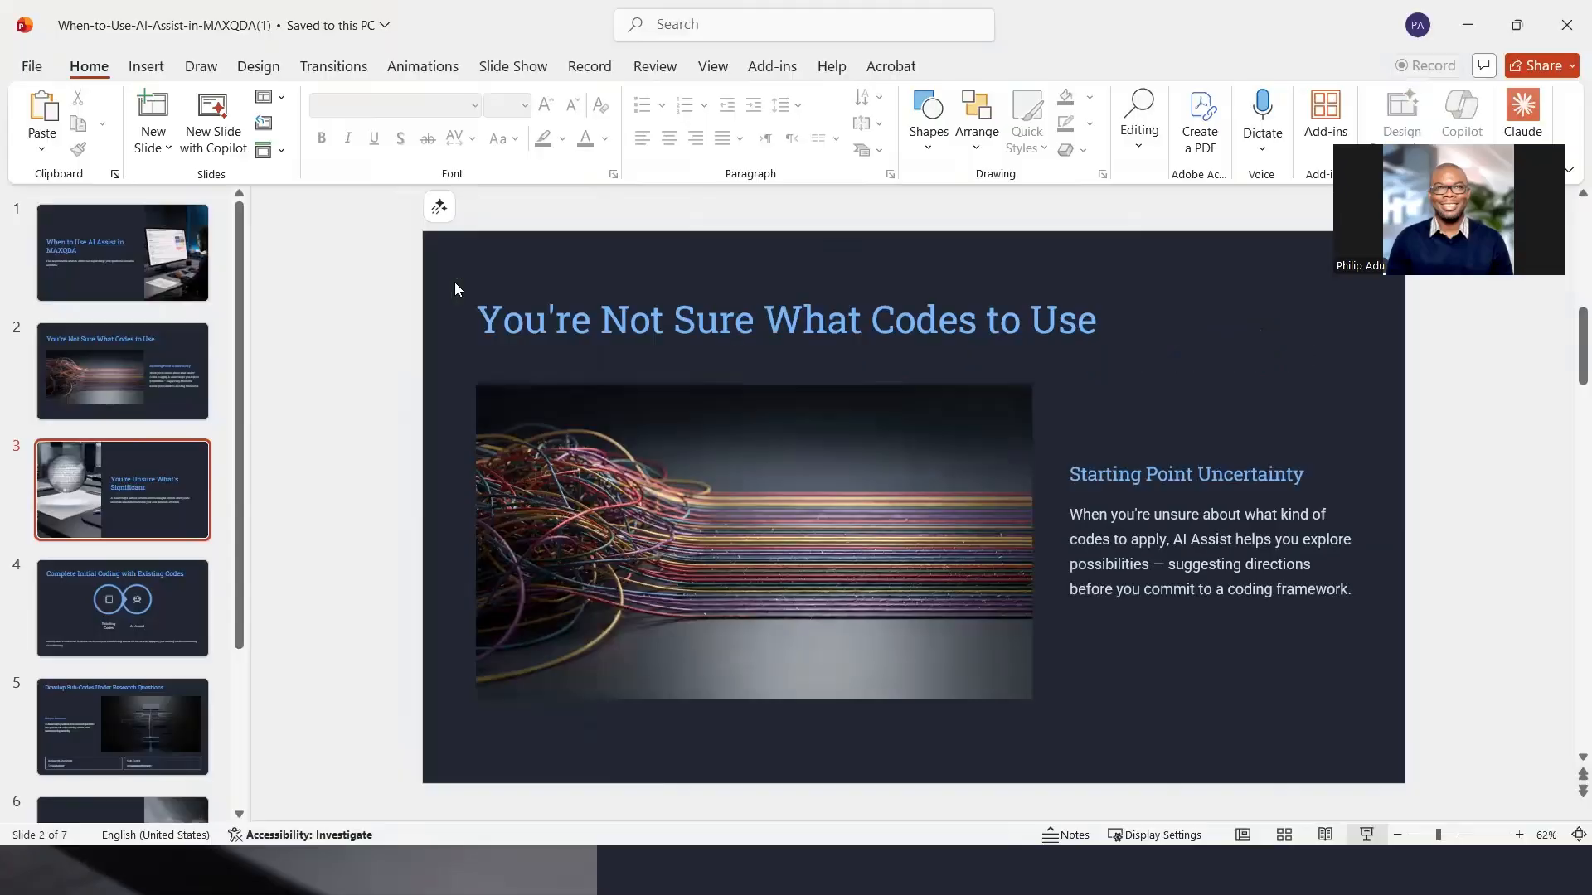
key("alt+Tab")
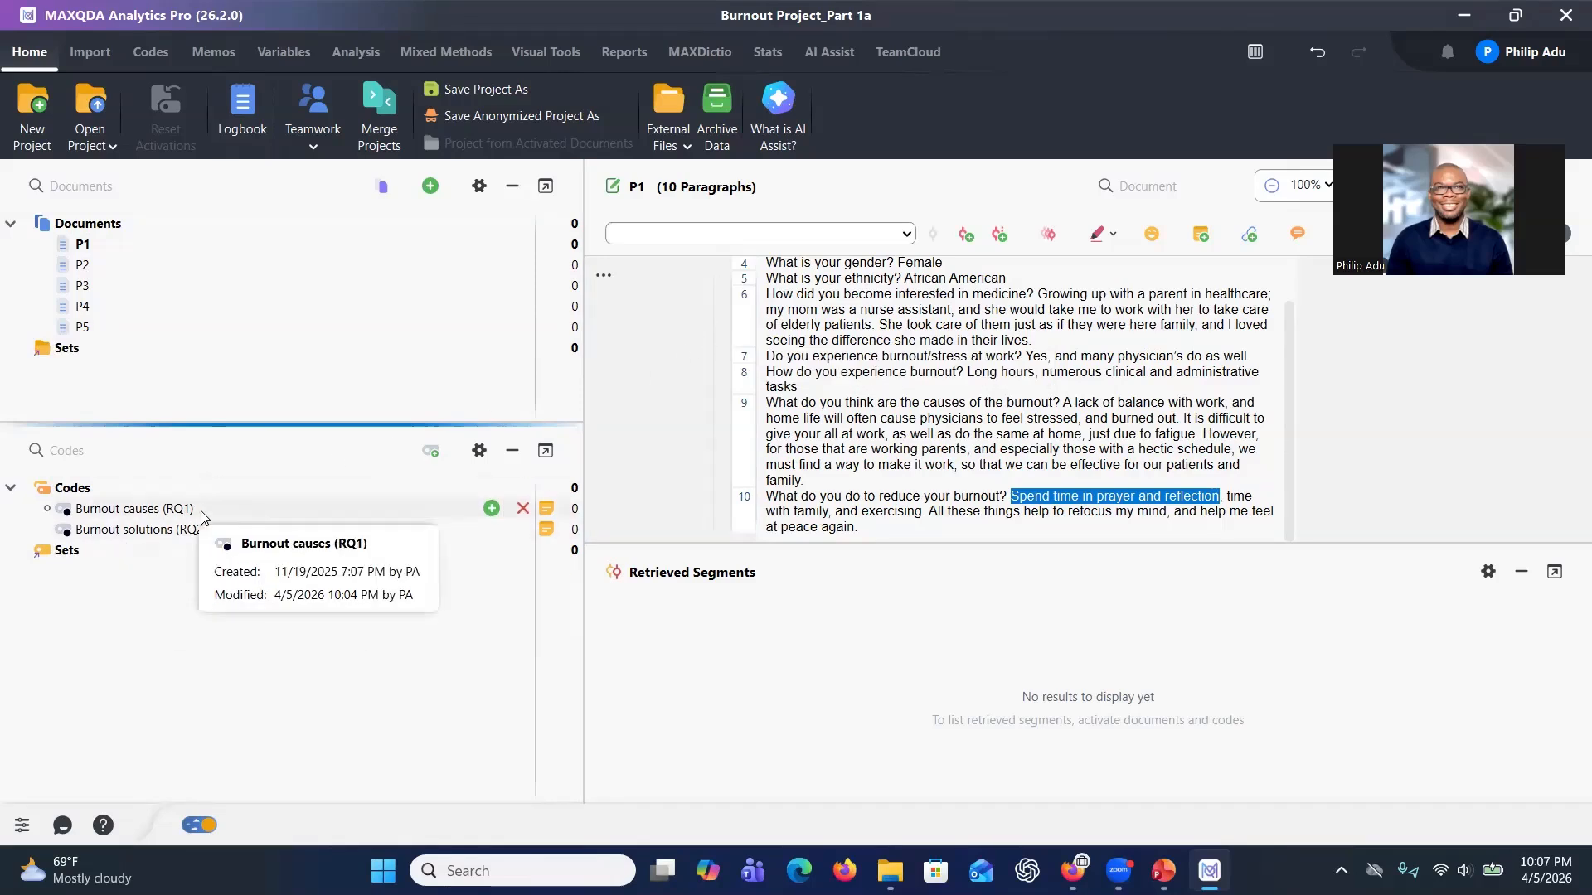
Deselect the document text and select the Burnout causes (RQ1) code as the current code.
left_click(975, 370)
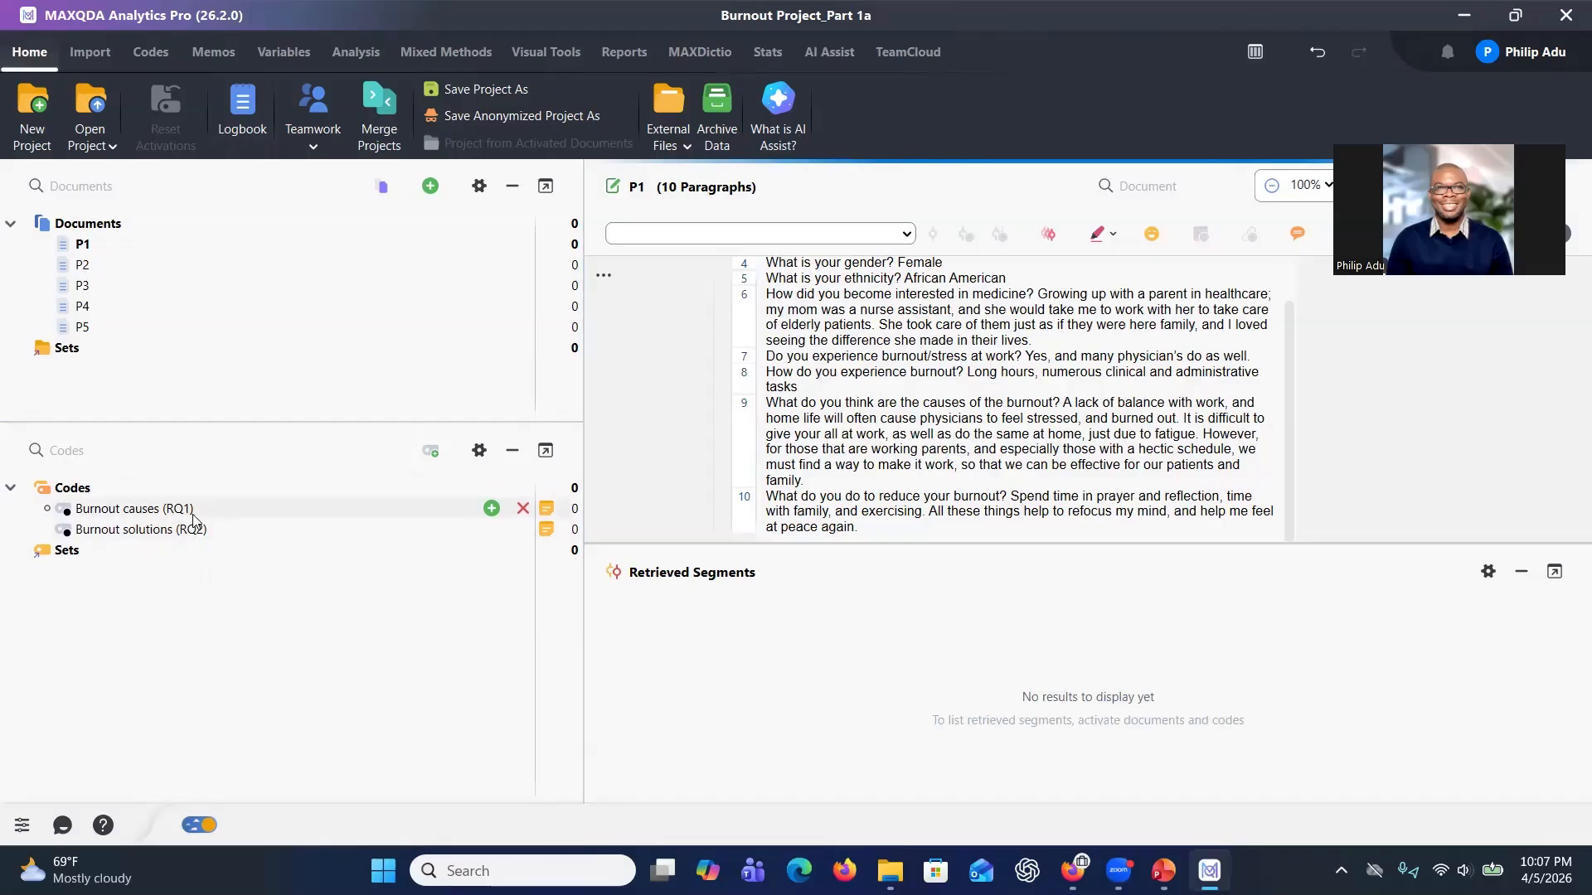
mouse_move(193, 517)
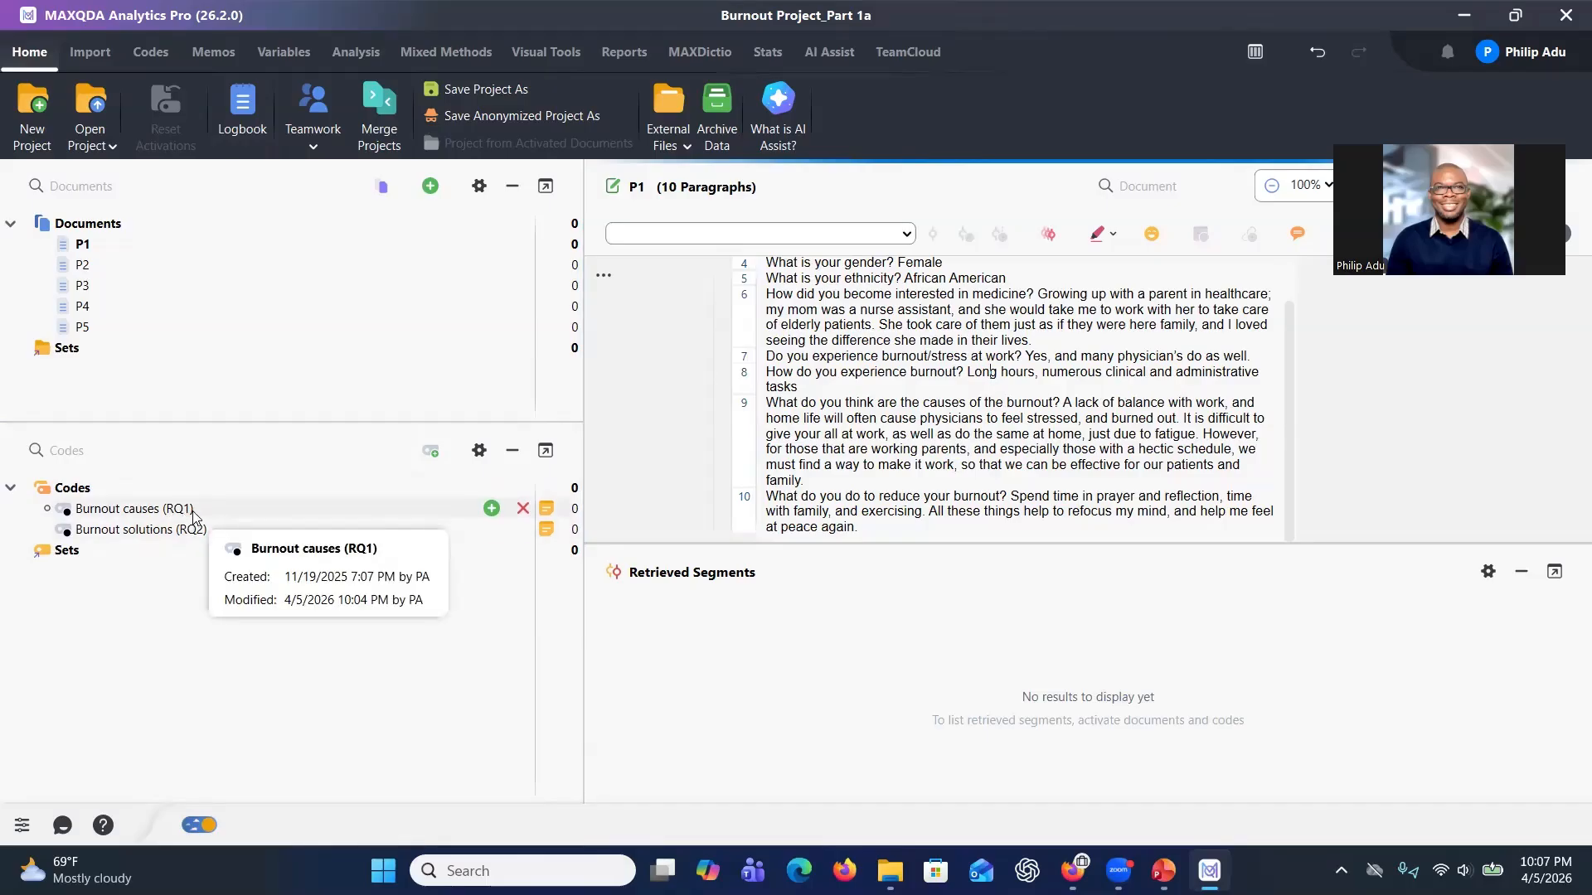
left_click(194, 512)
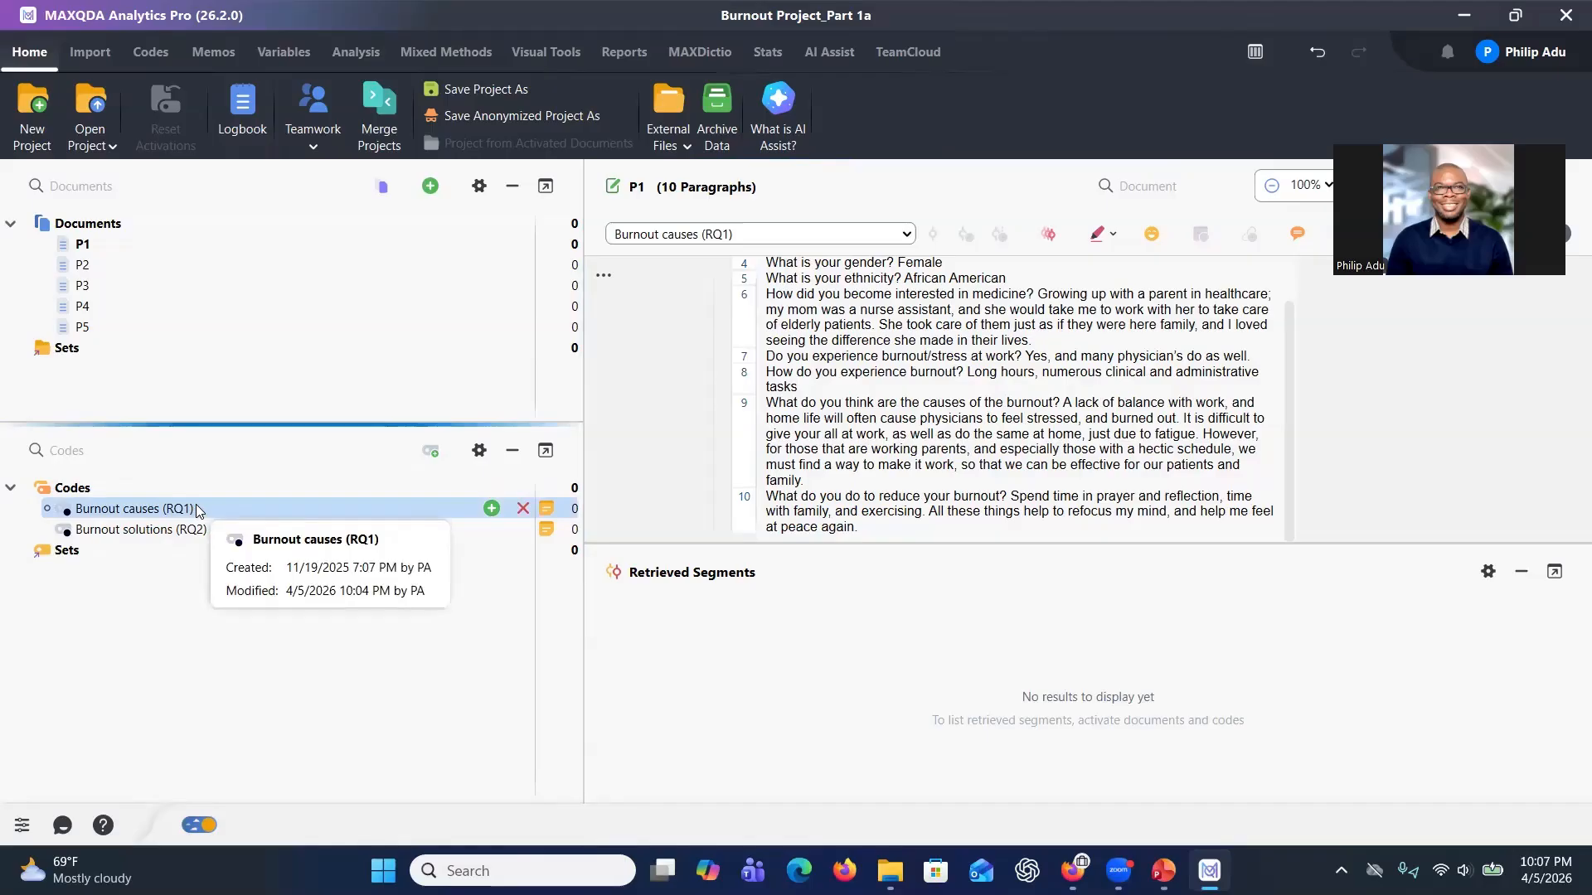
Create a new code and name it Burnout causes (RQ1)_New.
left_click(169, 508)
key("ctrl+c")
right_click(147, 505)
left_click(208, 532)
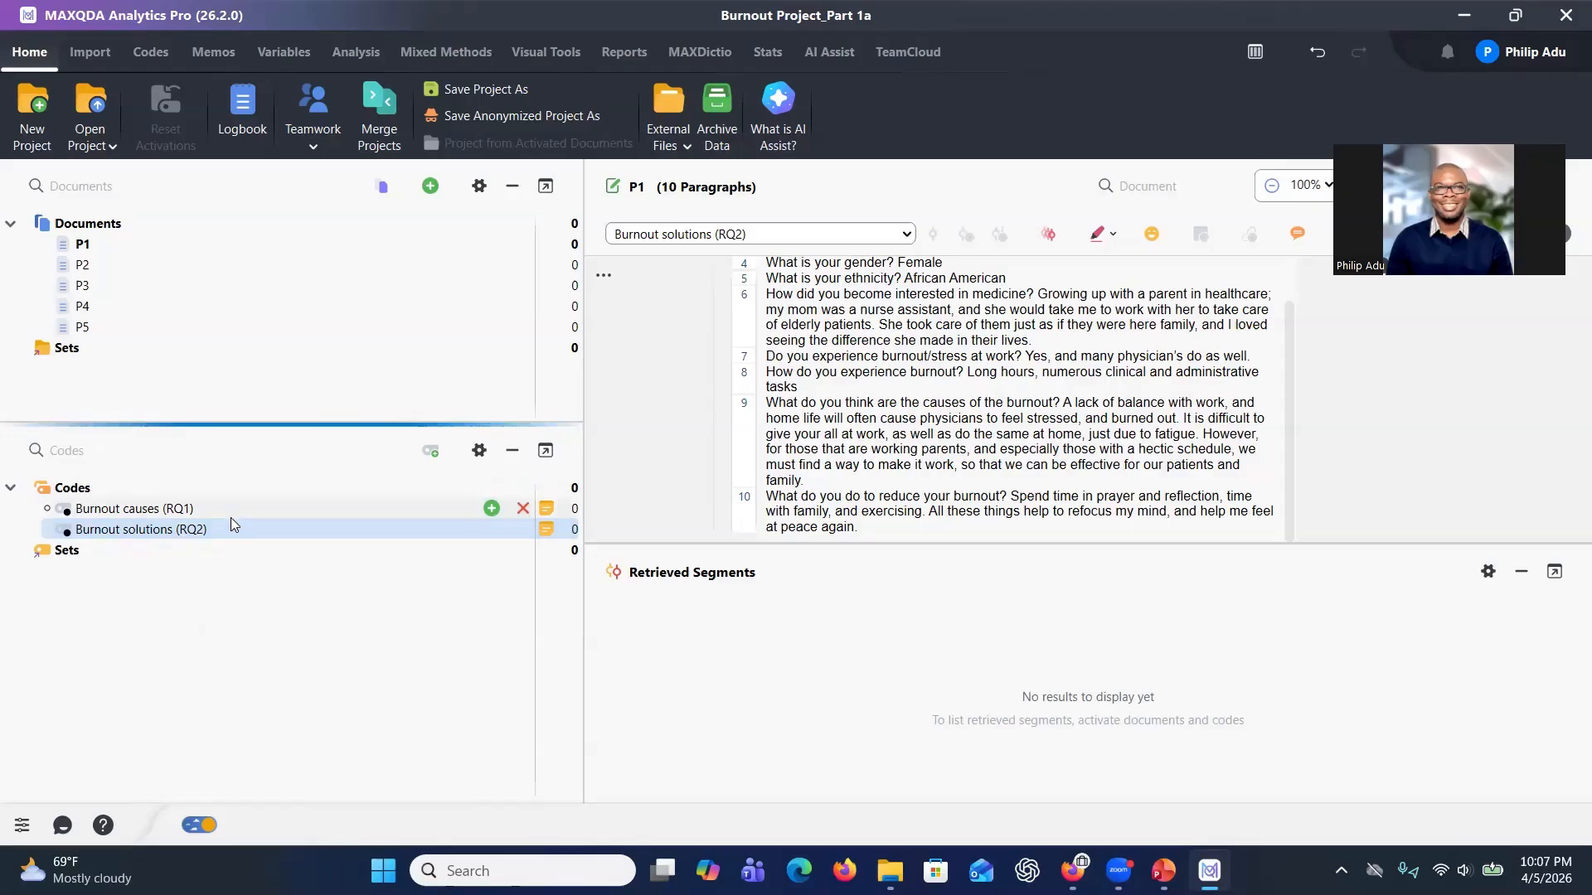
mouse_move(228, 509)
left_click(493, 488)
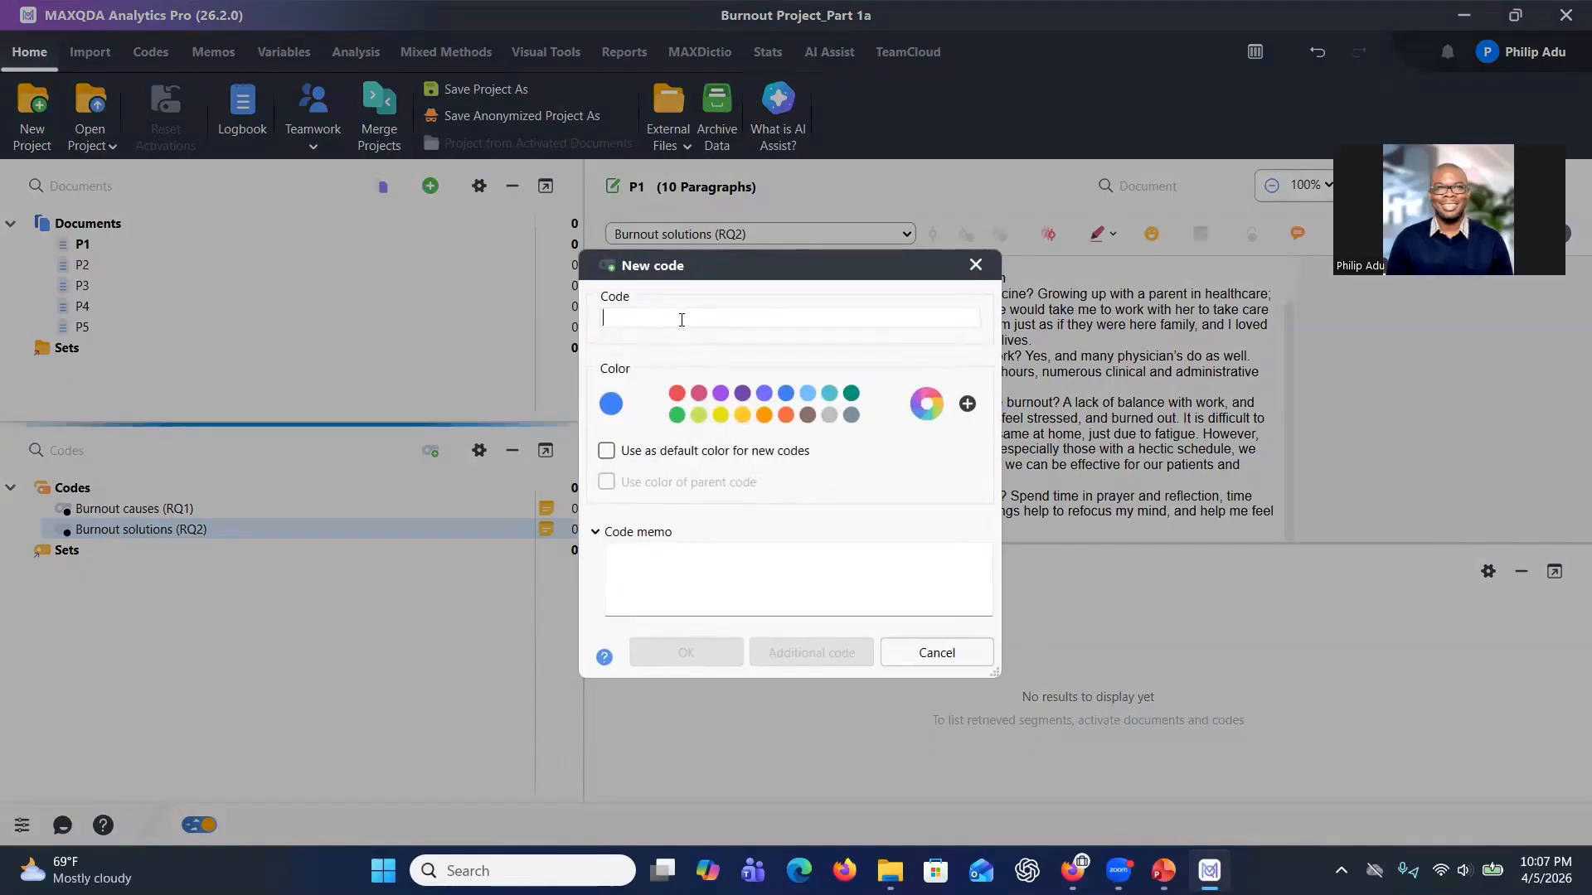
key("ctrl+v")
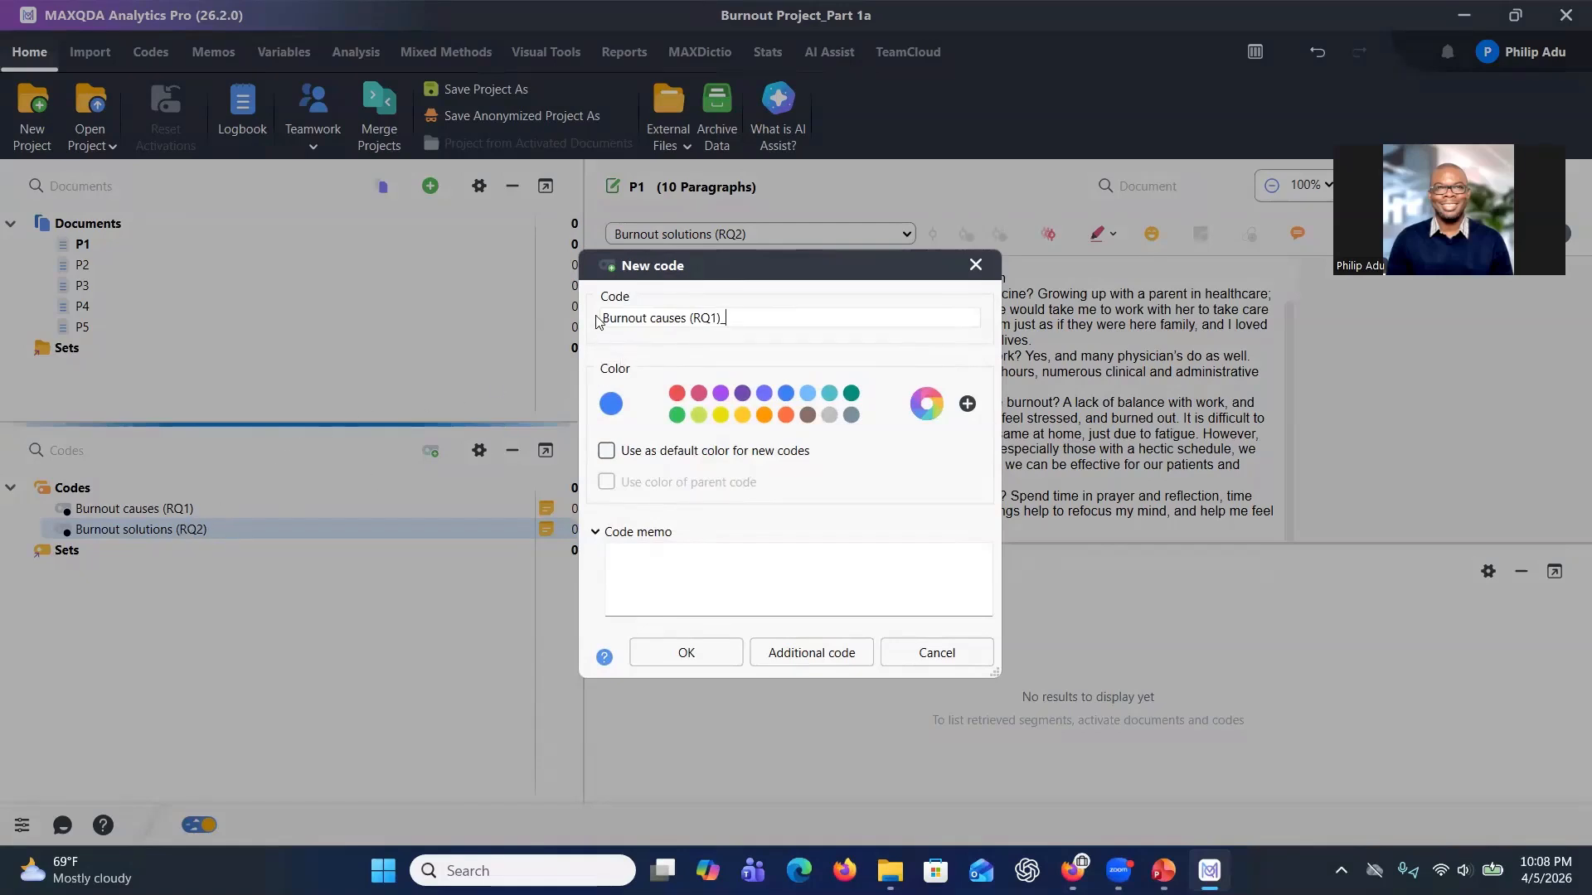
type("NEw")
key("BackSpace")
key("BackSpace")
type("ew")
left_click(626, 558)
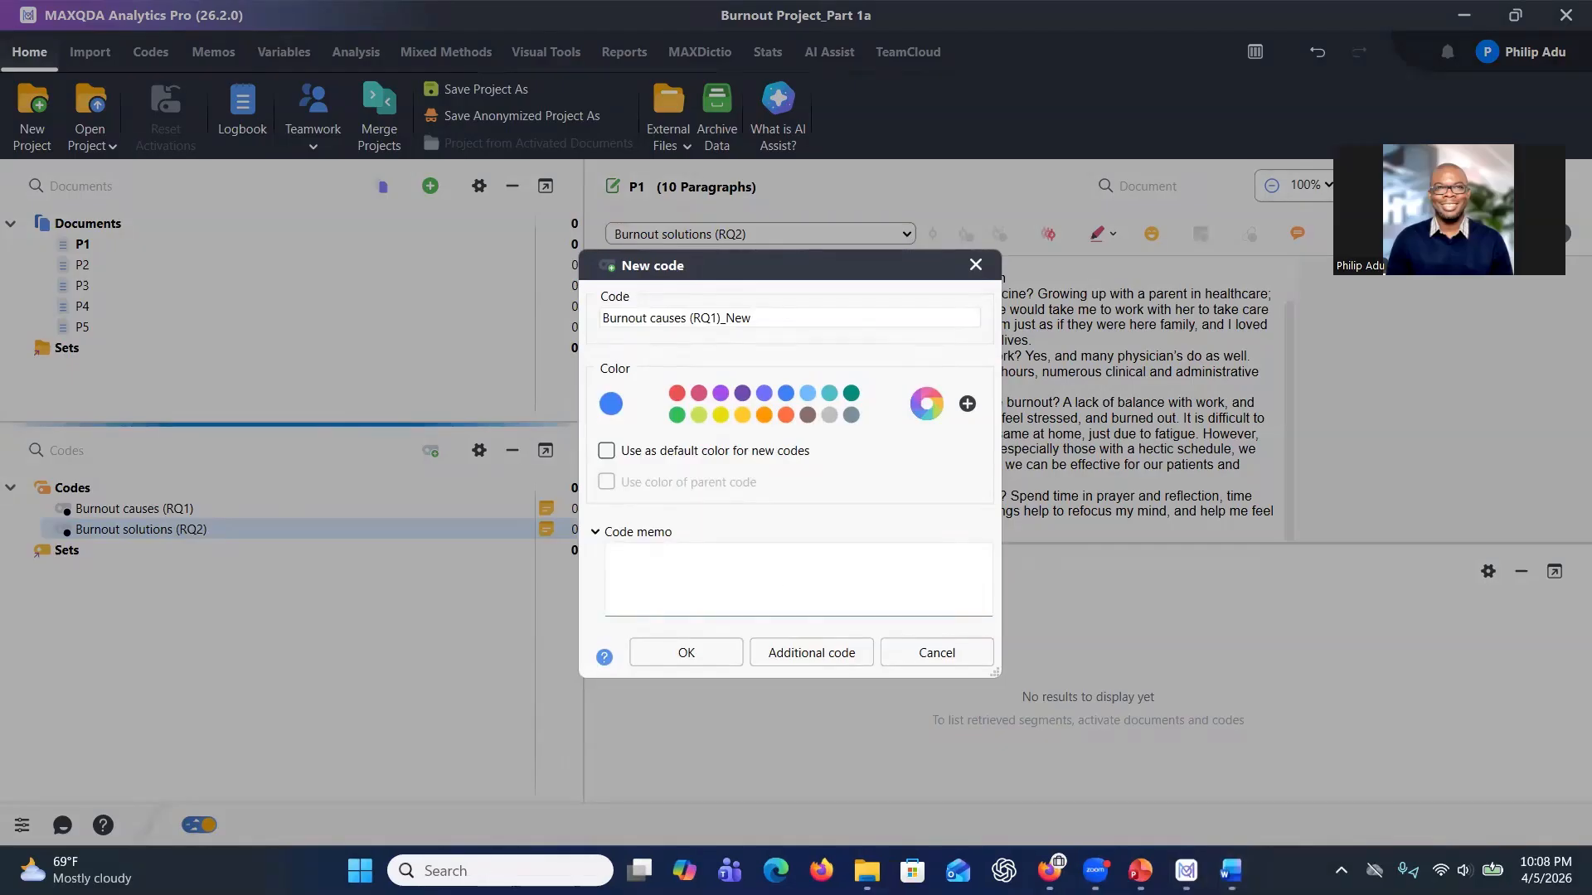
Write the code memo: "This code represents the research question:" followed by the pasted question on causes of burnout among Primary Healthcare Physicians.
left_click(832, 578)
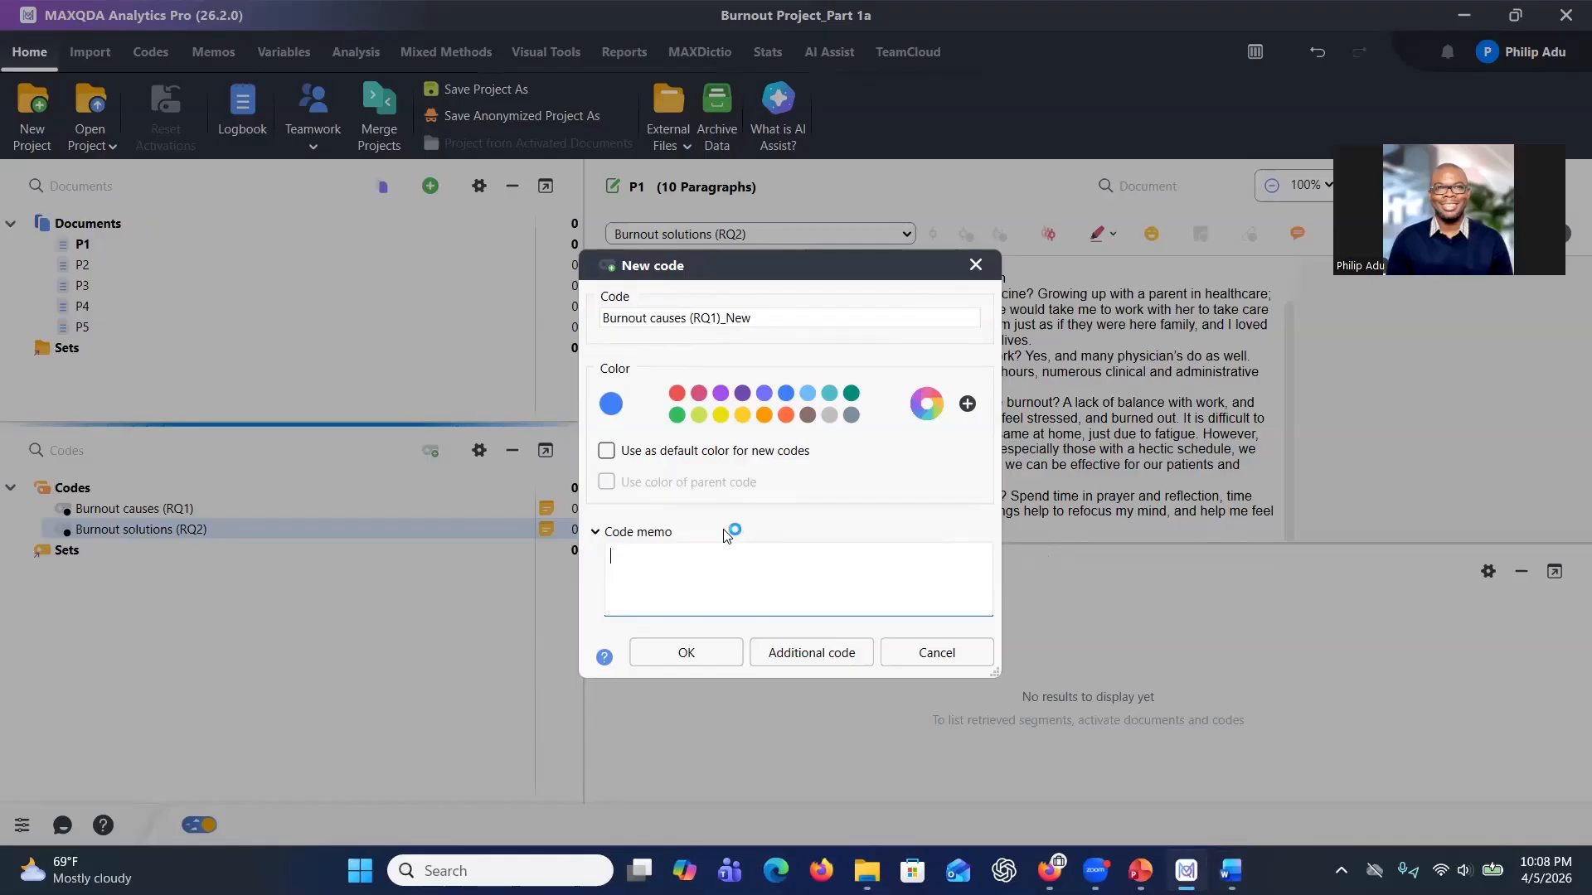
type("This code represents the research question:")
type("1.\tWhat are the causes of burnout among Primary Healthcare Physicians?")
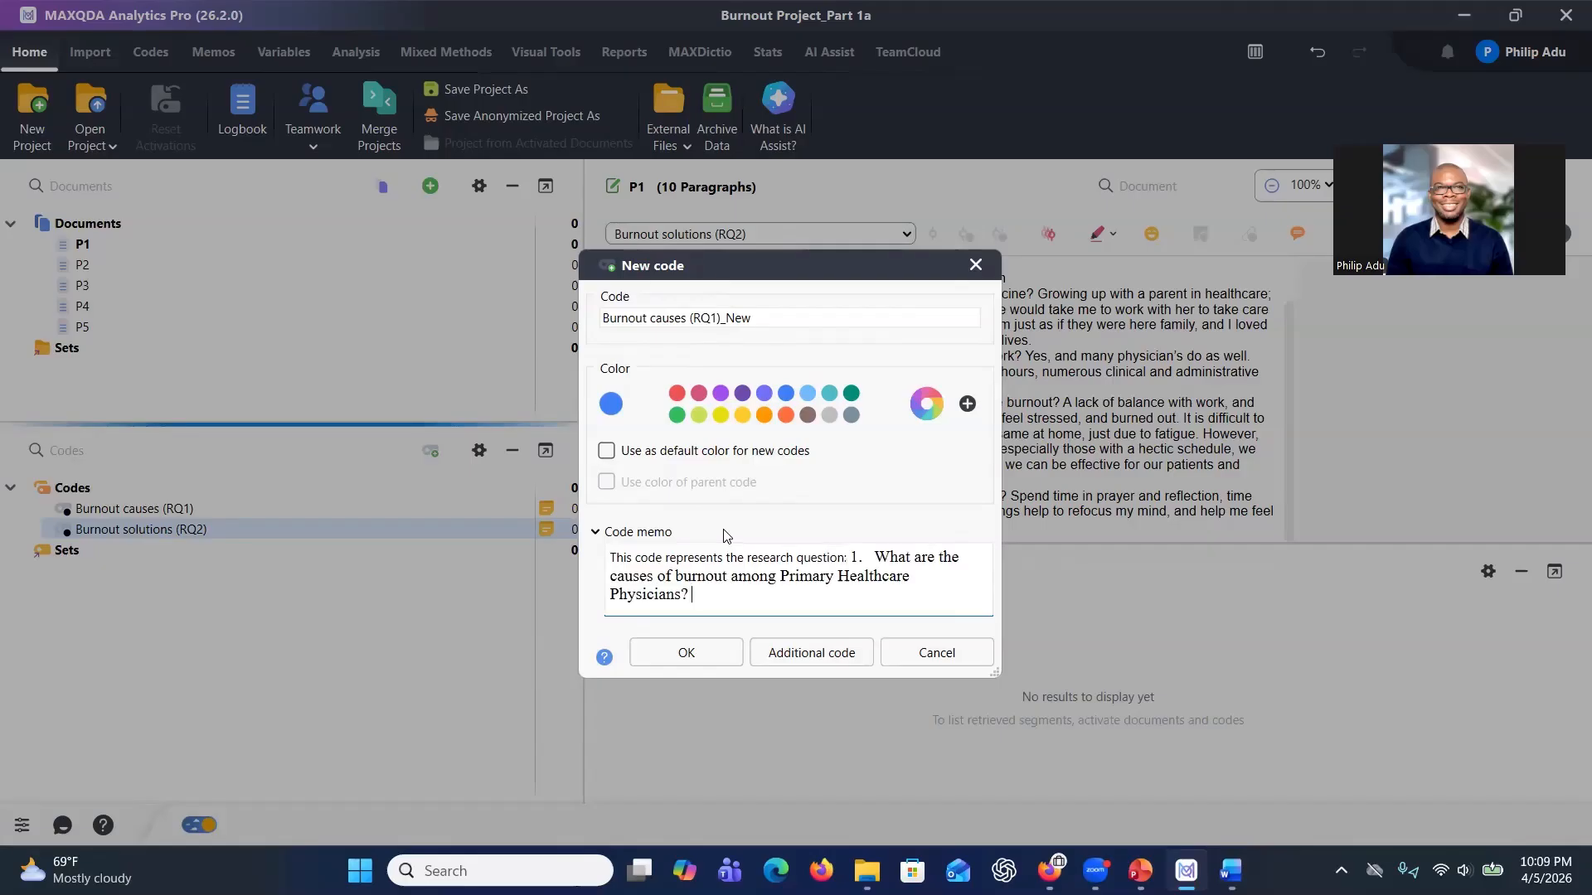
key("Return")
key("Return")
key("Return")
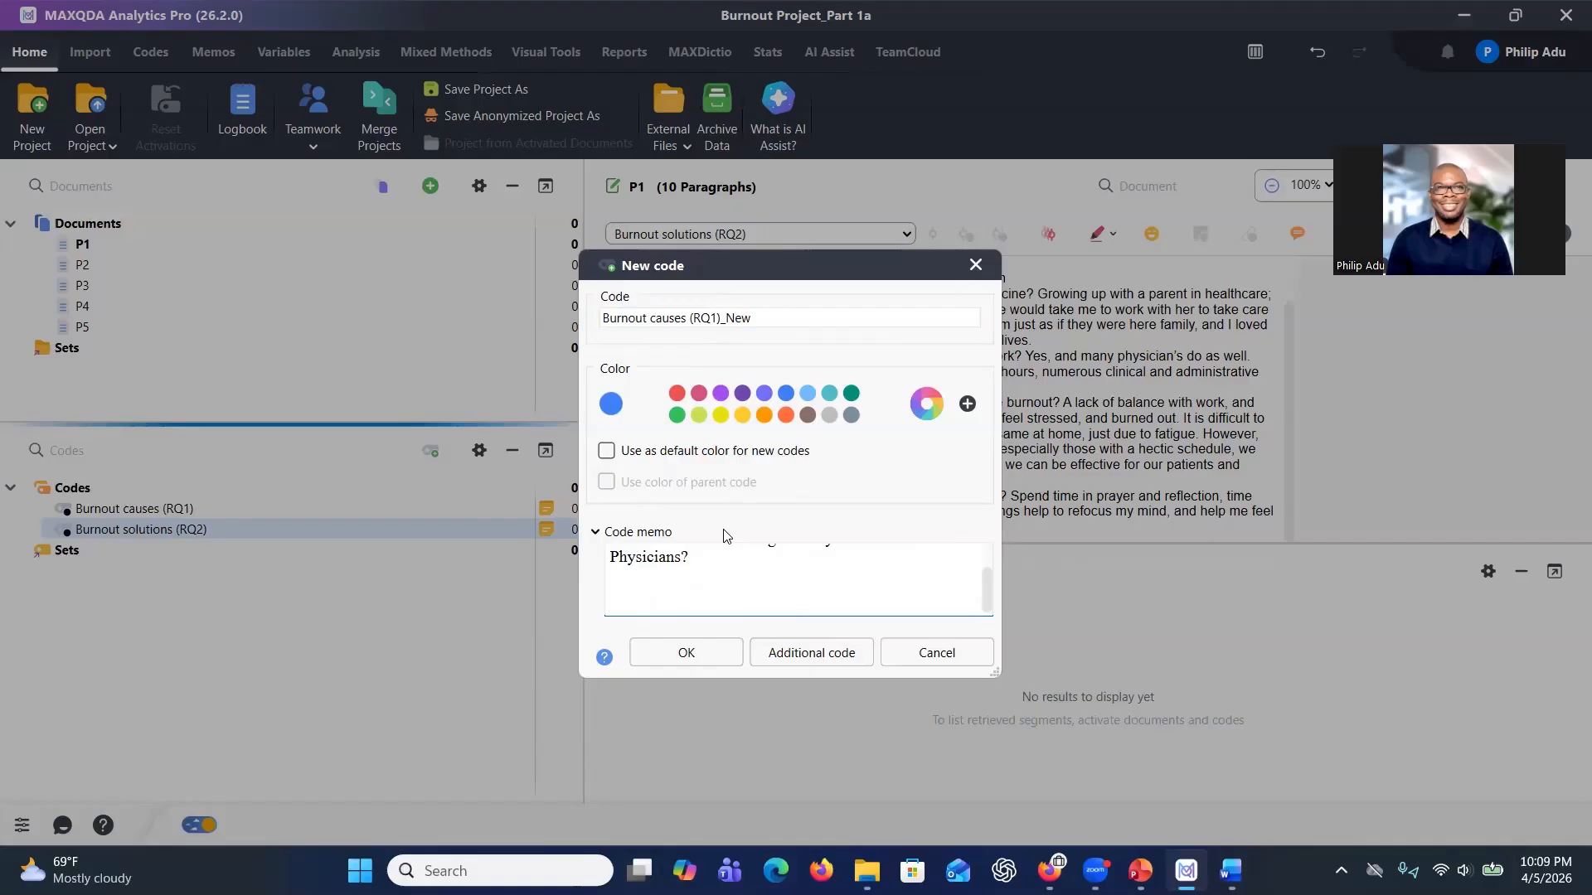
key("BackSpace")
key("BackSpace")
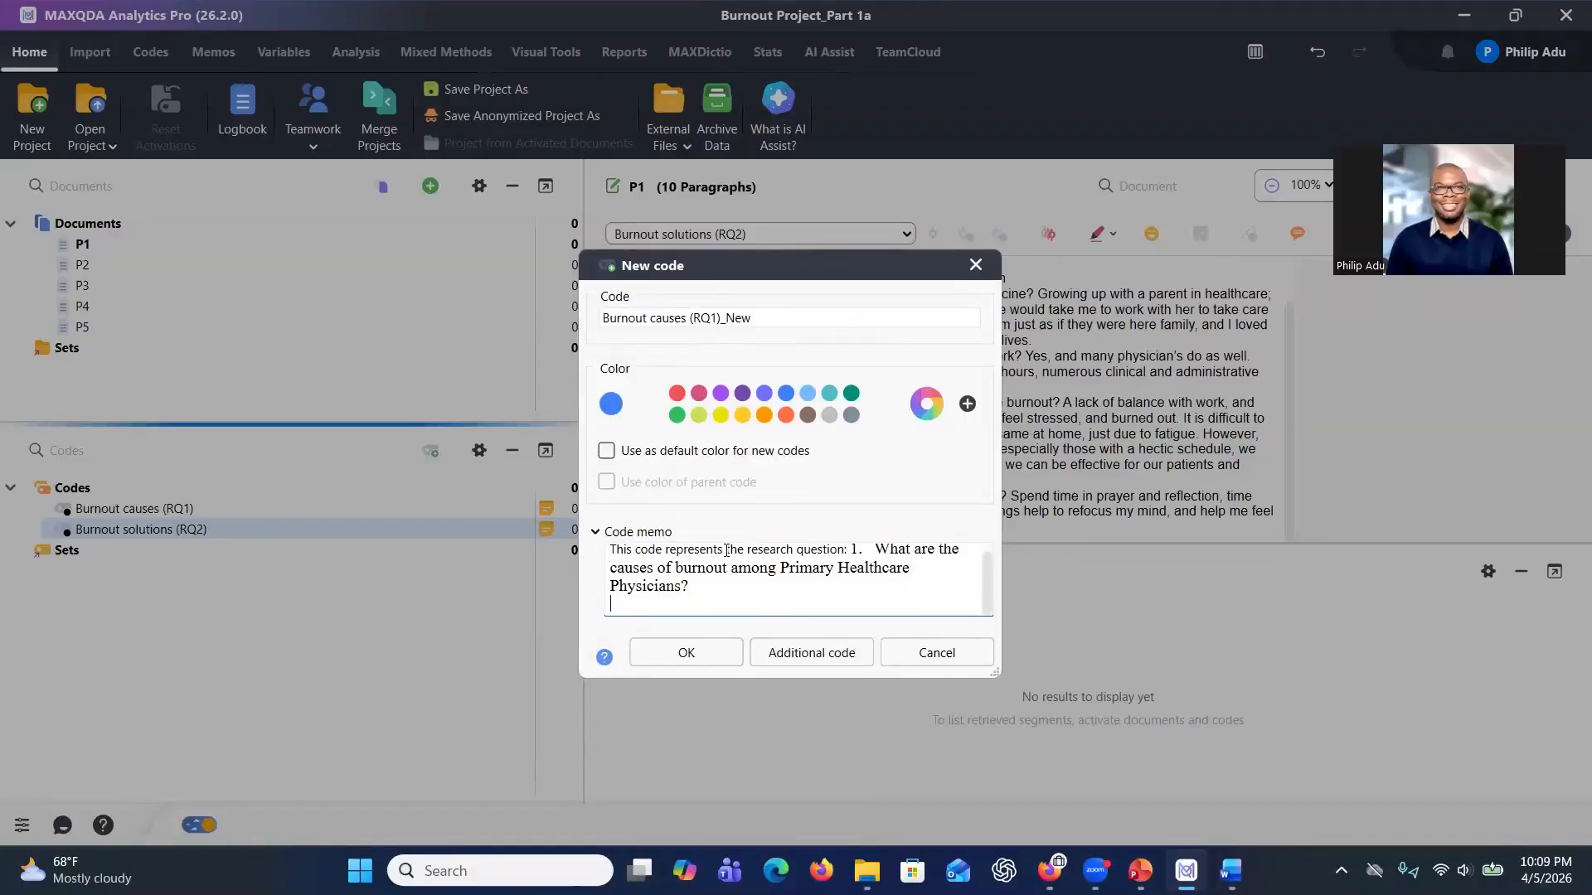
Add an "Examples:" heading on a new line of the memo.
scroll(726, 551, "down", 1)
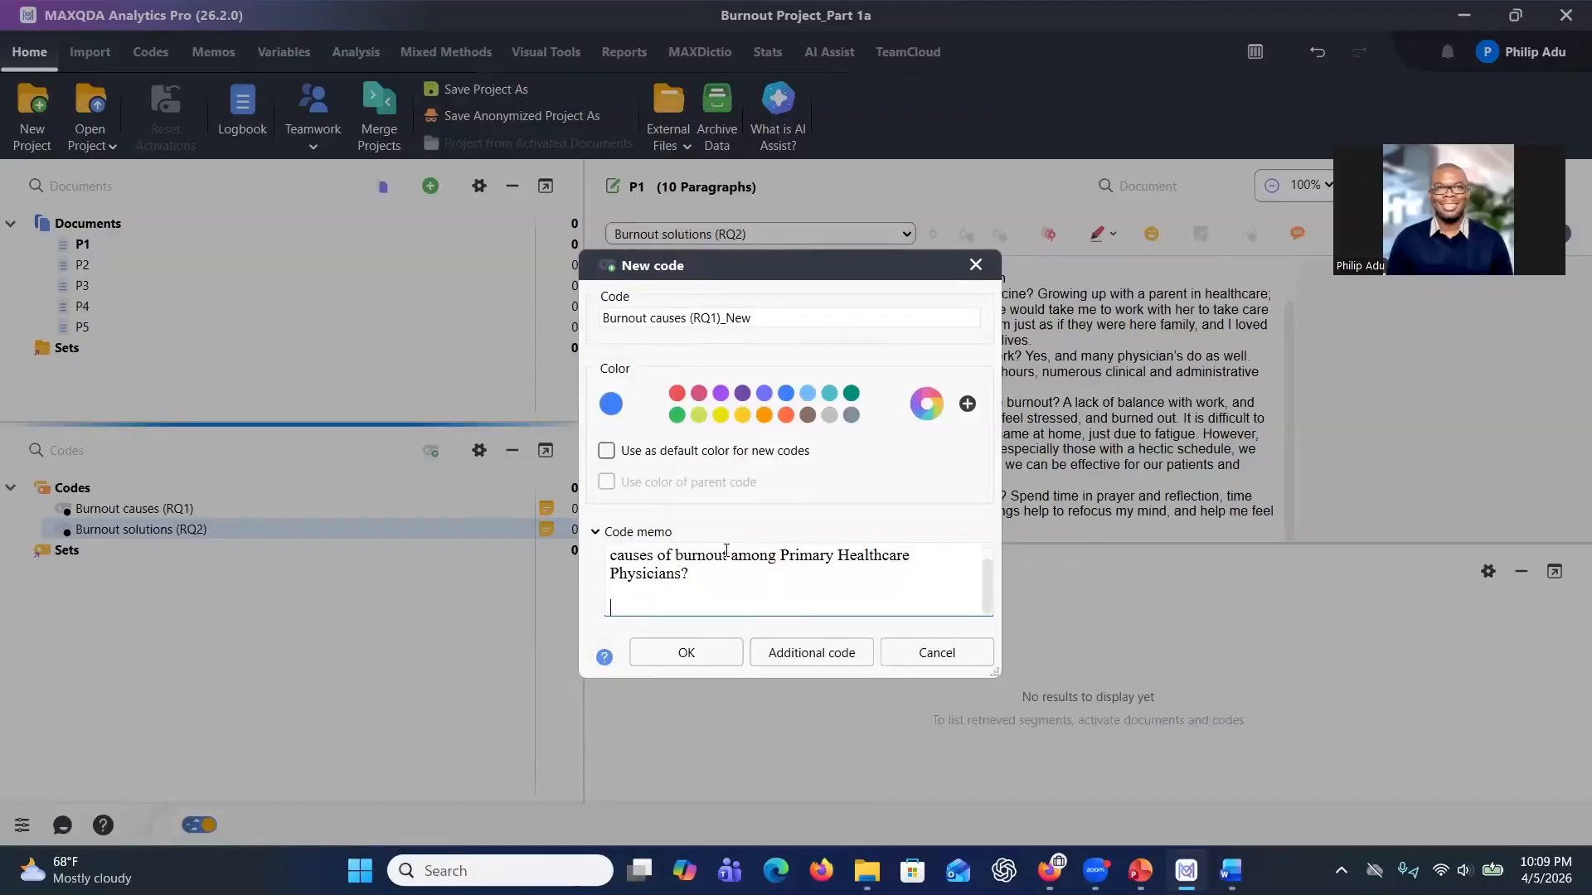
type("Examples:")
key("Return")
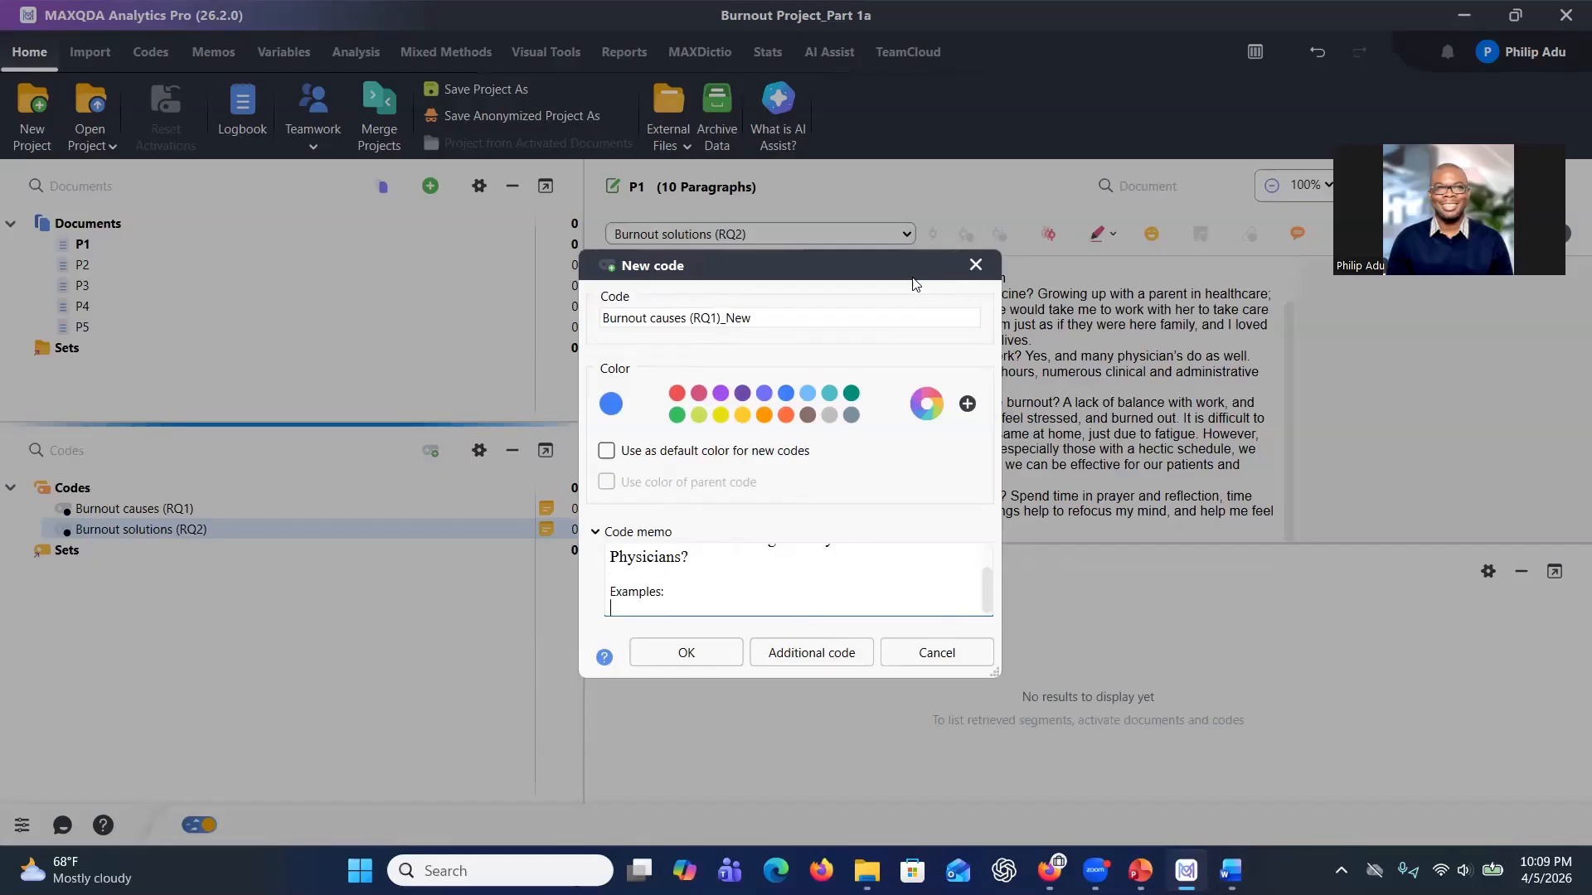
Switch to the Word interview and copy the passage "A lack of balance with work, and home life will often cause physicians to feel stressed,".
left_click_drag(720, 277, 730, 552)
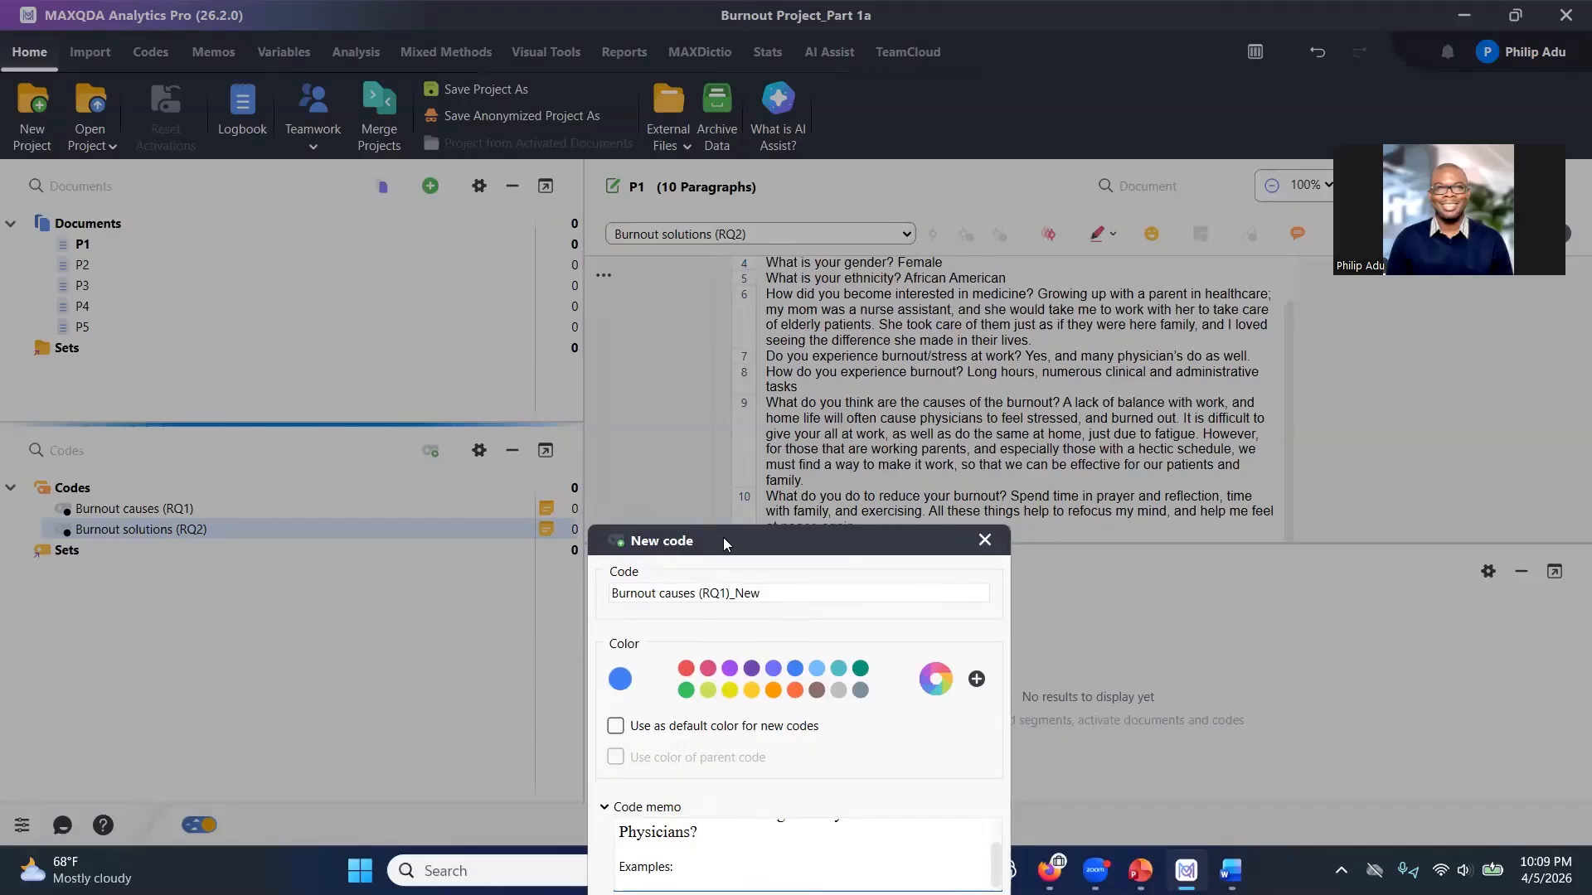
left_click_drag(723, 539, 619, 519)
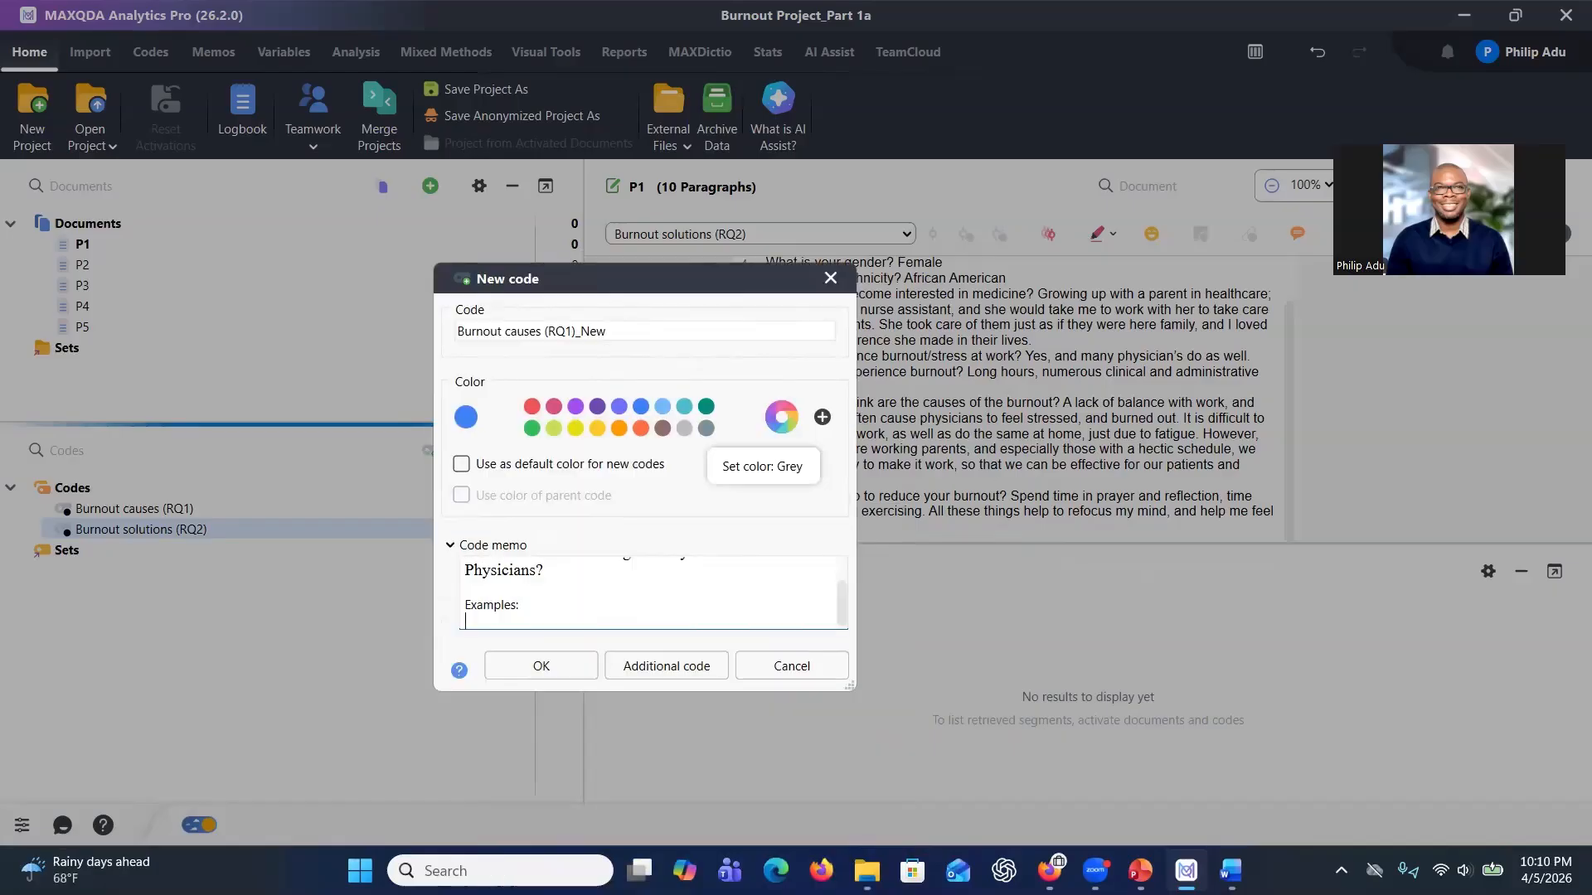
key("alt+Tab")
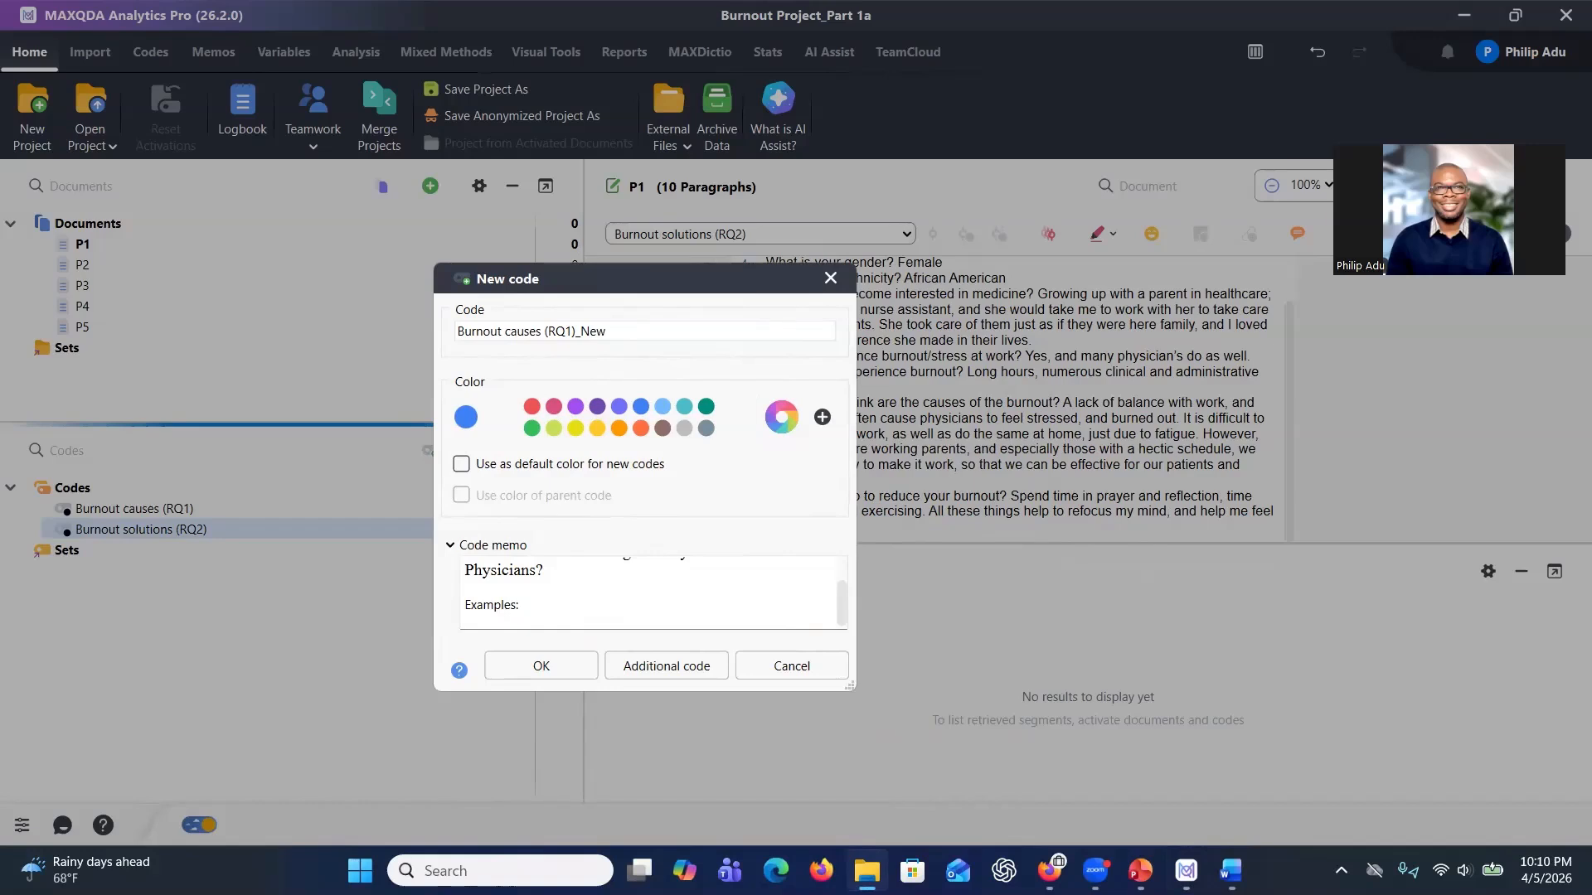
key("alt+Tab")
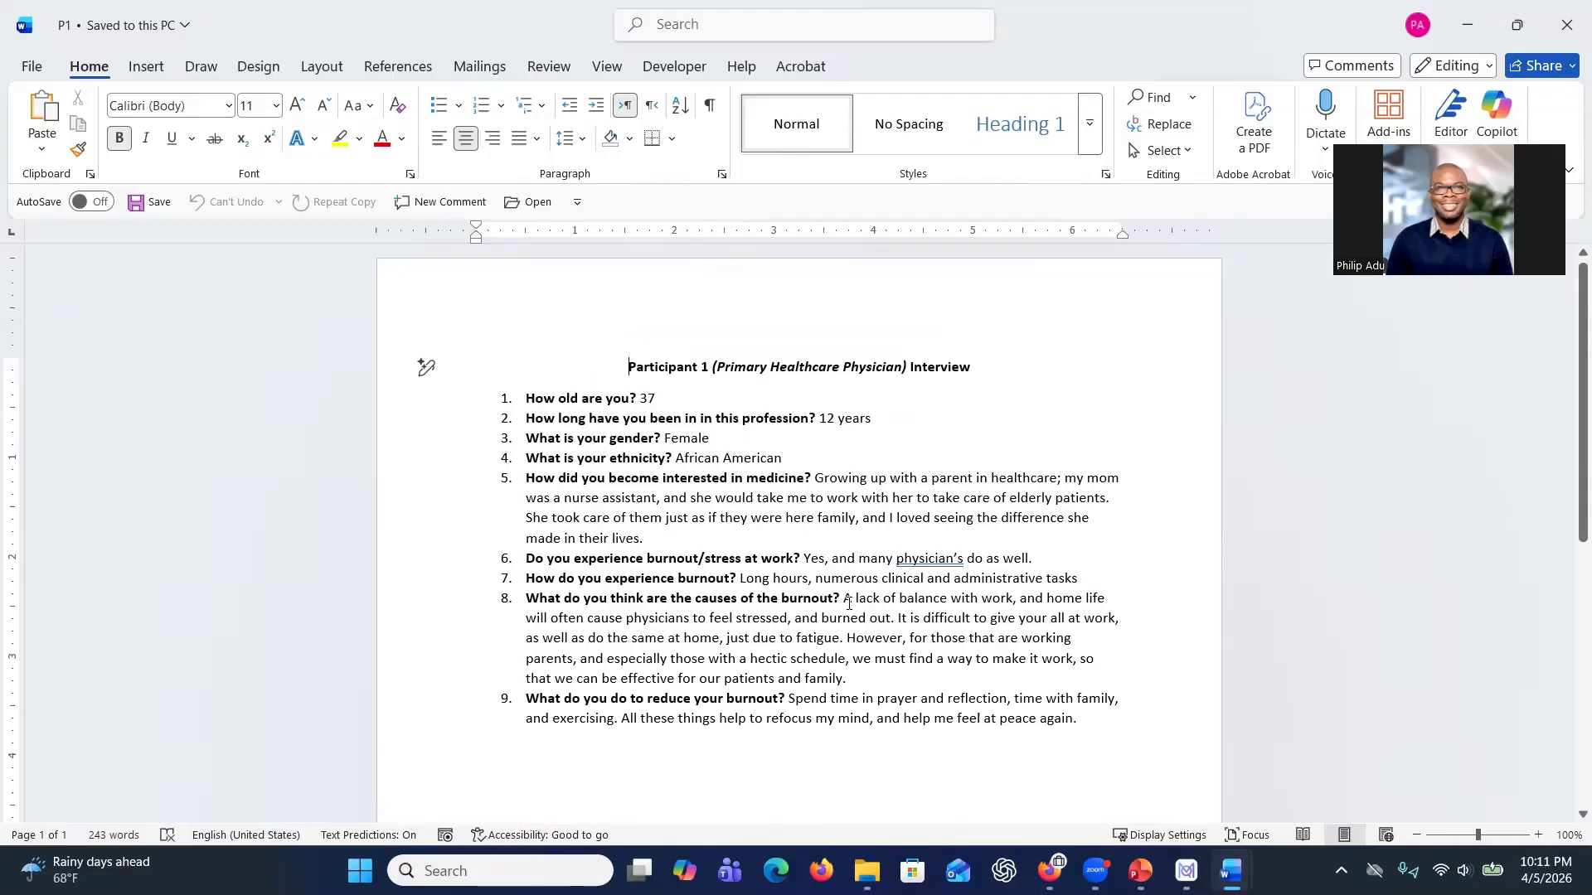
left_click_drag(844, 601, 790, 620)
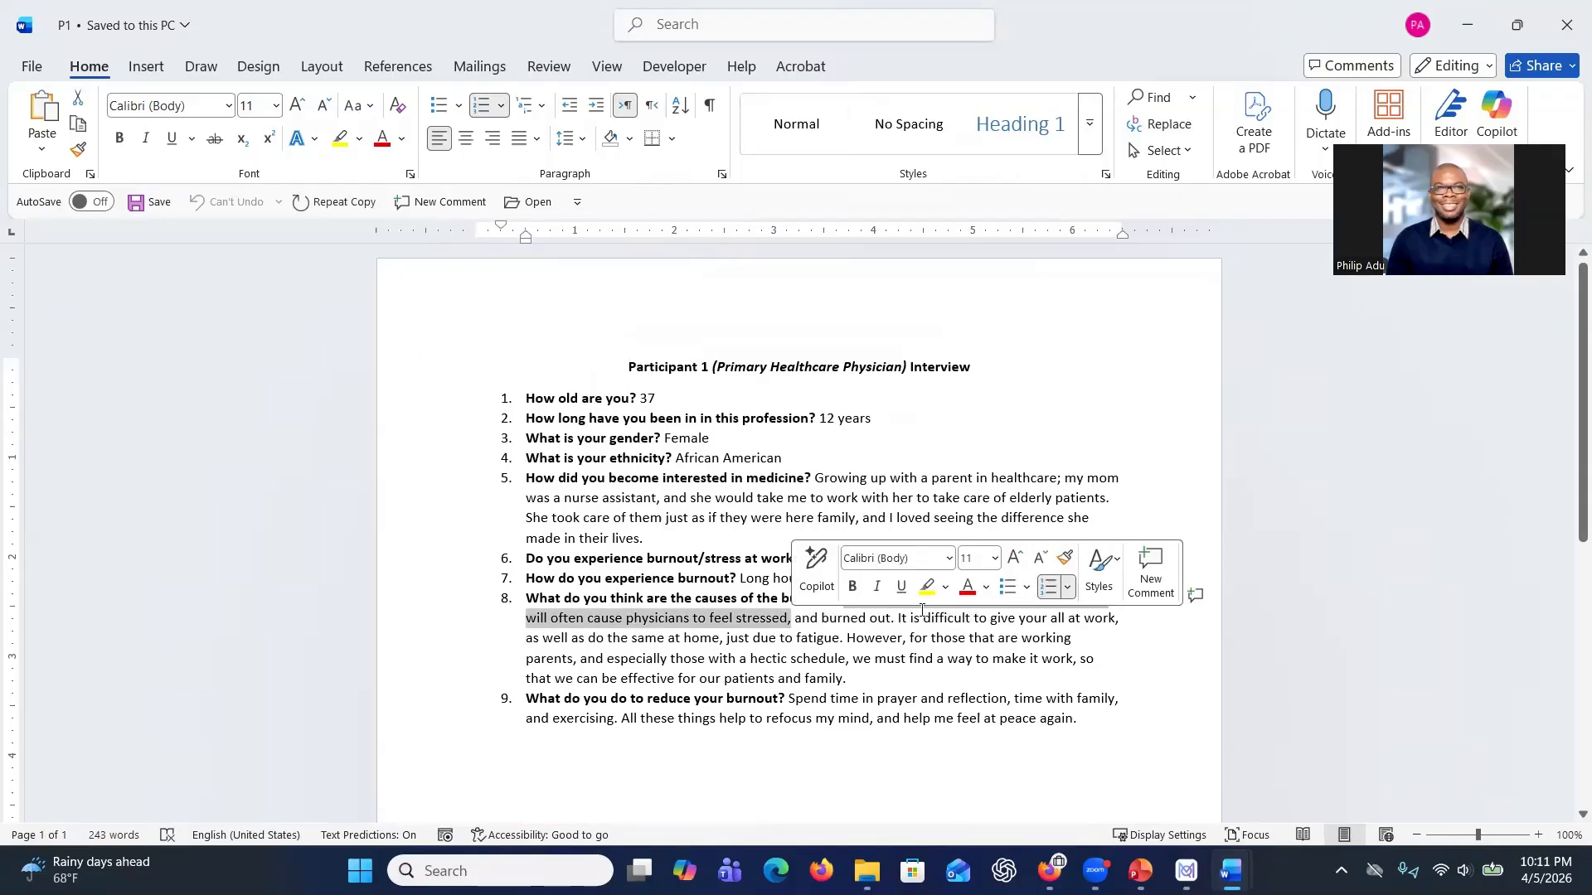
right_click(766, 621)
left_click(815, 167)
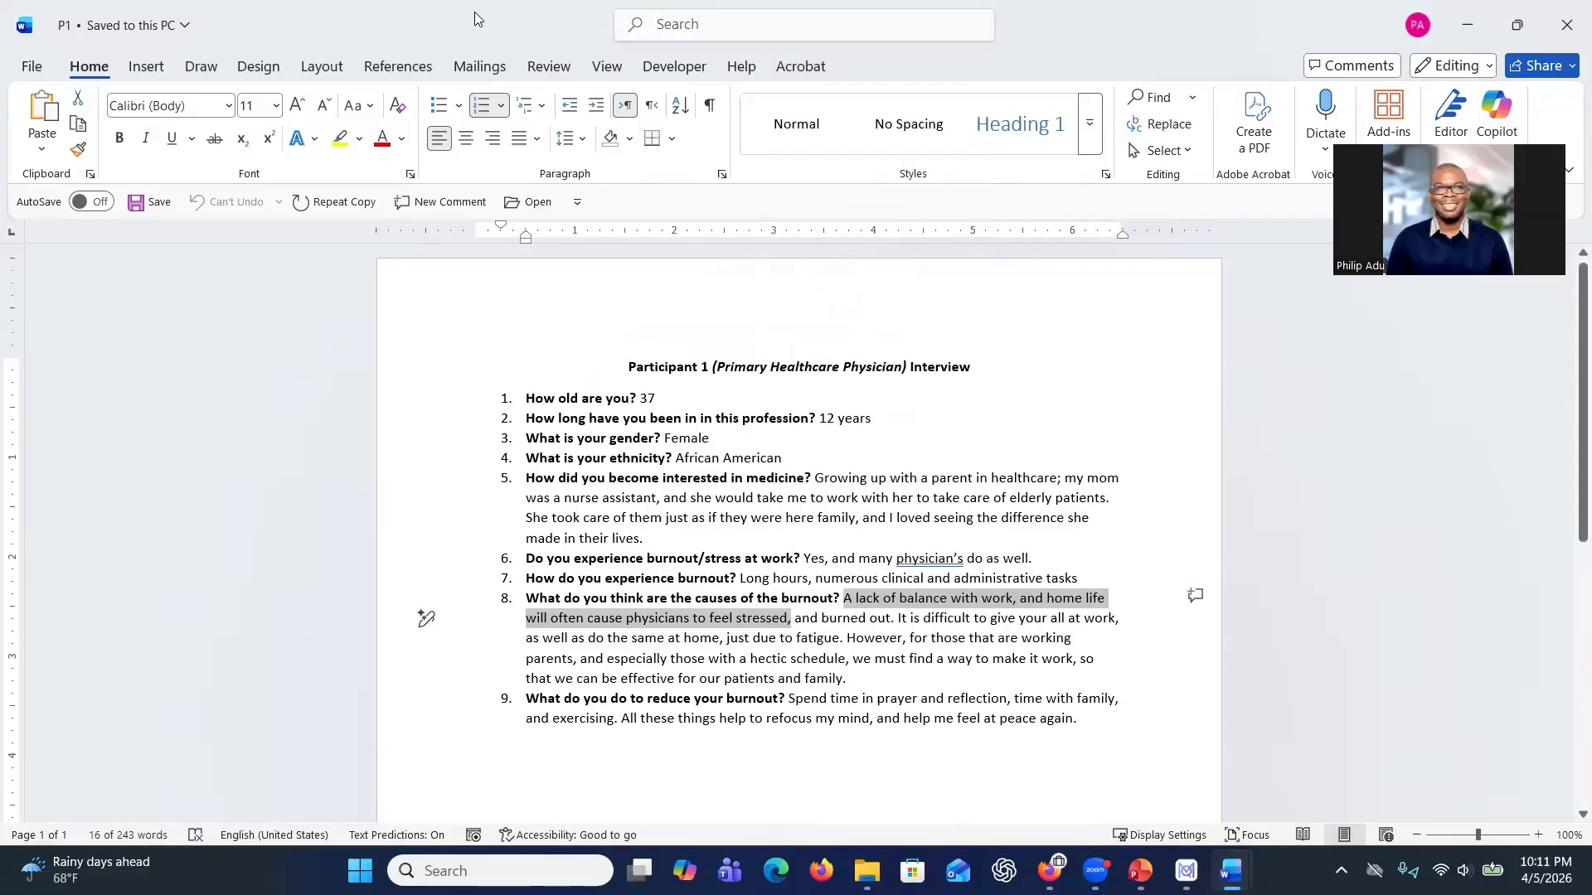
Back in the memo, add "Quotation 1:" with the pasted passage and start a "Quotation 2:" line.
key("alt+Tab")
left_click(556, 599)
type("Qual")
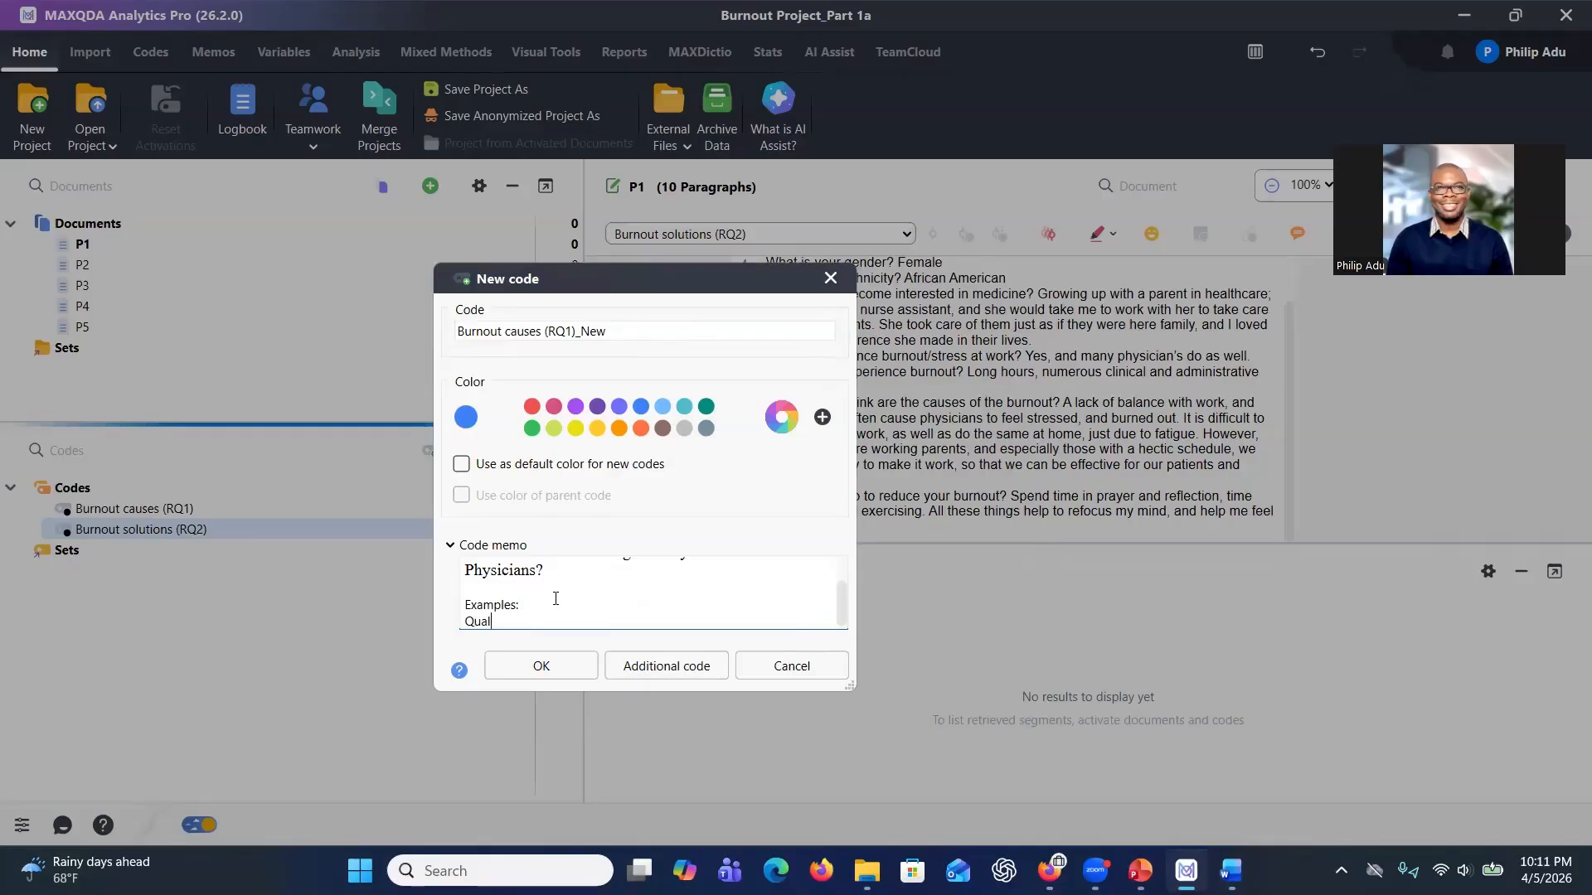
type("tation 1:")
key("ctrl+v")
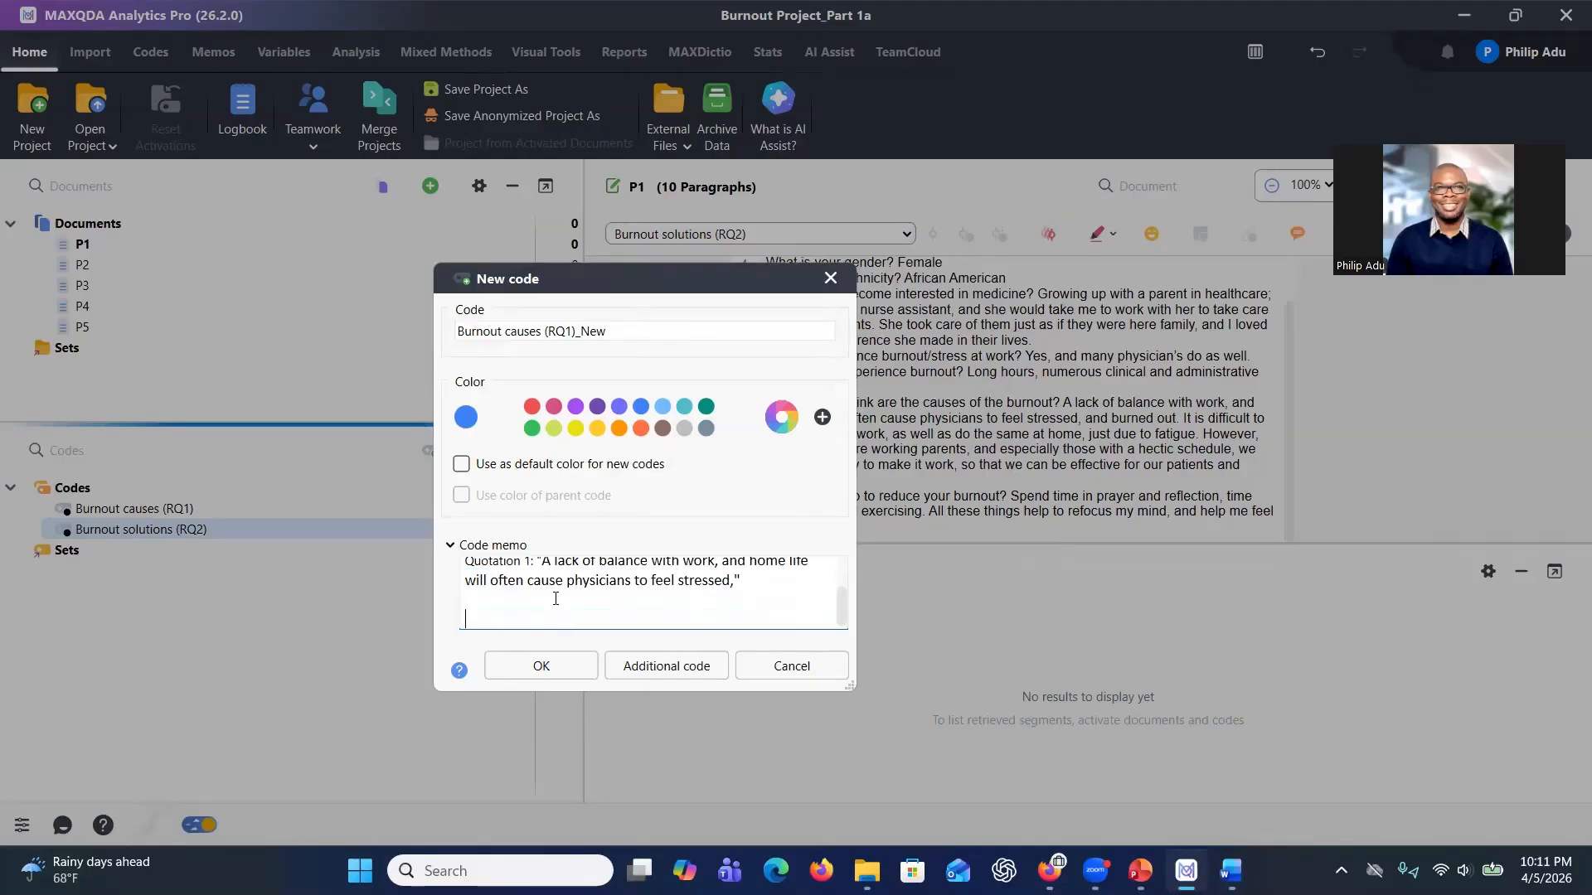
type("Quotation 2:")
Switch to Word, copy "numerous clinical and administrative tasks" from question 7, and return to the memo.
key("alt+Tab")
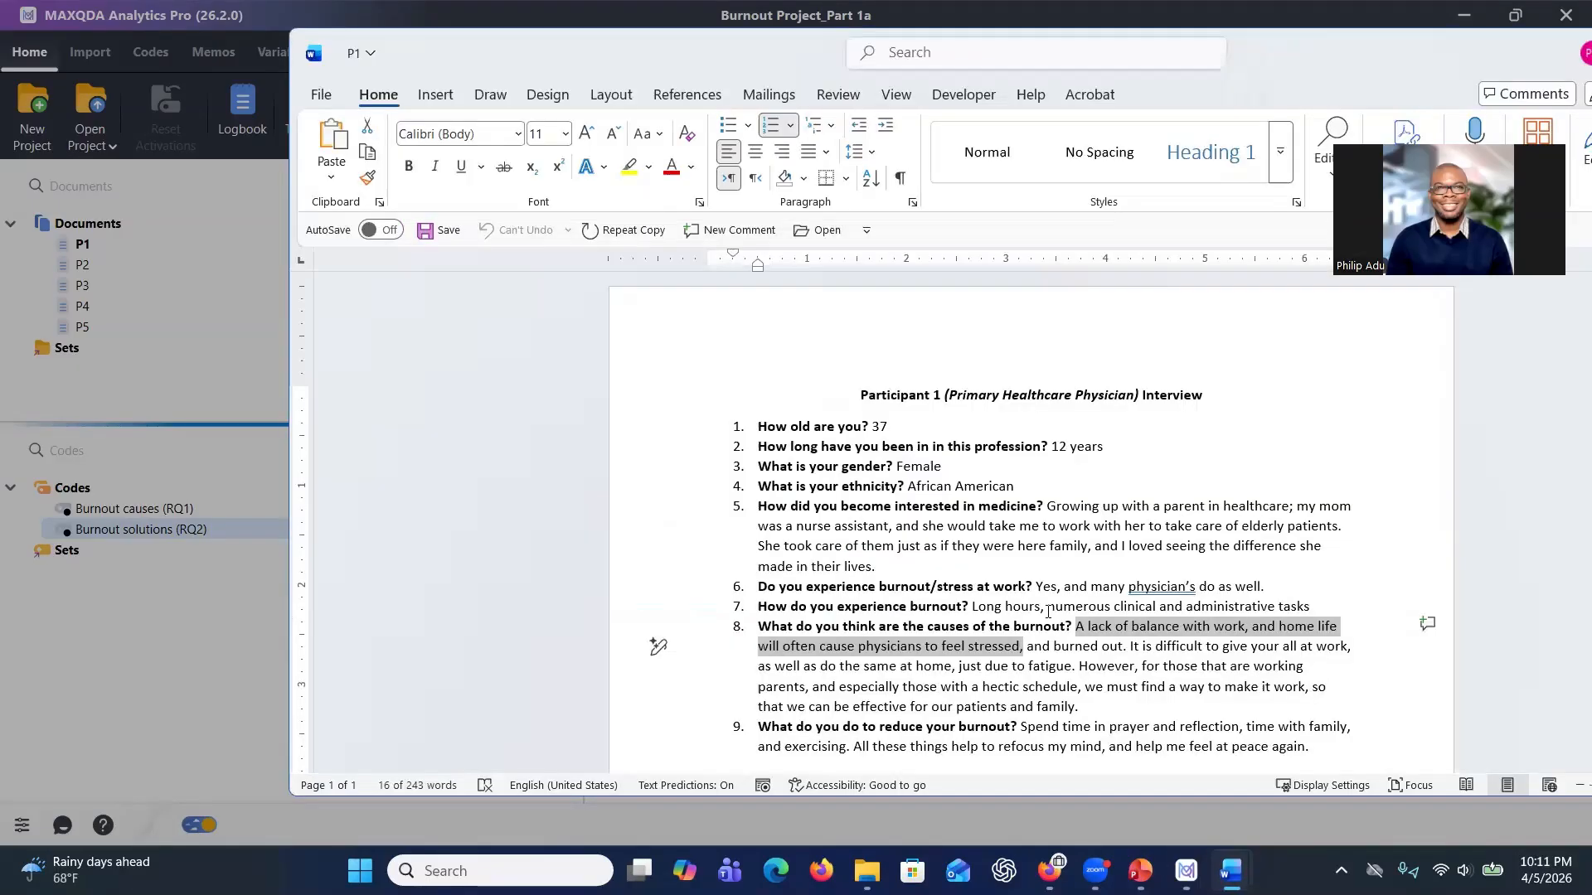
left_click_drag(1048, 612, 1300, 615)
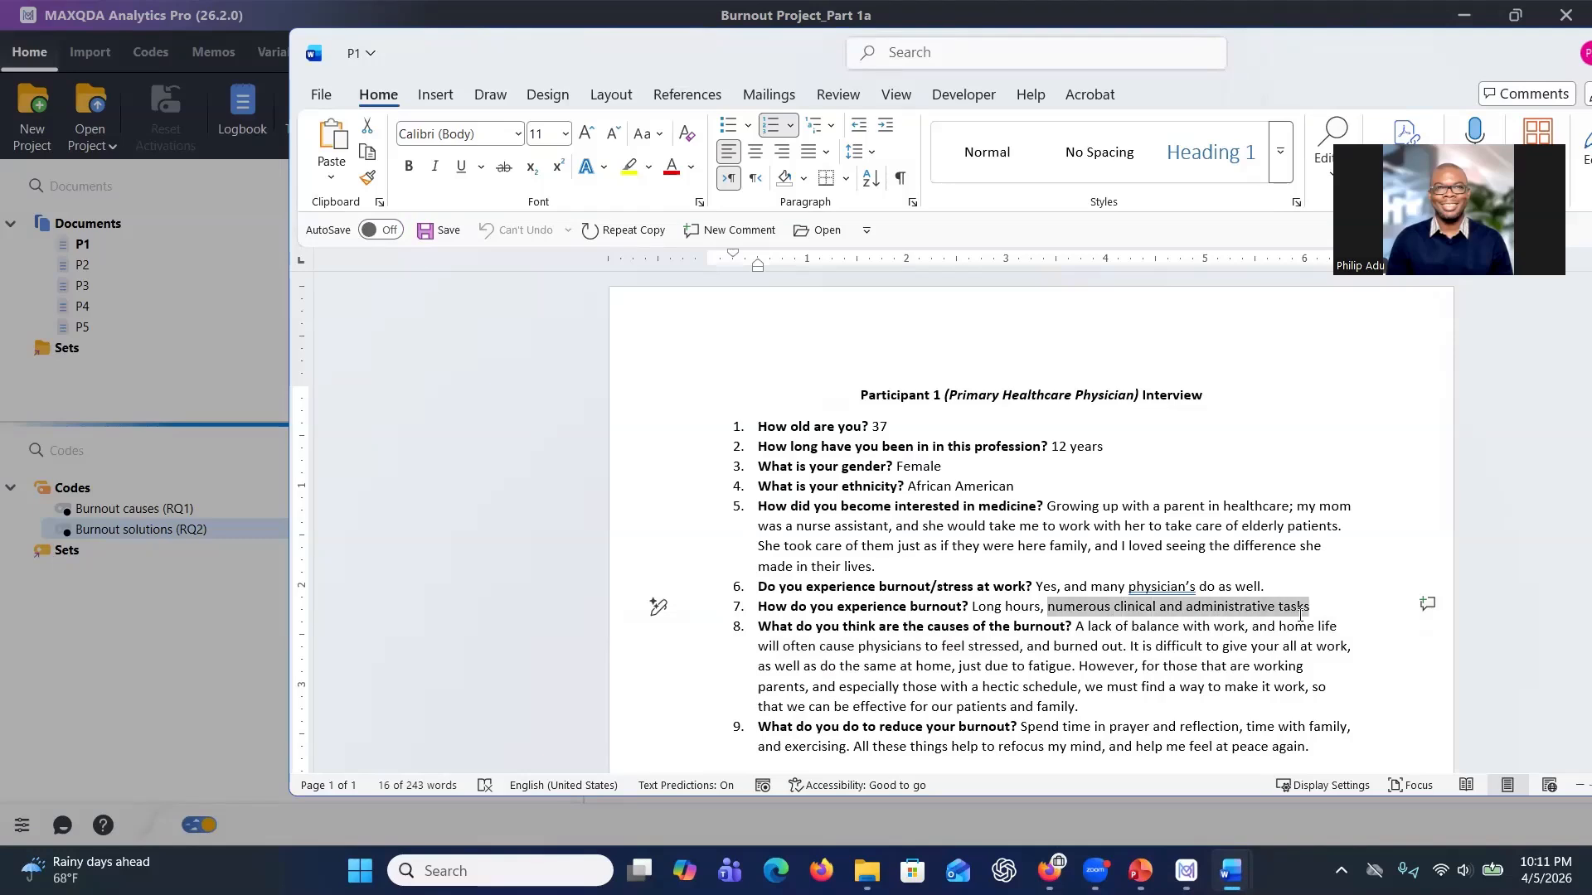
right_click(1299, 614)
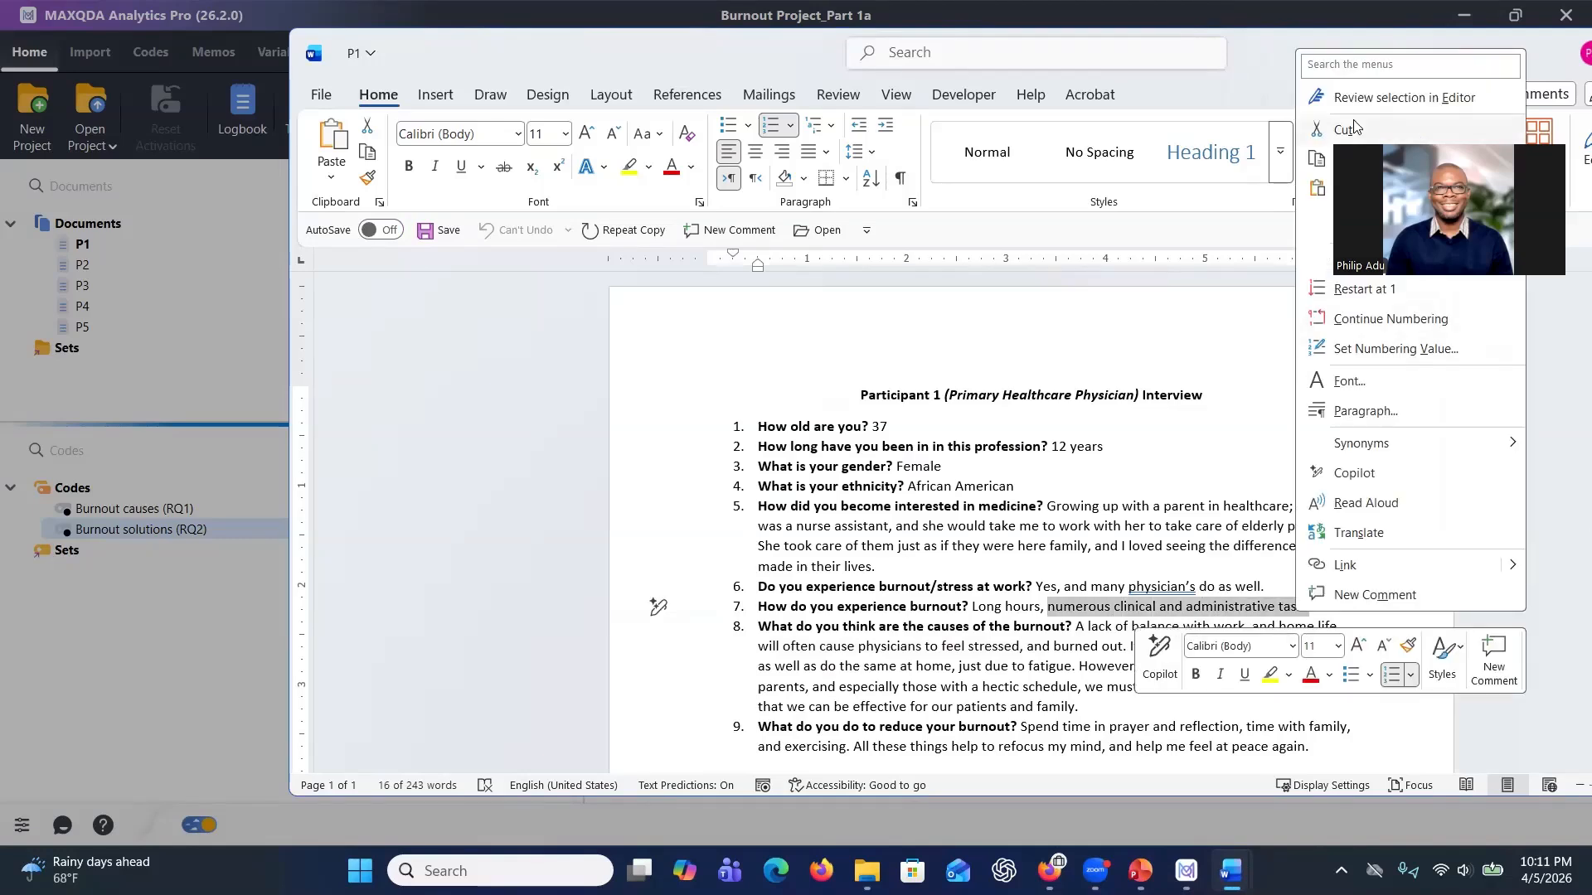
left_click(1275, 21)
left_click(688, 621)
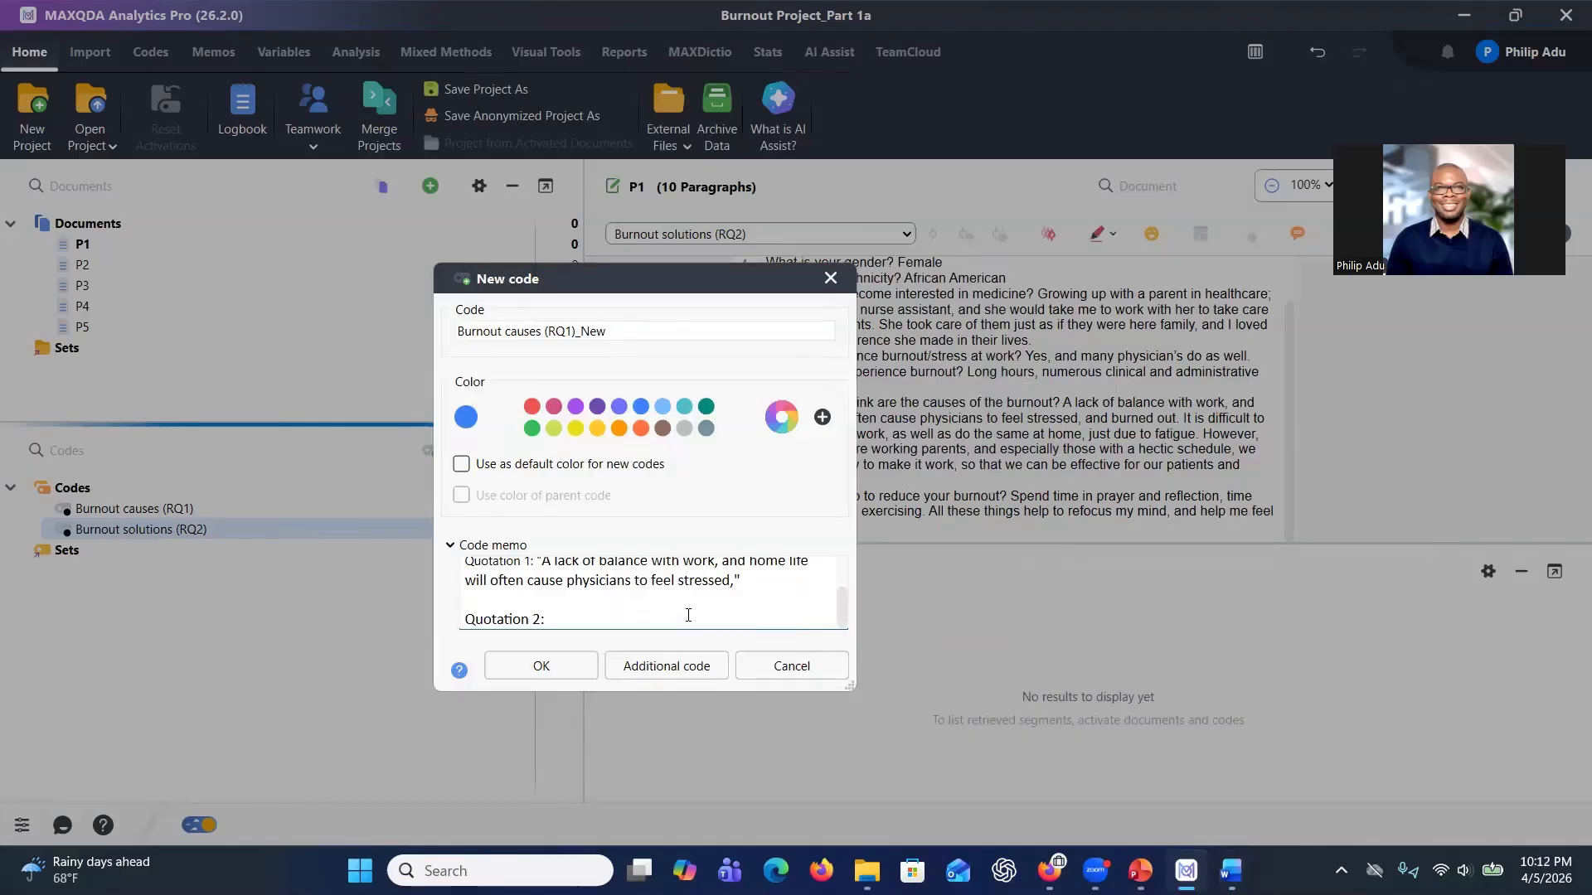
Paste the second quotation and format it as "...numerous clinical and administrative tasks" in quotation marks.
key("ctrl+v")
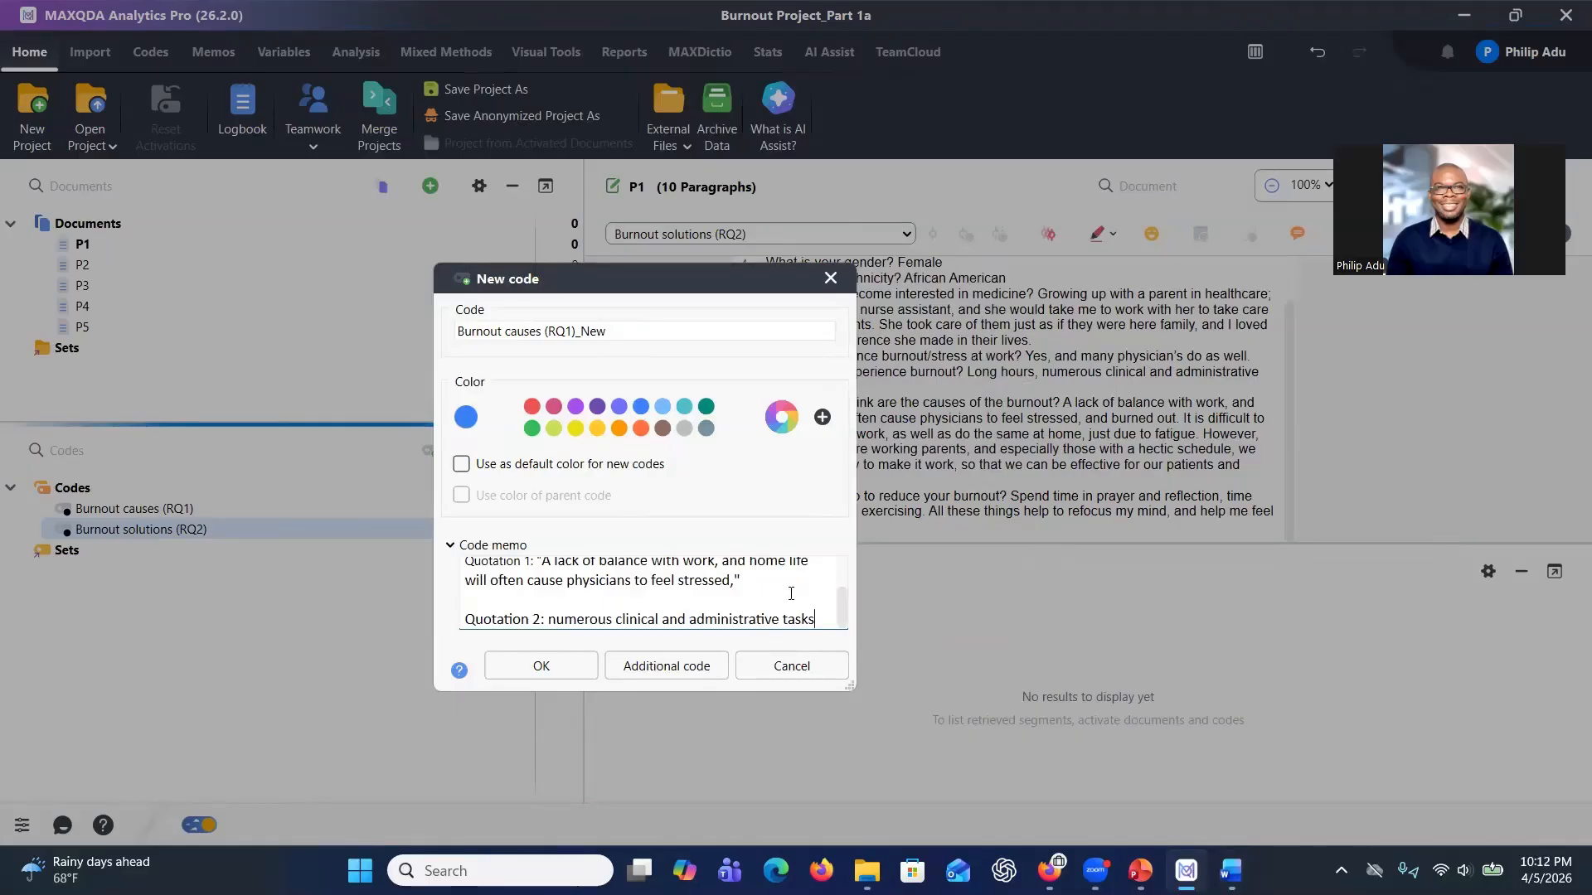
type("\"")
left_click(550, 621)
type("...")
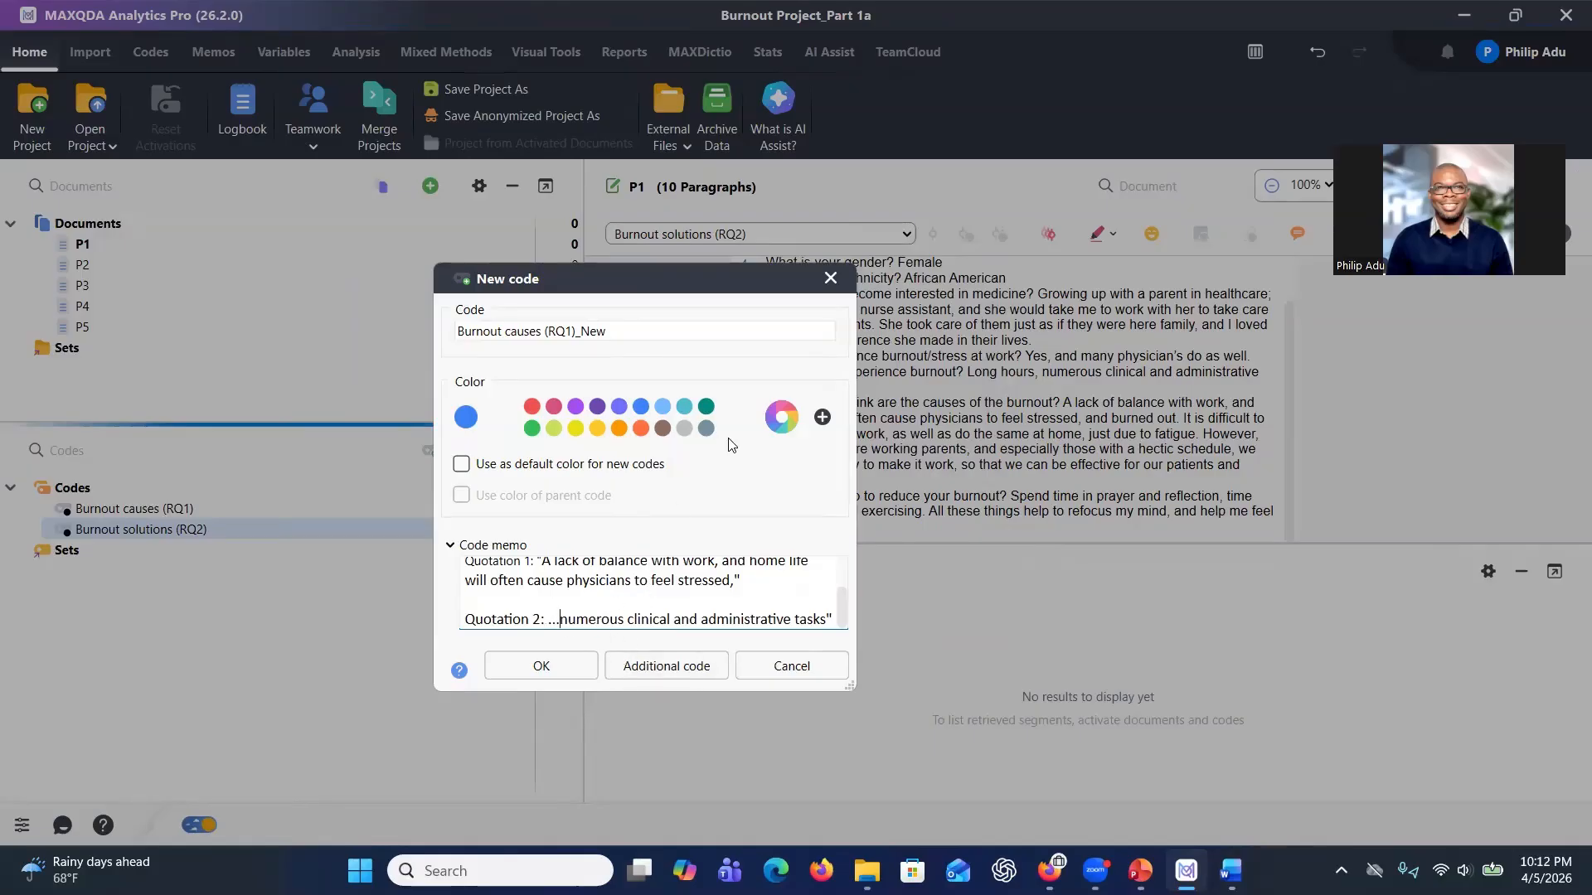
left_click_drag(754, 271, 762, 192)
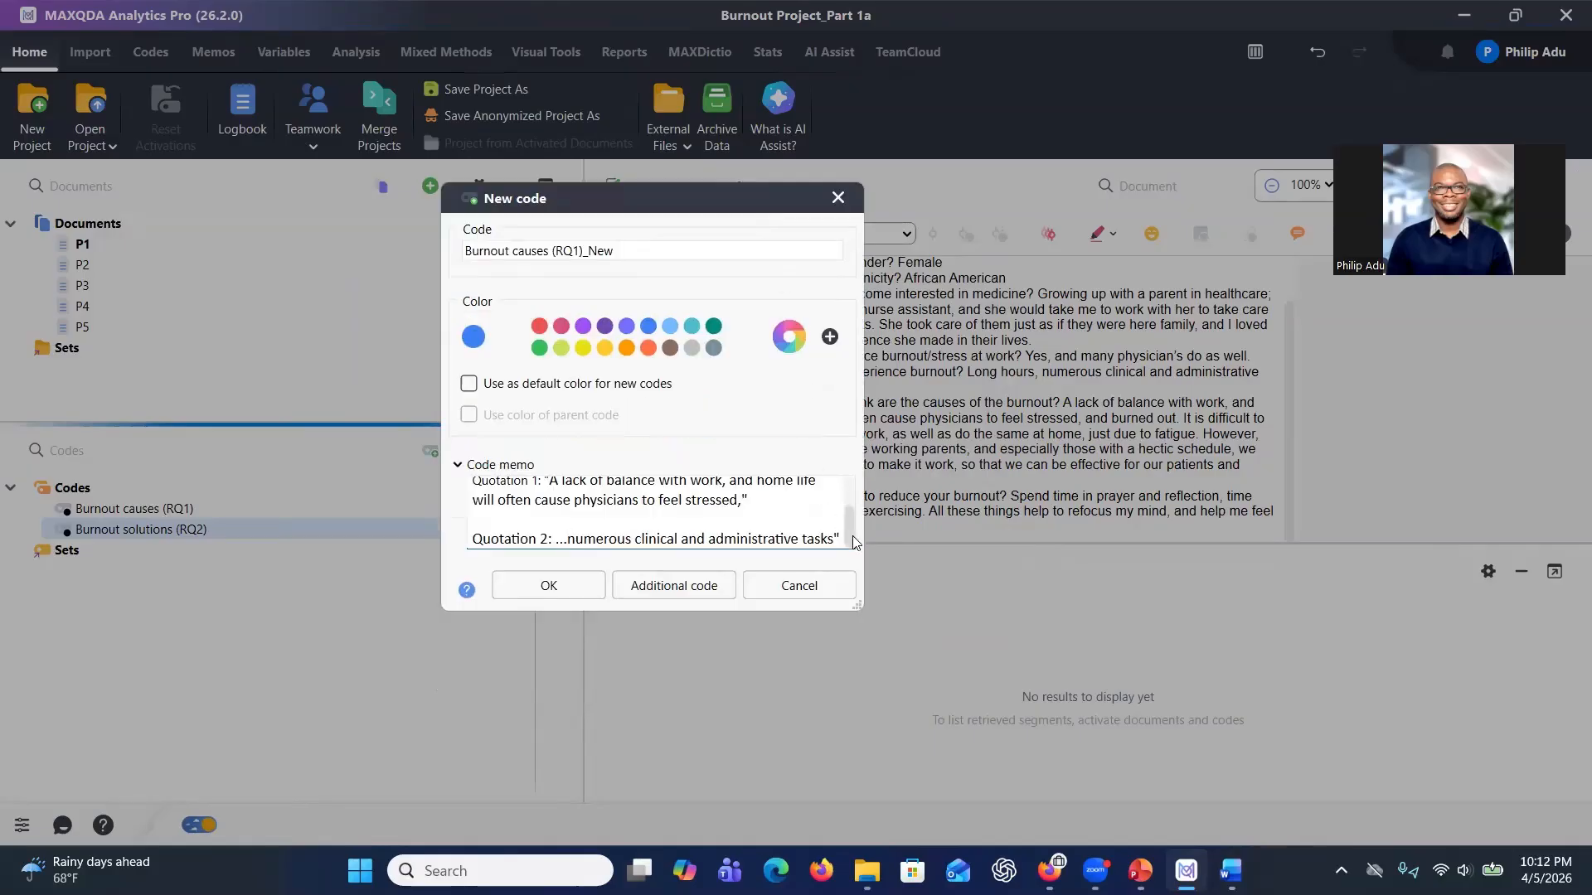
left_click_drag(852, 537, 853, 545)
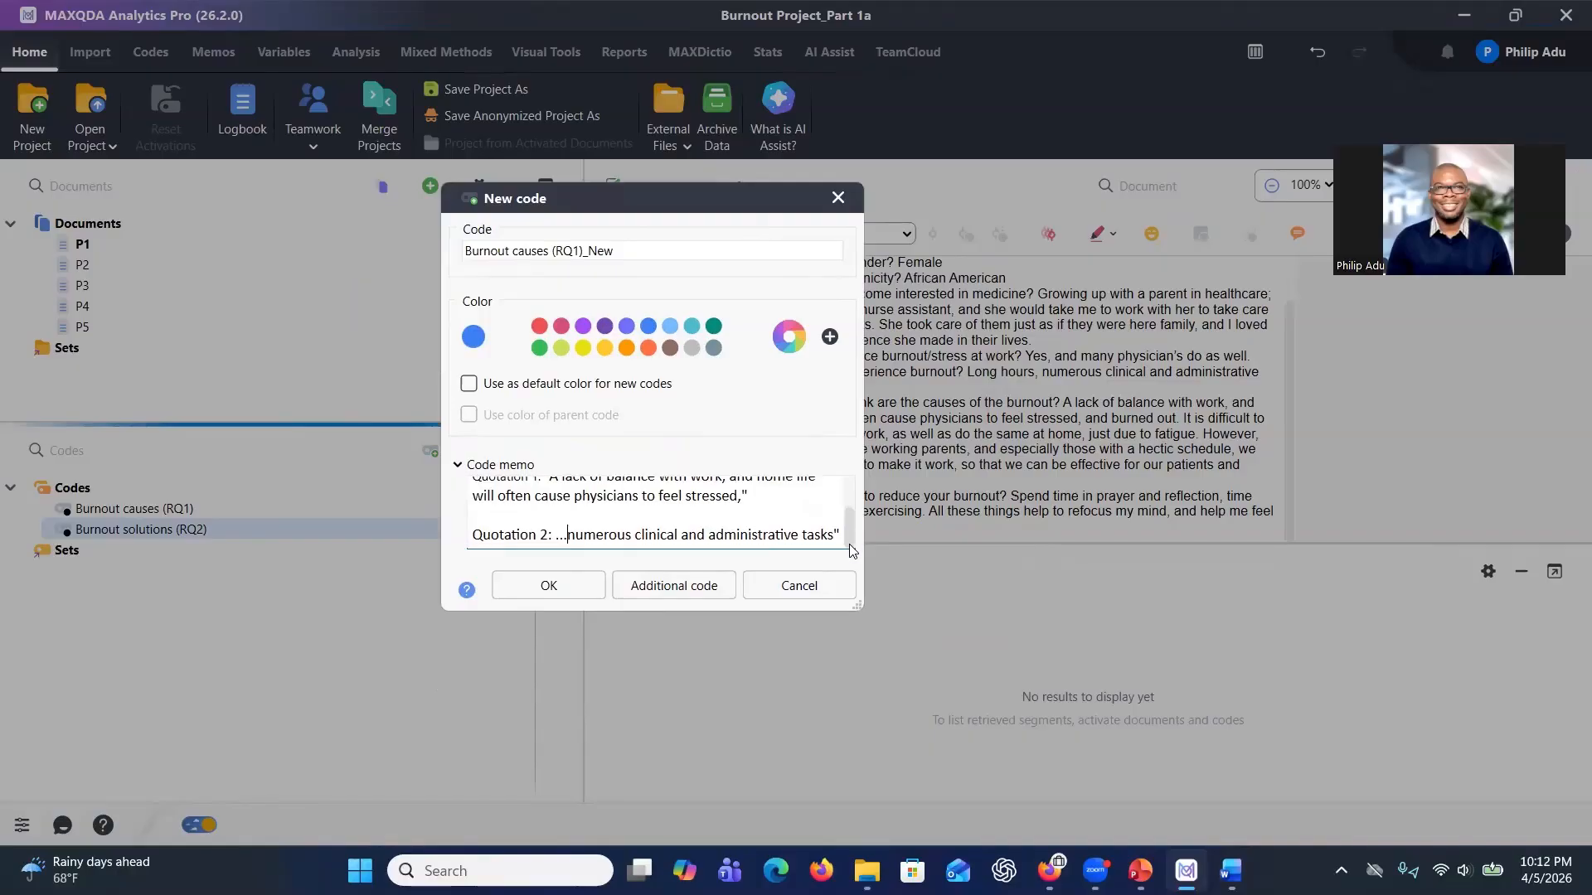
left_click(558, 534)
type("\"")
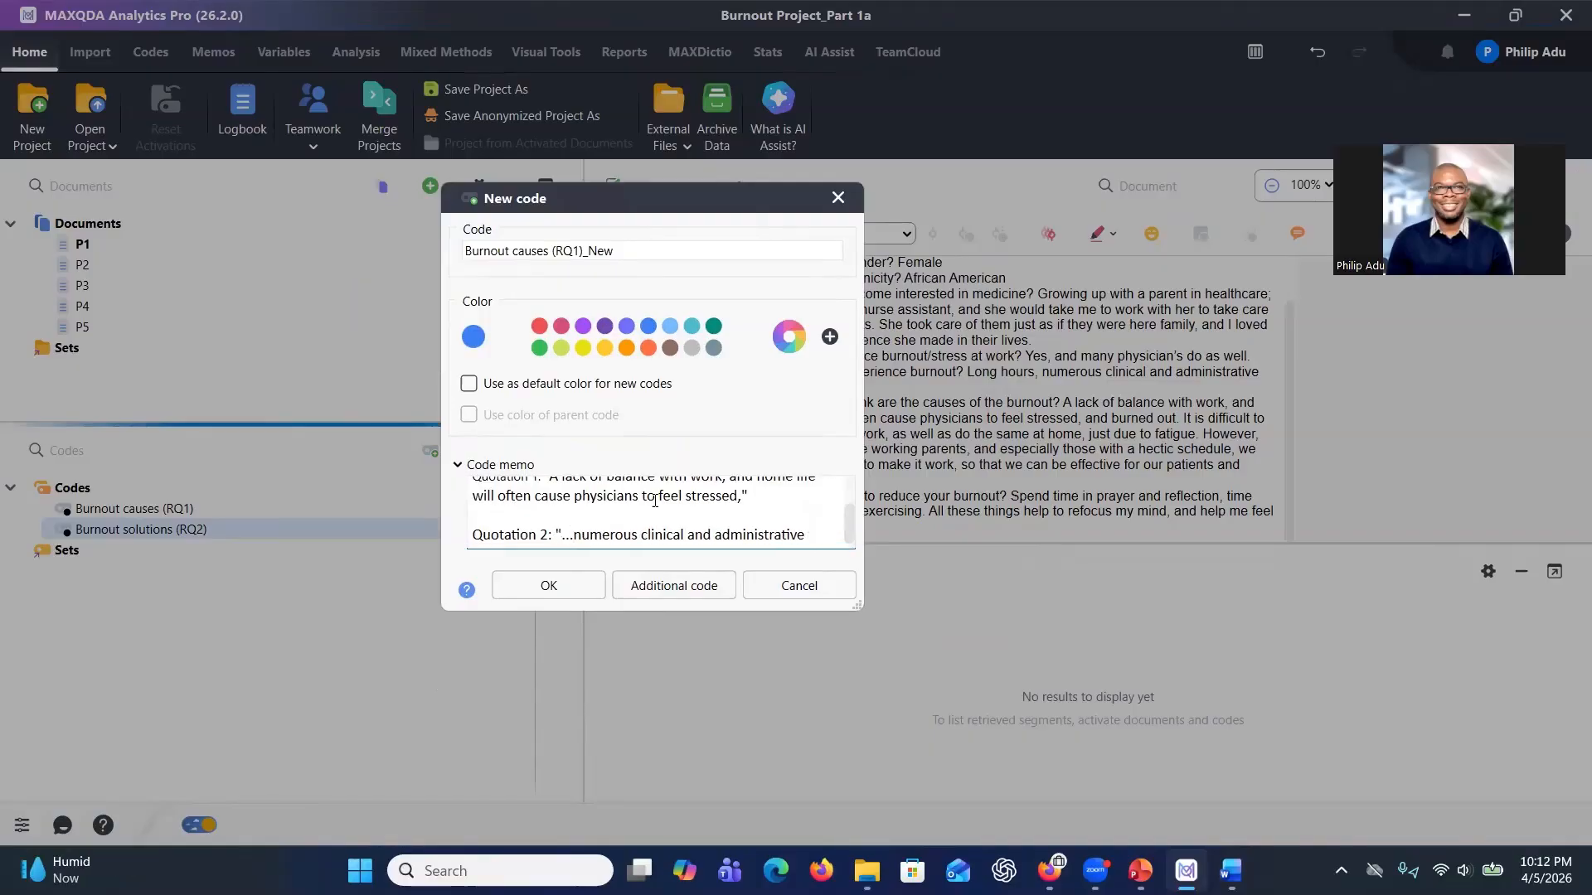
left_click(814, 534)
type("tasks\"")
Add a "Delimitation:" heading below the quotations in the memo.
key("Return")
key("Return")
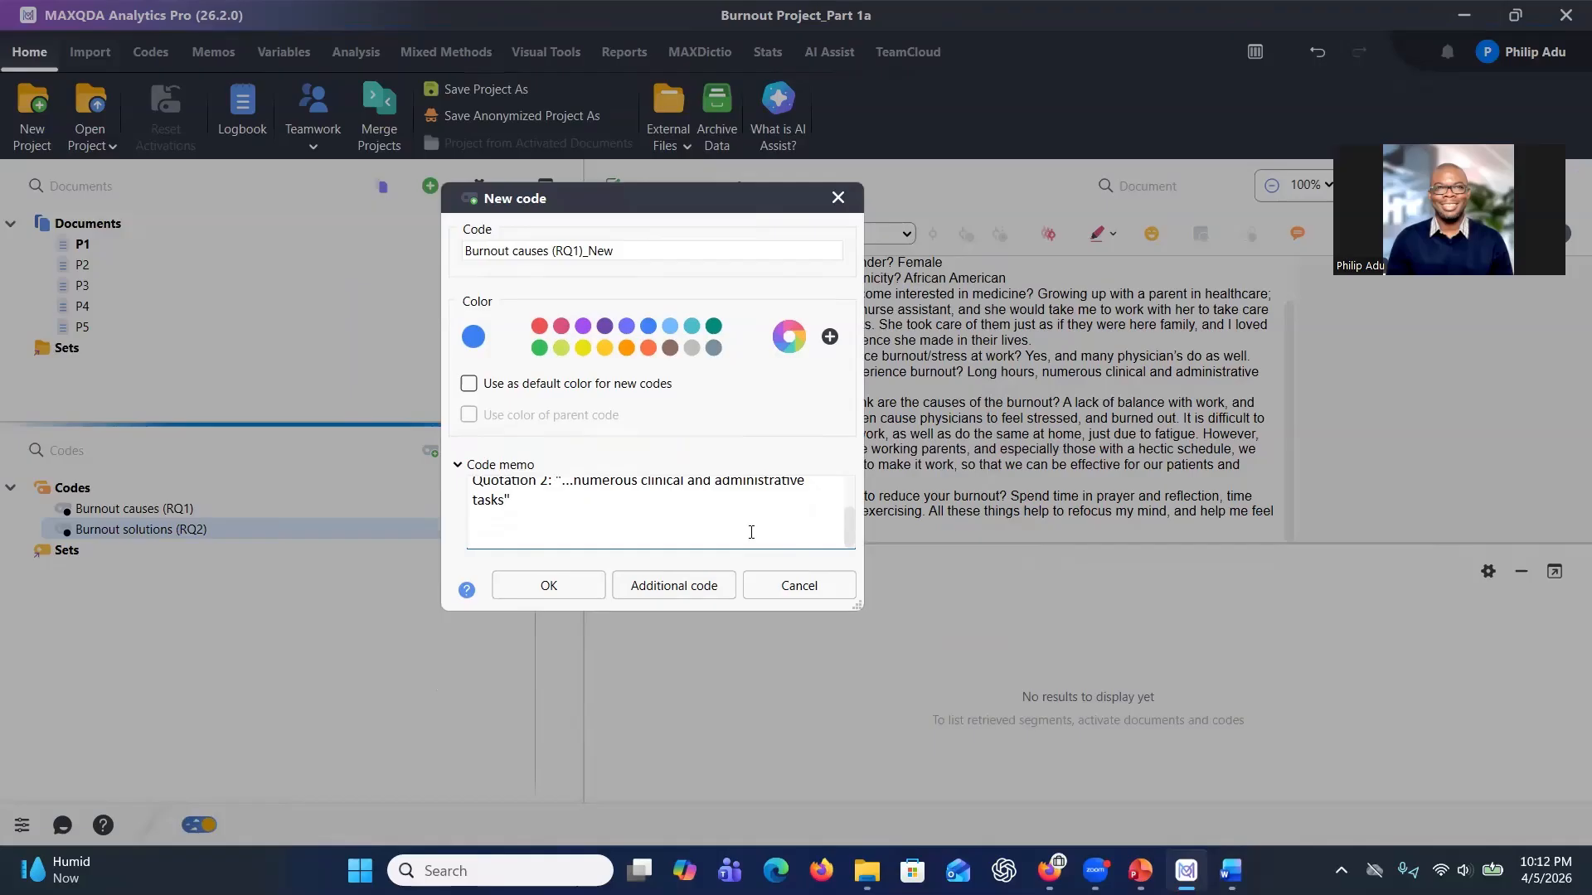
type("Delimitation:")
key("Return")
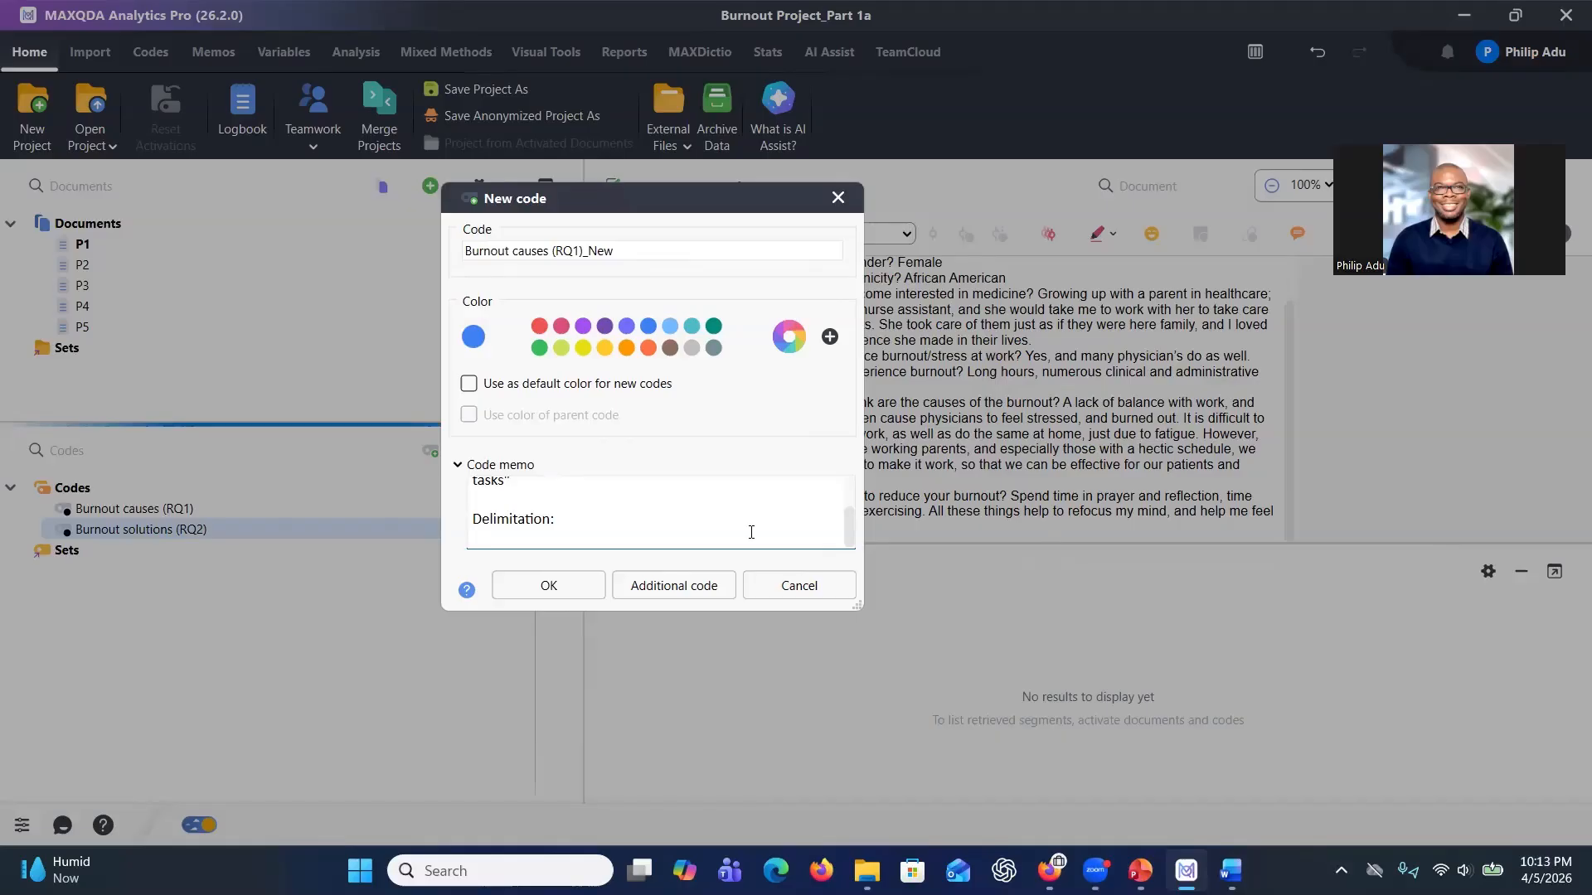
Enter the delimitation "Always extract relevant quotation from the data addressing the research question." and save the new code.
key("ctrl+v")
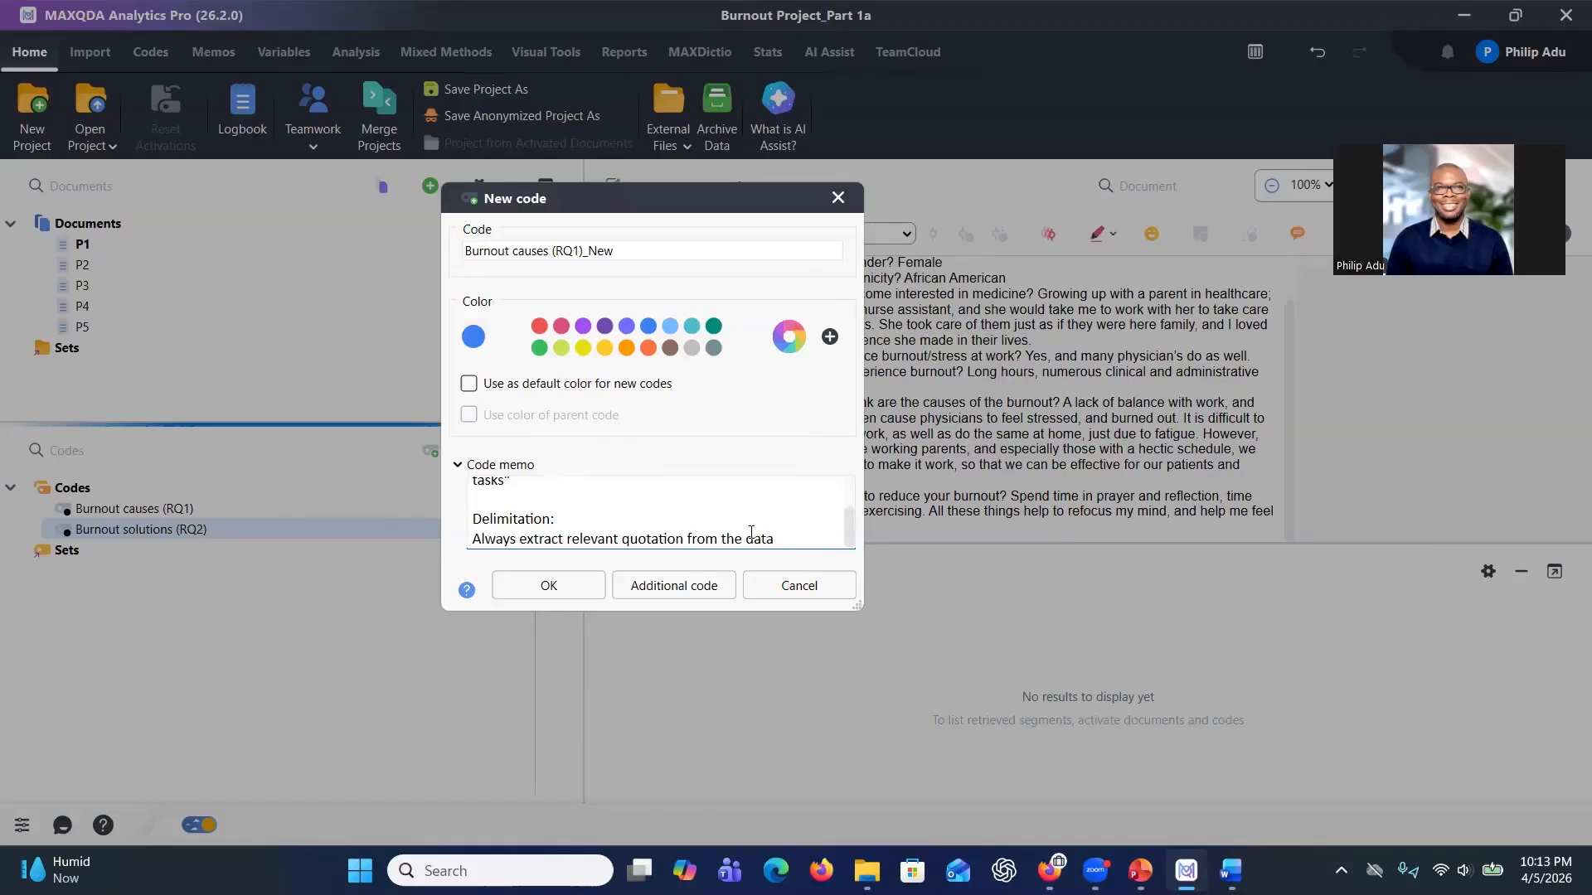
type("addressing the research")
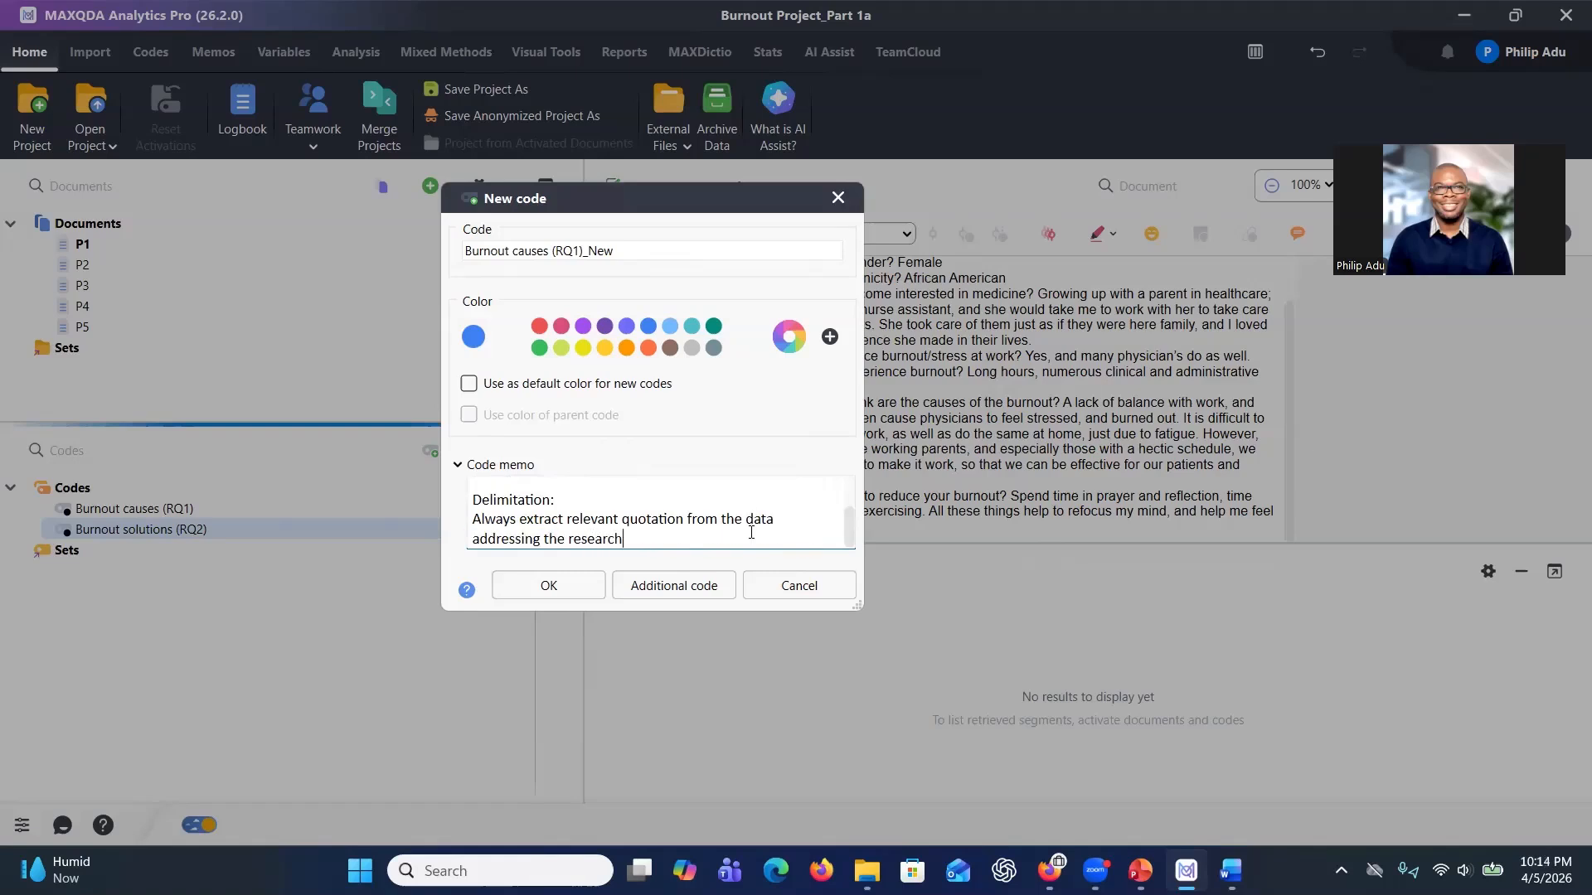
type(" question.")
left_click(548, 587)
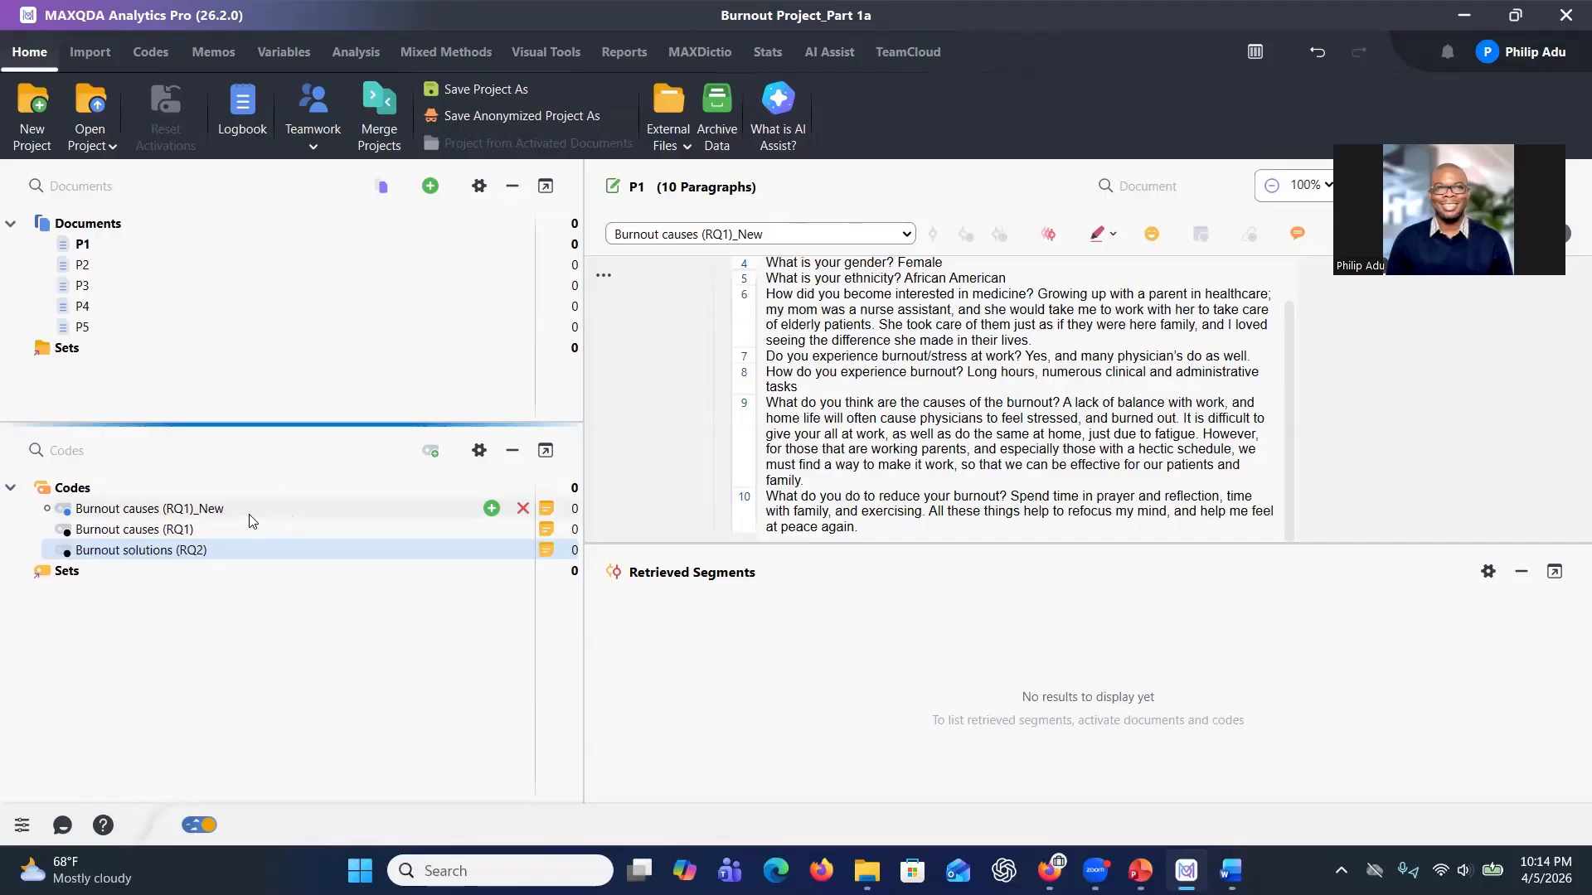
Inspect the properties and memo of the new Burnout causes (RQ1)_New code.
mouse_move(225, 517)
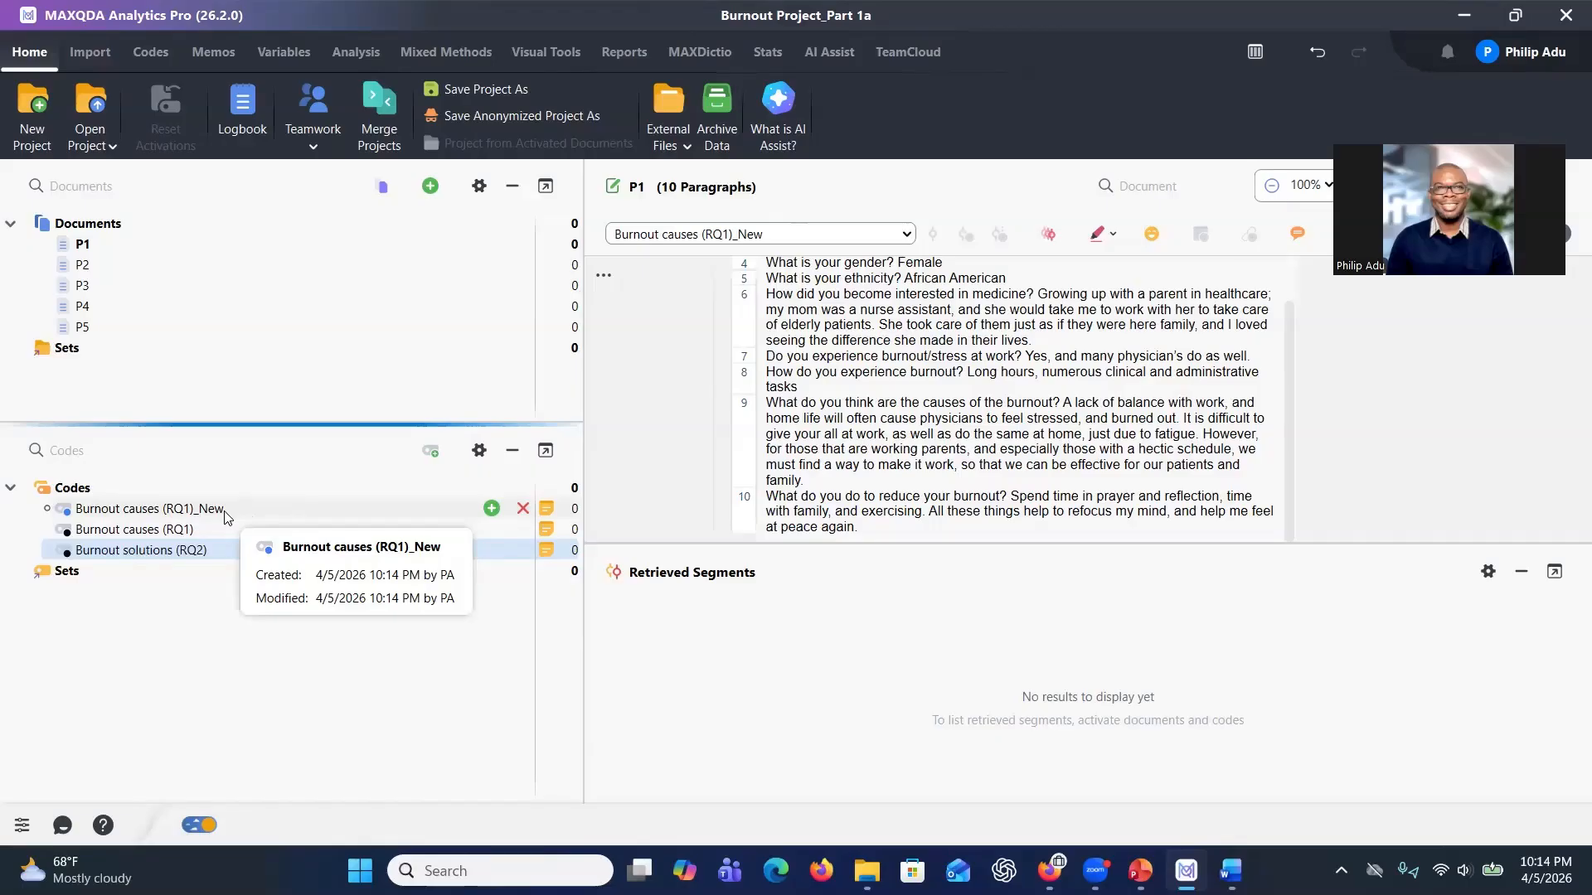
right_click(226, 517)
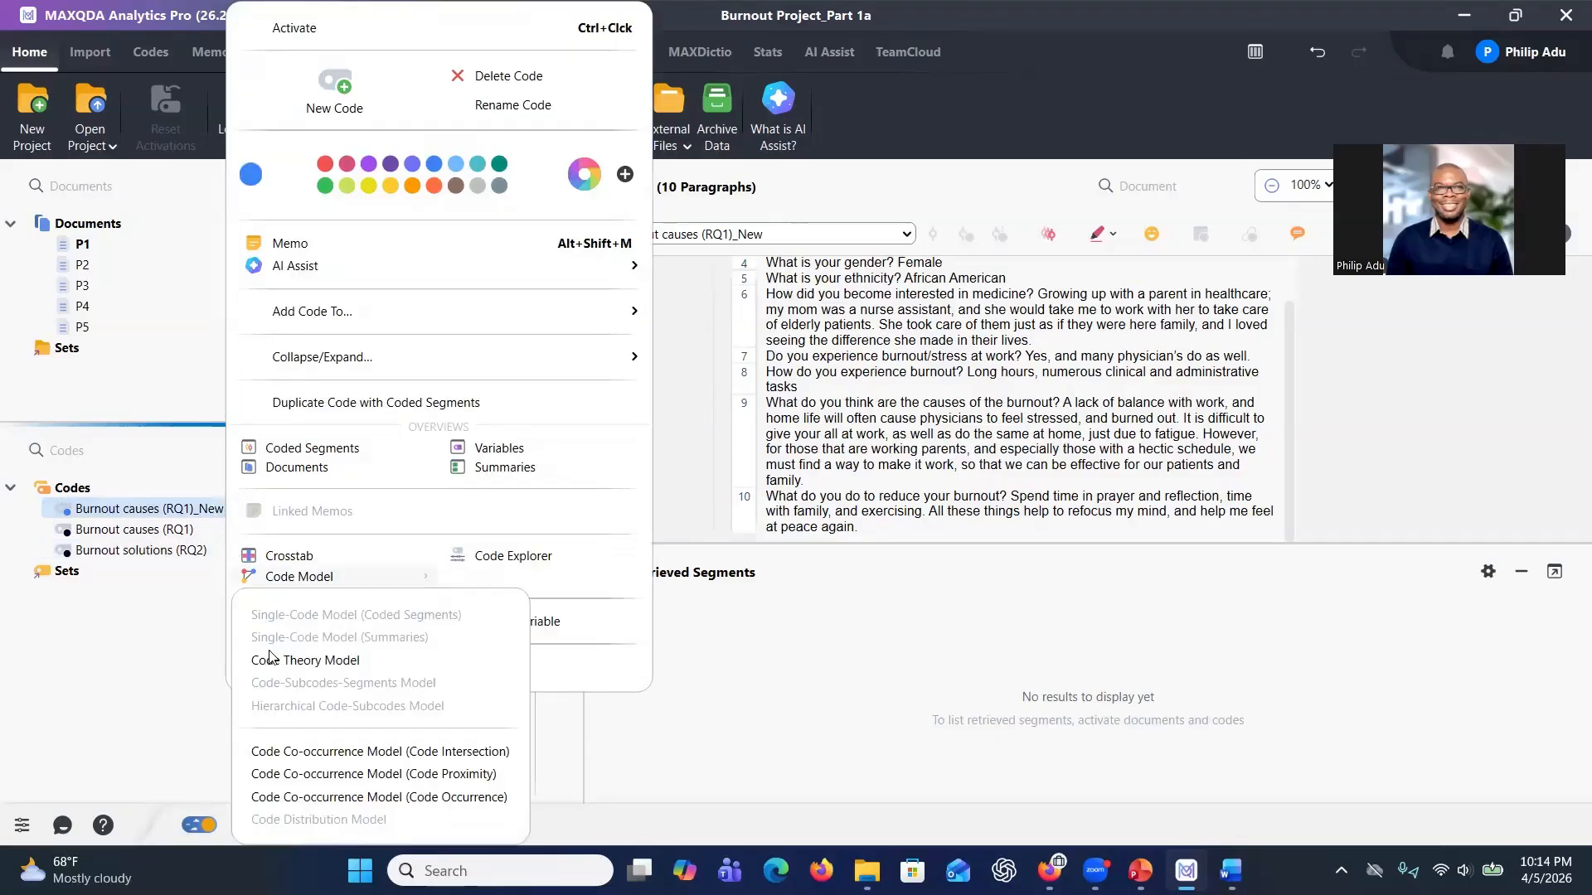
left_click(164, 536)
right_click(178, 509)
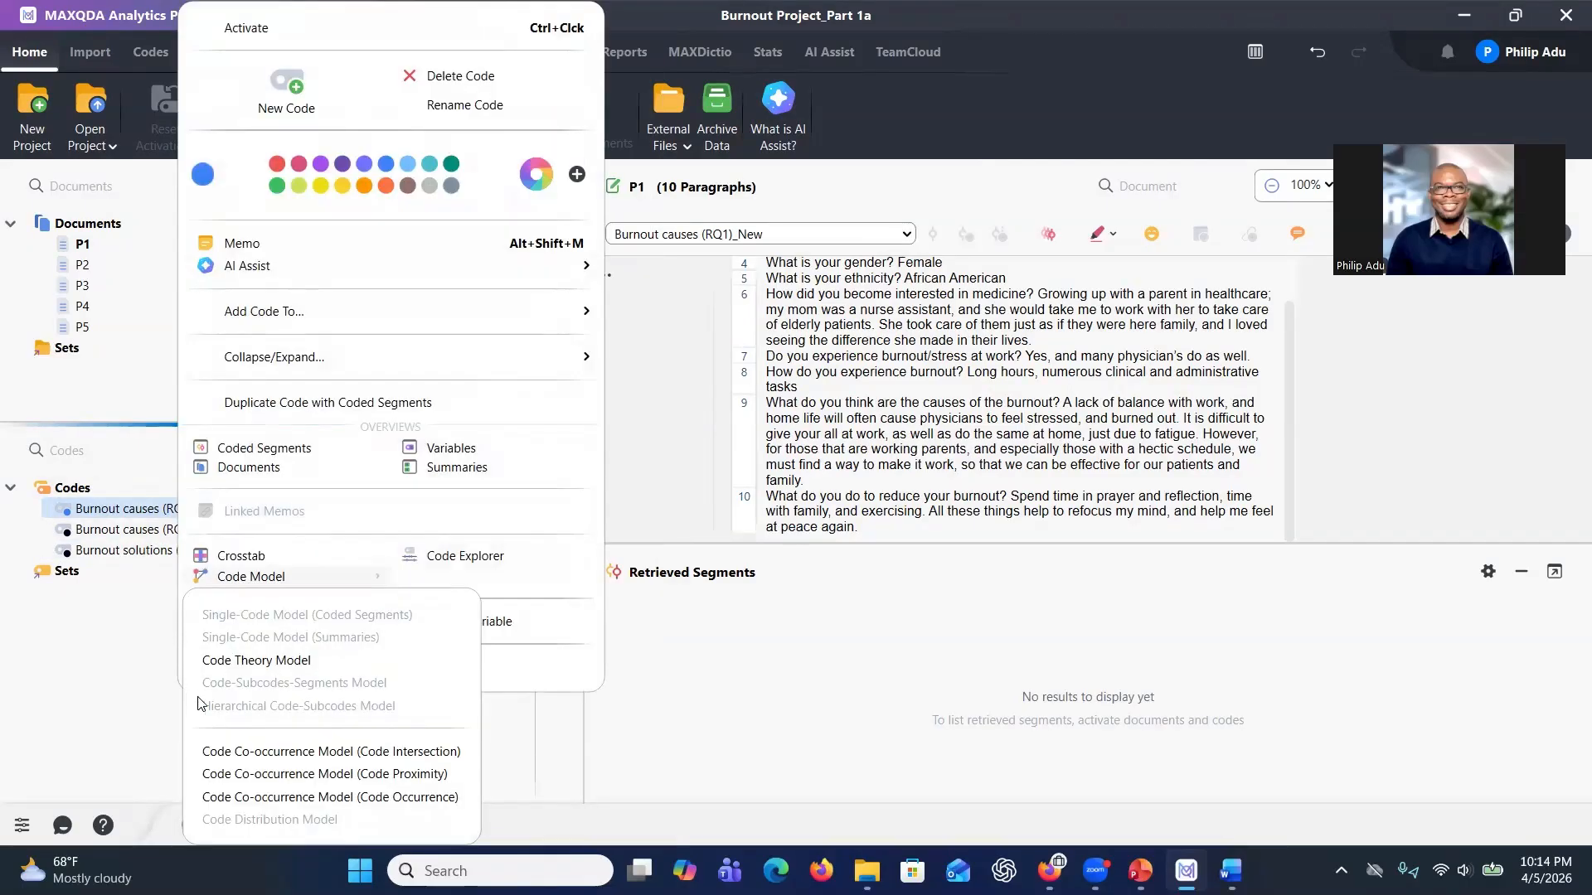
left_click(458, 668)
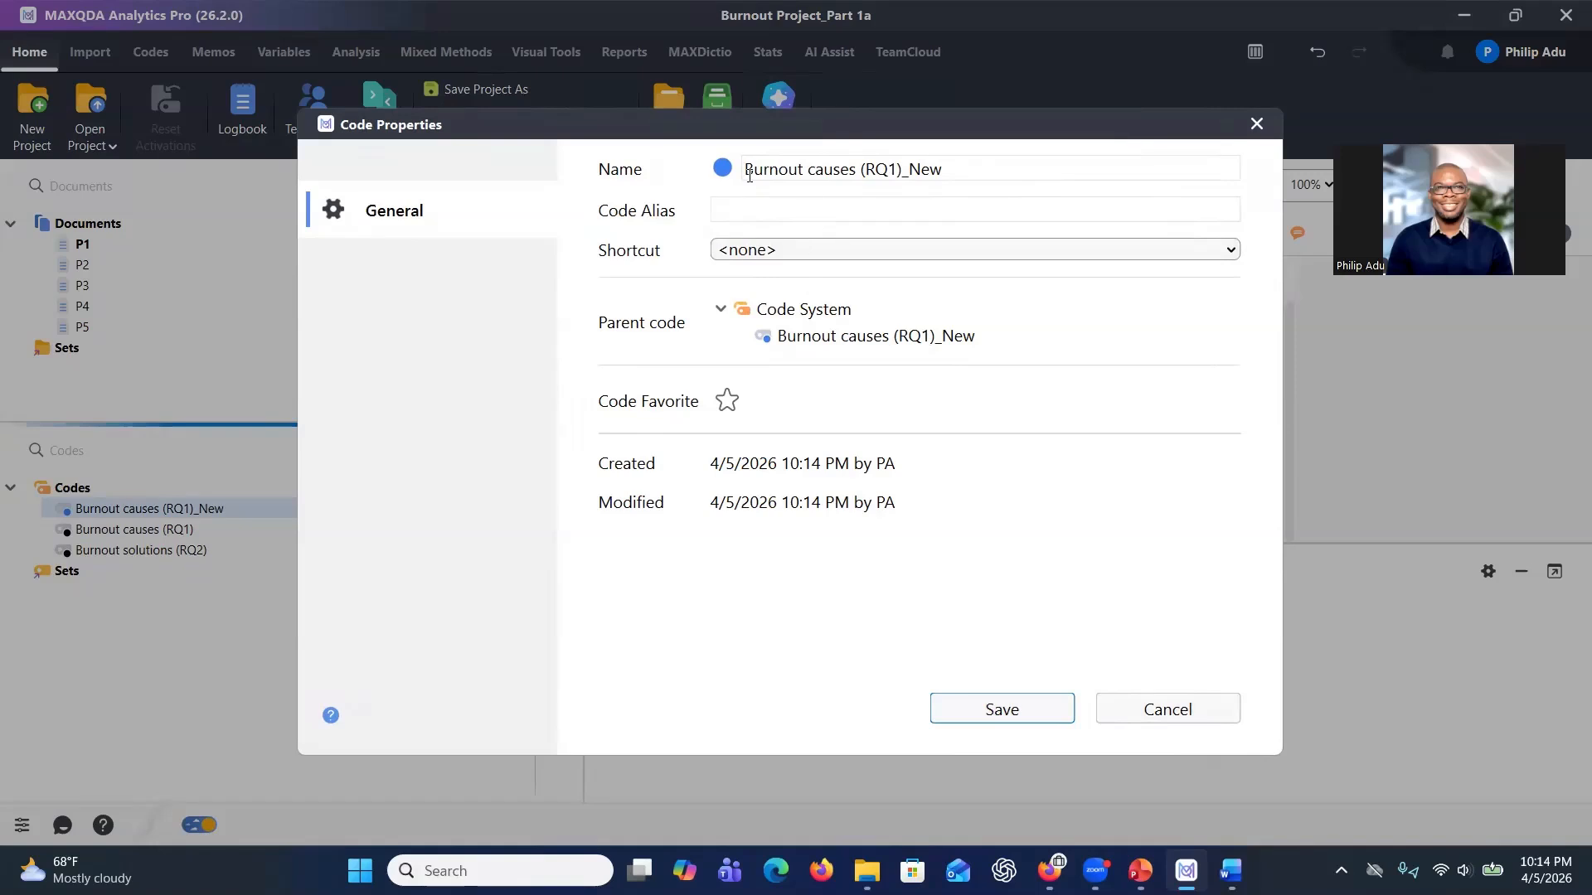
left_click(1257, 124)
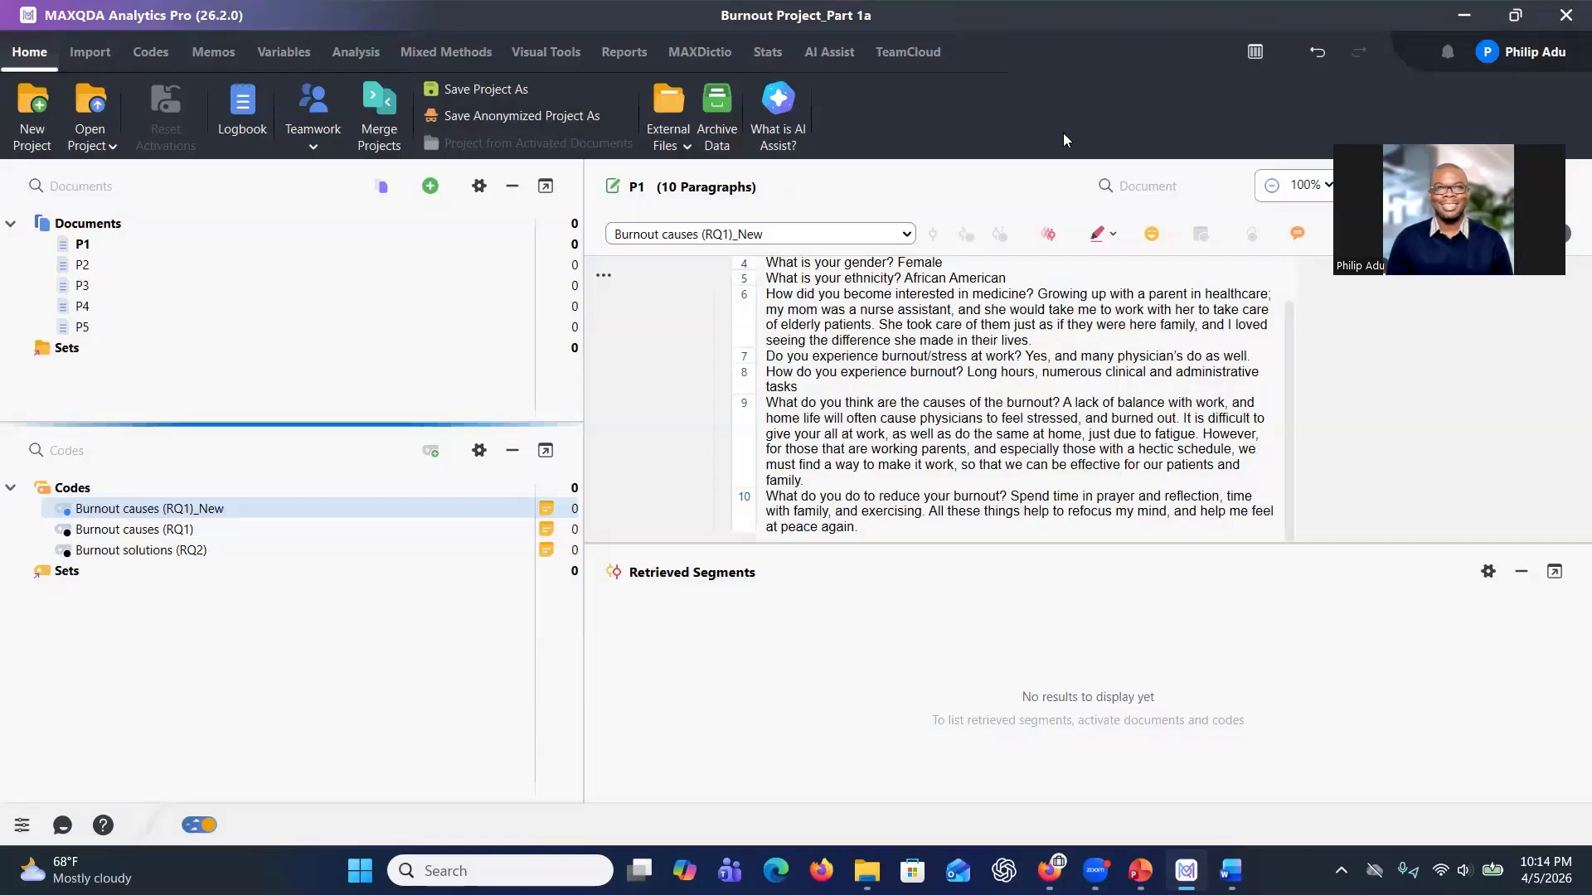
right_click(416, 508)
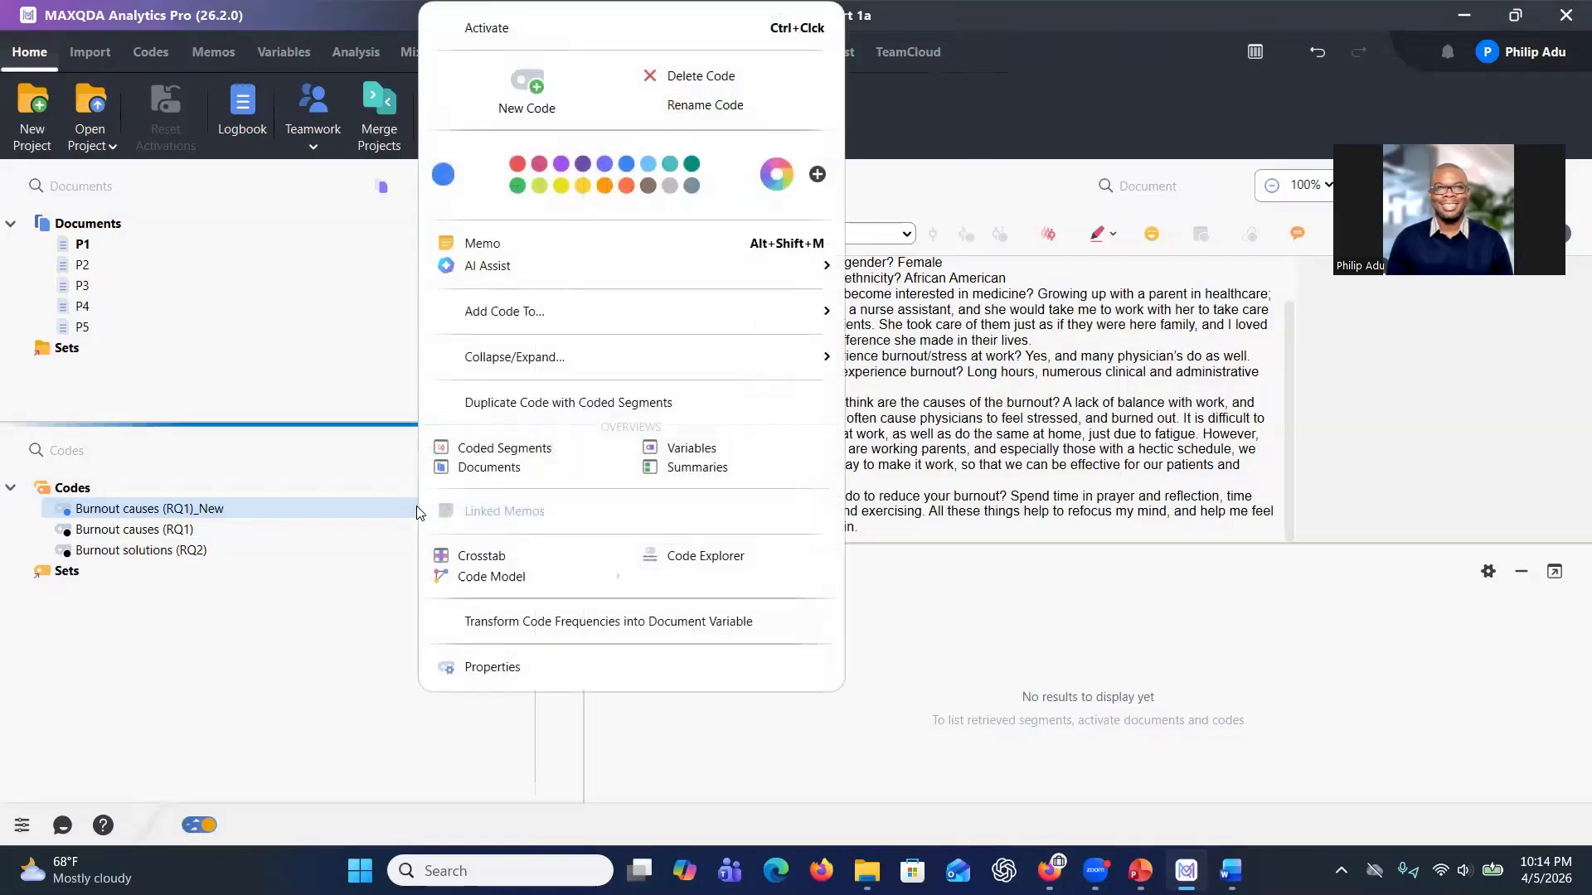
key("Escape")
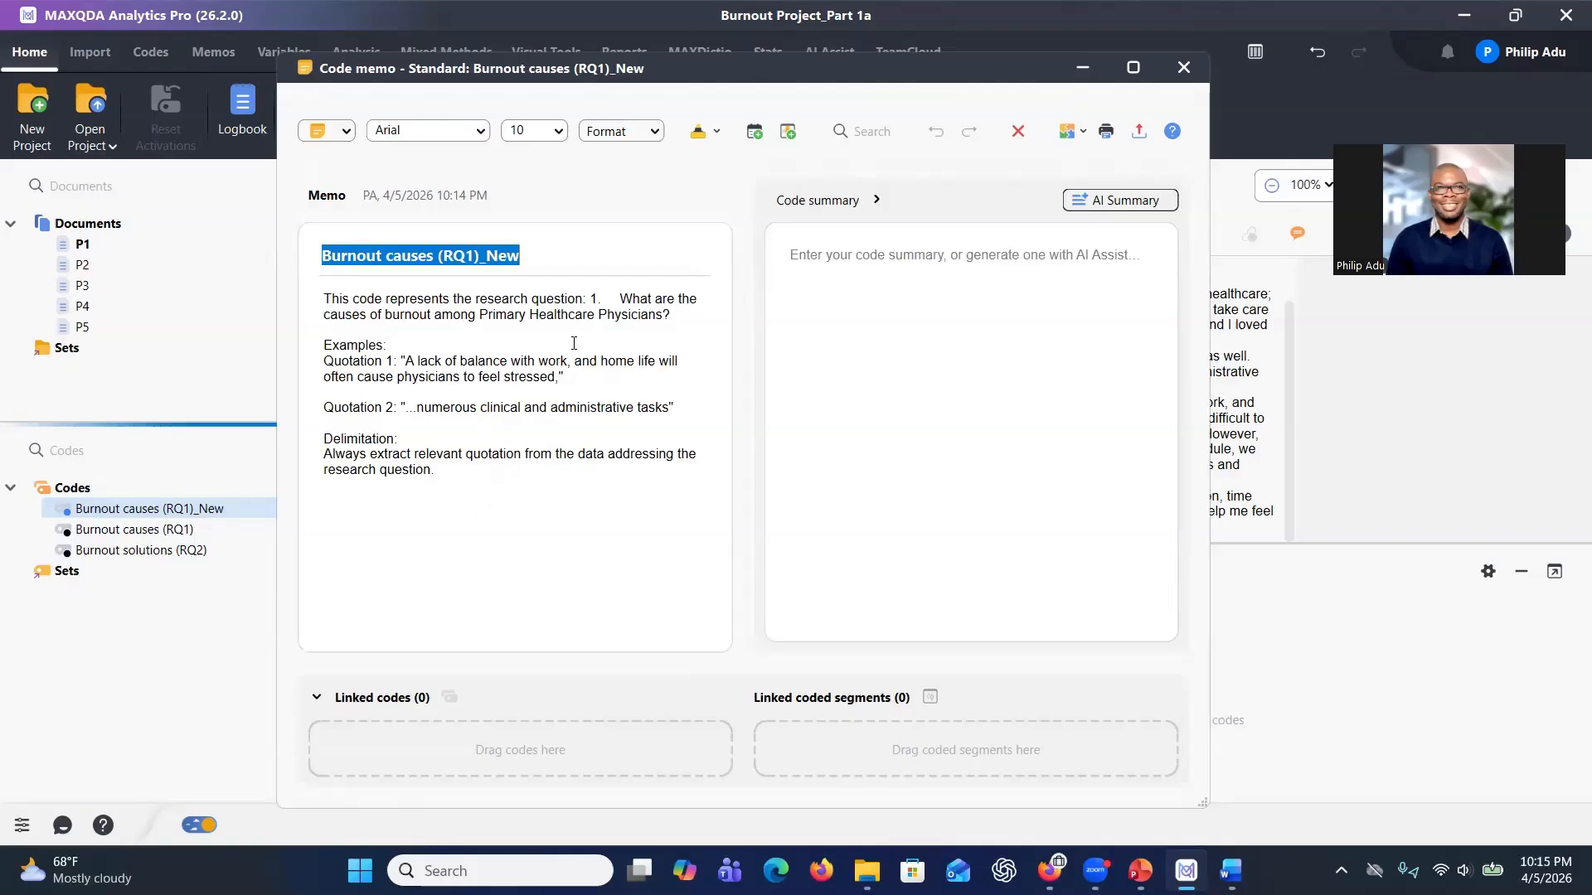
left_click(1183, 68)
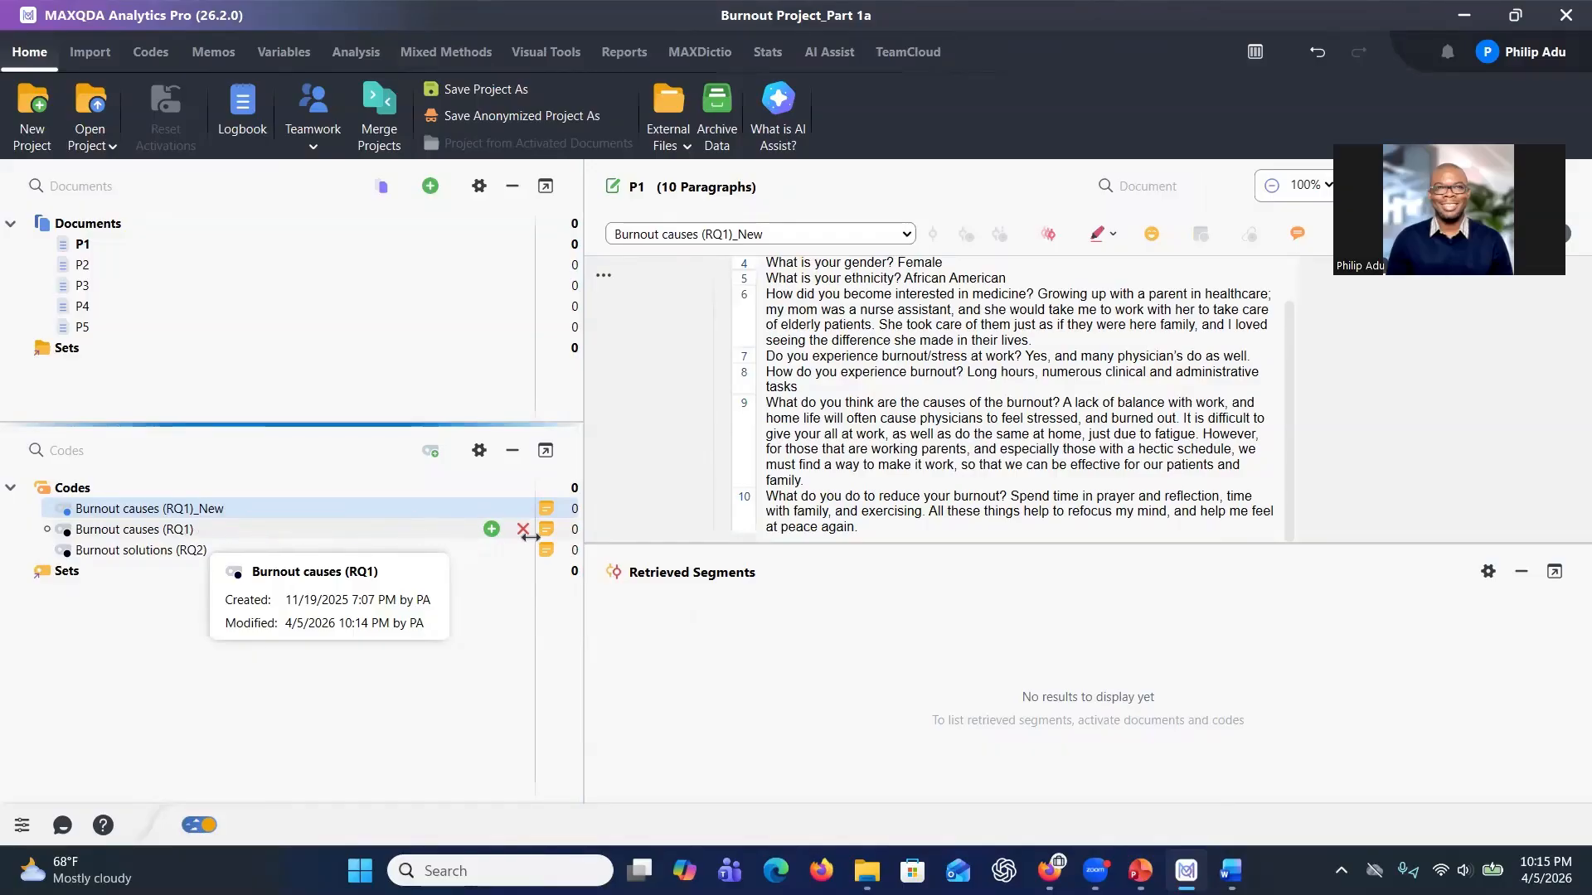
Open and review the memo of the existing Burnout causes (RQ1) code.
mouse_move(543, 530)
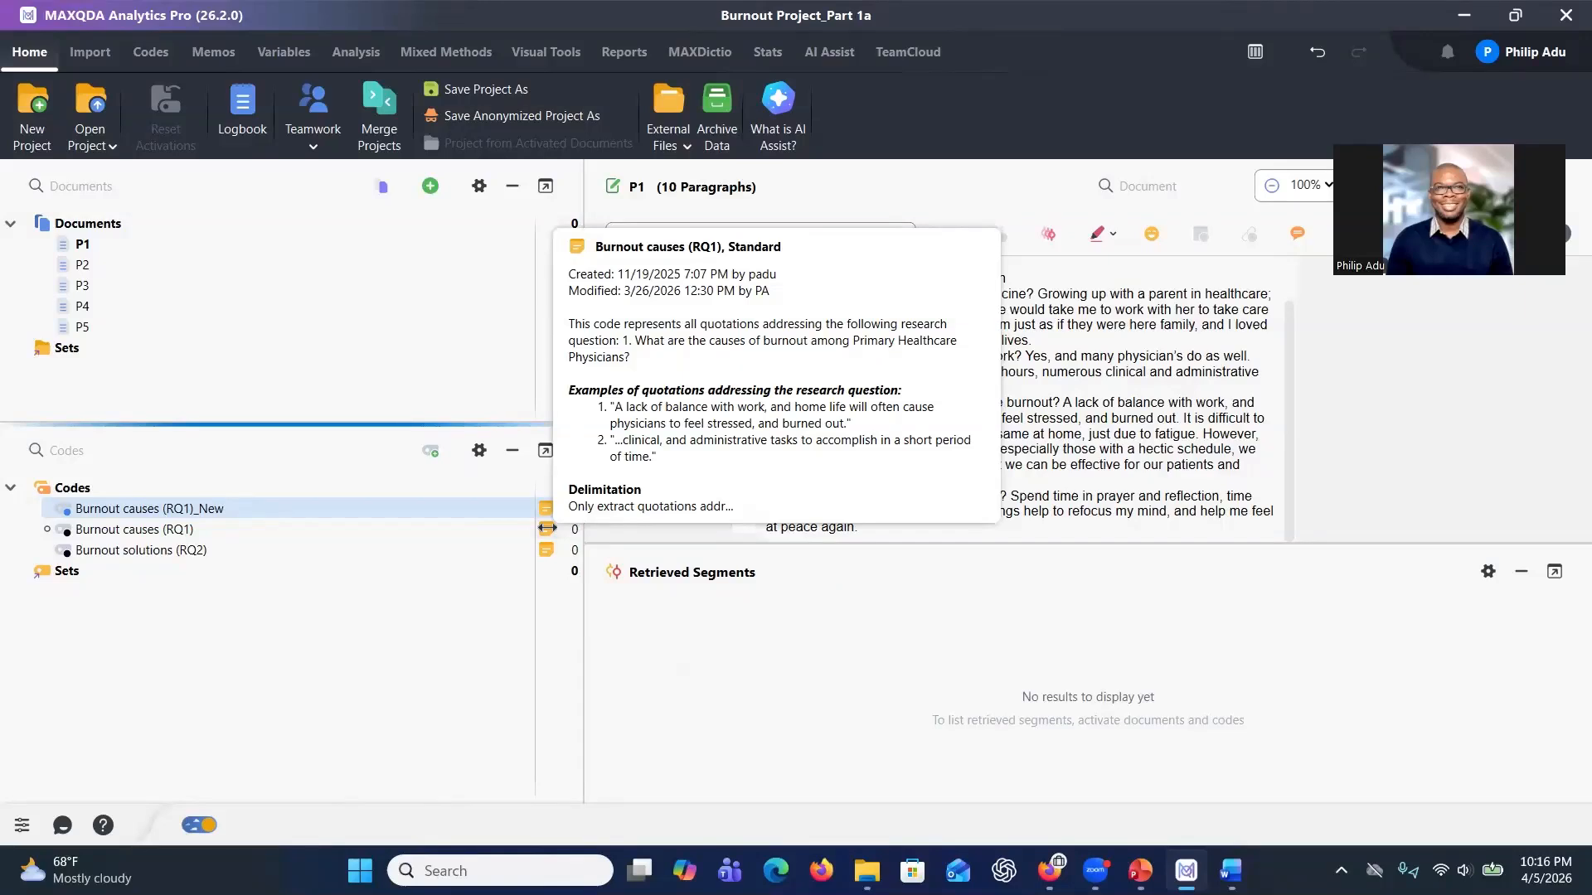
right_click(389, 529)
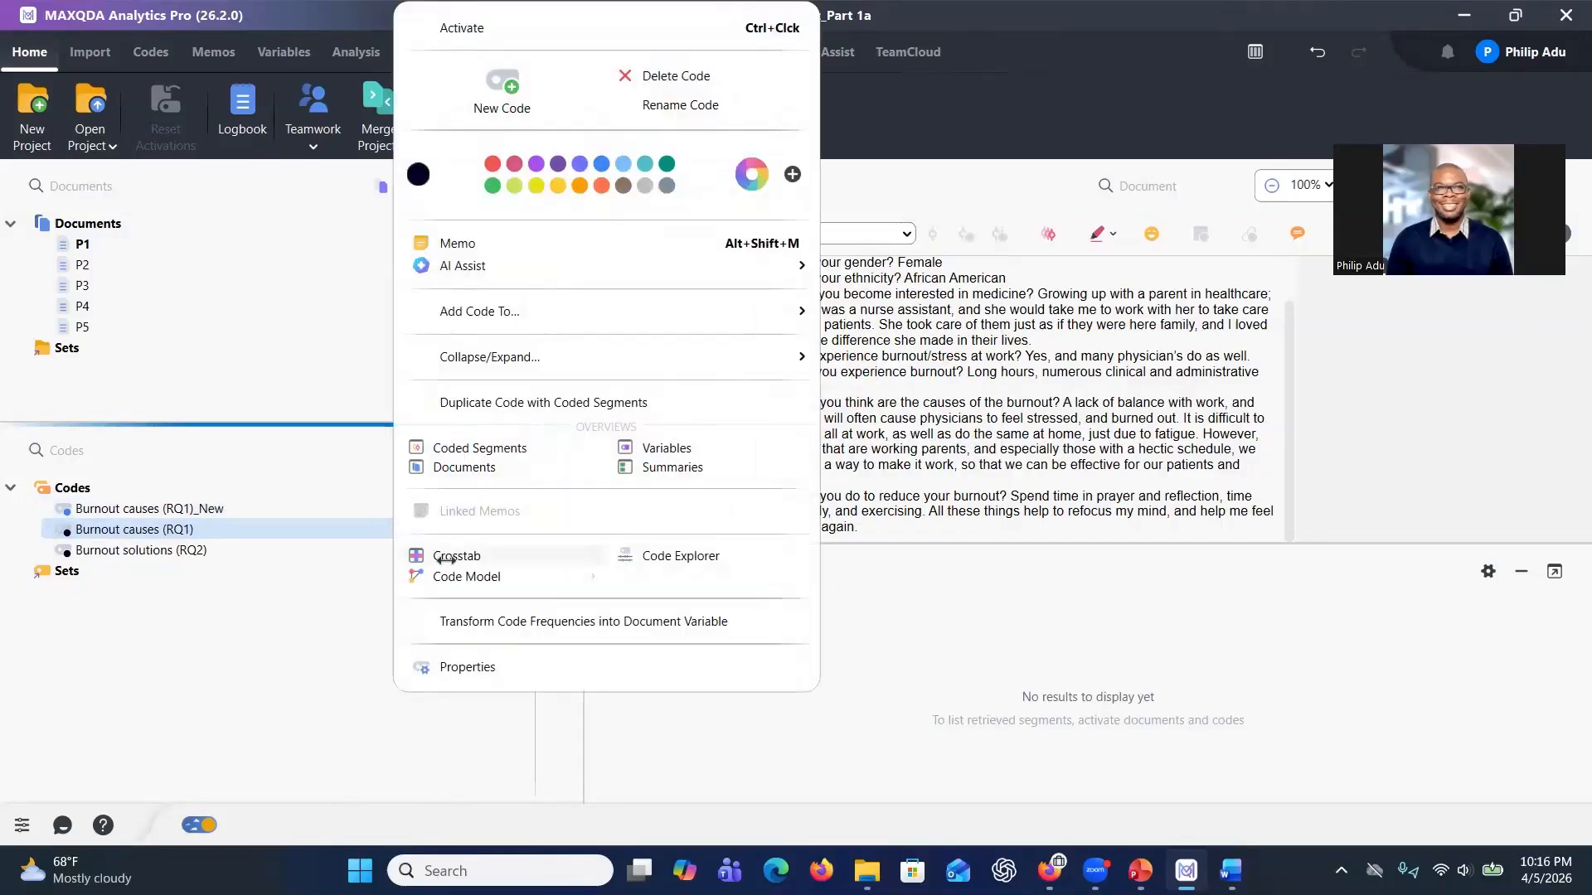
left_click(474, 244)
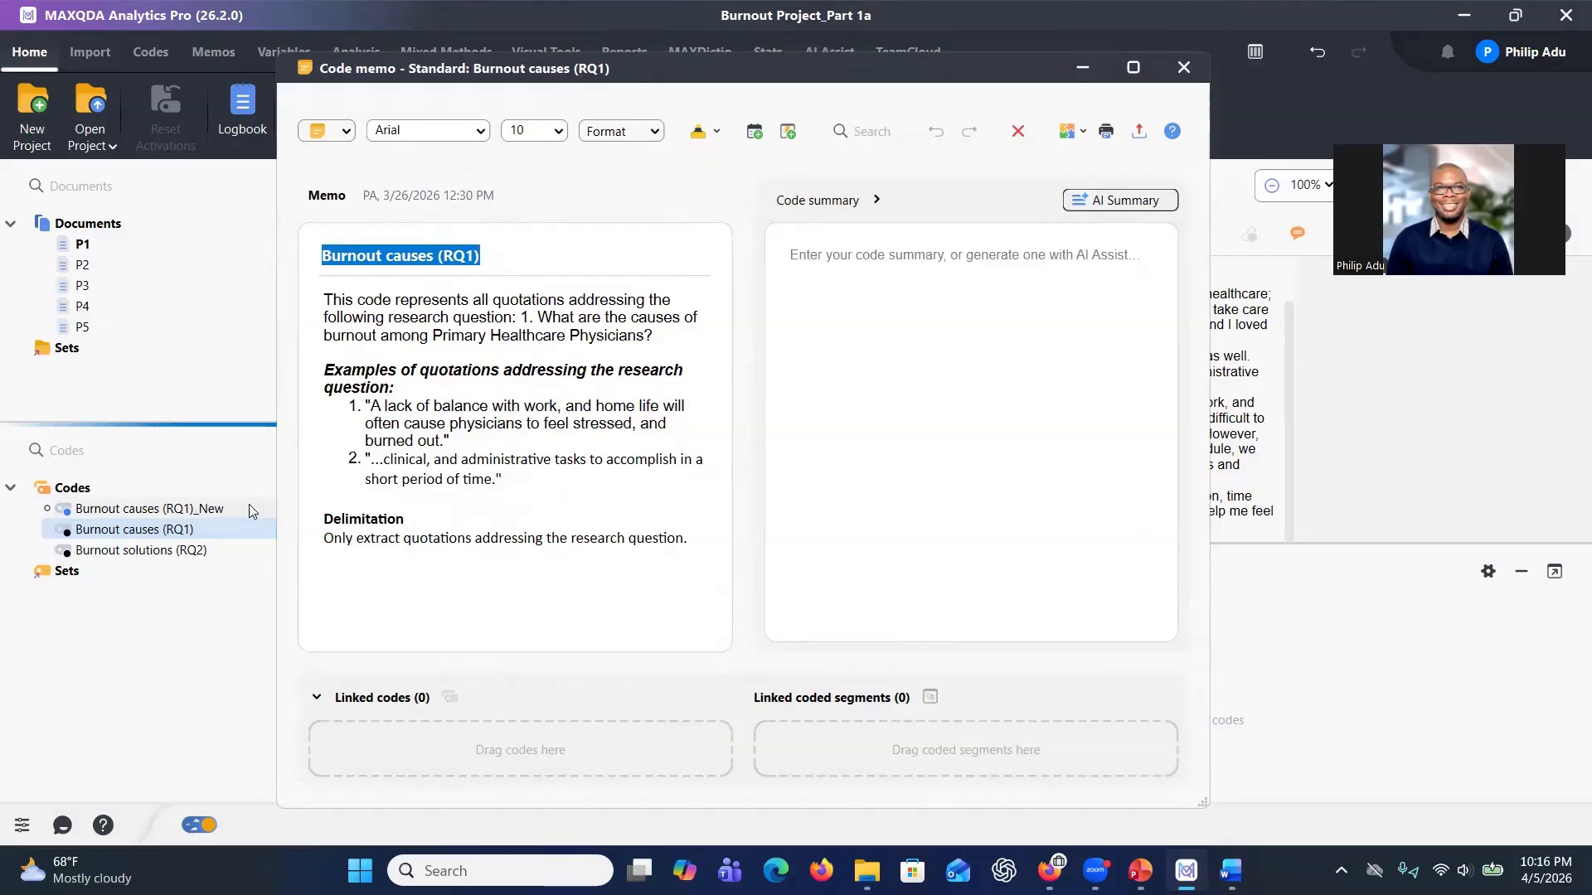
left_click_drag(341, 379, 397, 388)
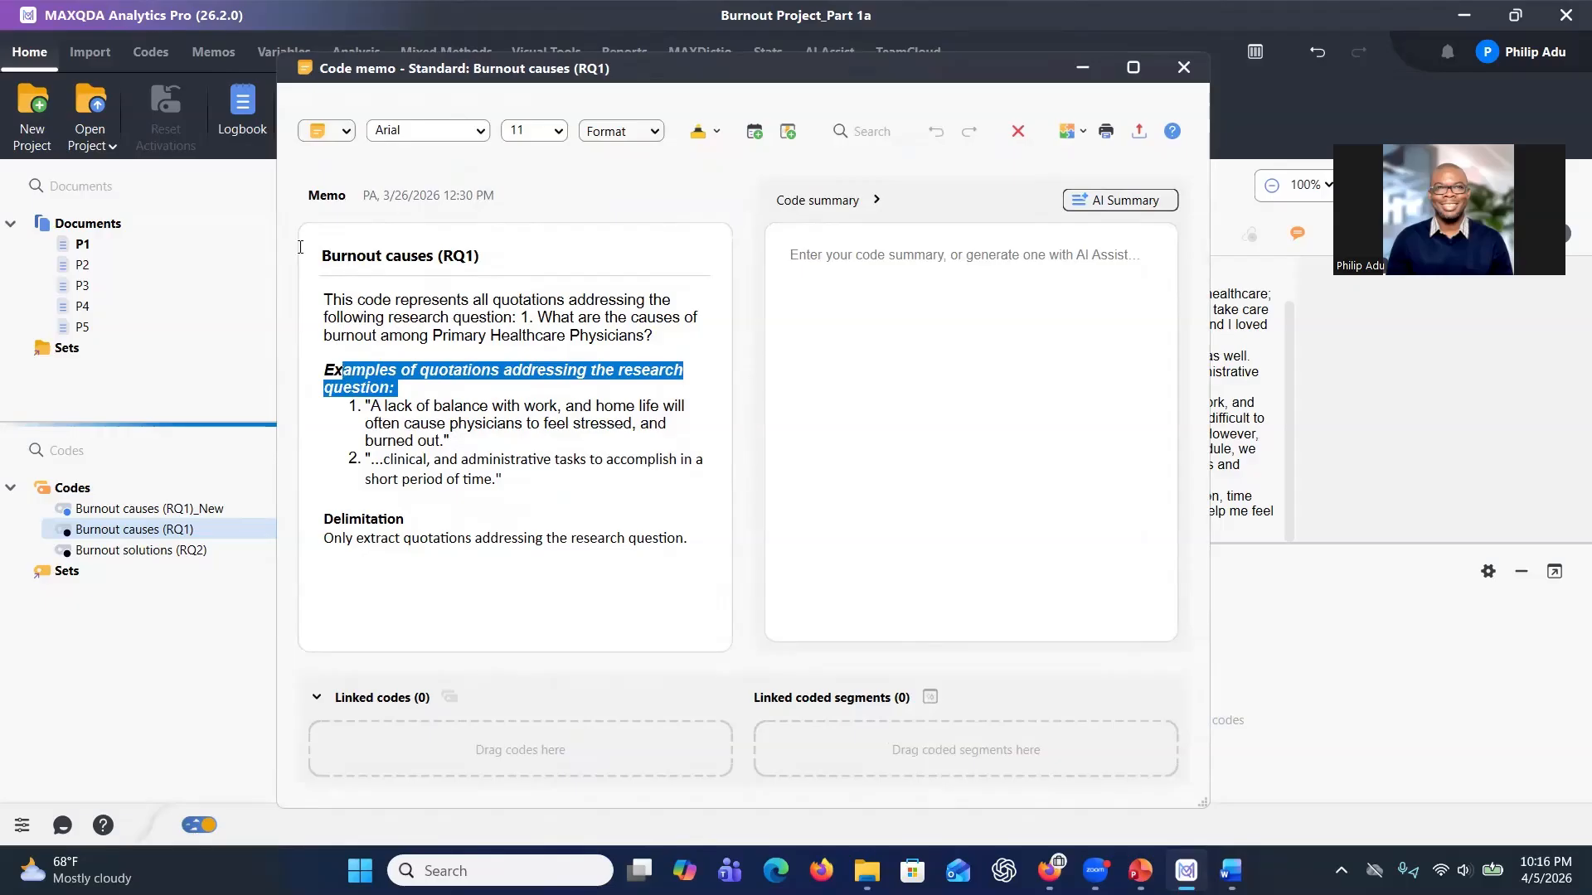
left_click(538, 319)
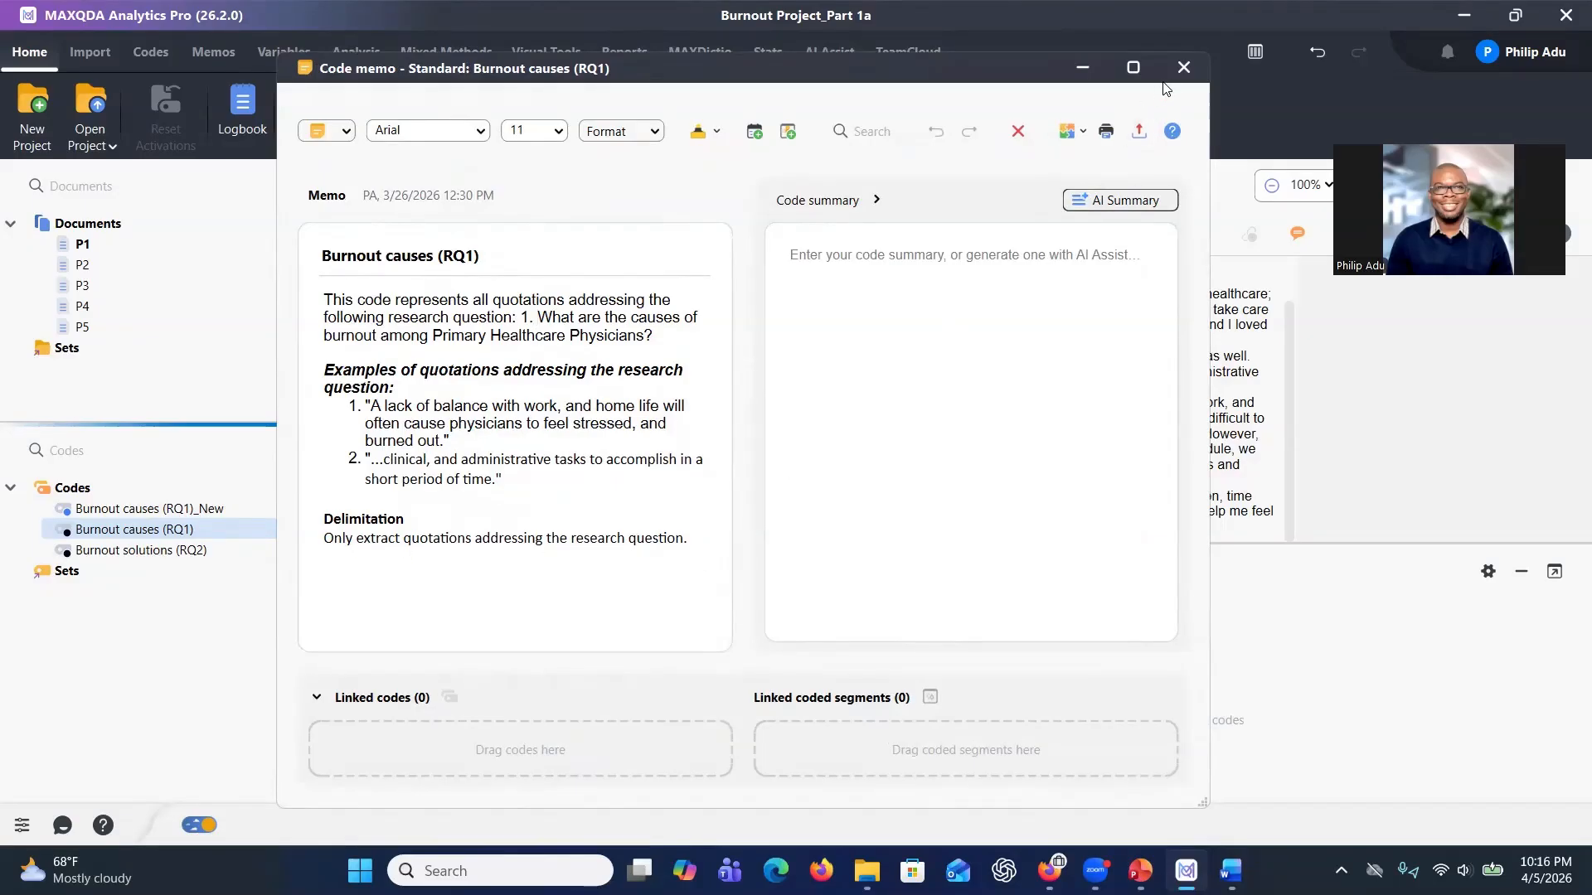
left_click(1184, 67)
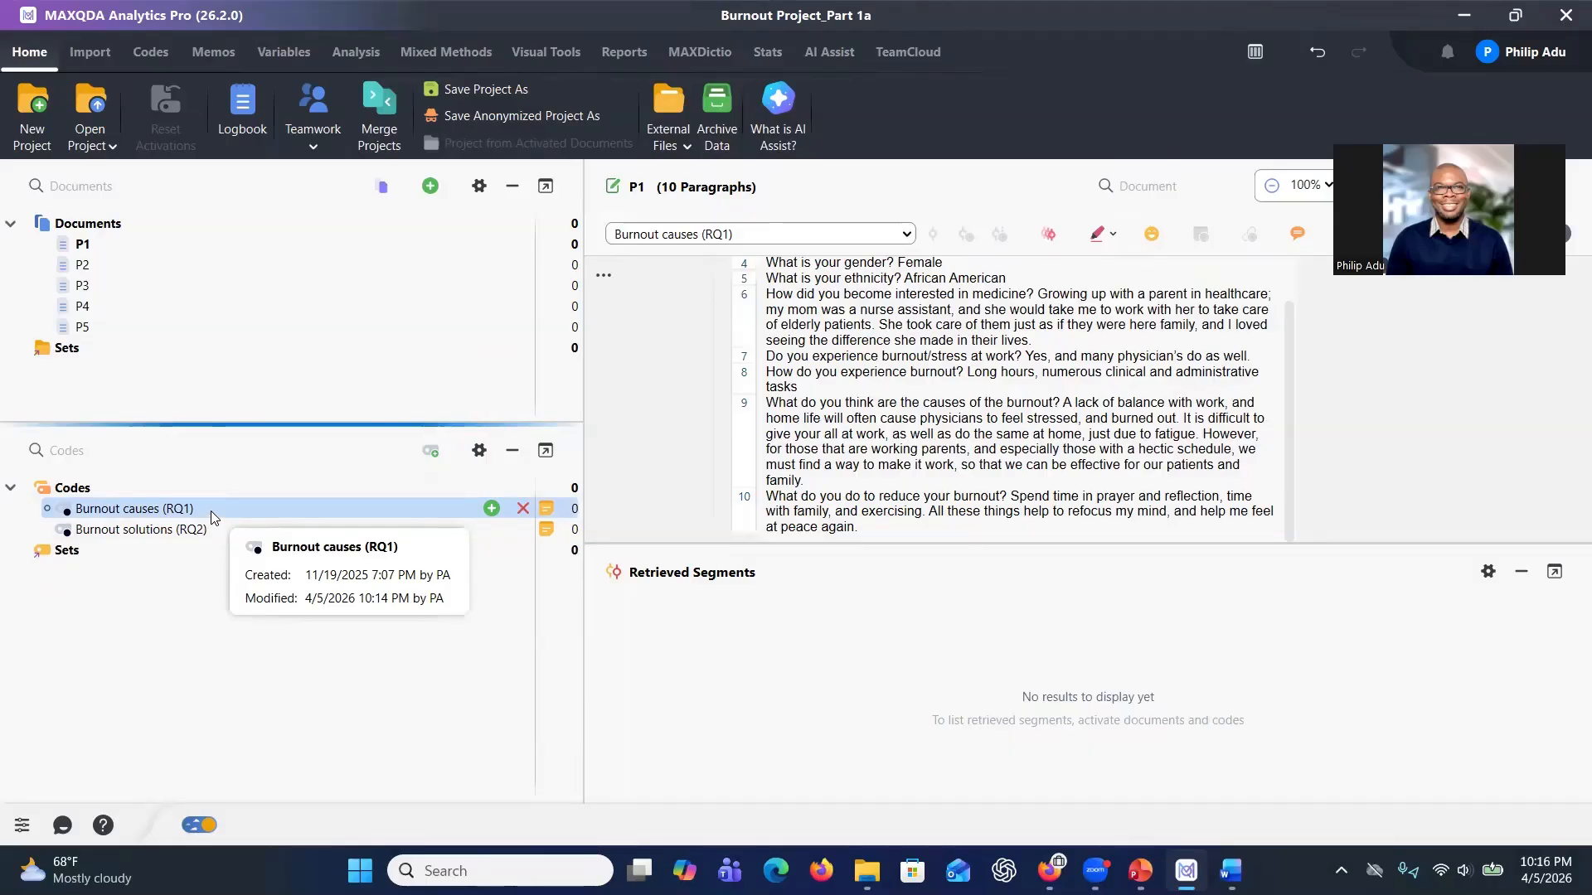
Start AI Coding for documents P1 to P5 and assign the Burnout causes (RQ1) code.
left_click(142, 245)
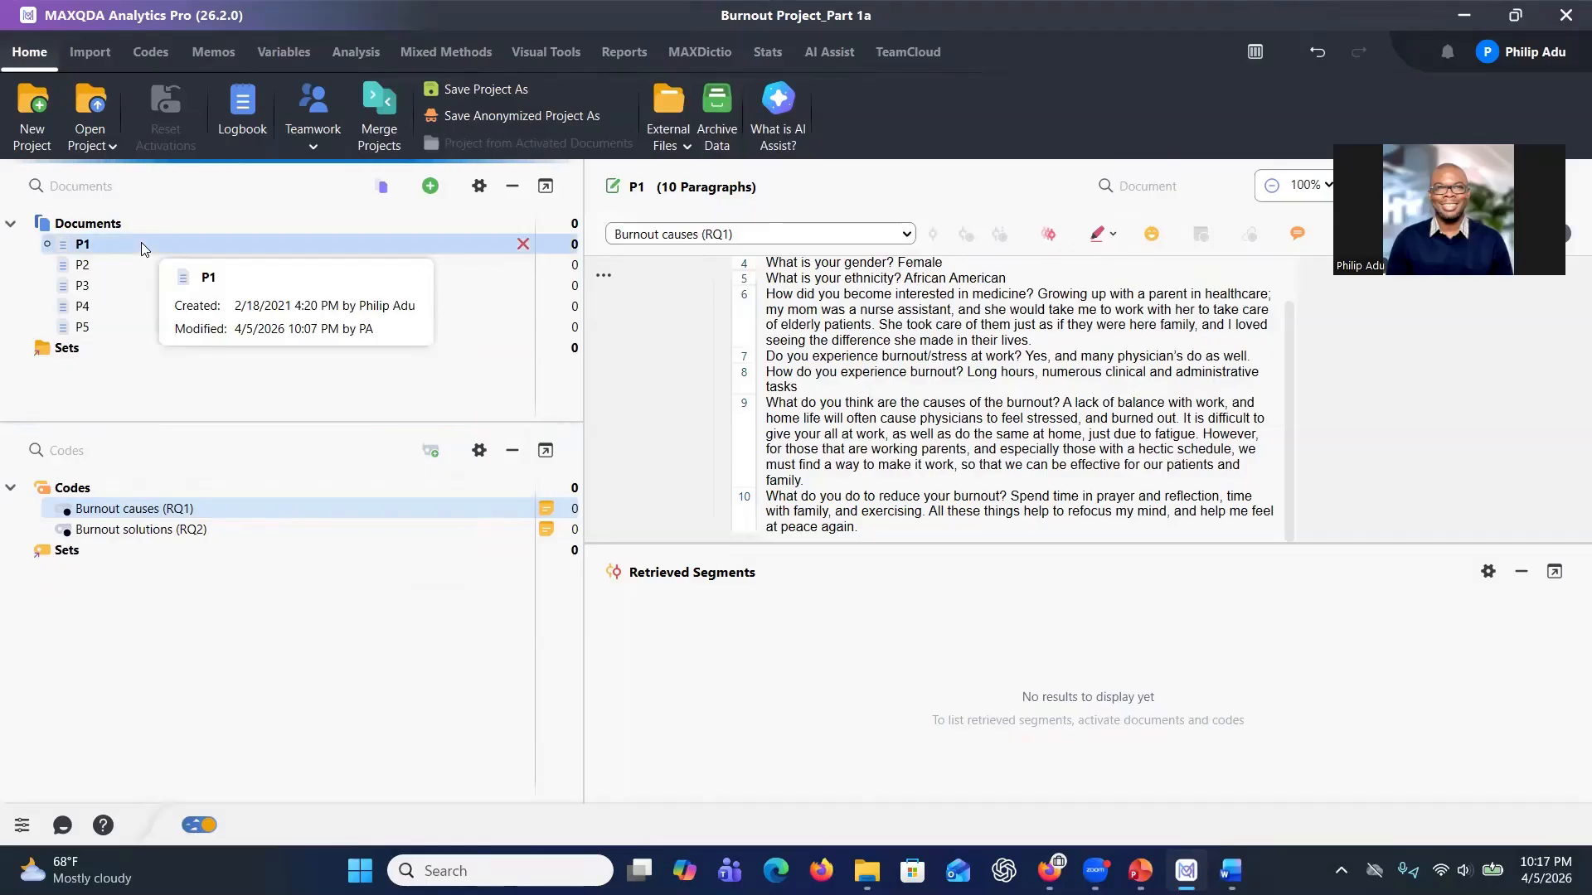
left_click(106, 328, "shift")
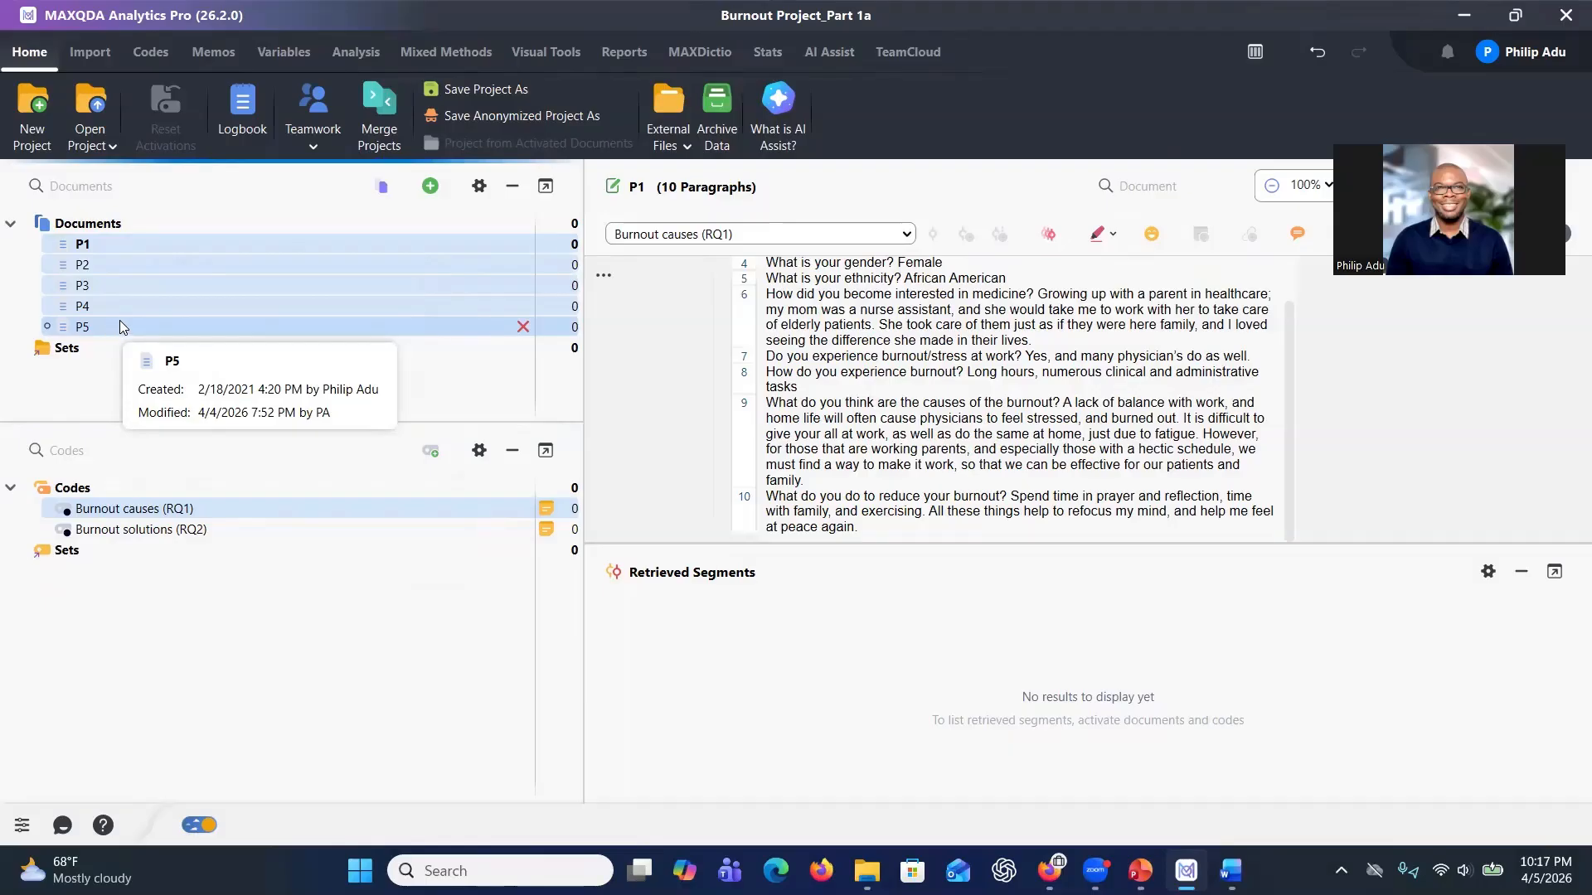
right_click(150, 314)
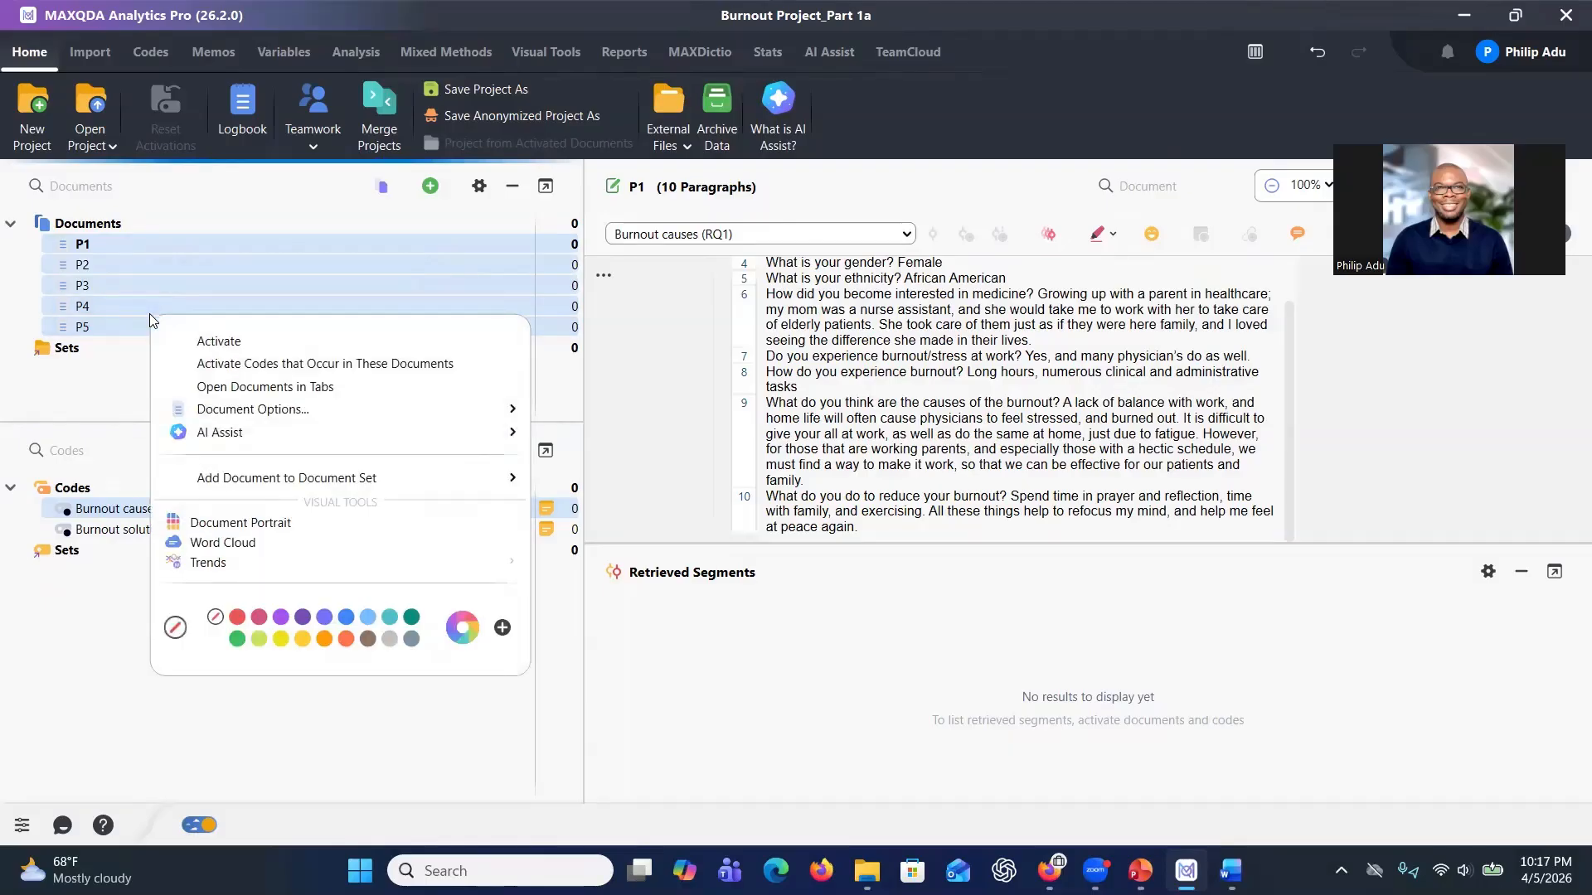
mouse_move(222, 438)
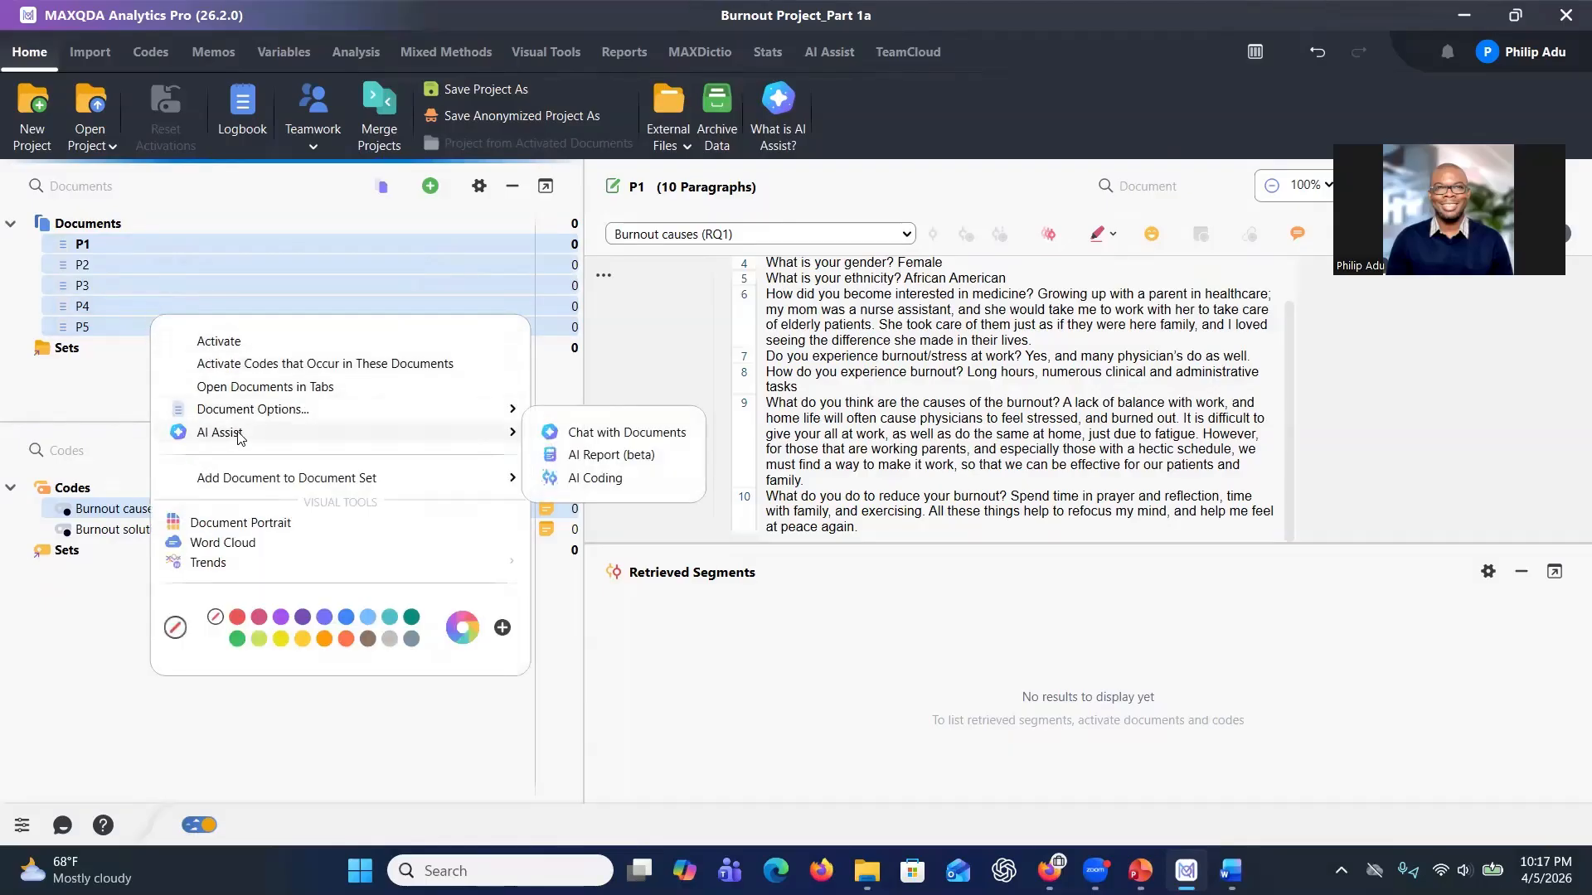
left_click(615, 482)
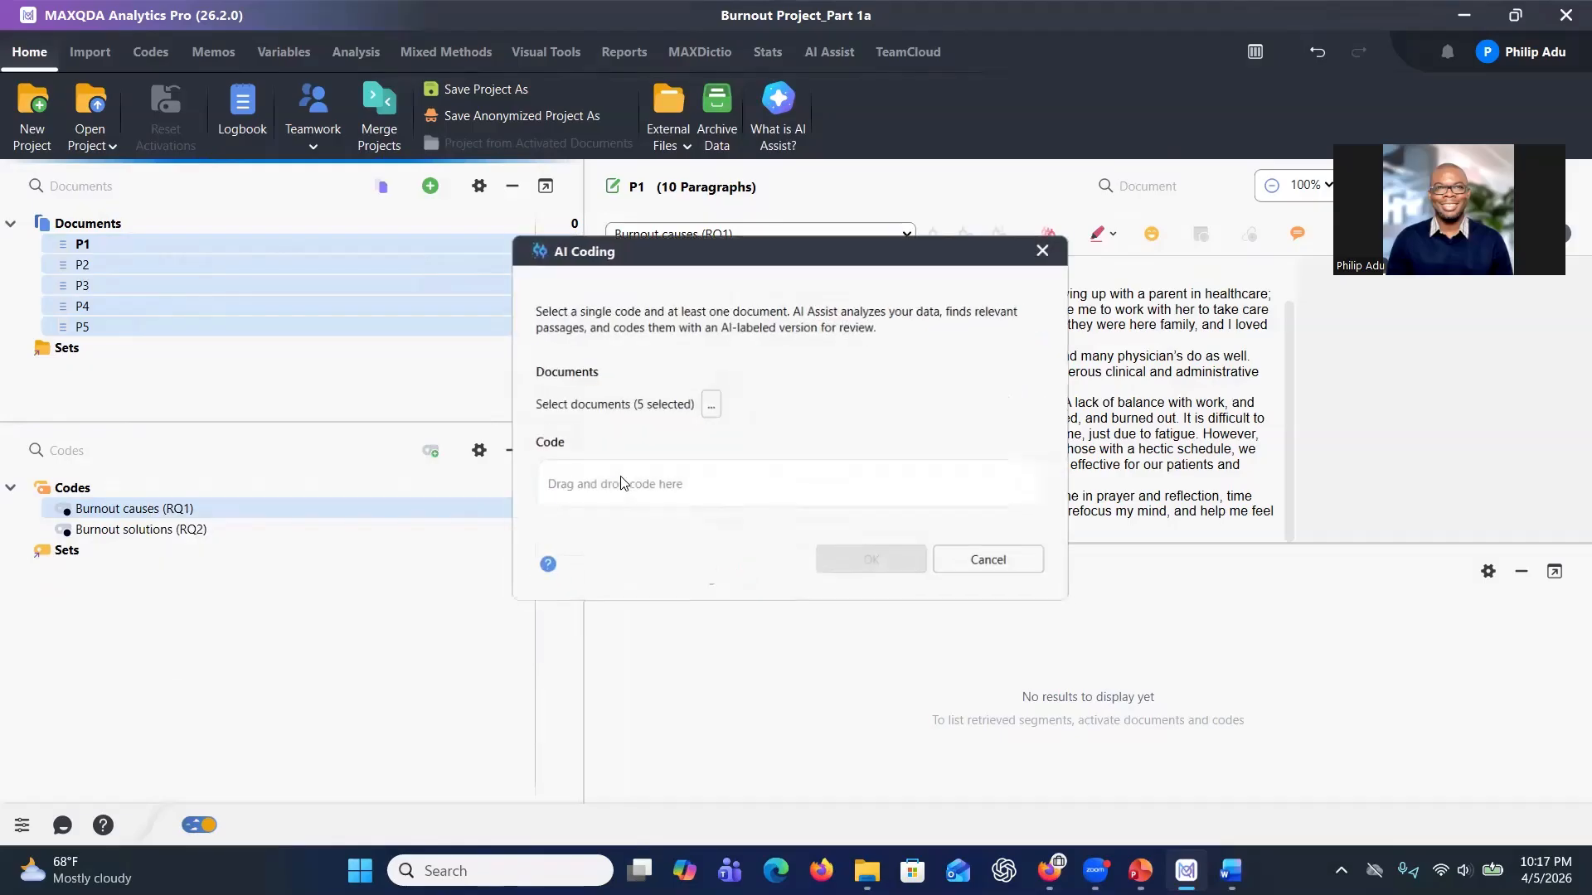
left_click_drag(250, 507, 601, 504)
scroll(620, 597, "down", 1)
scroll(620, 597, "up", 1)
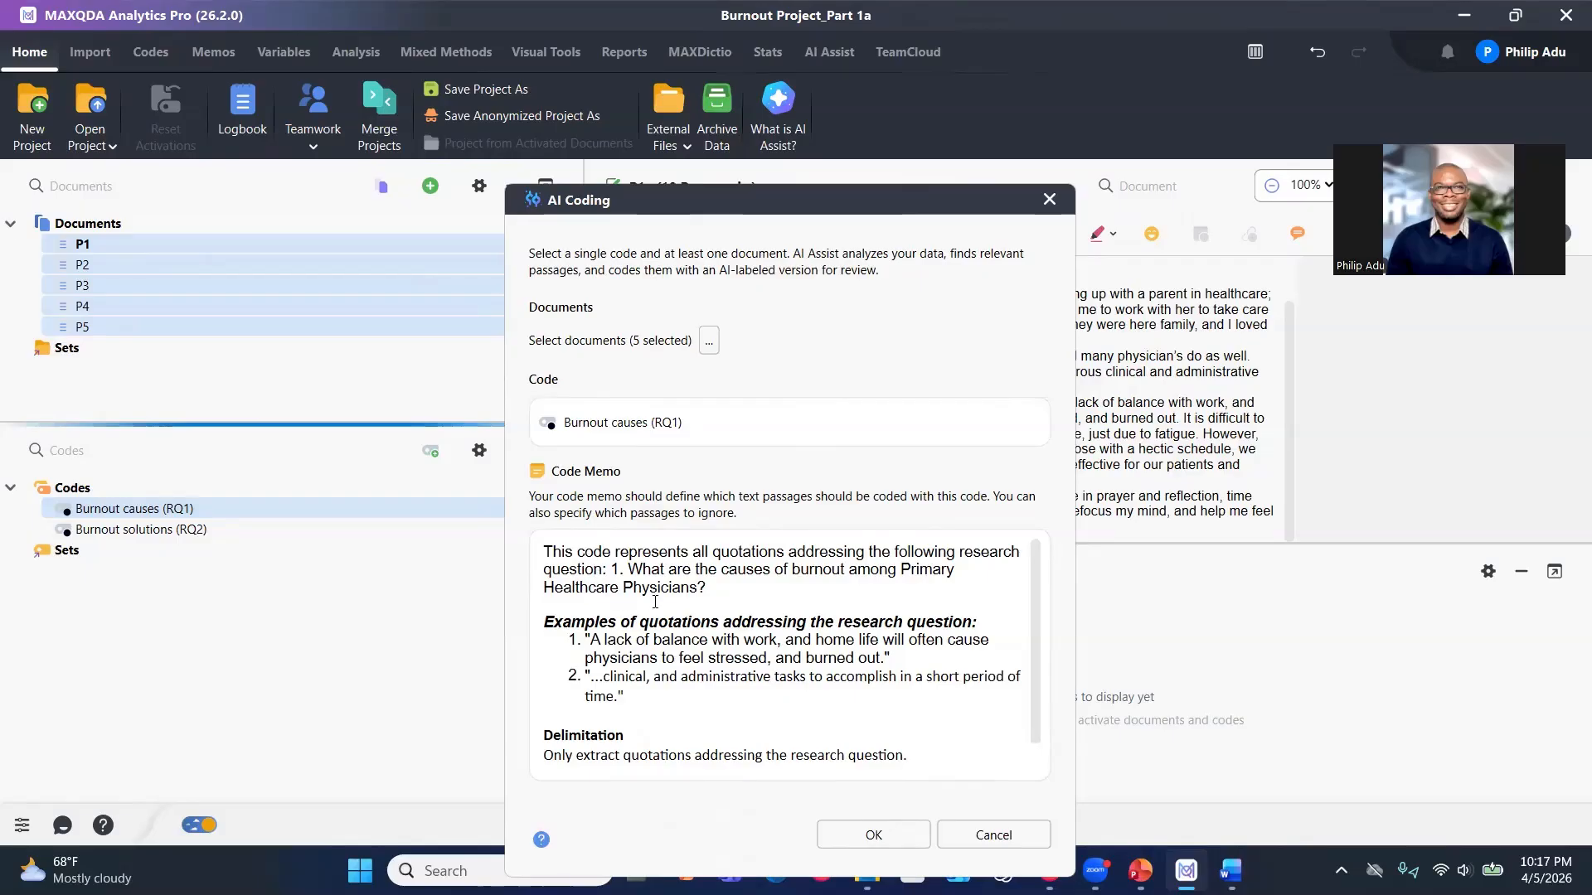
Review the code memo shown in the AI Coding dialog and run the AI coding.
left_click_drag(561, 559, 760, 572)
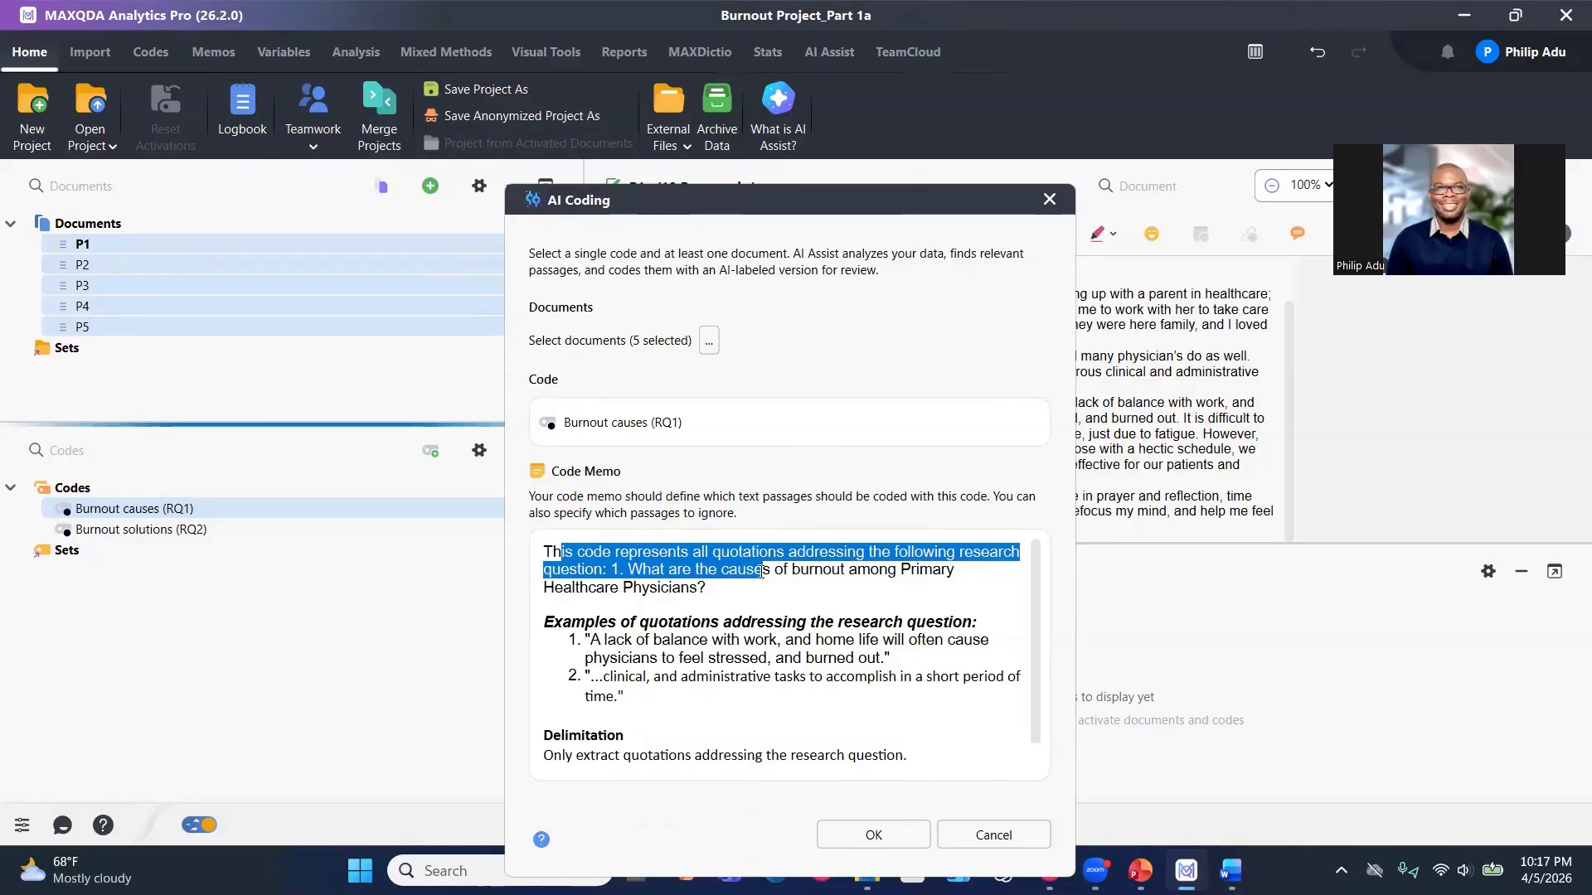
left_click_drag(642, 571, 705, 589)
scroll(662, 594, "down", 1)
left_click_drag(562, 593, 733, 596)
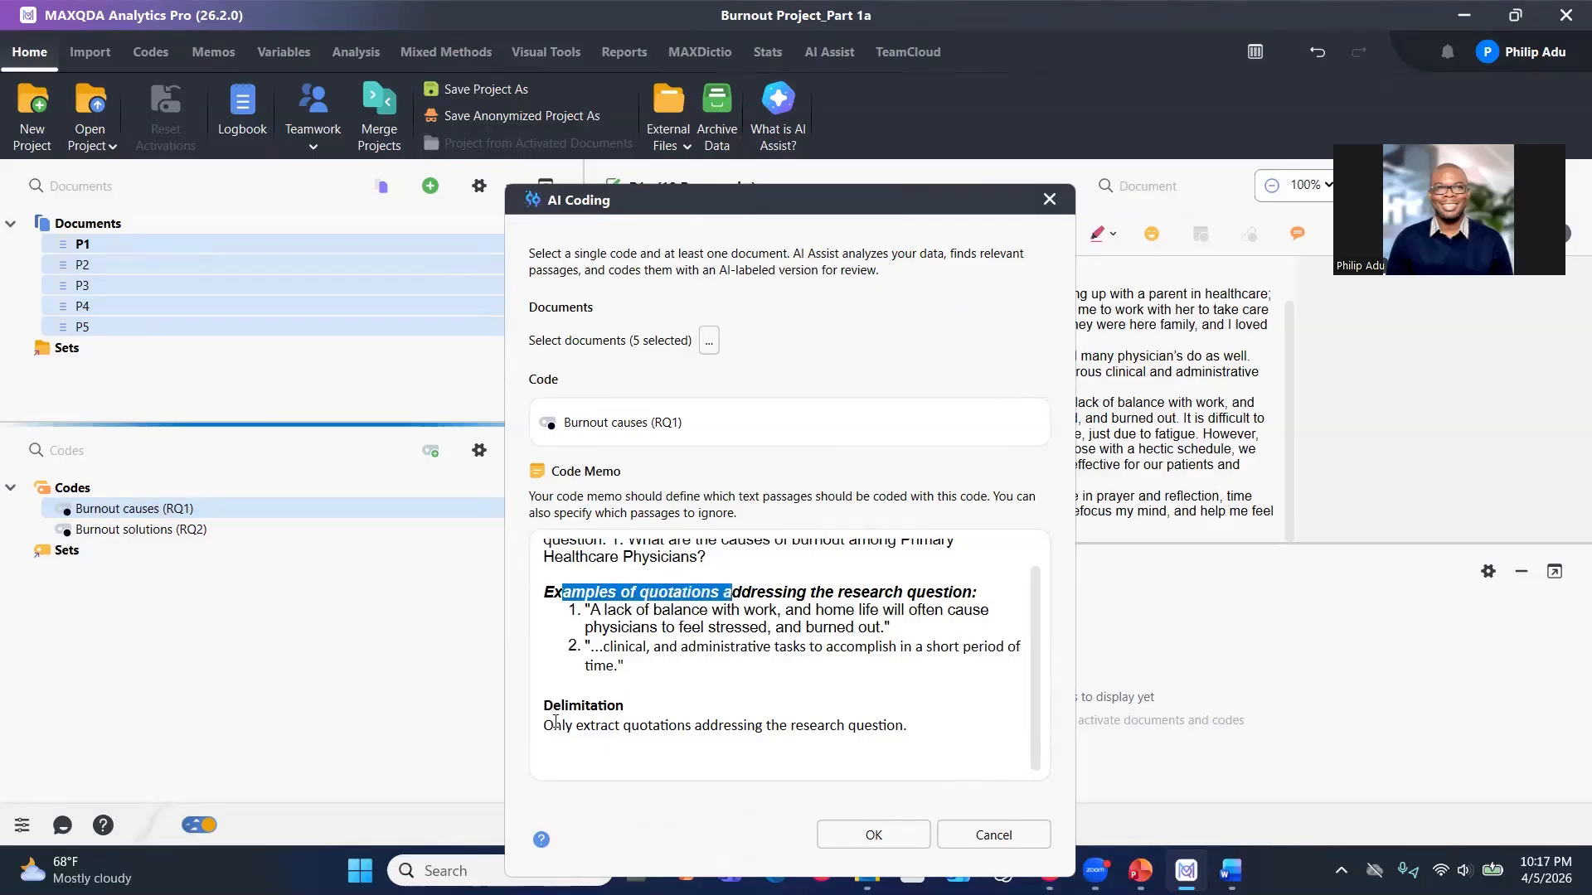
left_click(823, 839)
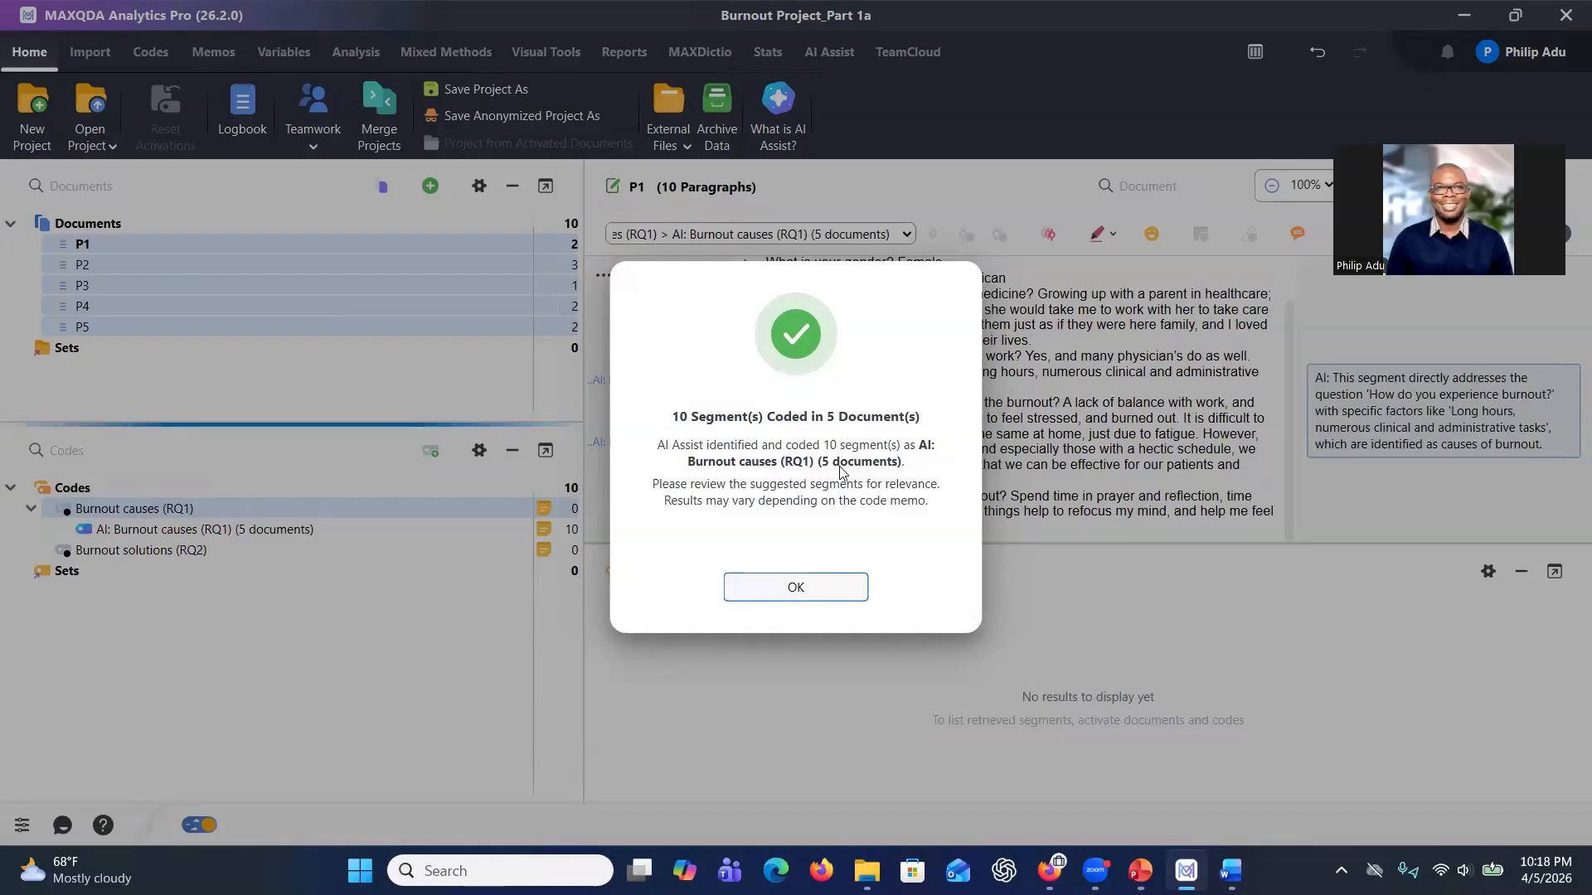
left_click(792, 588)
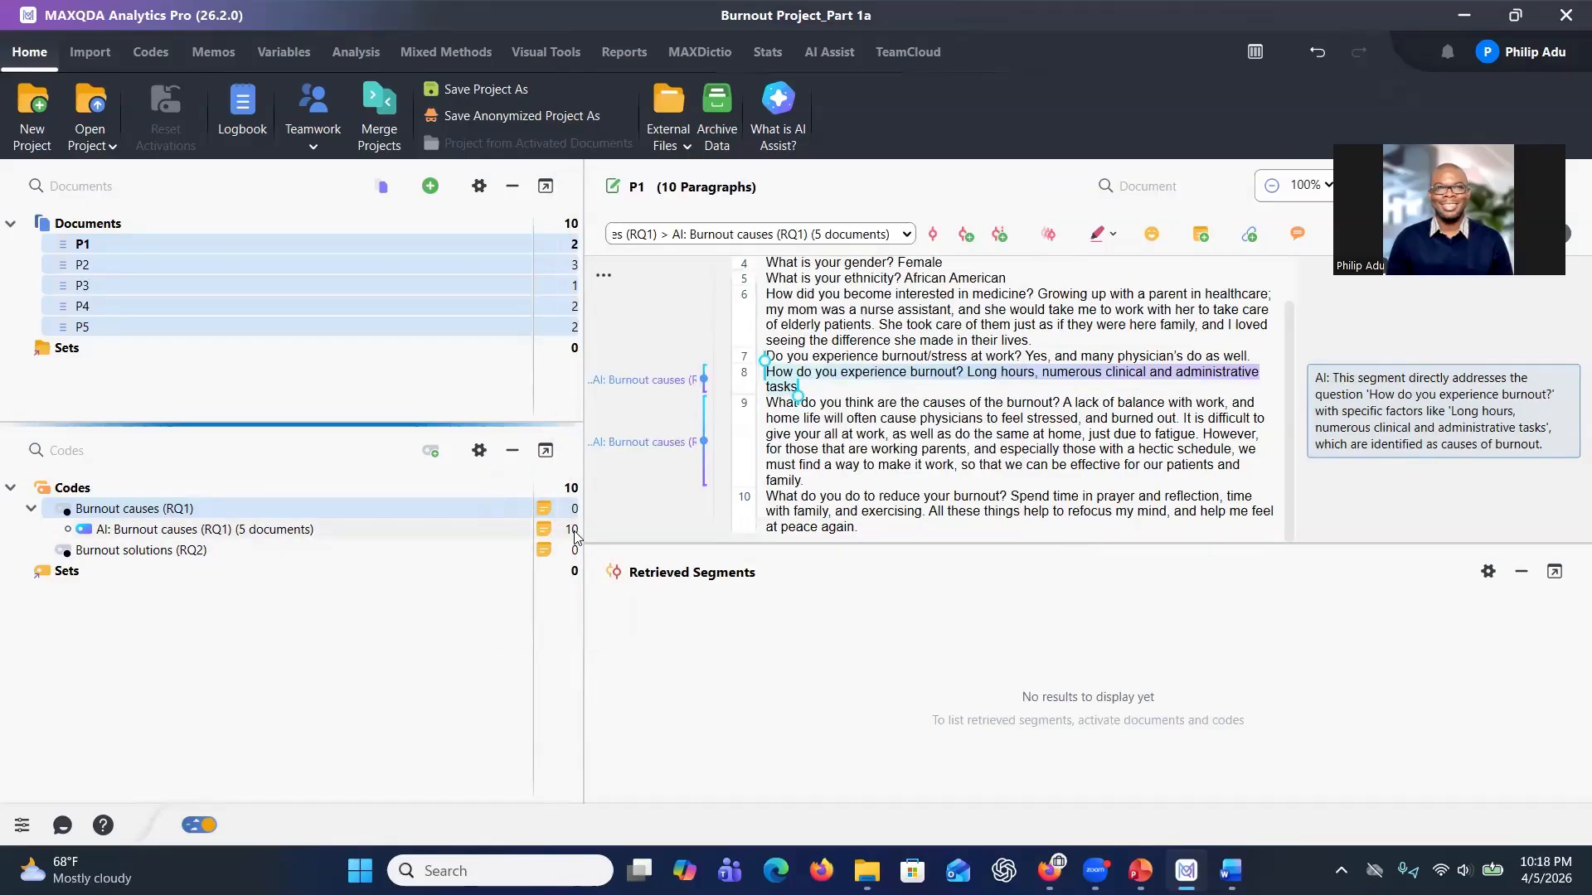
Review the AI-coded segments and their AI comments in document P1.
scroll(798, 430, "up", 1)
scroll(798, 429, "down", 1)
scroll(995, 447, "up", 1)
left_click(1062, 404)
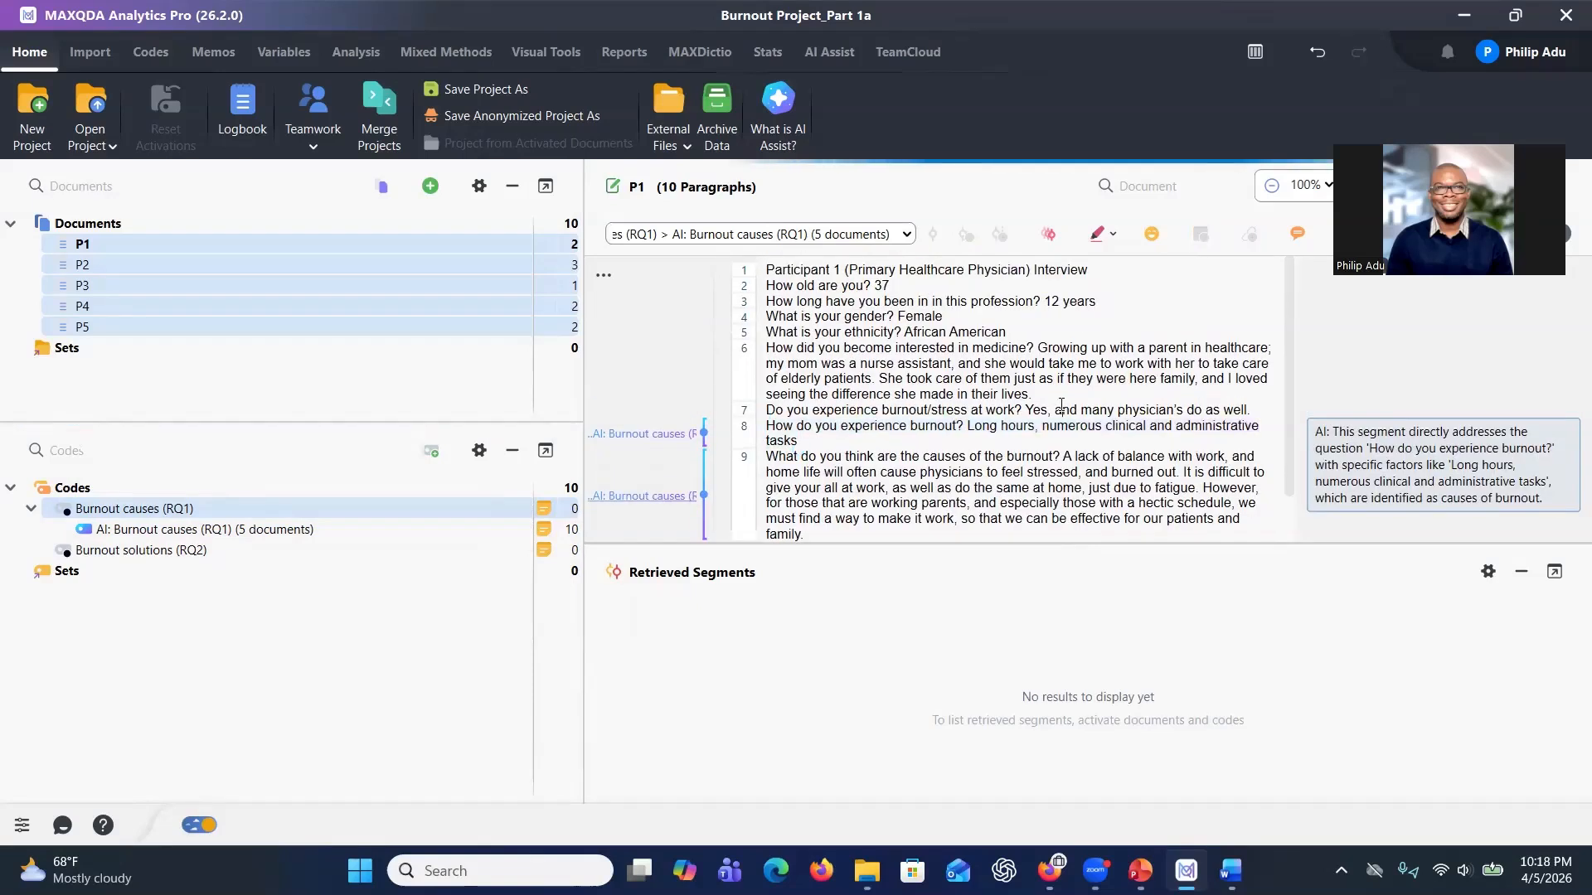
scroll(1061, 404, "down", 1)
left_click(1343, 425)
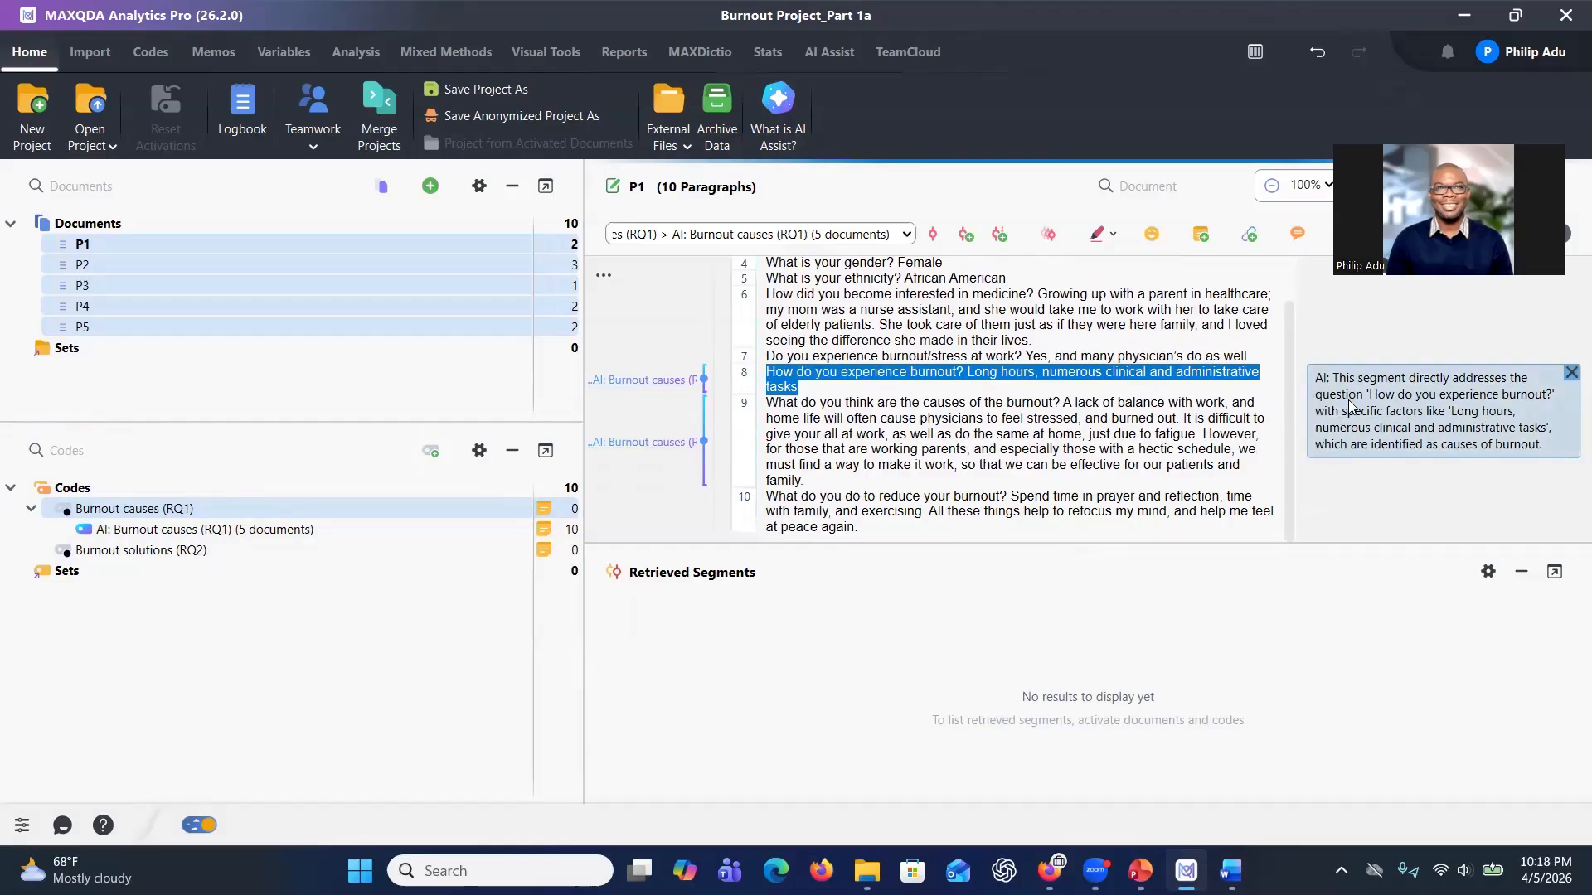
left_click(660, 448)
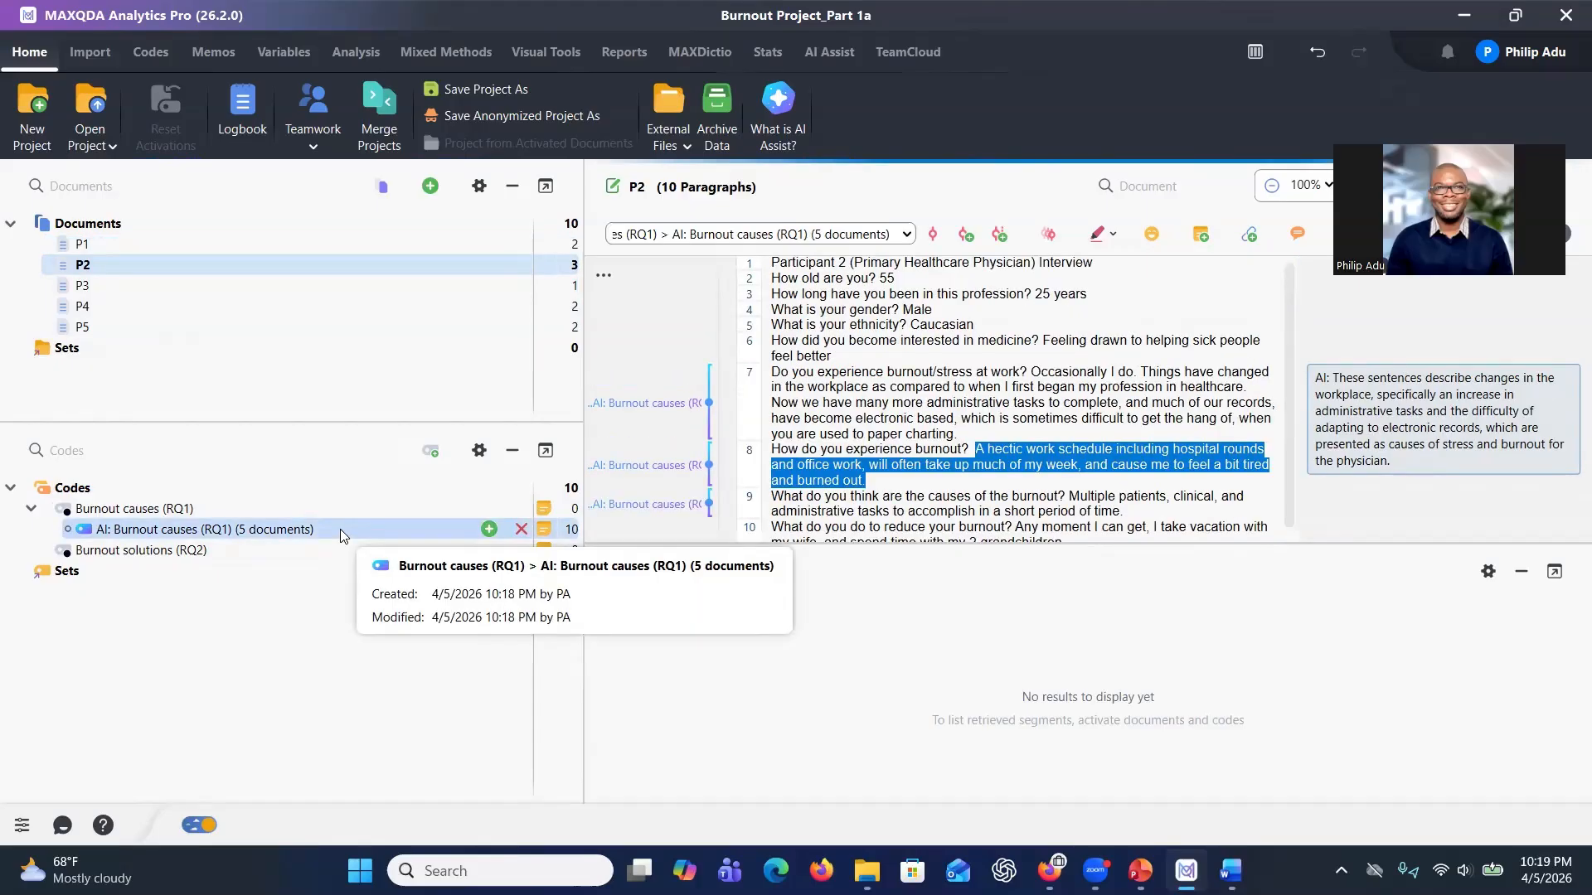
Open the coded segments of the AI Burnout causes code and browse the segments and comments.
double_click(340, 529)
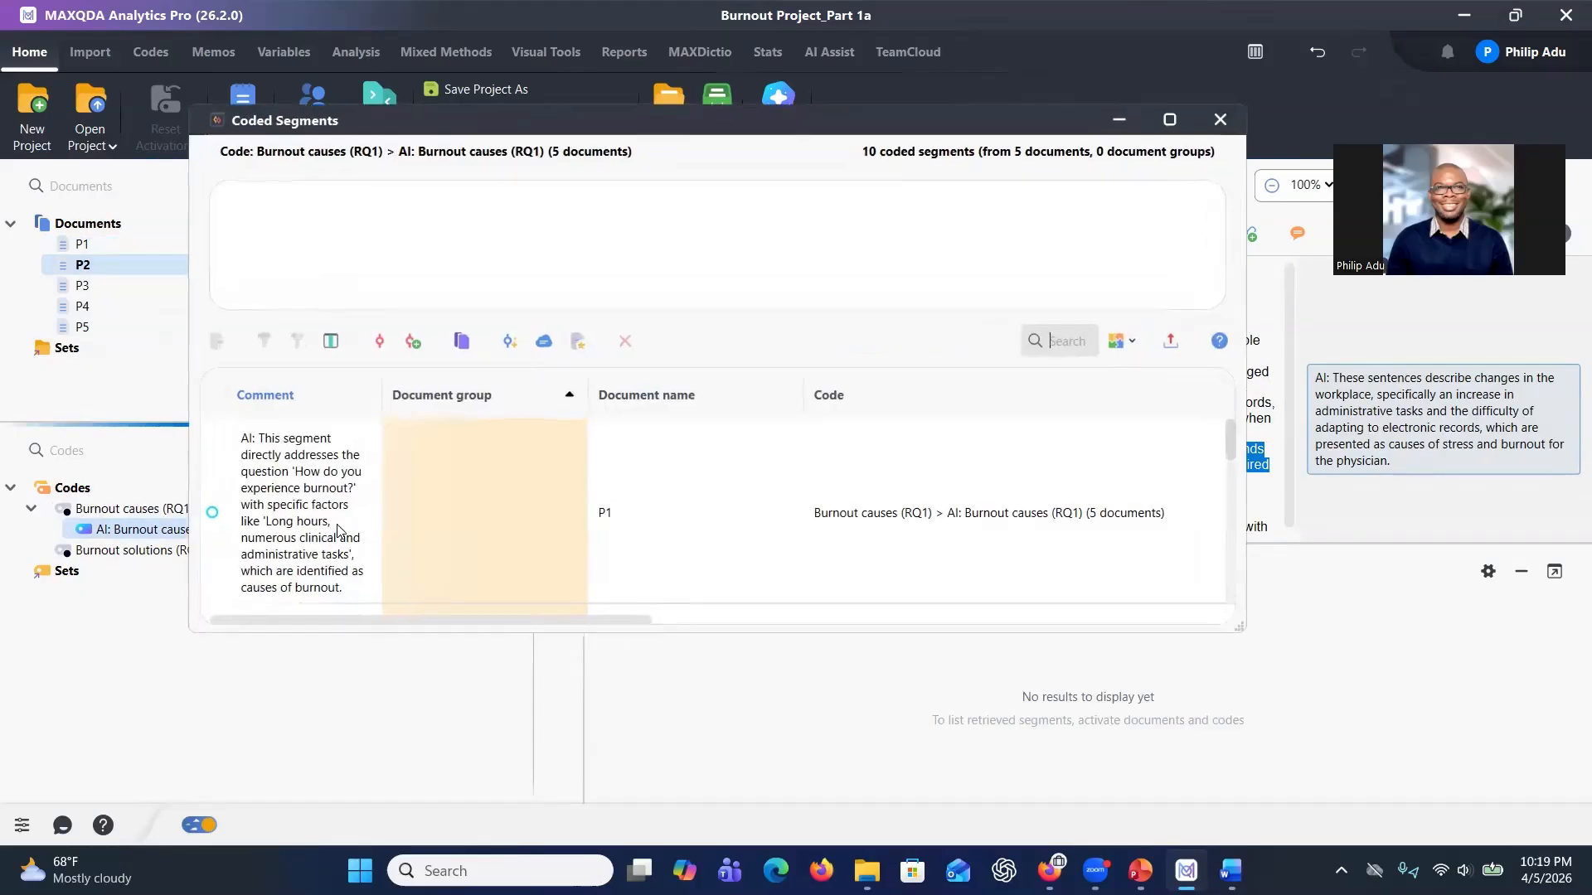
left_click(287, 489)
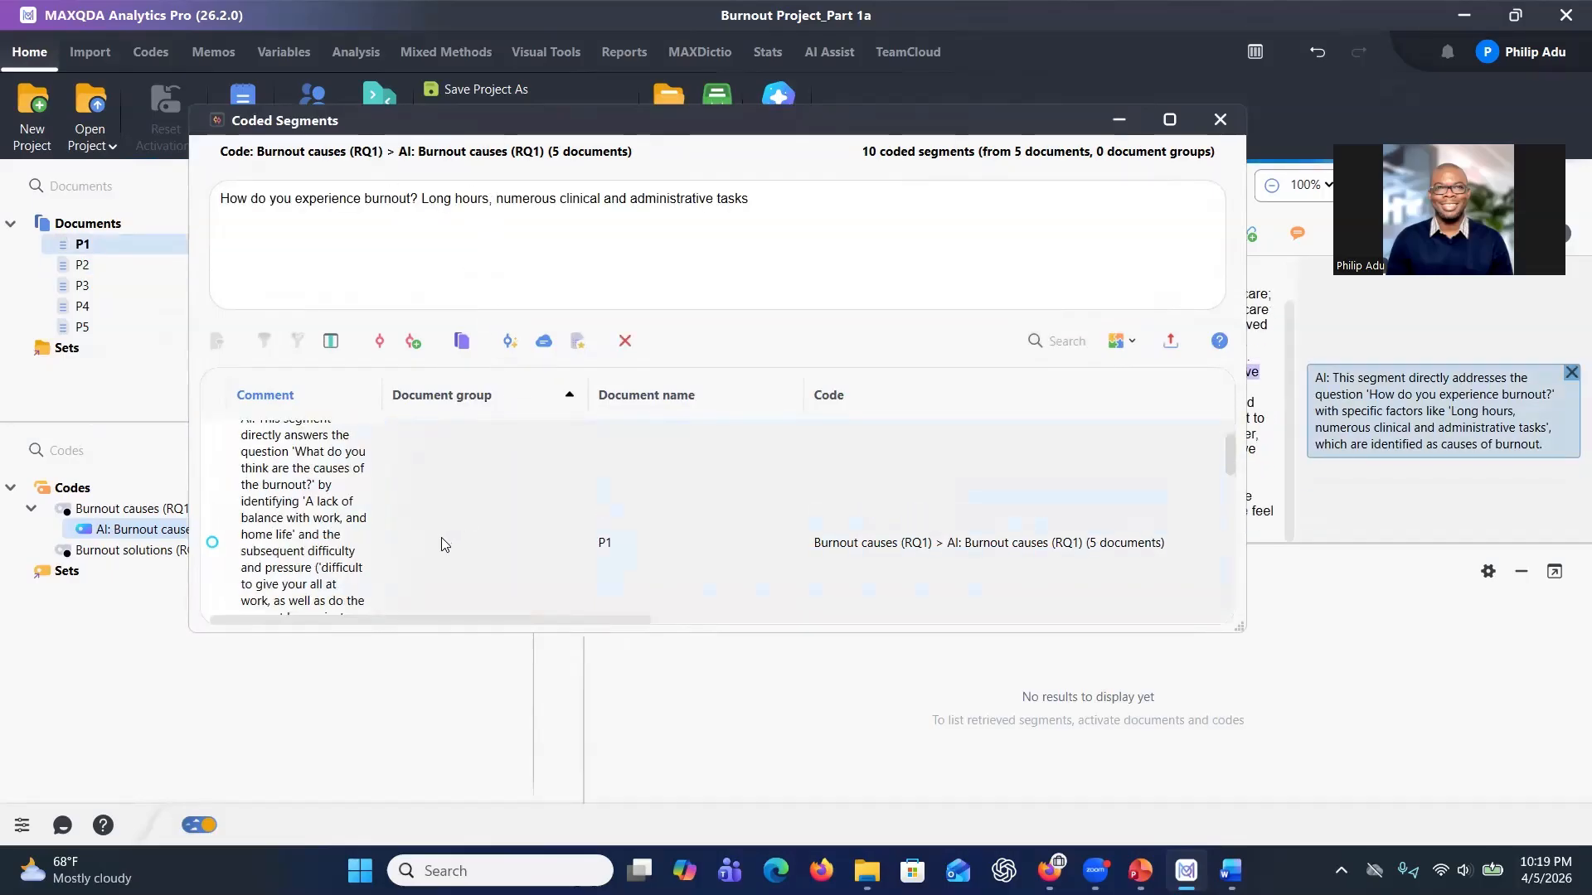
scroll(441, 539, "down", 3)
left_click(325, 529)
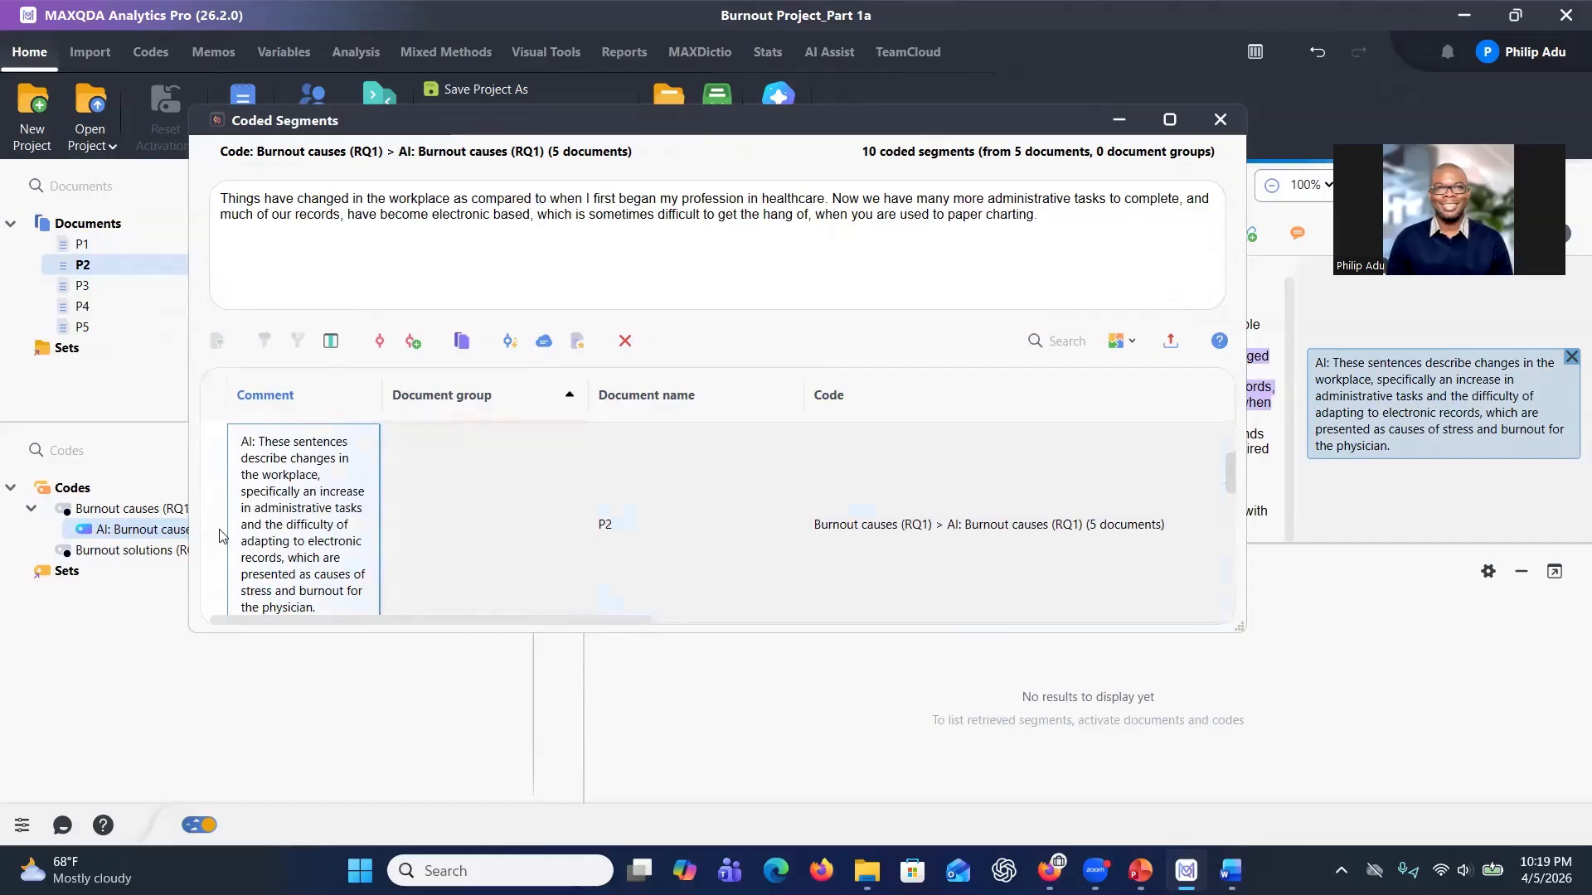
scroll(316, 508, "up", 2)
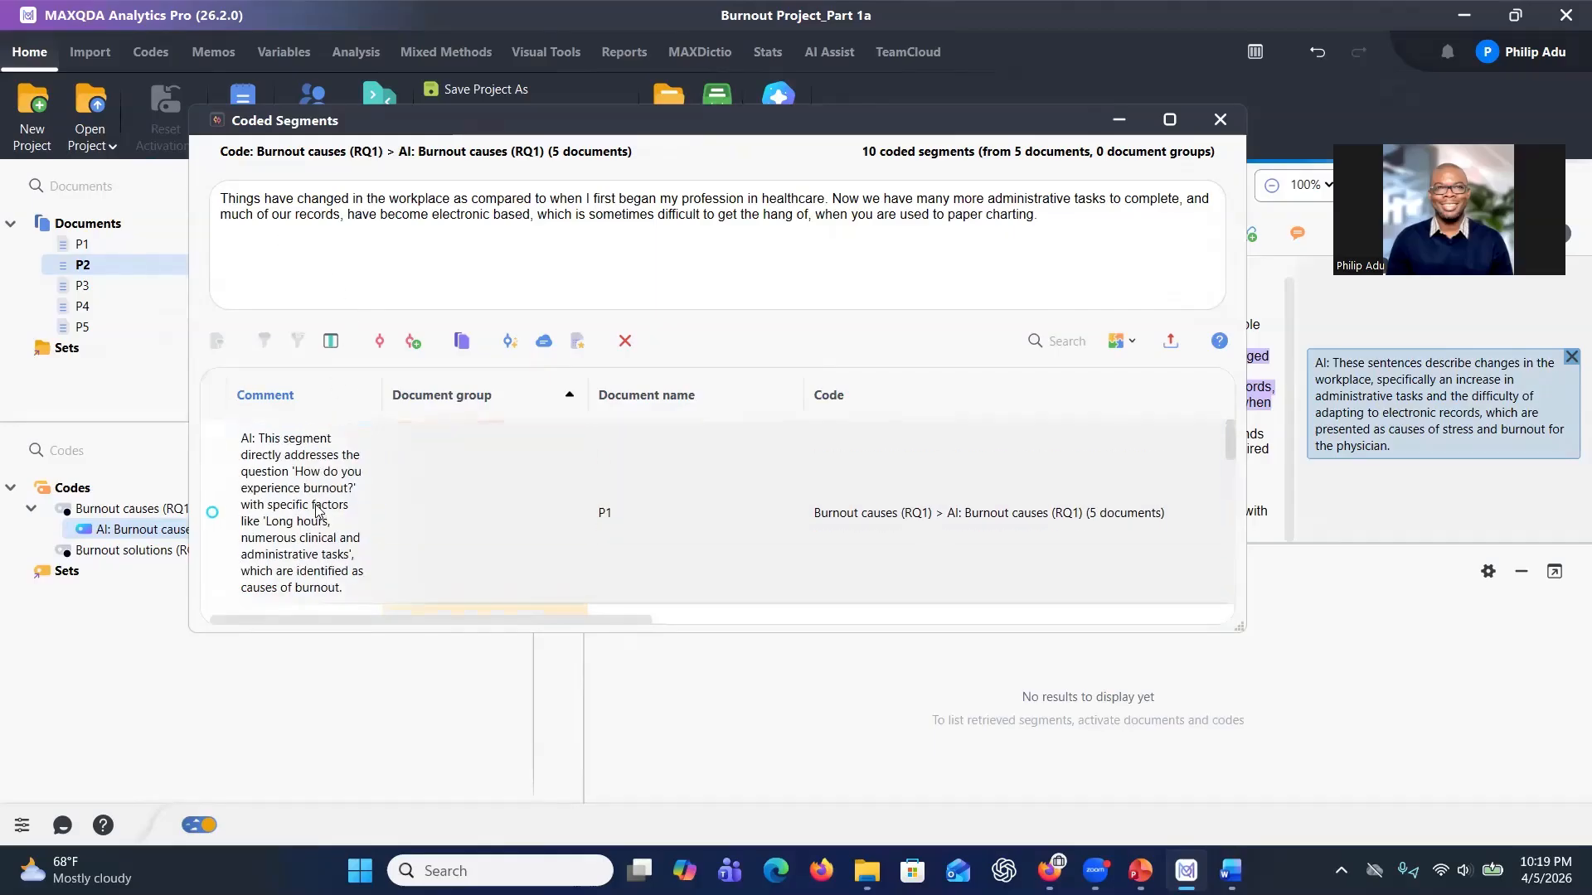
Try to delete the first P1 coded segment about long hours and clinical and administrative tasks.
left_click(318, 509)
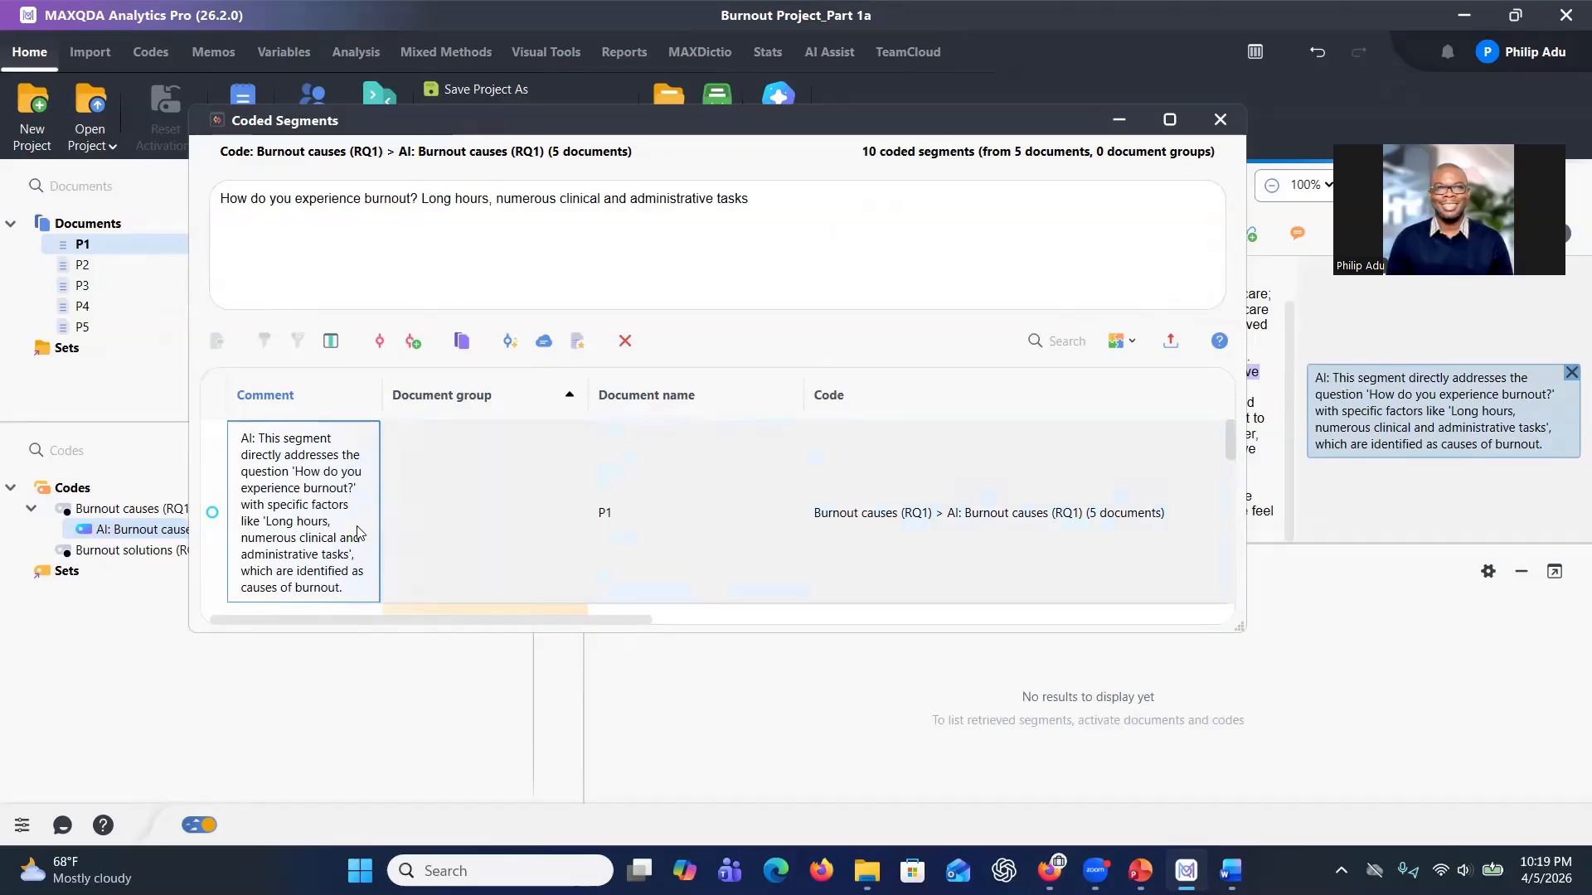
key("Delete")
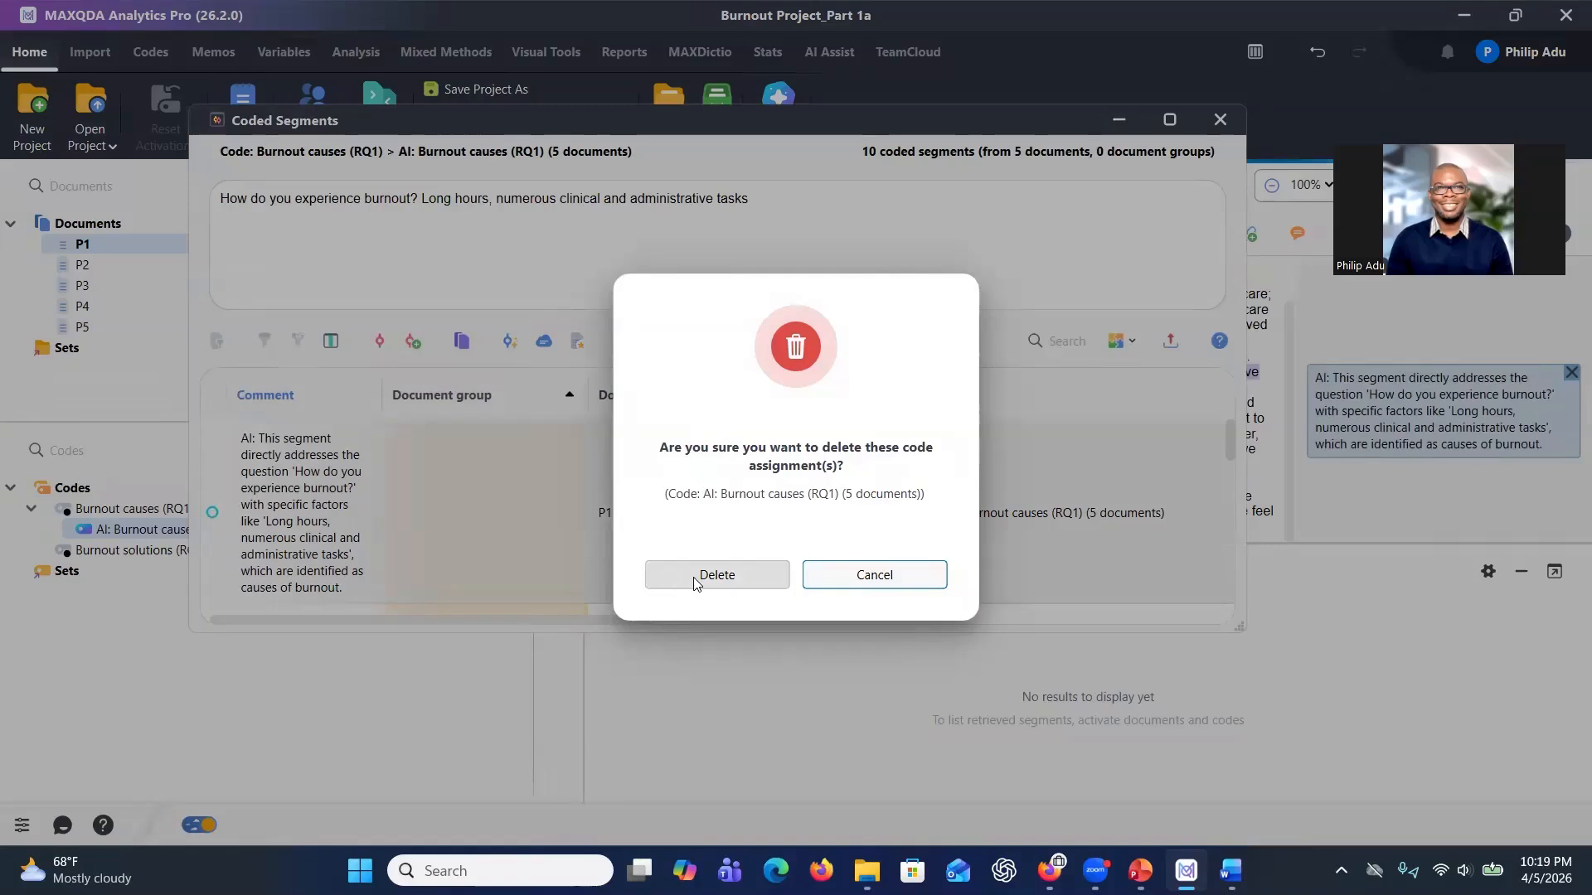
left_click(837, 581)
scroll(592, 532, "down", 3)
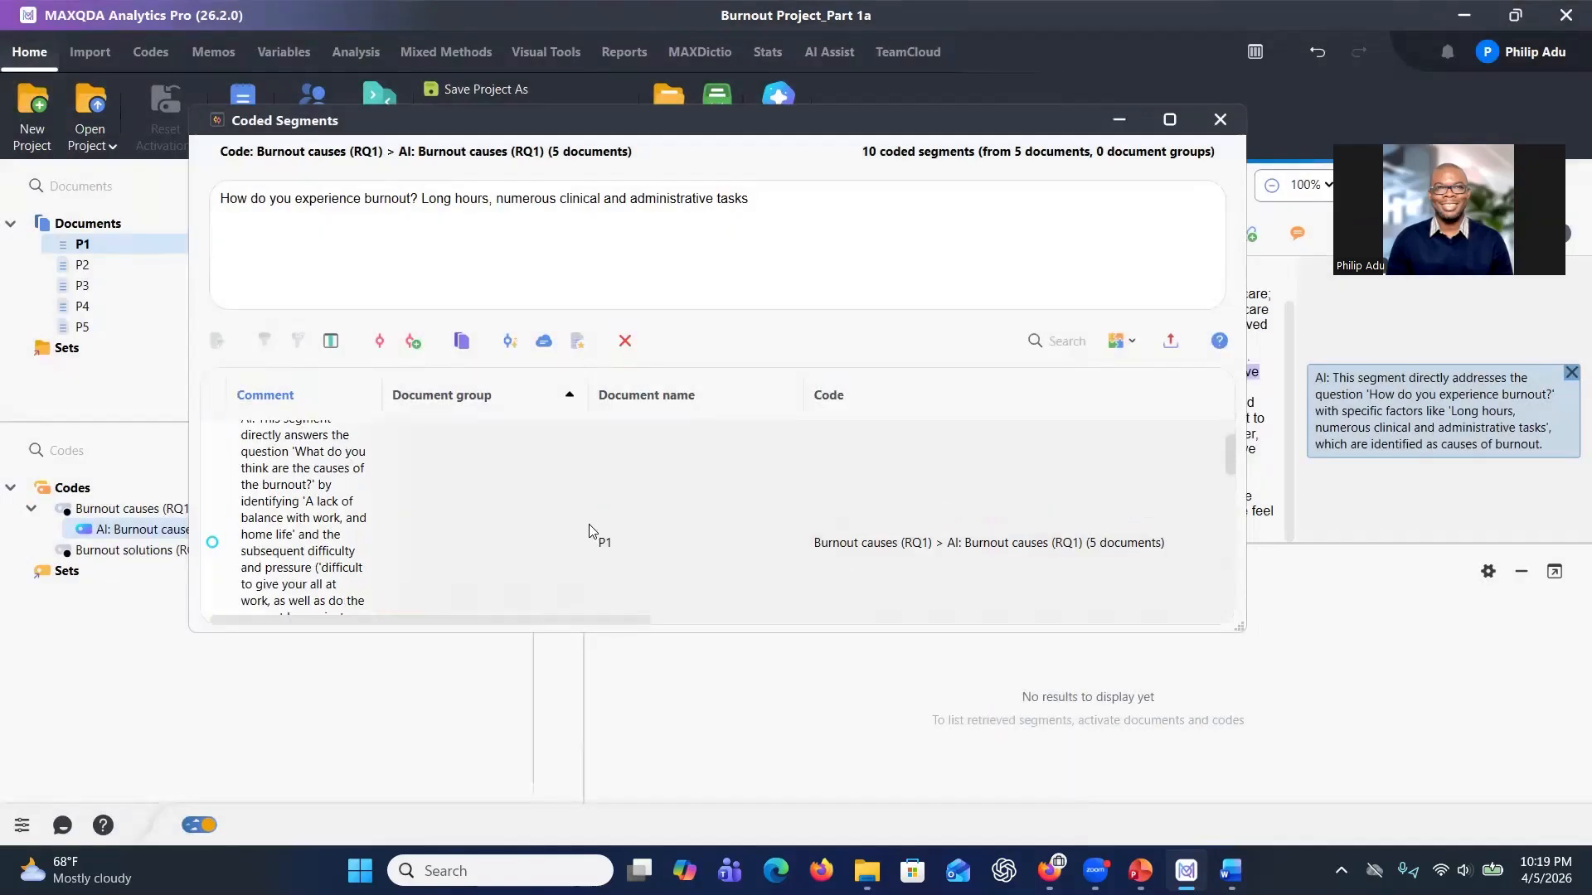
scroll(592, 532, "down", 3)
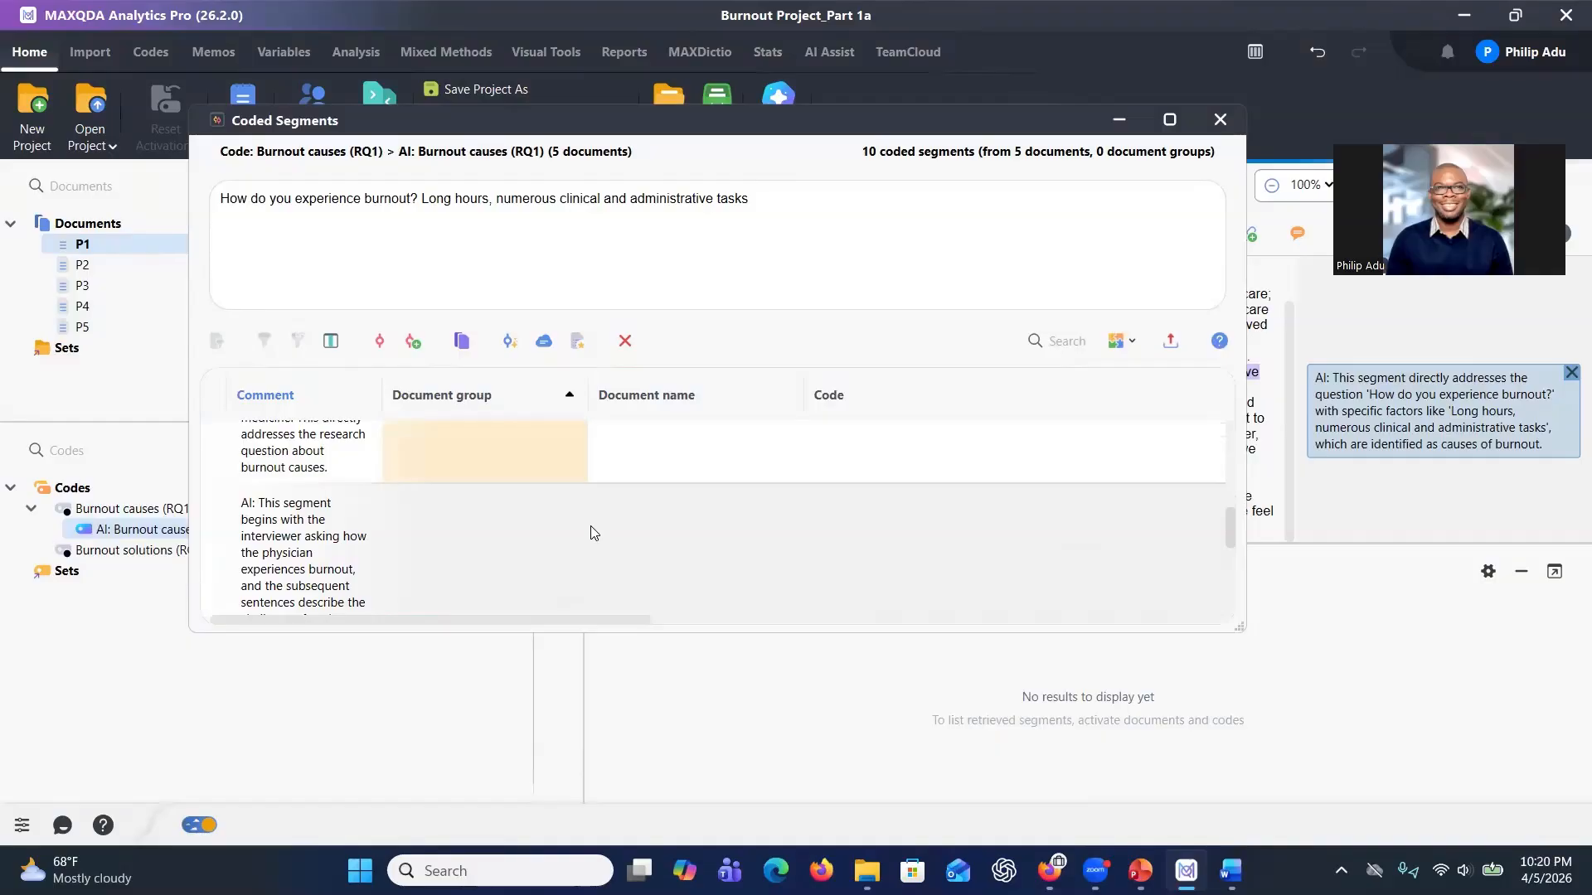
Code the selected P1 segment text about long hours with a new code named Having long hours.
scroll(592, 531, "up", 2)
scroll(592, 531, "up", 2)
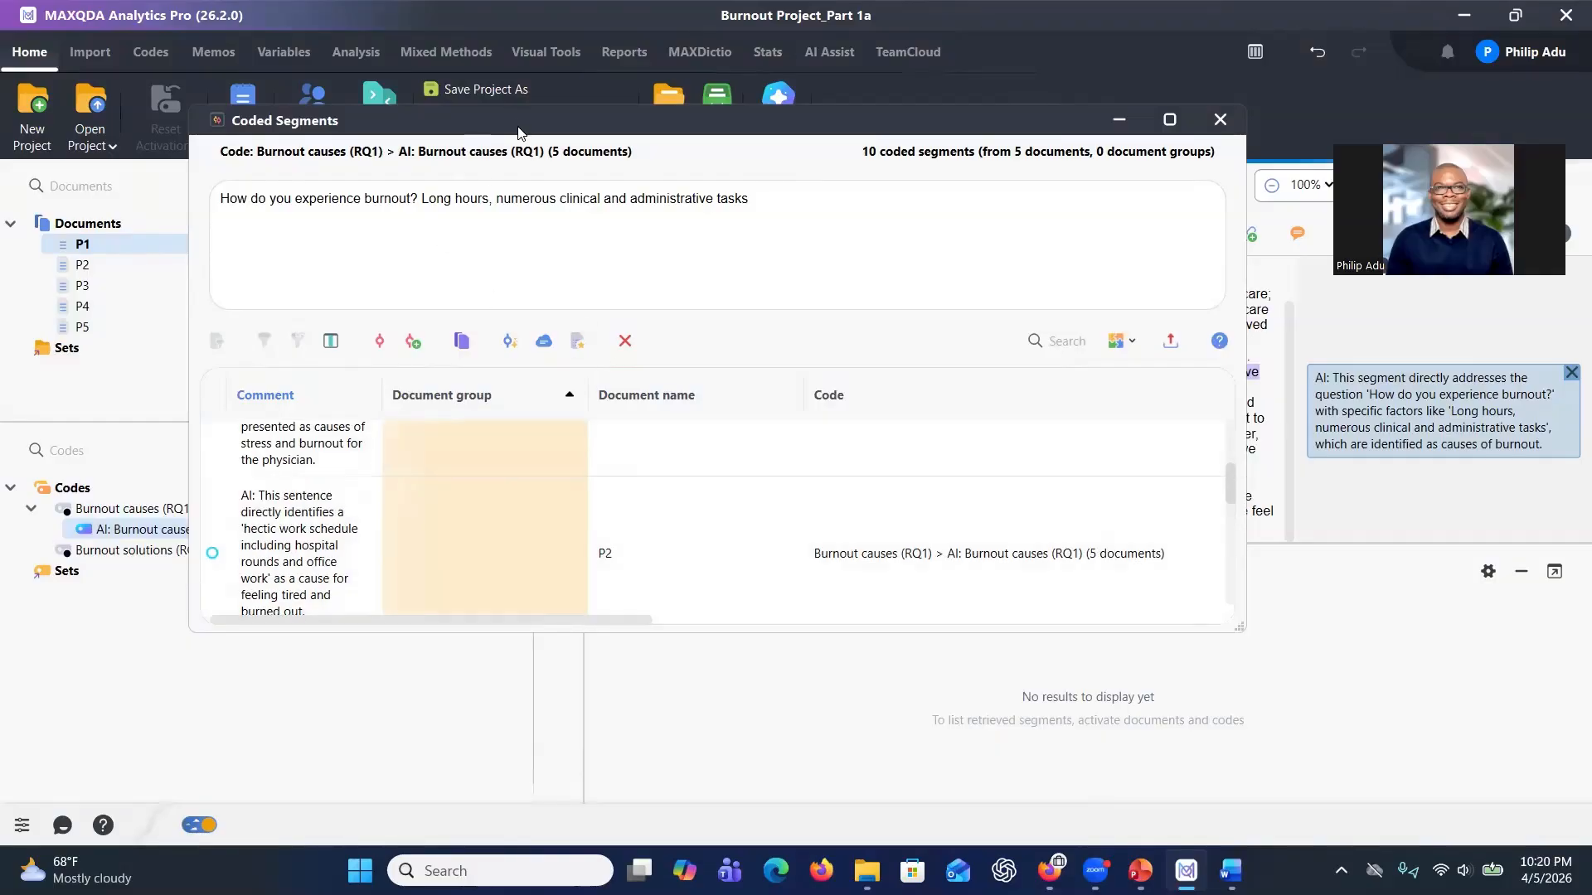
left_click_drag(524, 132, 829, 256)
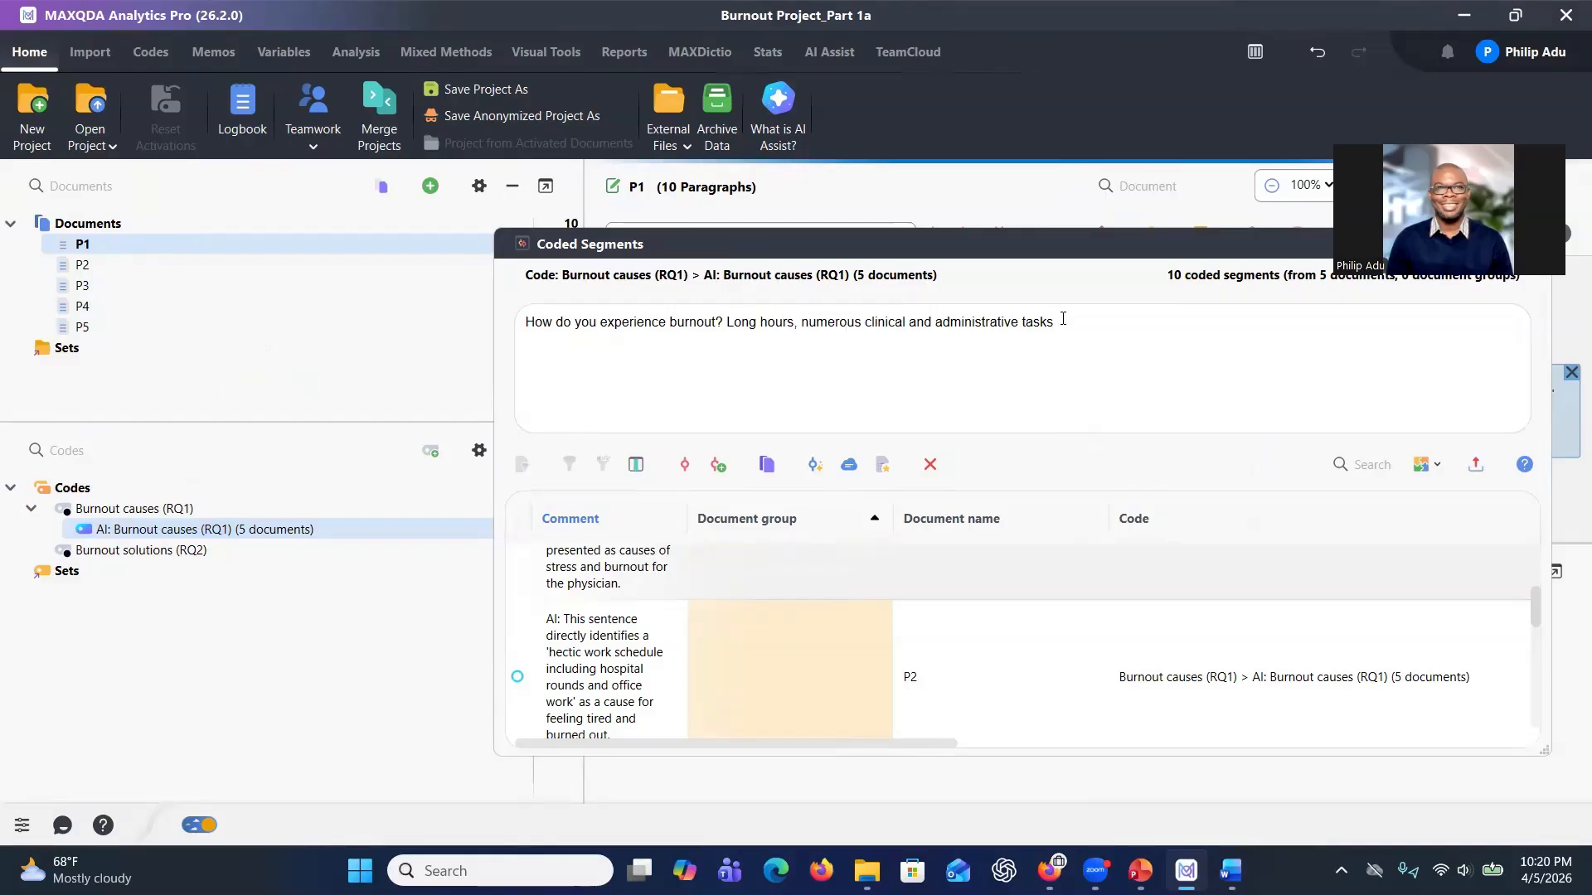
left_click_drag(1048, 321, 534, 315)
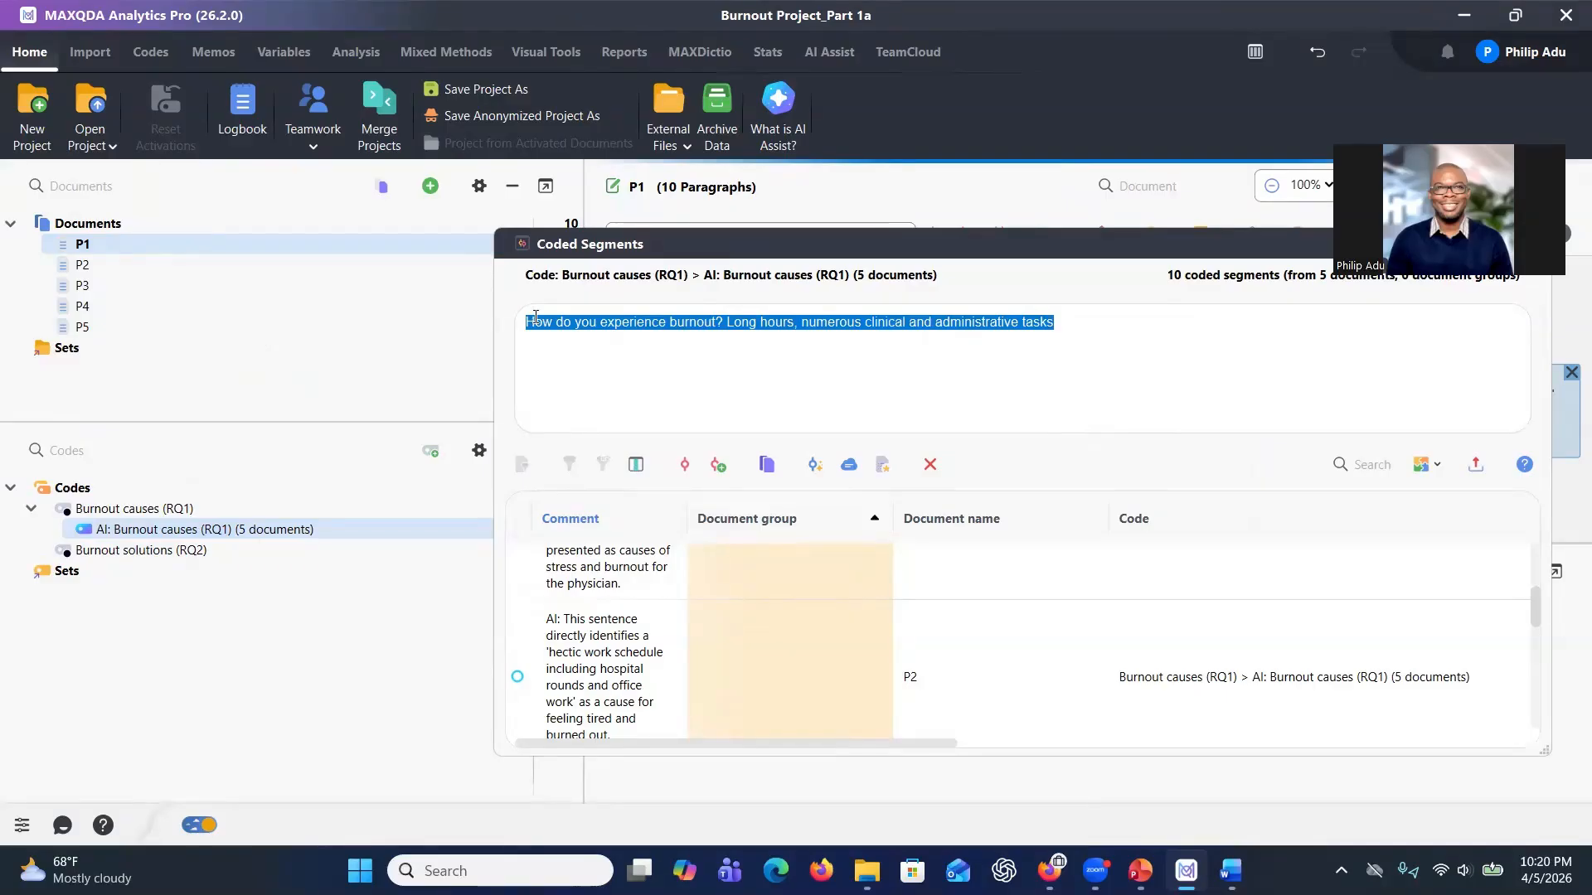
left_click(718, 466)
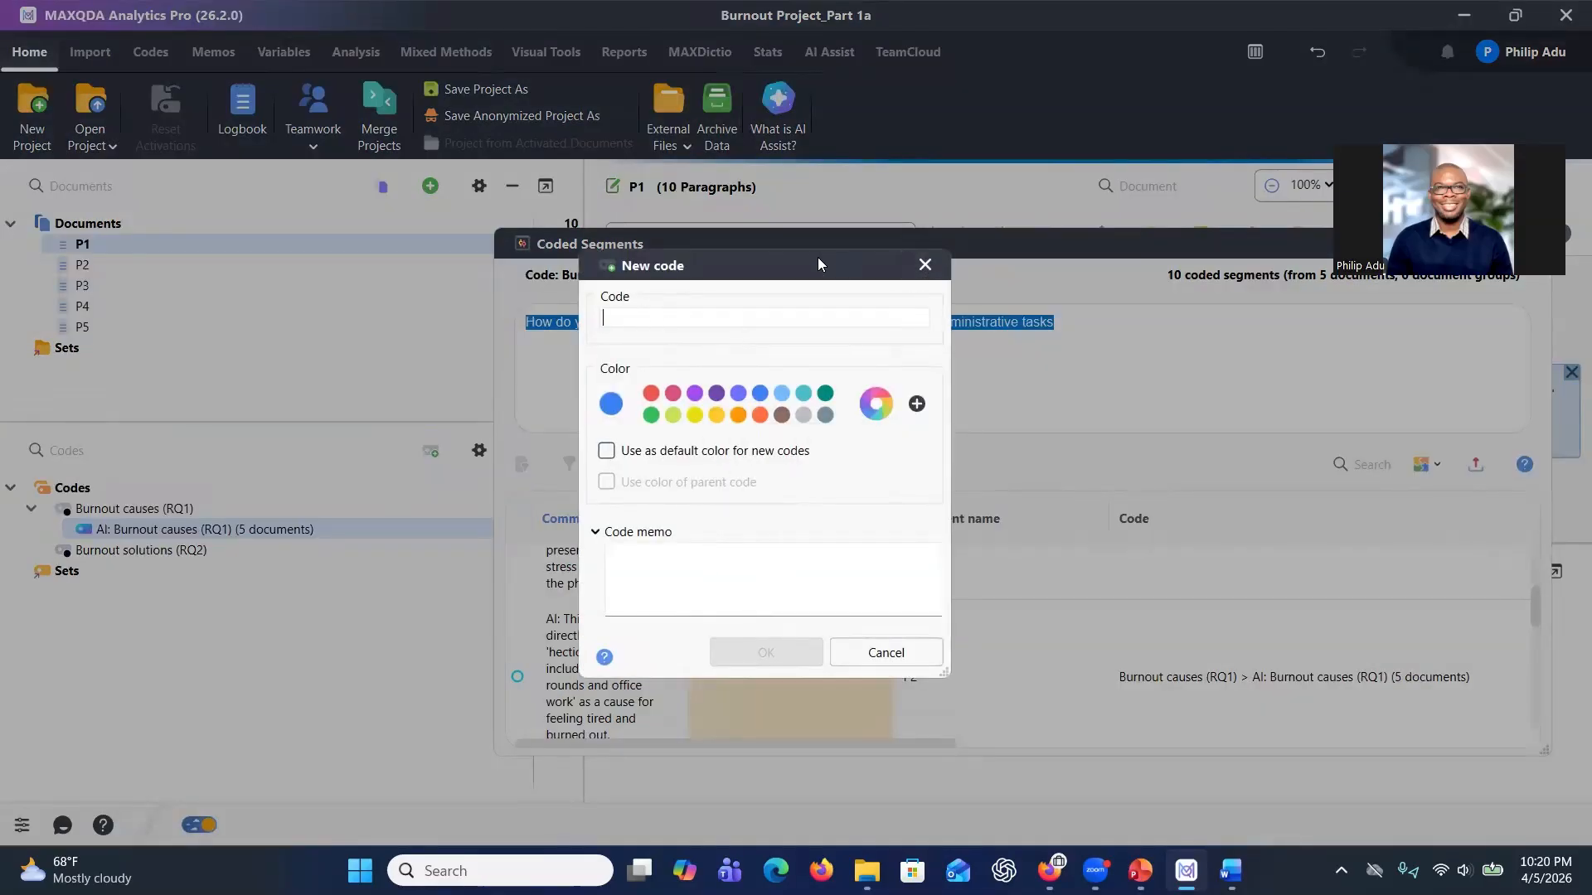
left_click_drag(823, 276, 868, 413)
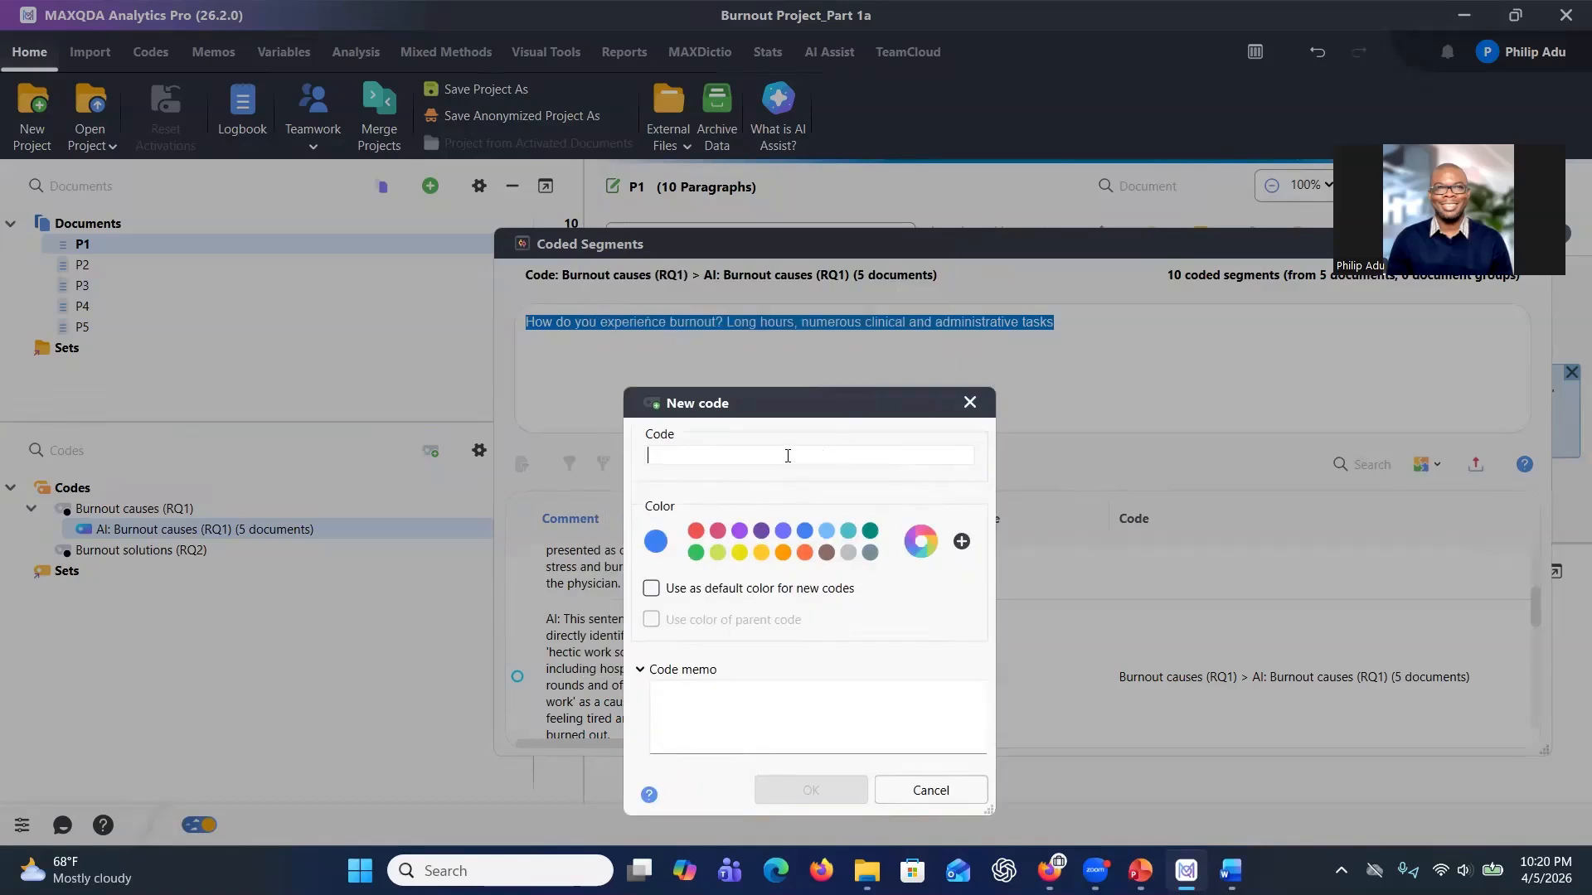
type("Having lo")
key("BackSpace")
key("BackSpace")
type("long hour")
key("BackSpace")
key("BackSpace")
type("urs")
left_click(735, 713)
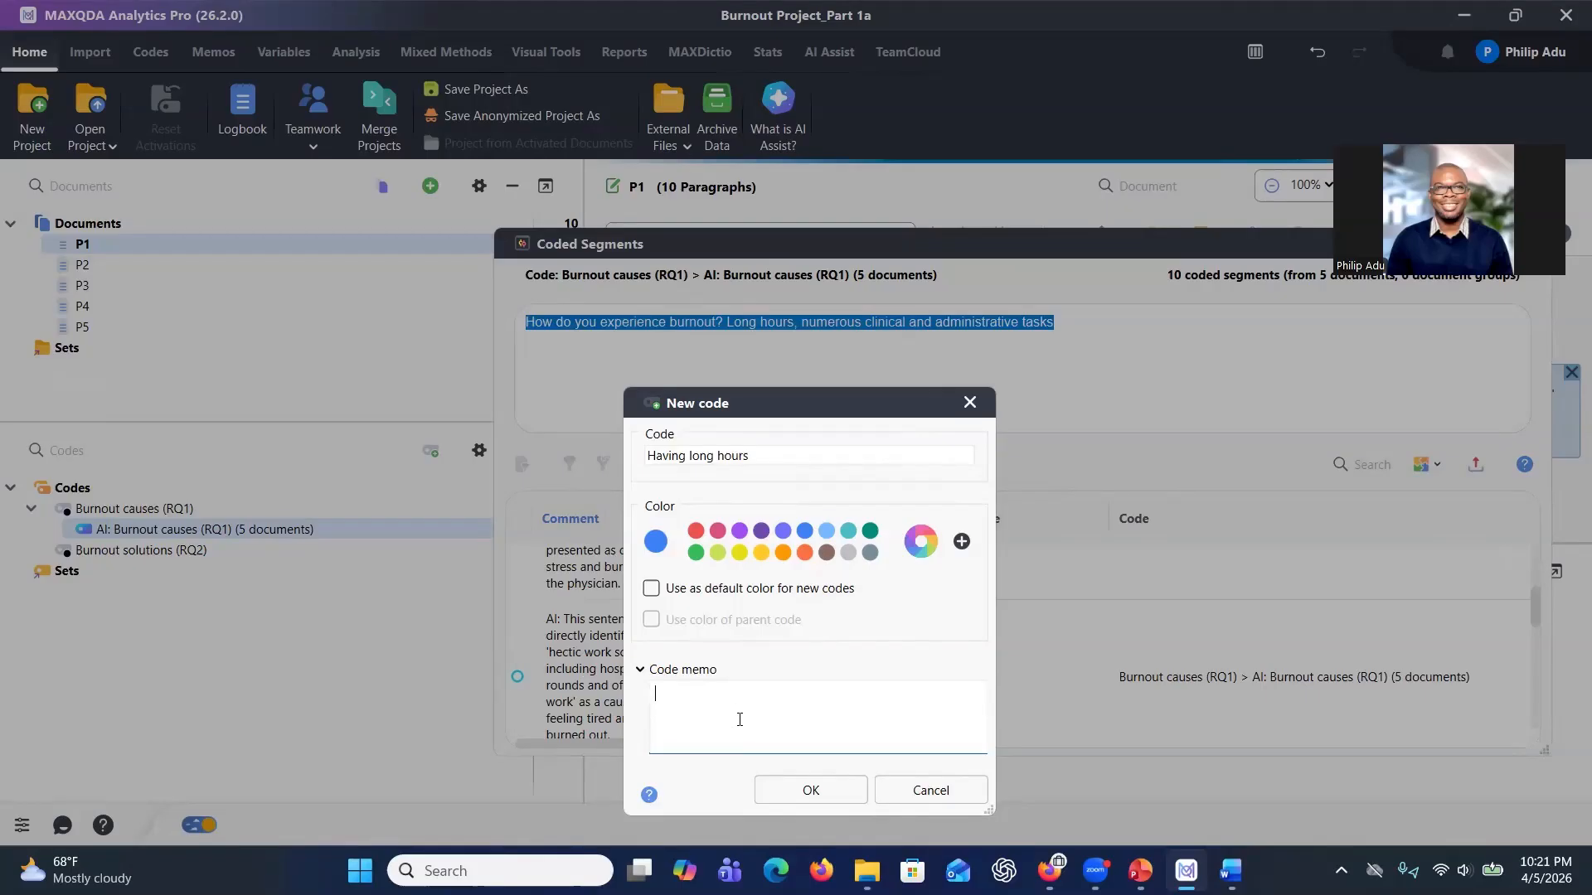
left_click(766, 788)
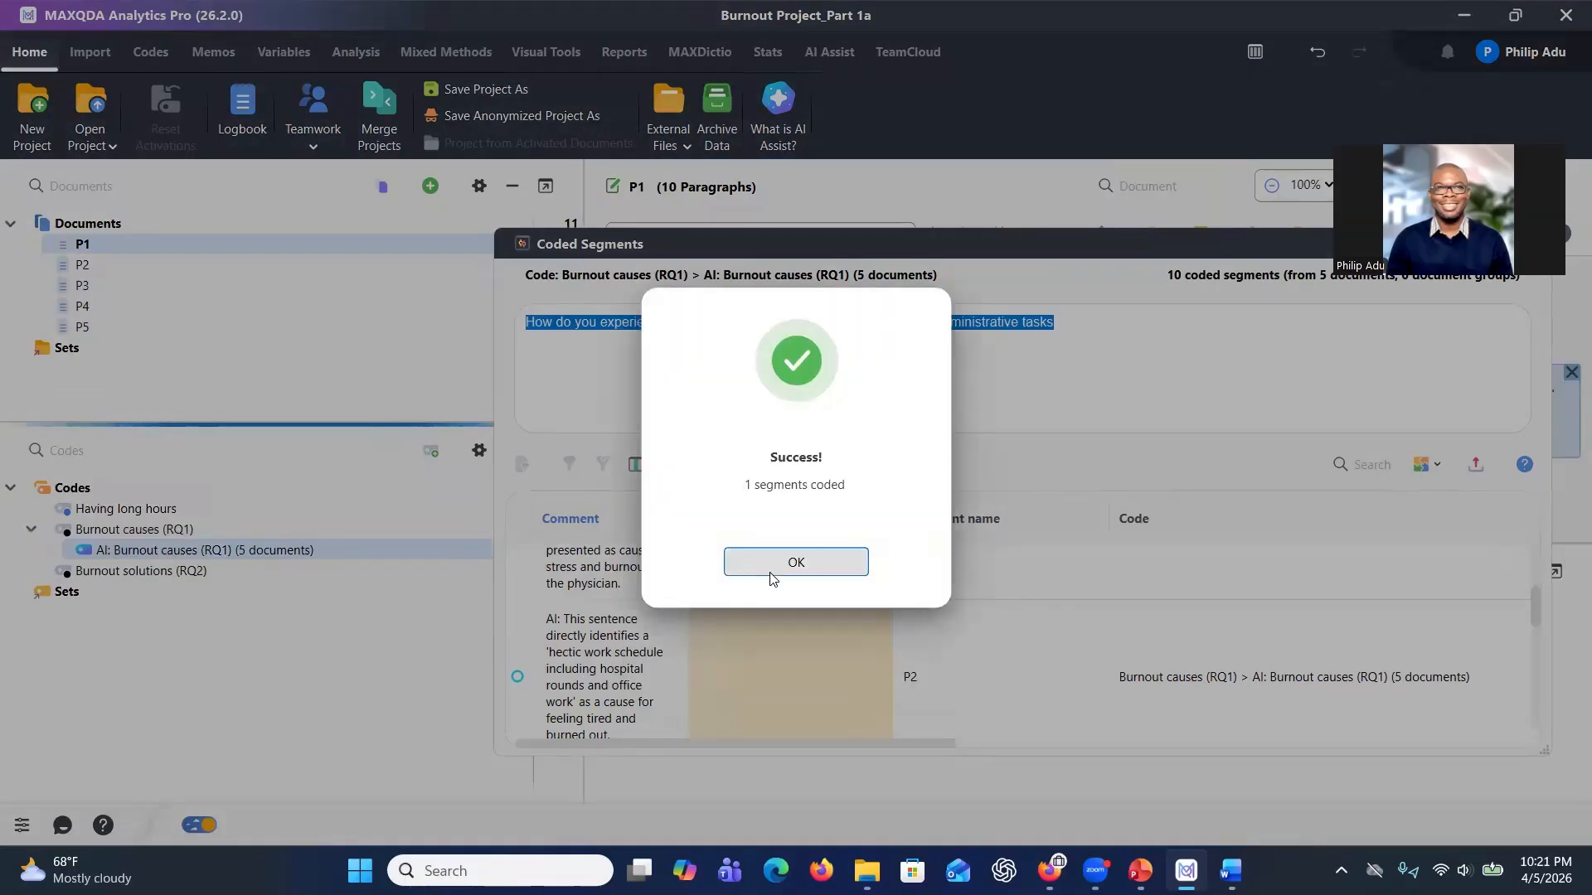
left_click(771, 573)
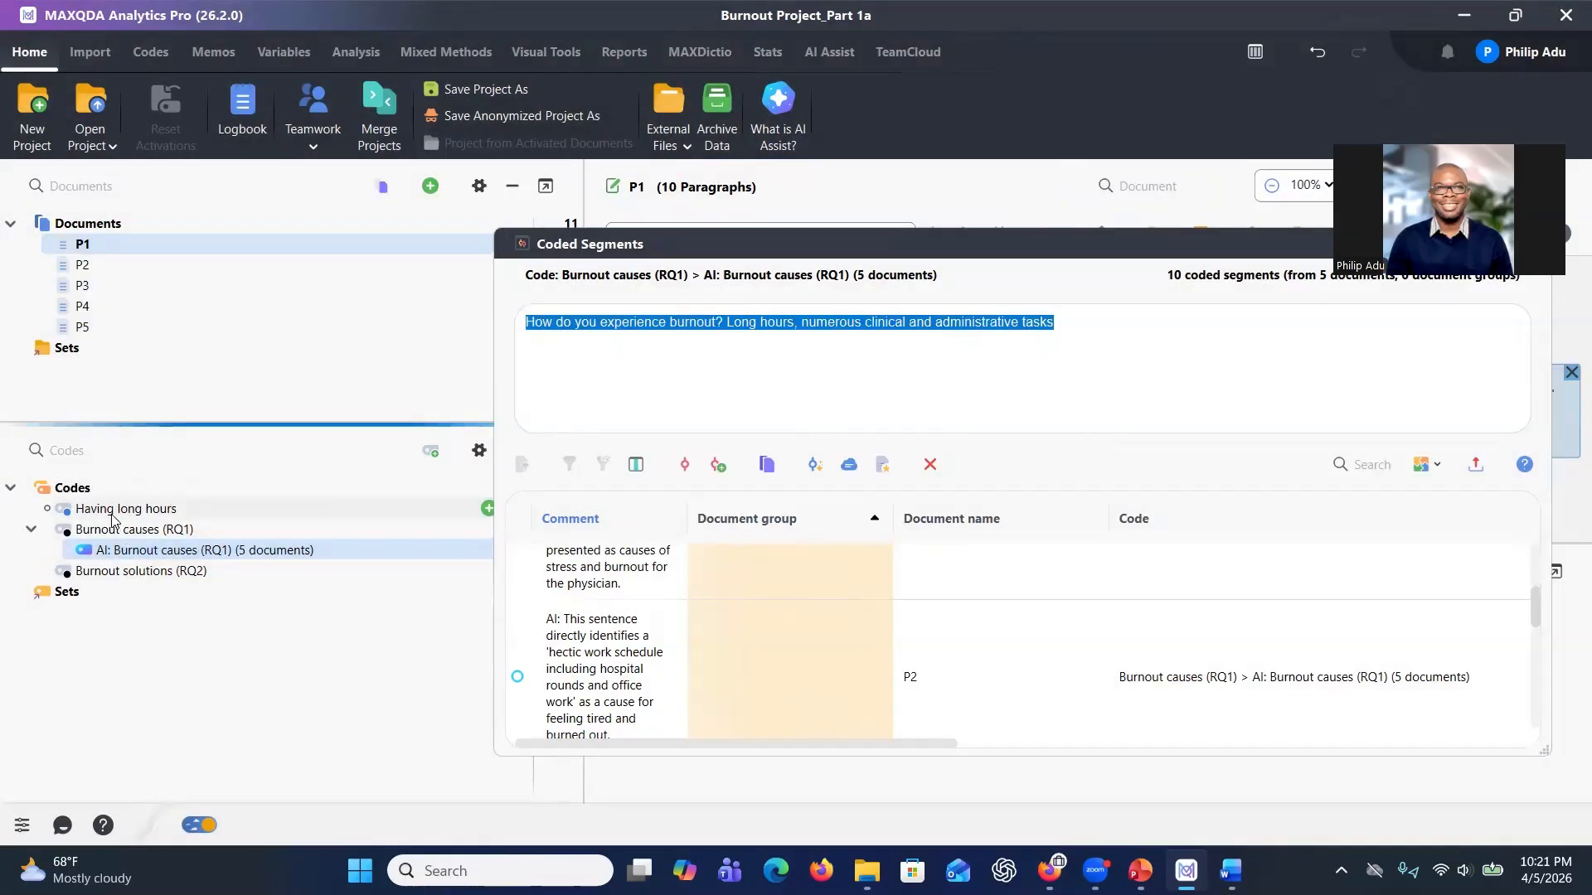
Move the Having long hours code under the AI: Burnout causes (RQ1) code.
left_click_drag(112, 513, 117, 554)
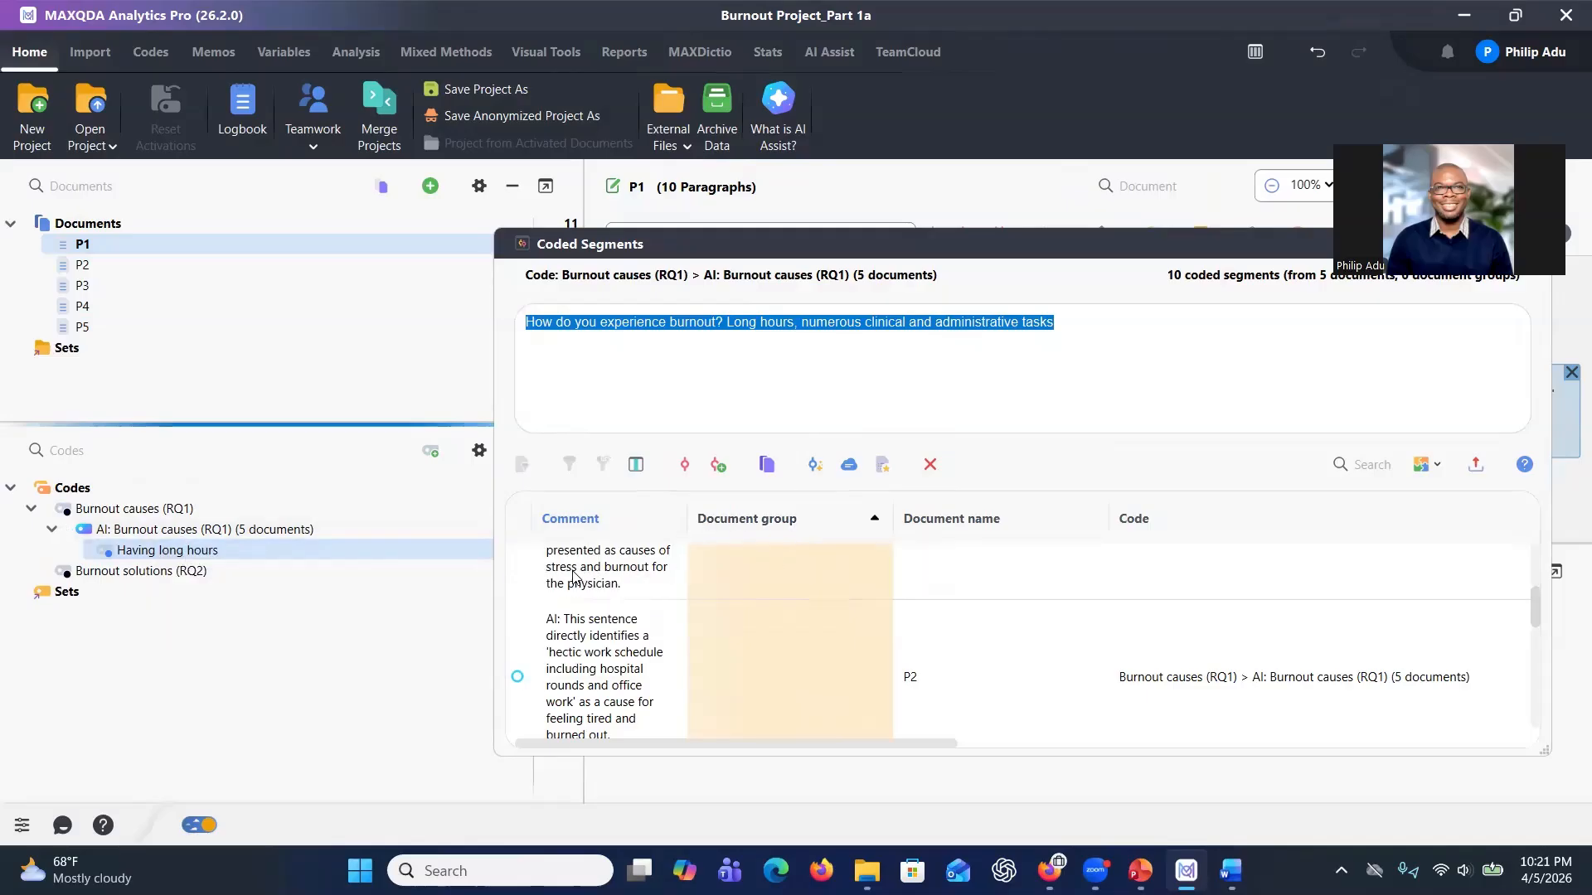
scroll(663, 581, "down", 3)
scroll(651, 604, "down", 5)
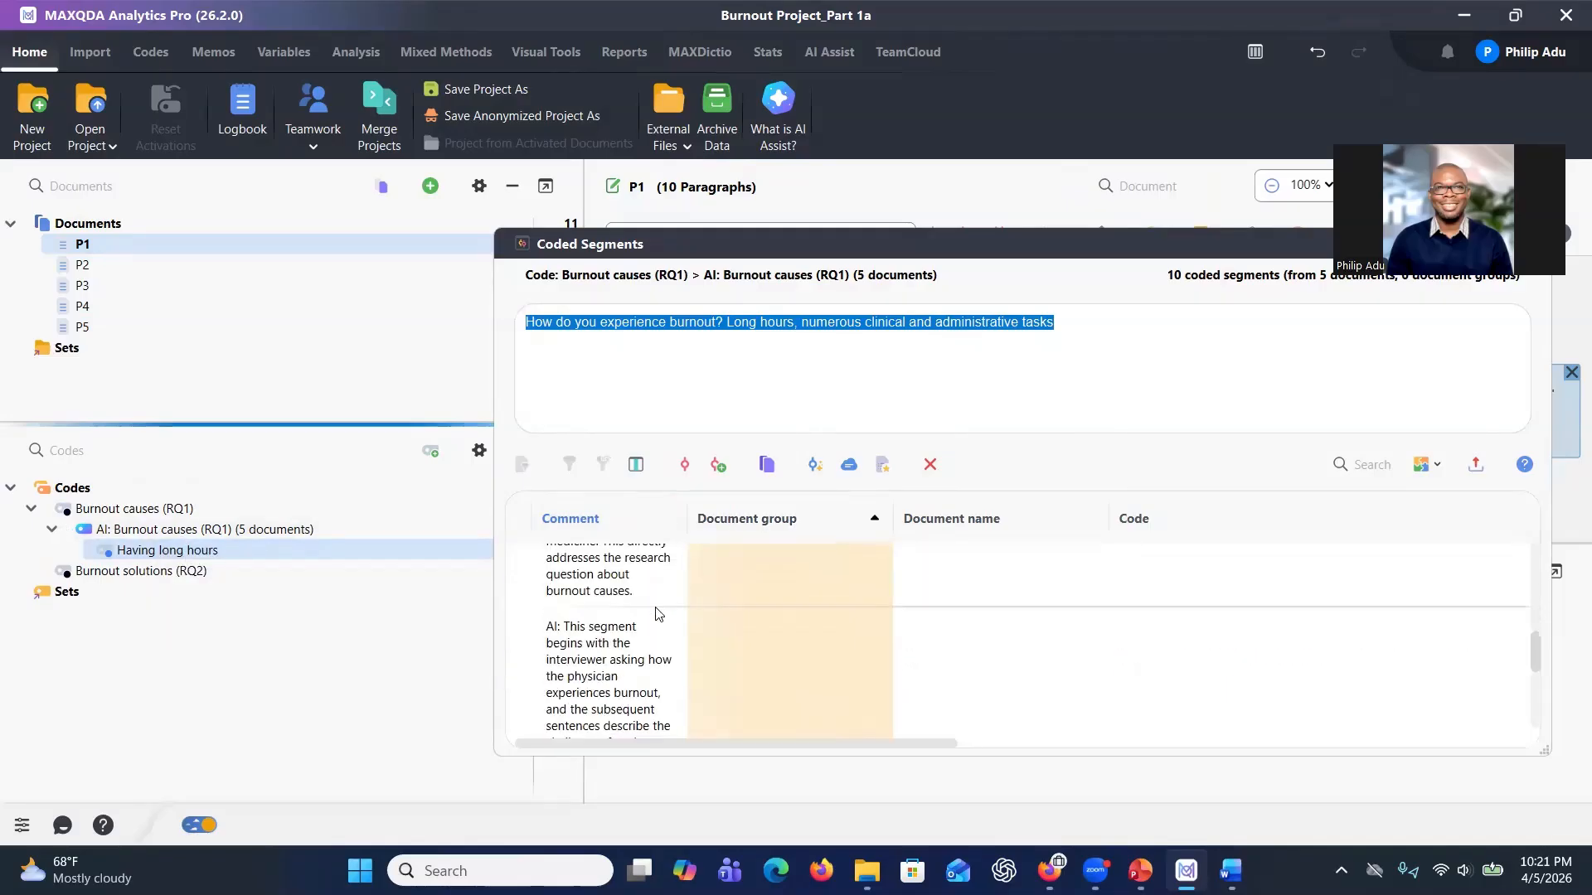
left_click(613, 645)
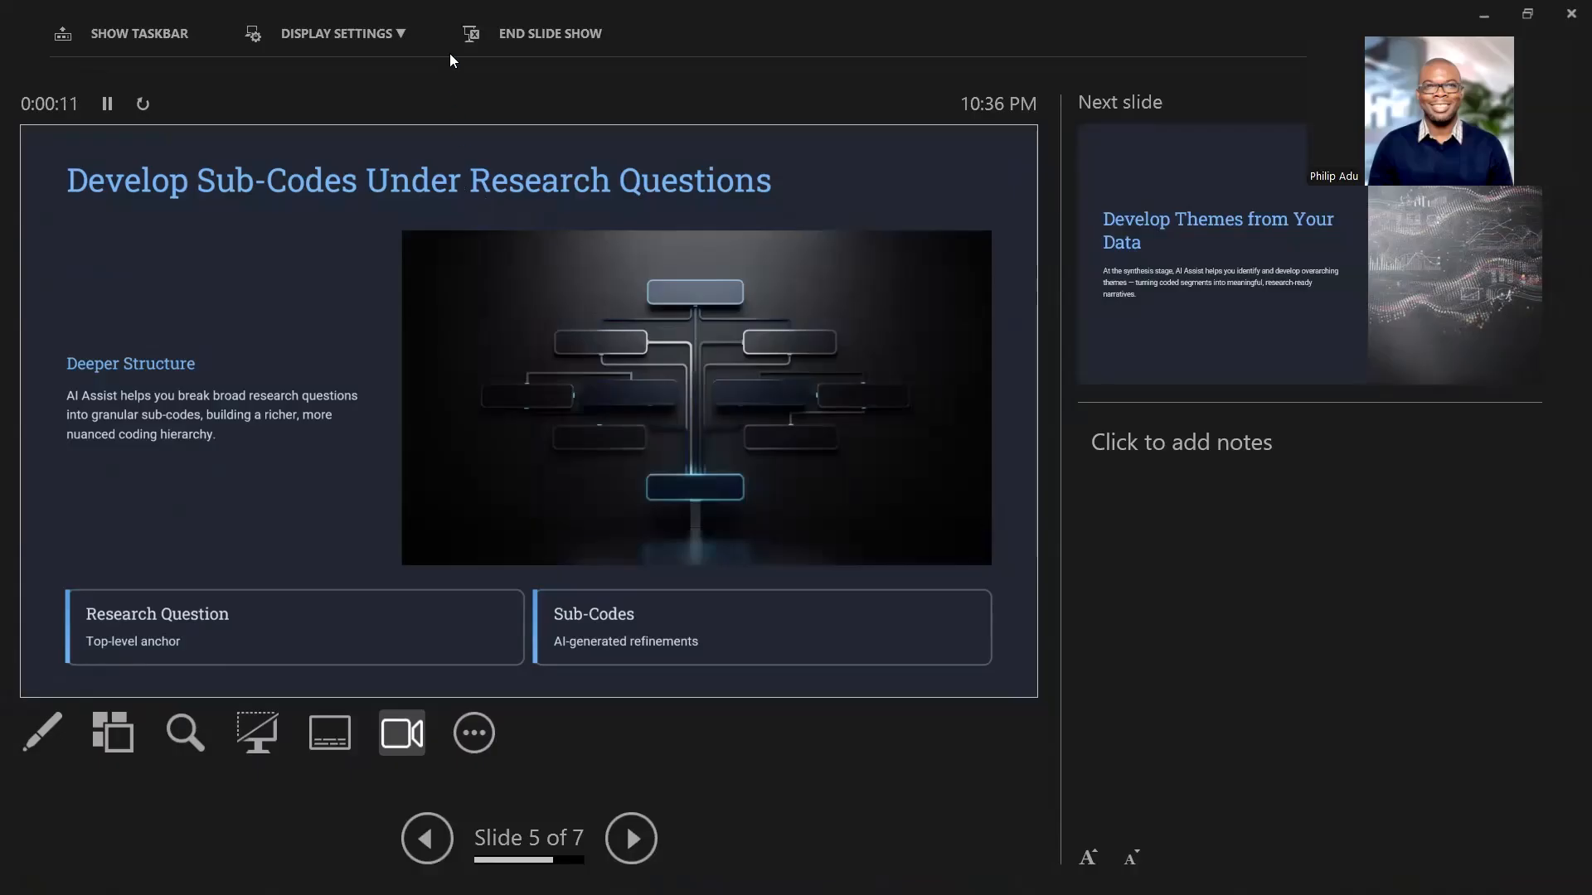
left_click(335, 34)
left_click(387, 76)
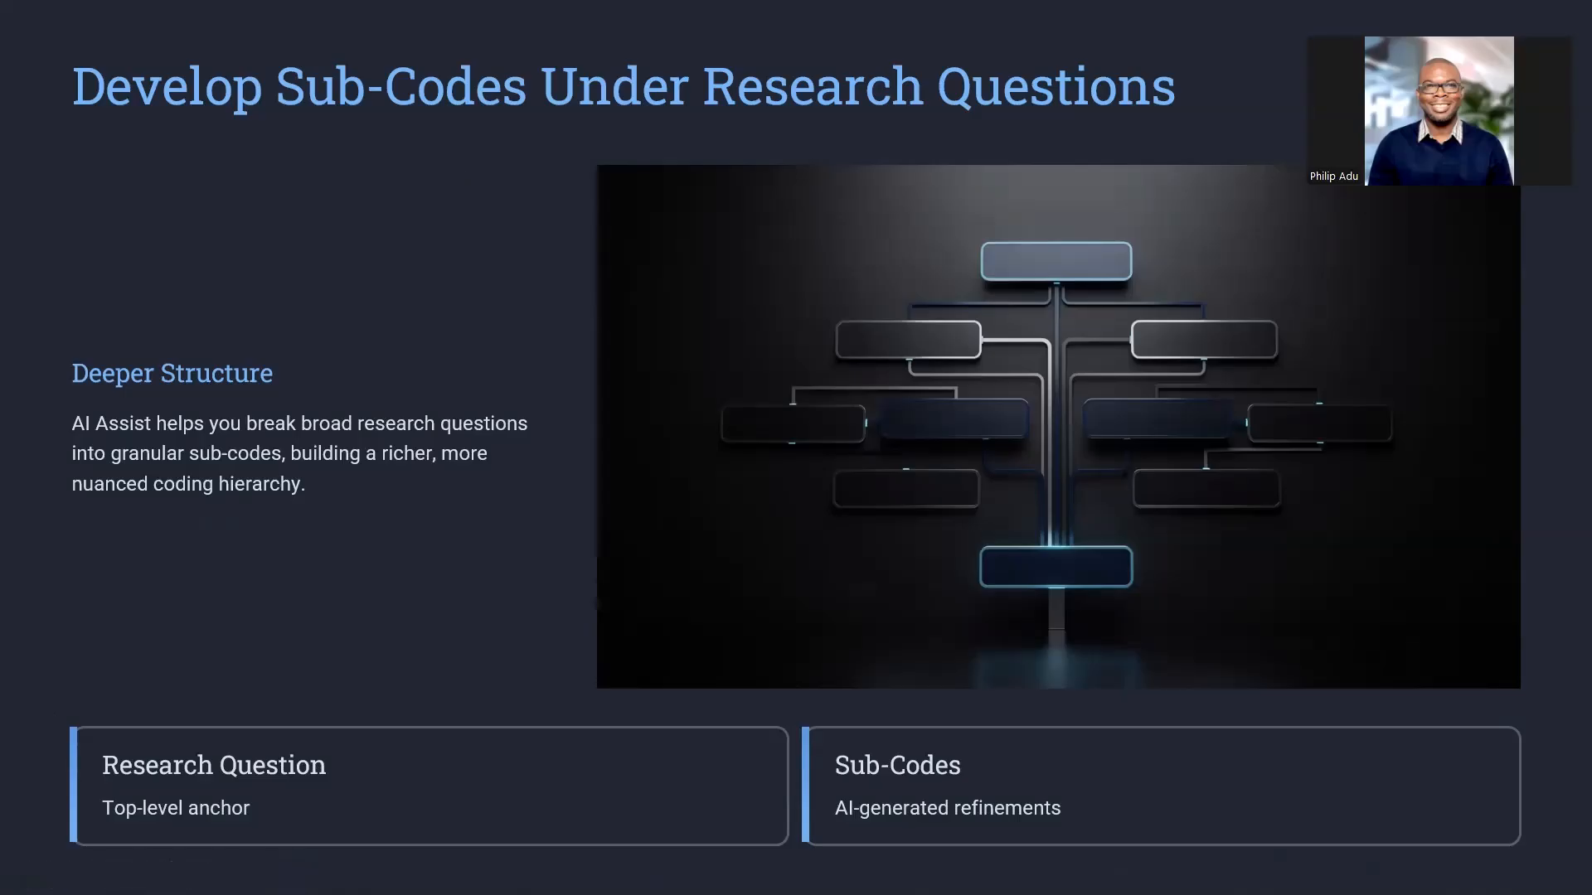
key("Escape")
left_click(1186, 871)
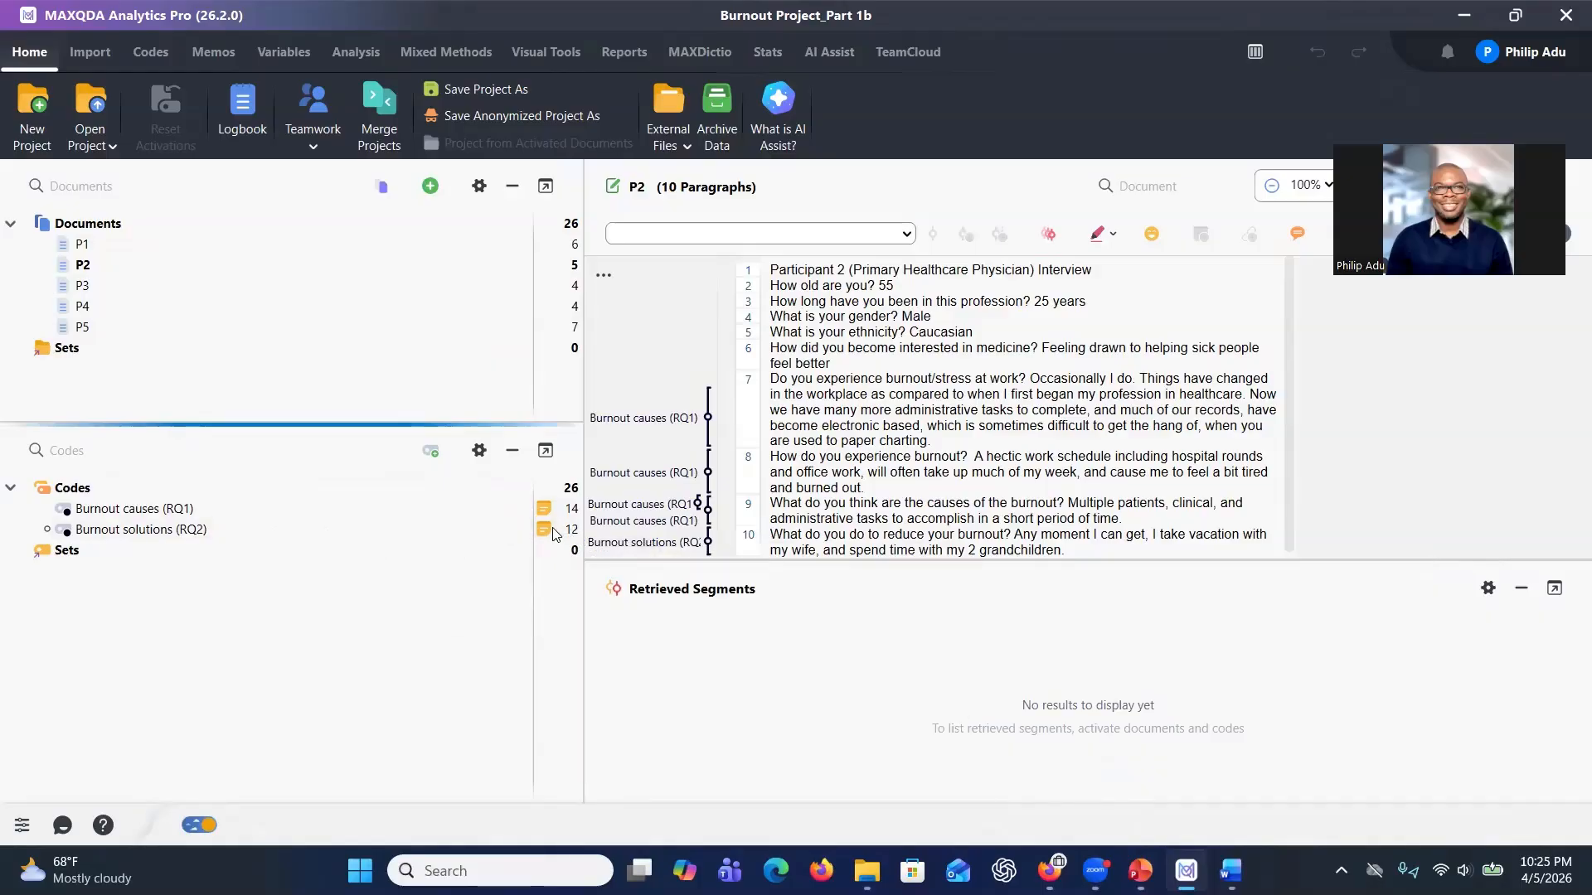
Open the coded segments of Burnout causes (RQ1) and browse the segments from P4 and P5.
double_click(405, 511)
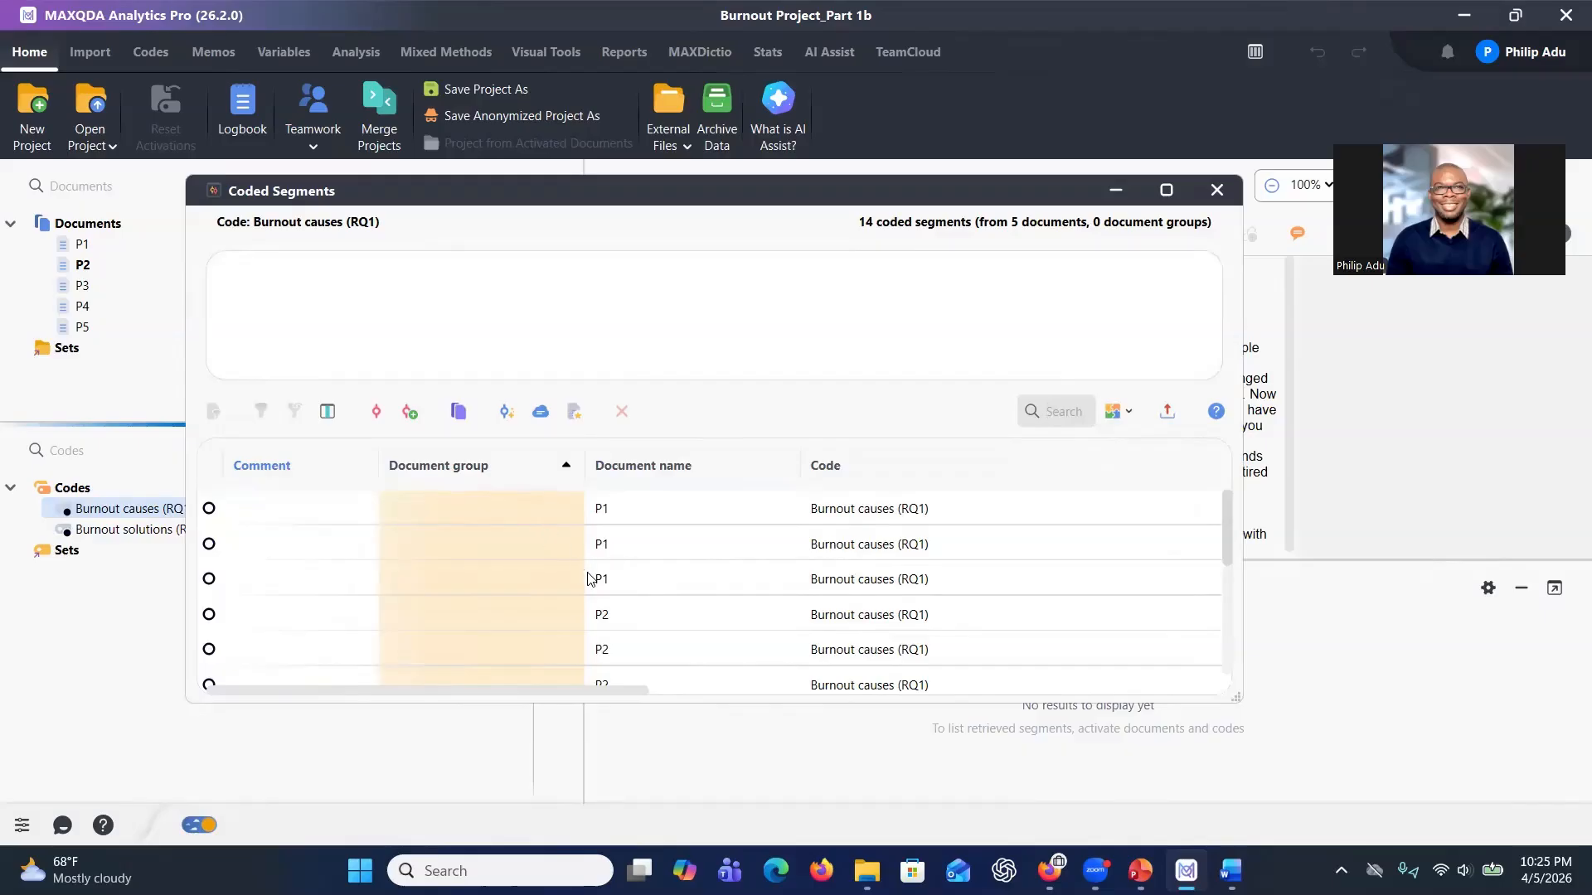
scroll(675, 561, "down", 4)
left_click(727, 549)
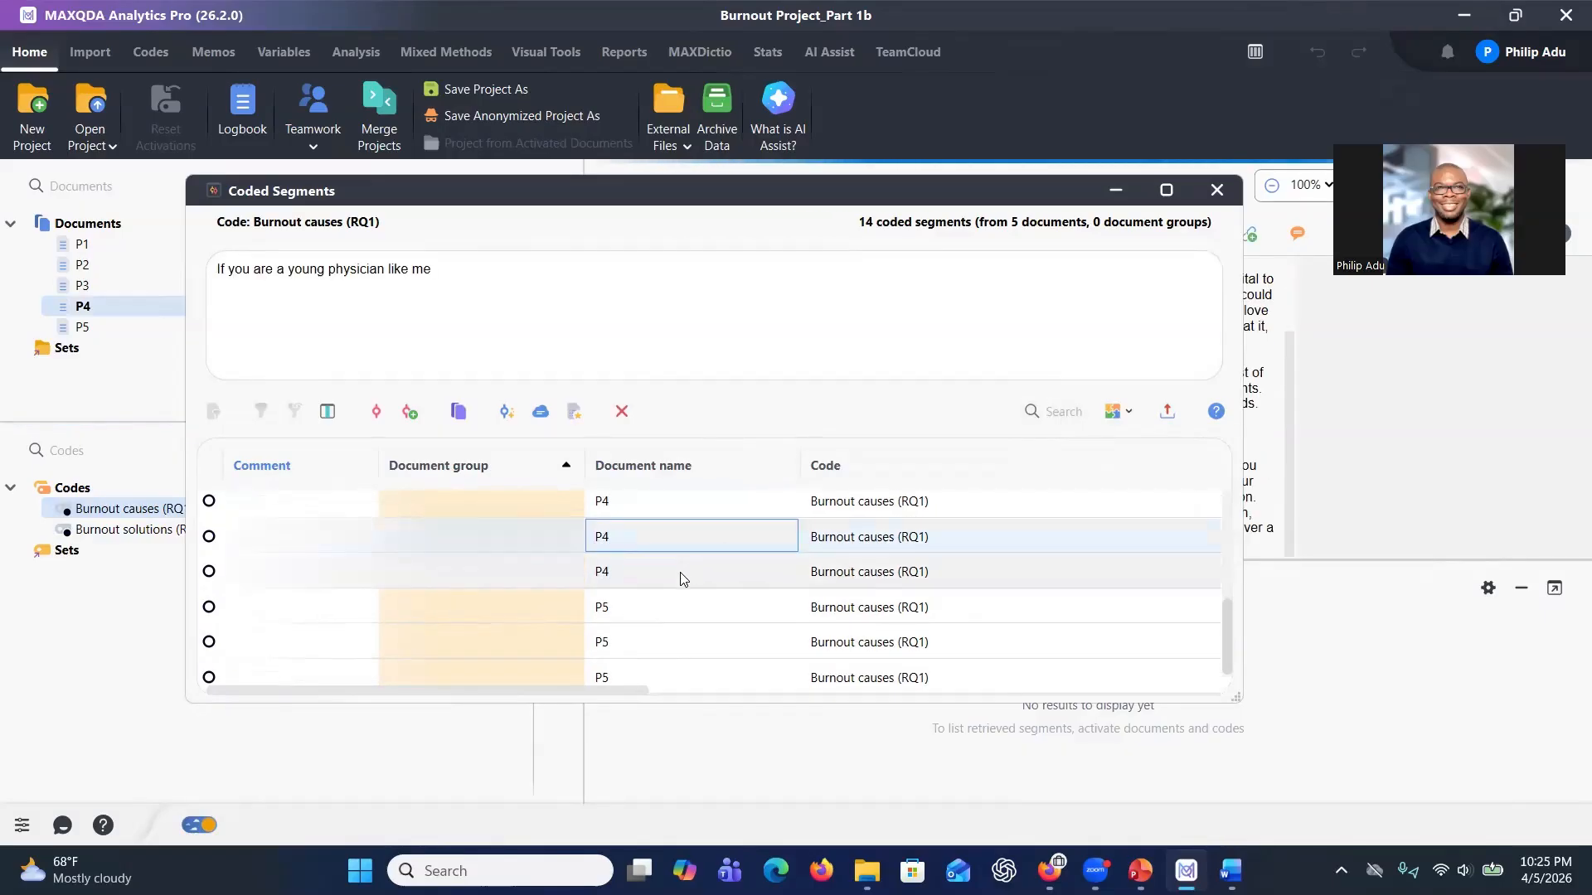
left_click(682, 573)
left_click(611, 605)
left_click(639, 634)
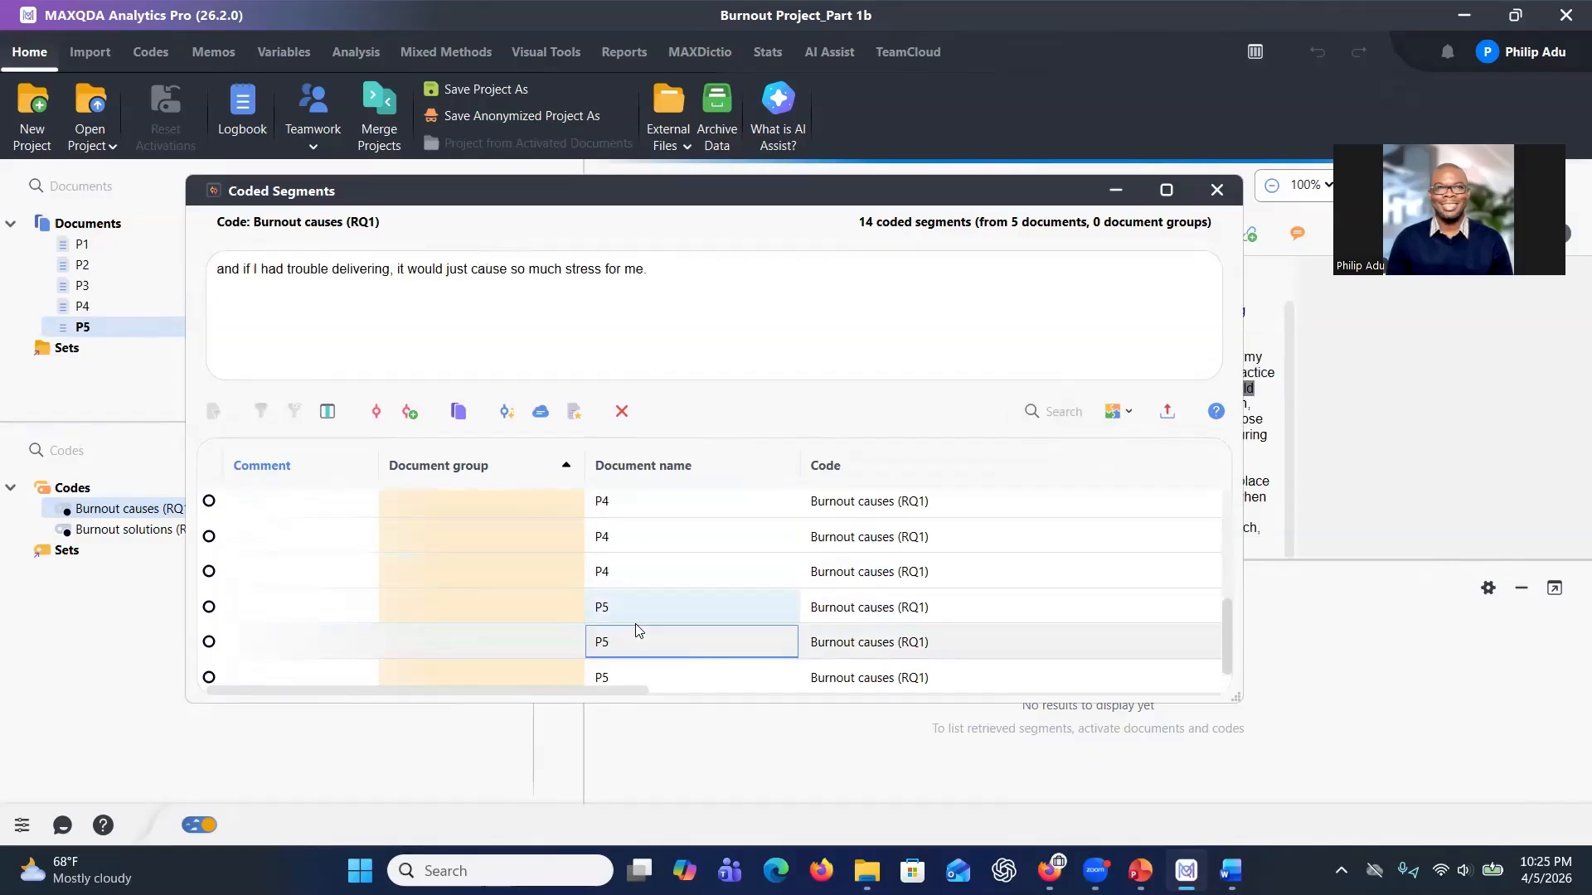
left_click(718, 618)
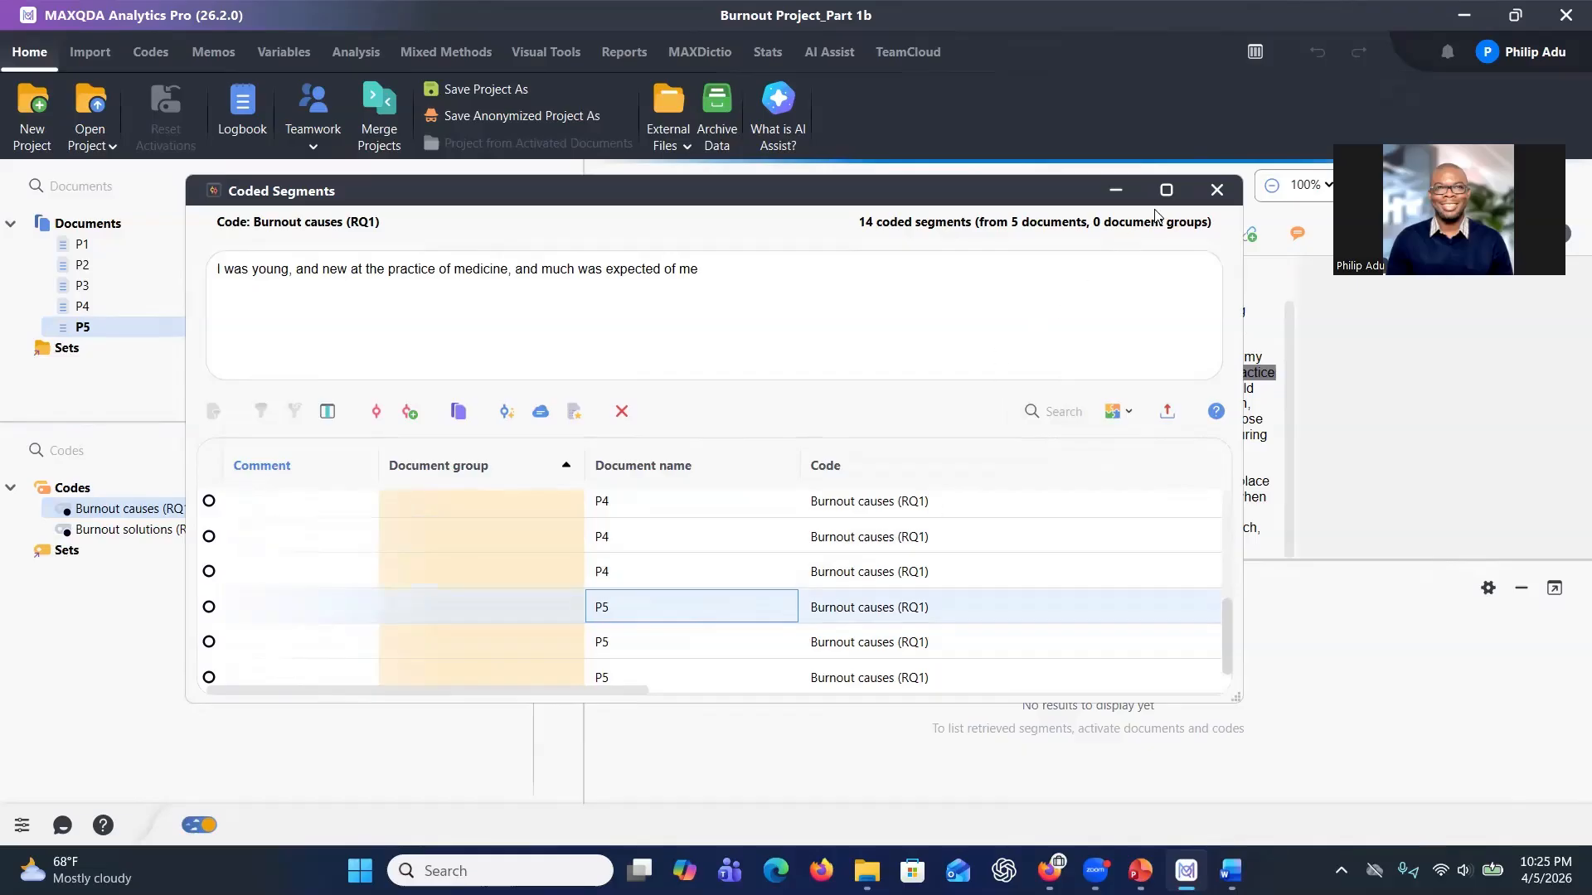
left_click(1217, 191)
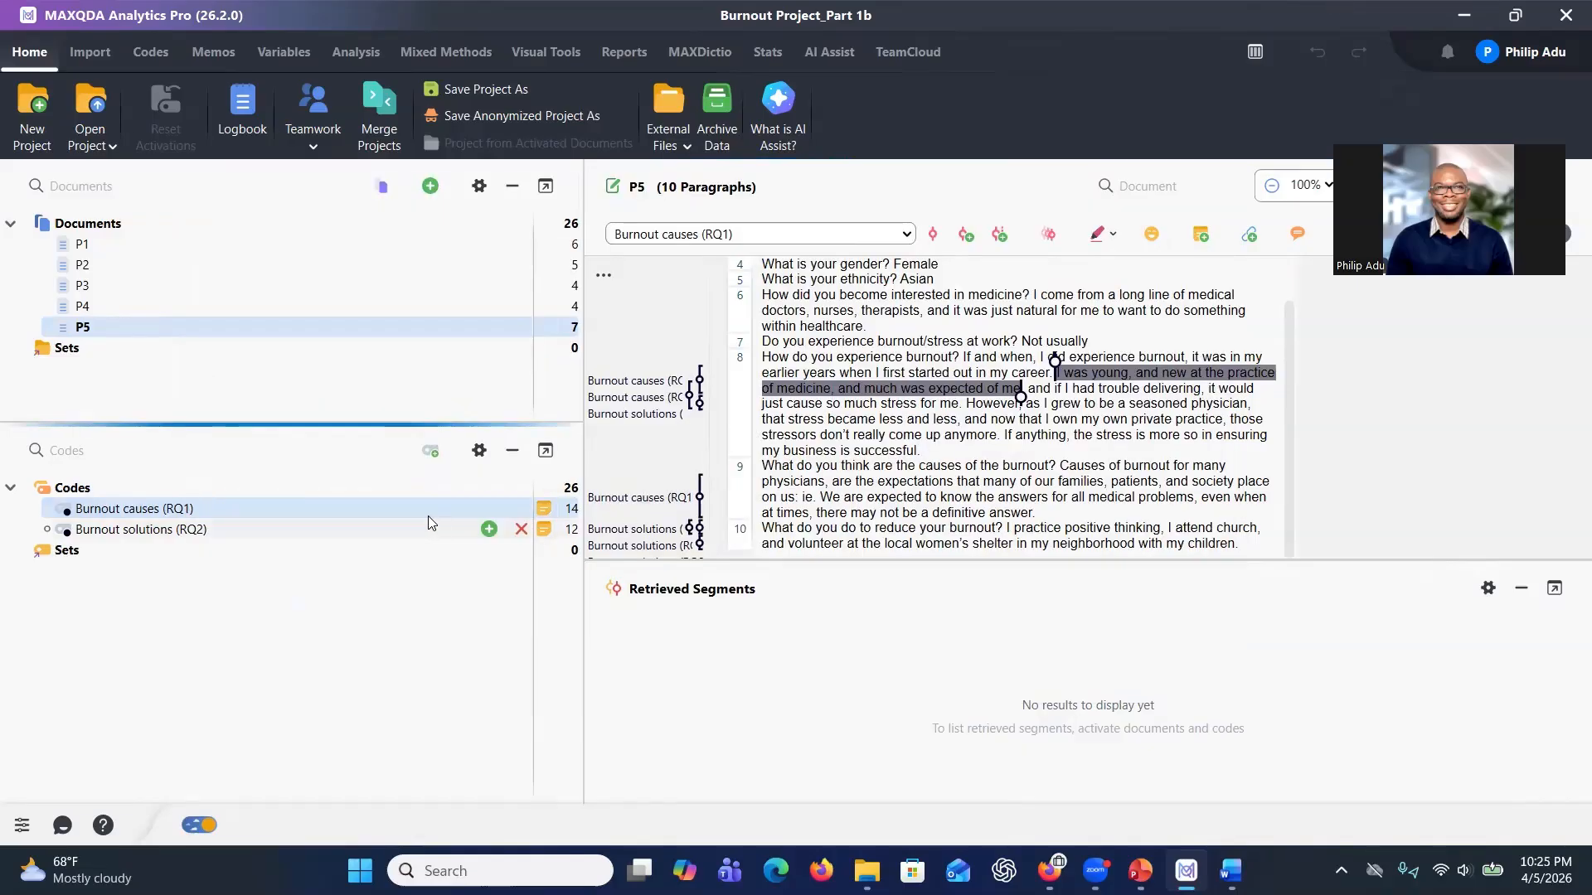
Request AI Assist subcode suggestions for the Burnout causes (RQ1) code in English.
right_click(303, 508)
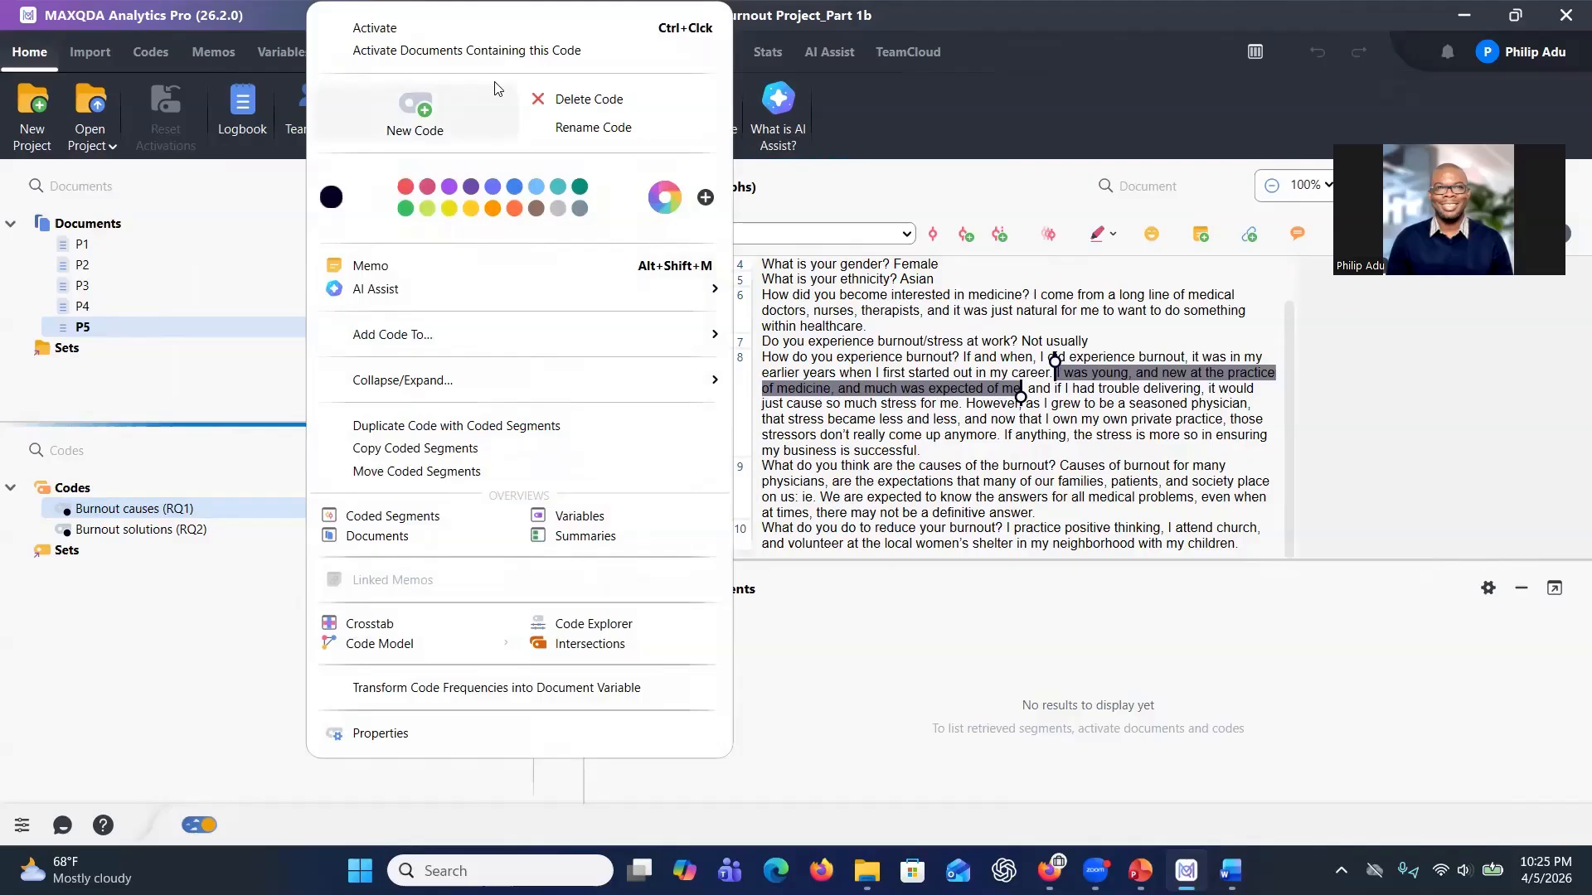
left_click(984, 141)
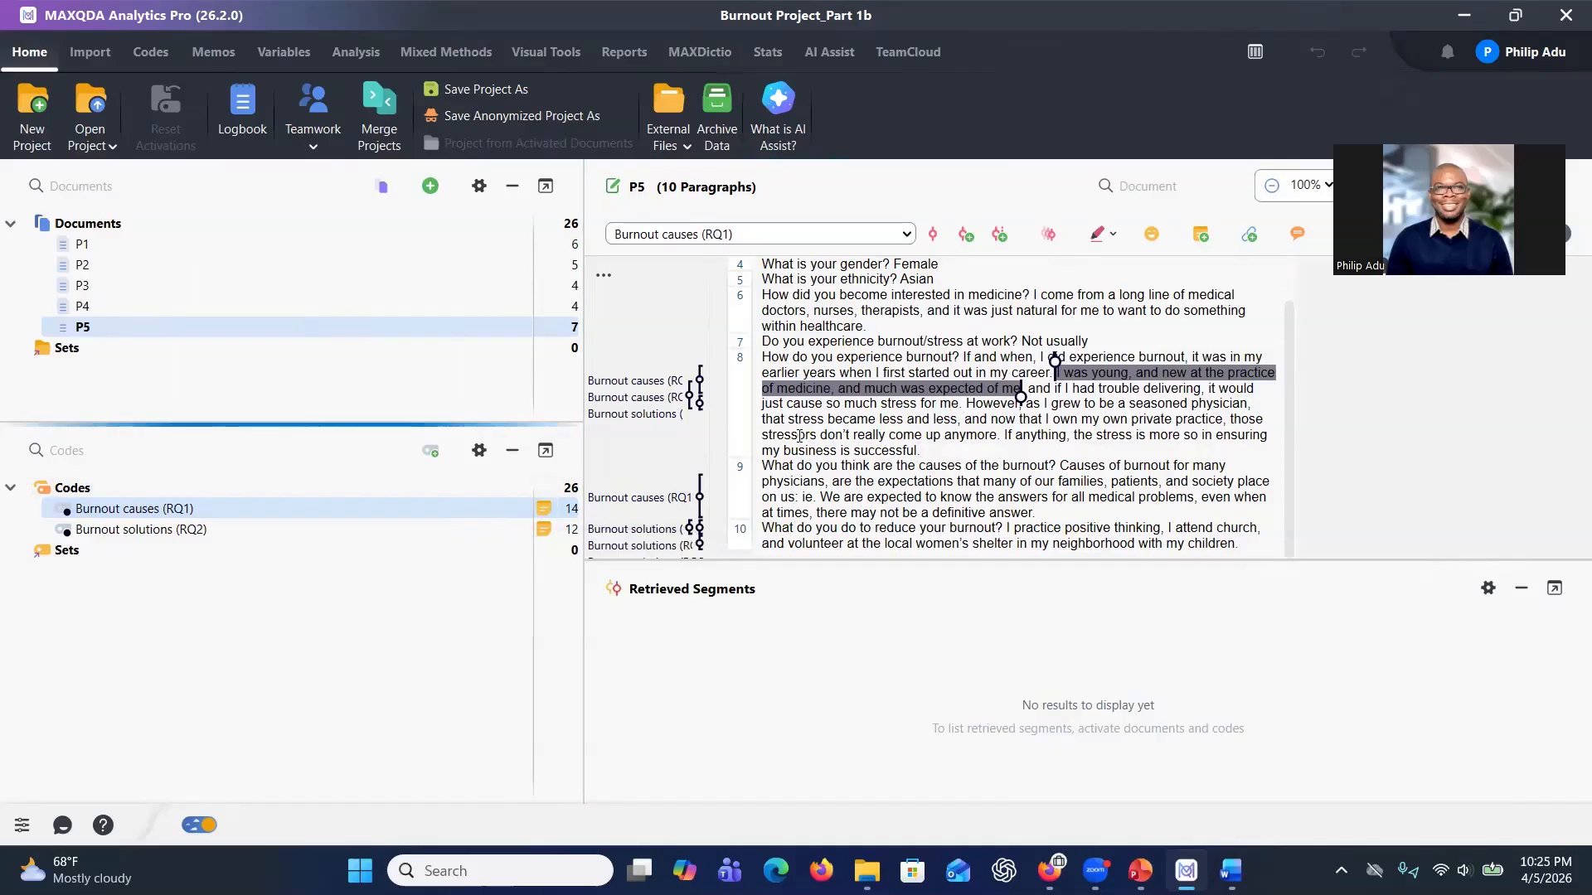
mouse_move(490, 516)
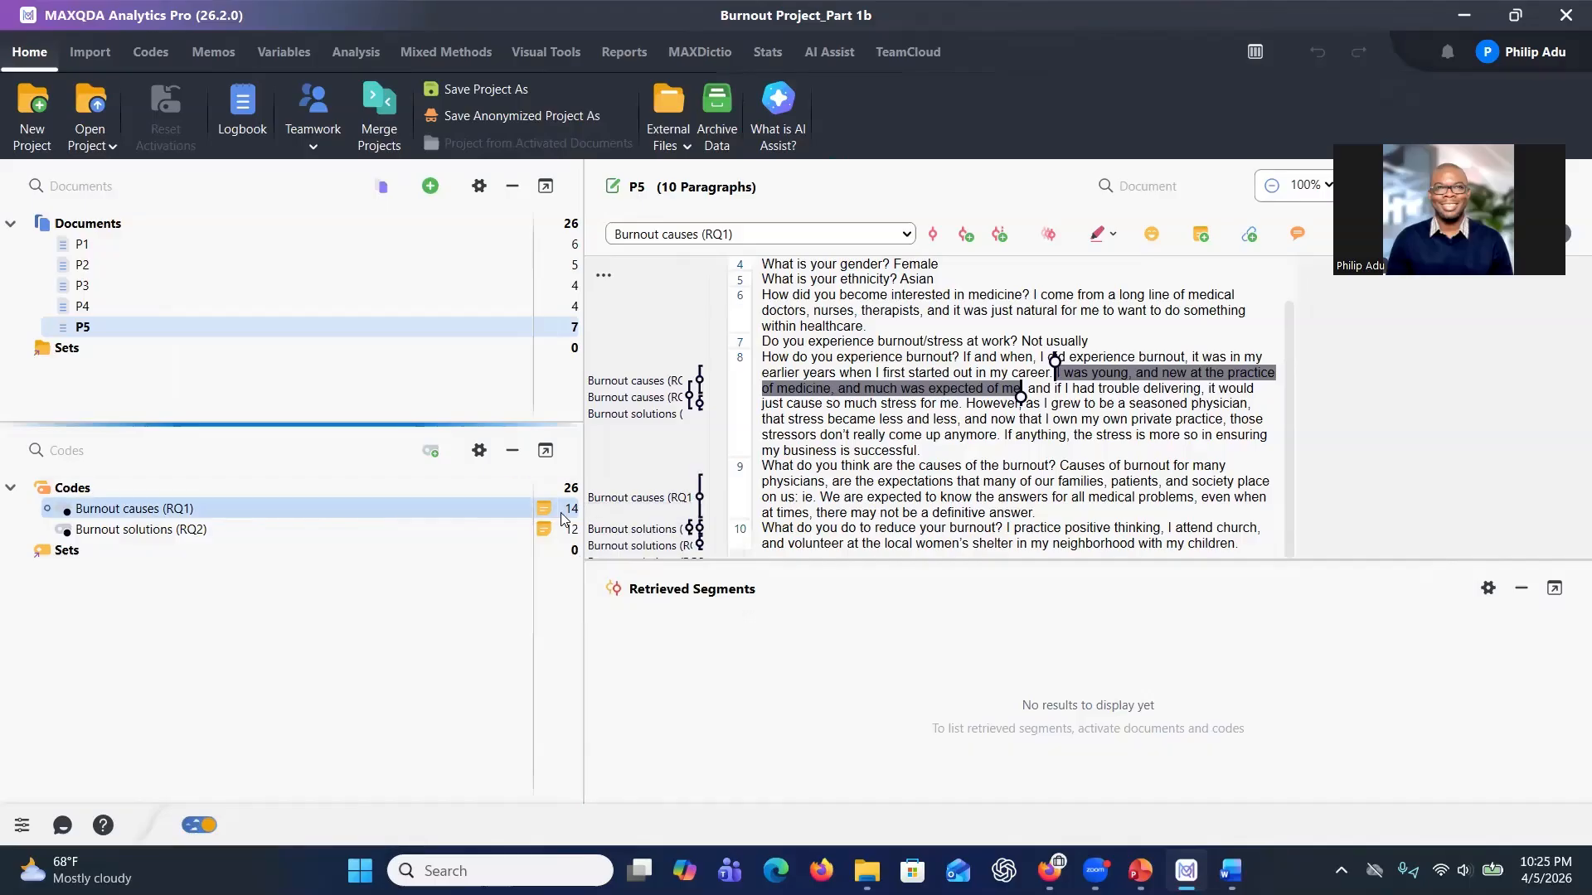
right_click(430, 510)
mouse_move(569, 297)
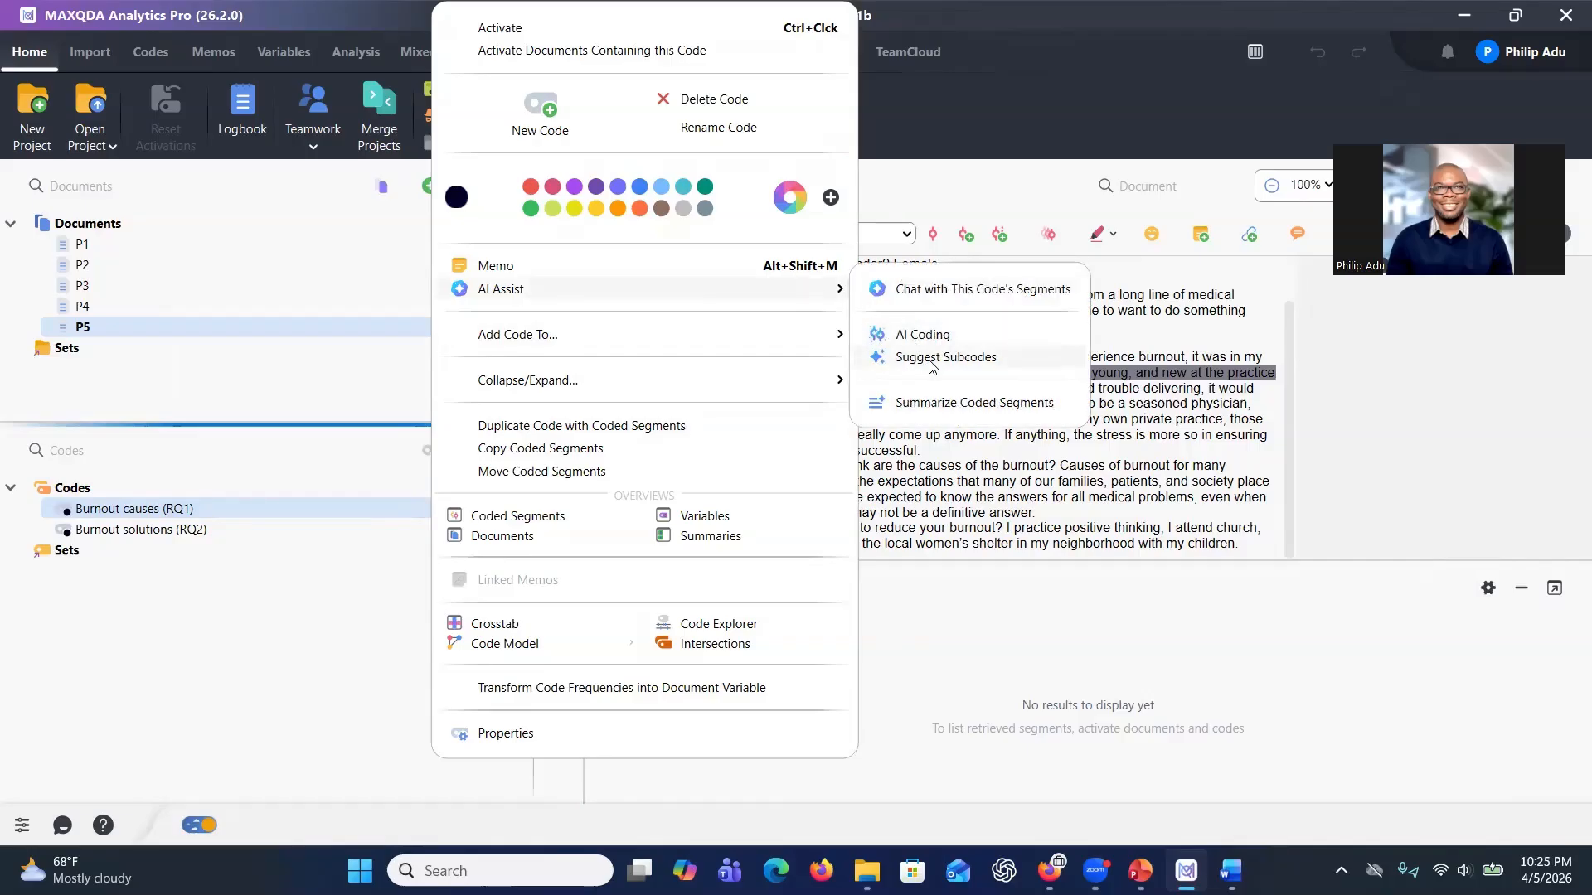
left_click(931, 364)
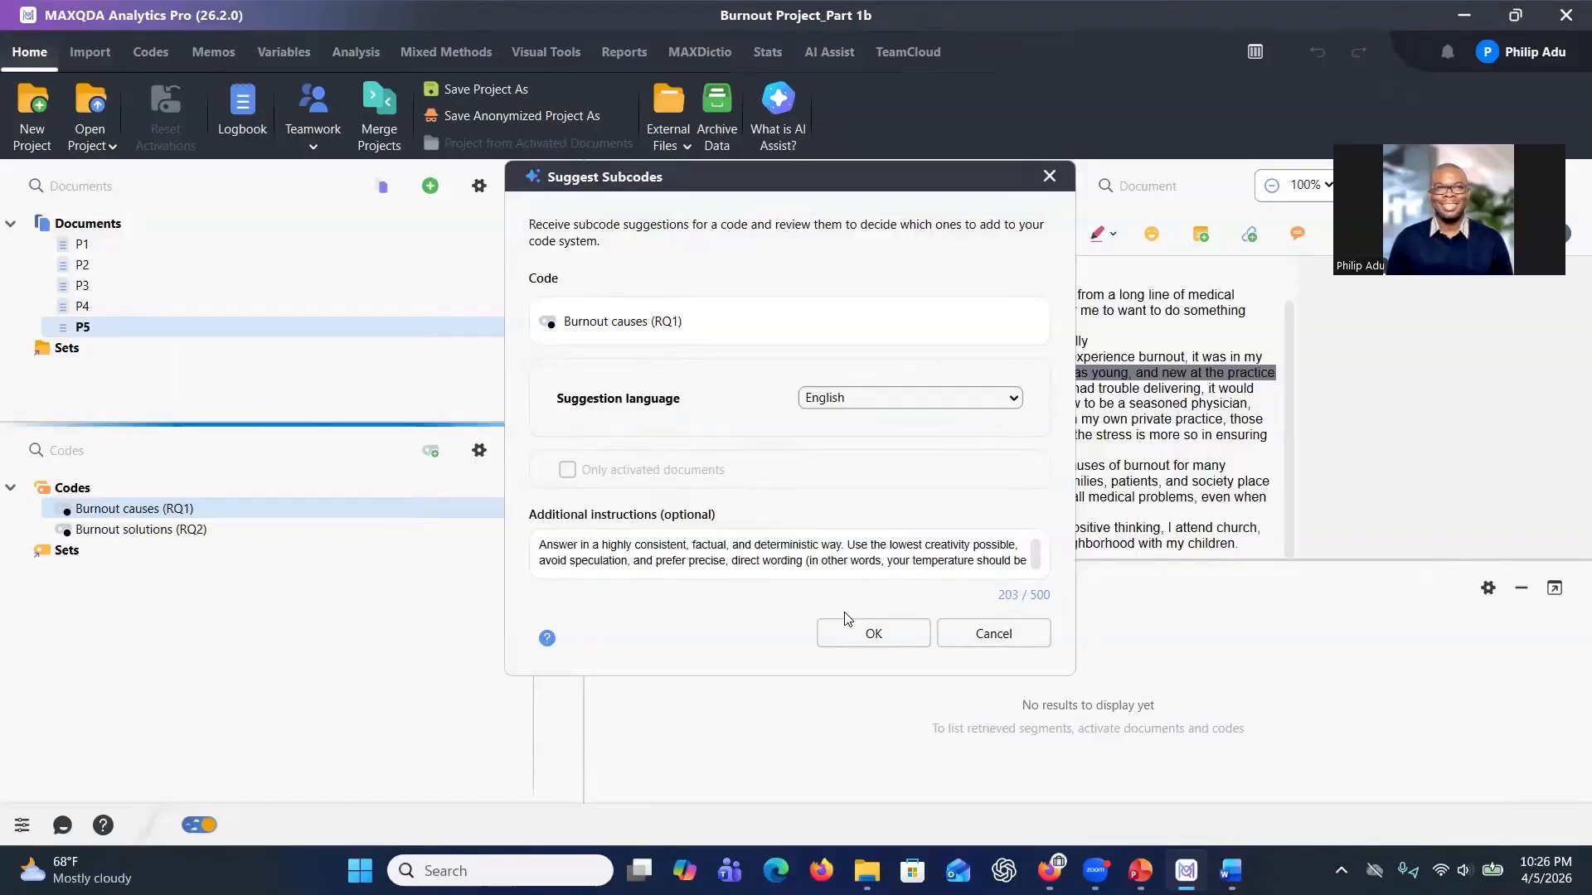
left_click(858, 635)
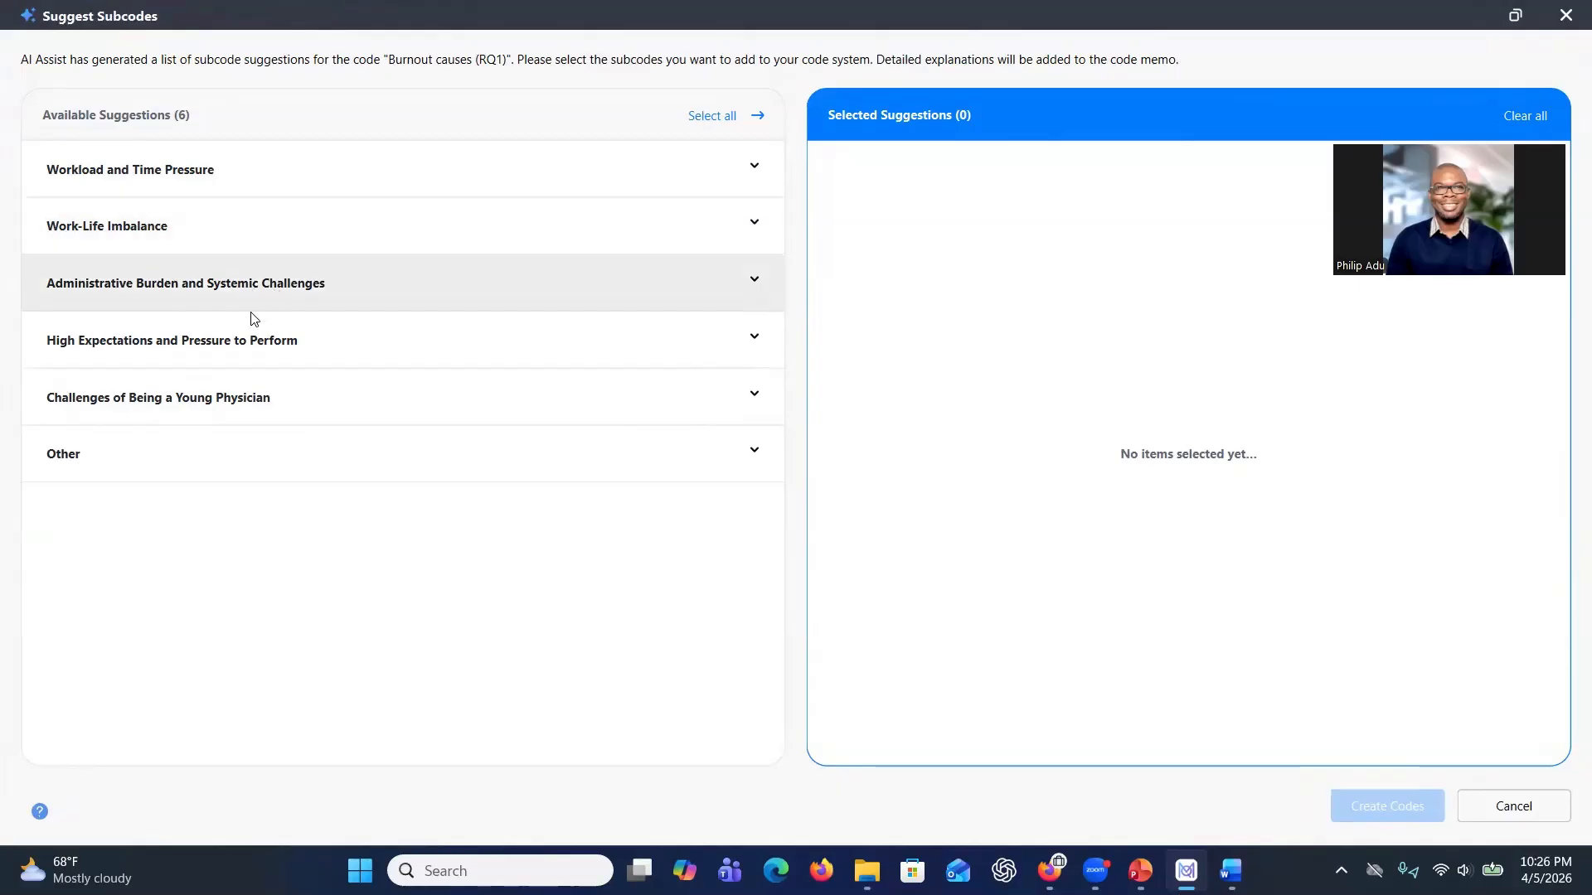
Expand the suggested subcodes to read their descriptions, example aspects and delimitations.
left_click(276, 470)
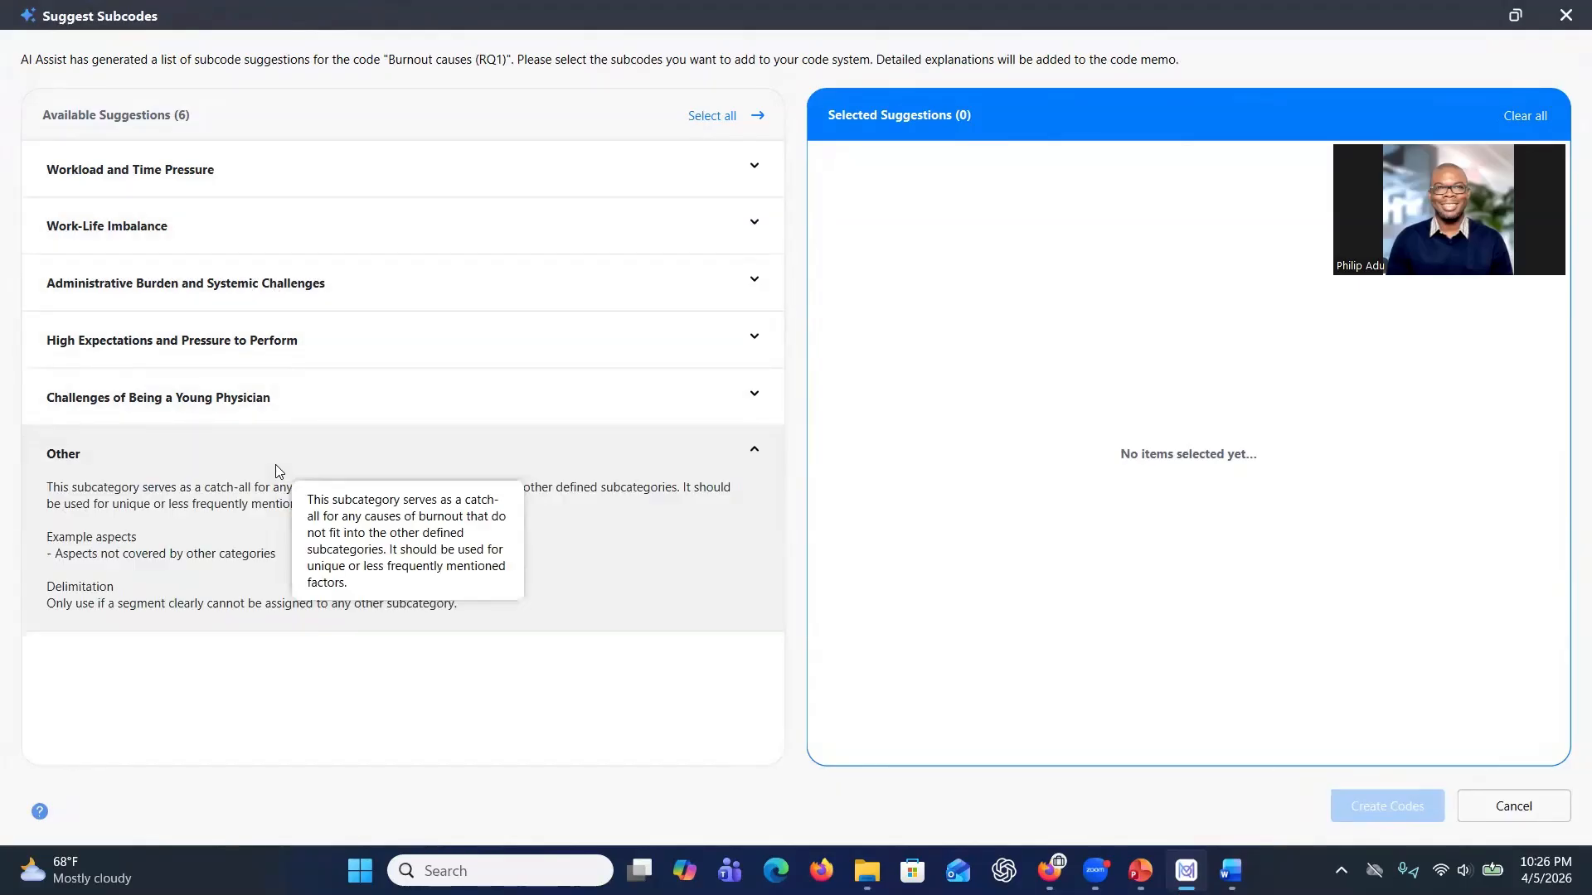
left_click(282, 170)
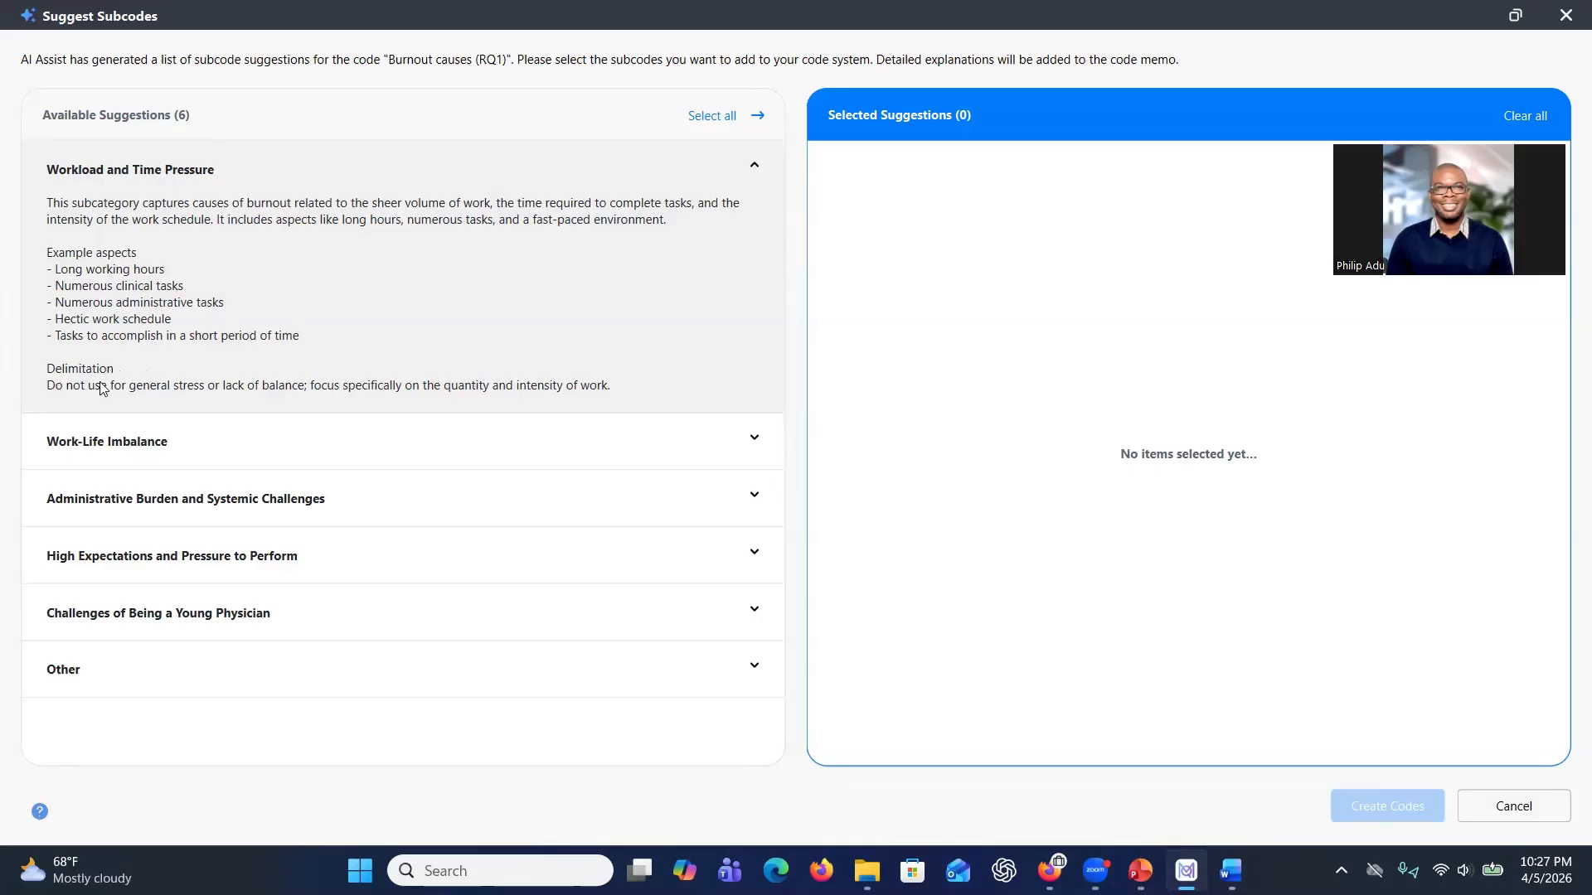
left_click(145, 435)
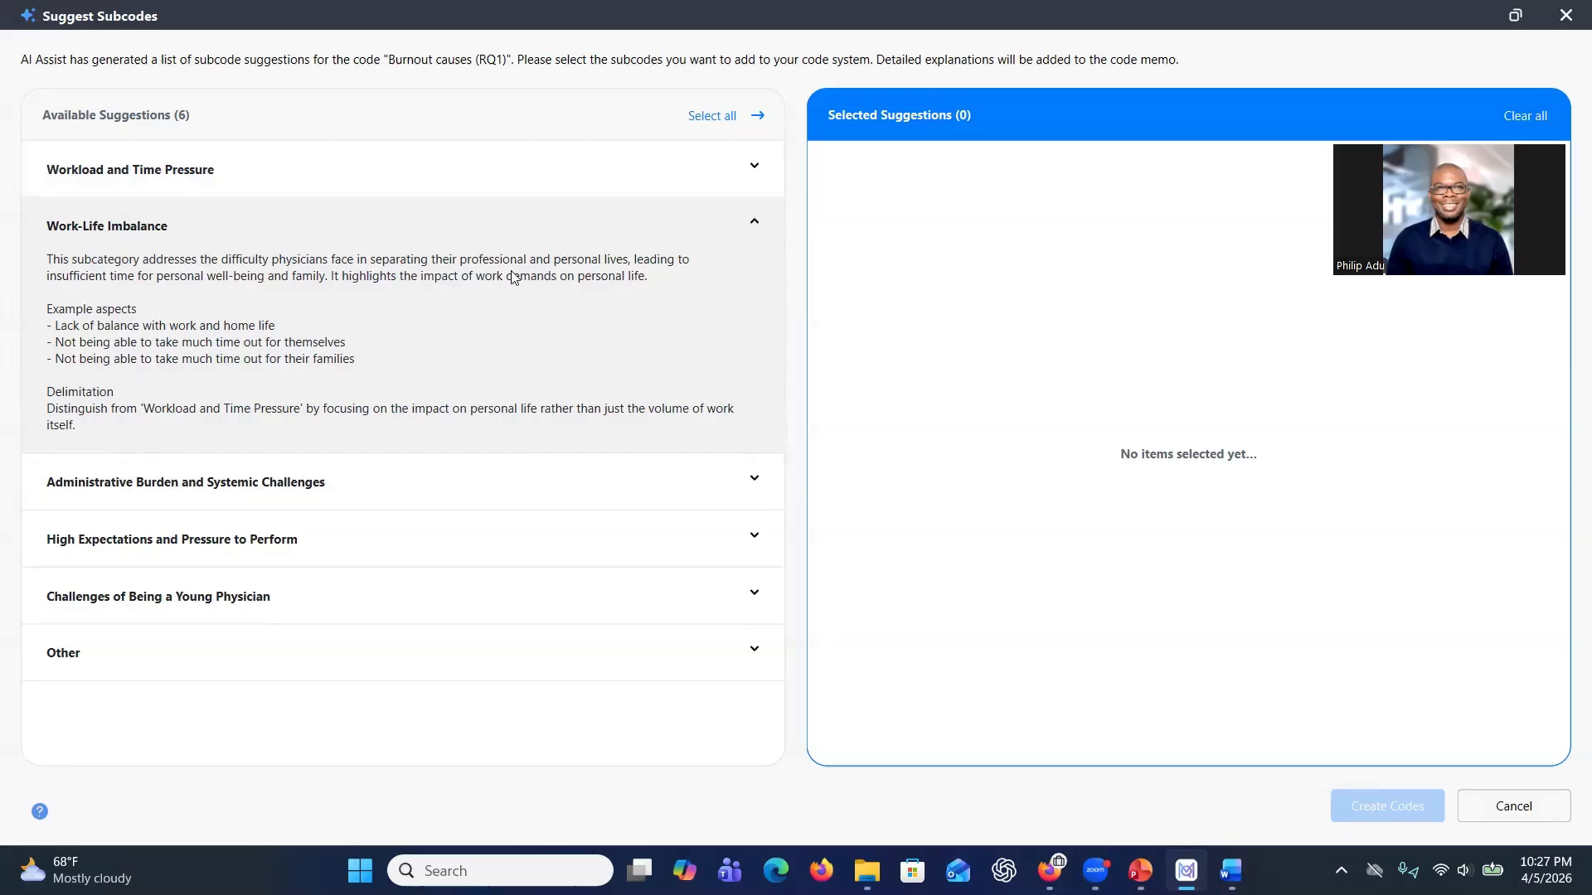
left_click(501, 182)
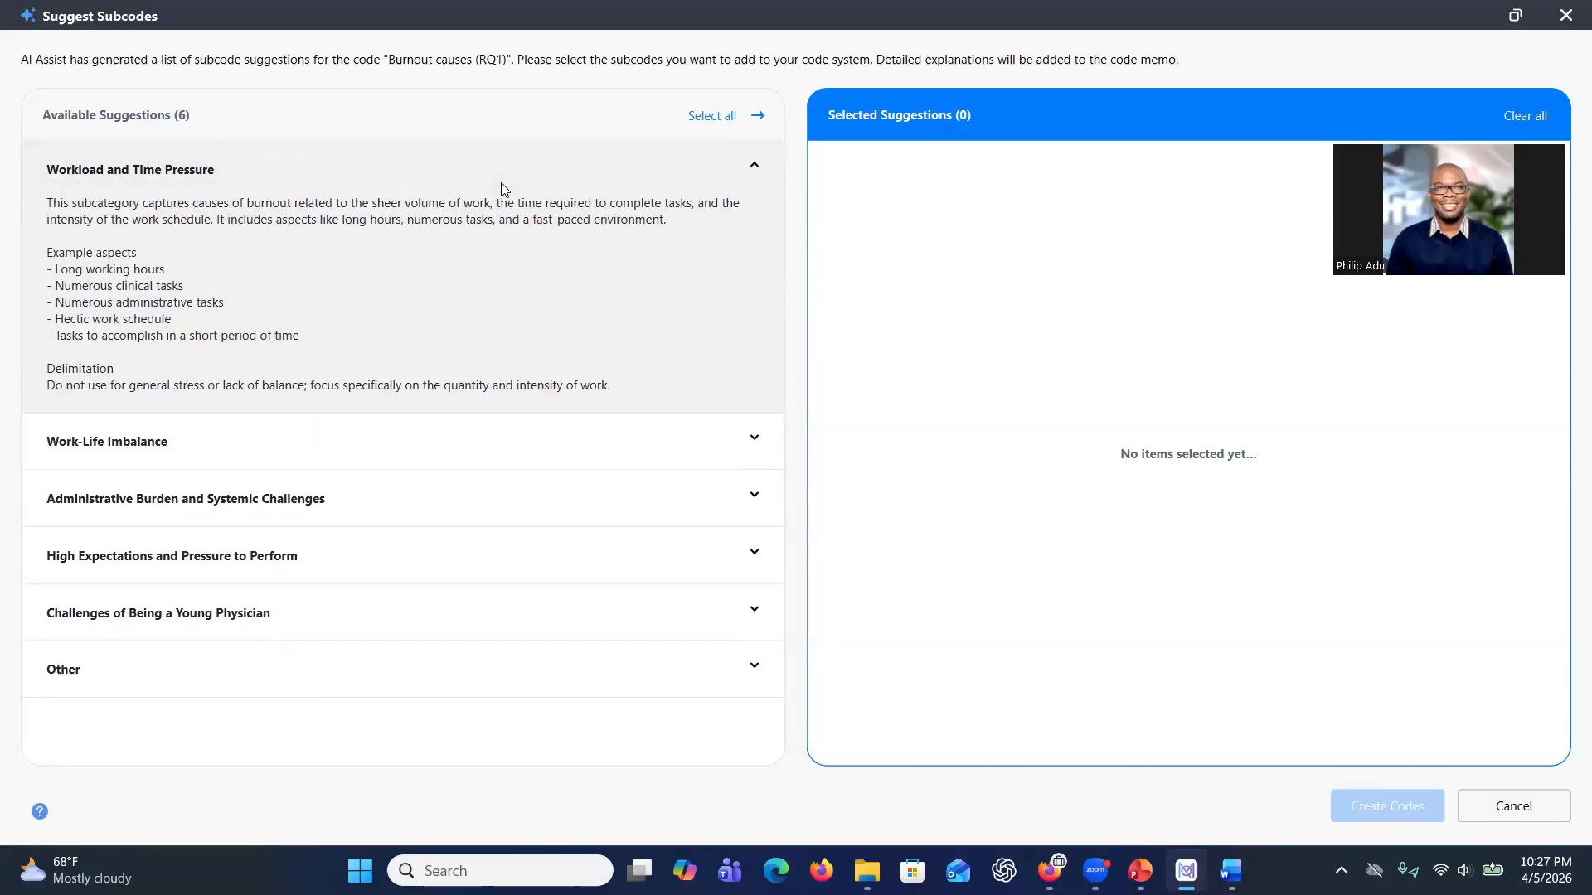
Select all suggested subcodes except Other and create them under Burnout causes (RQ1).
left_click(724, 120)
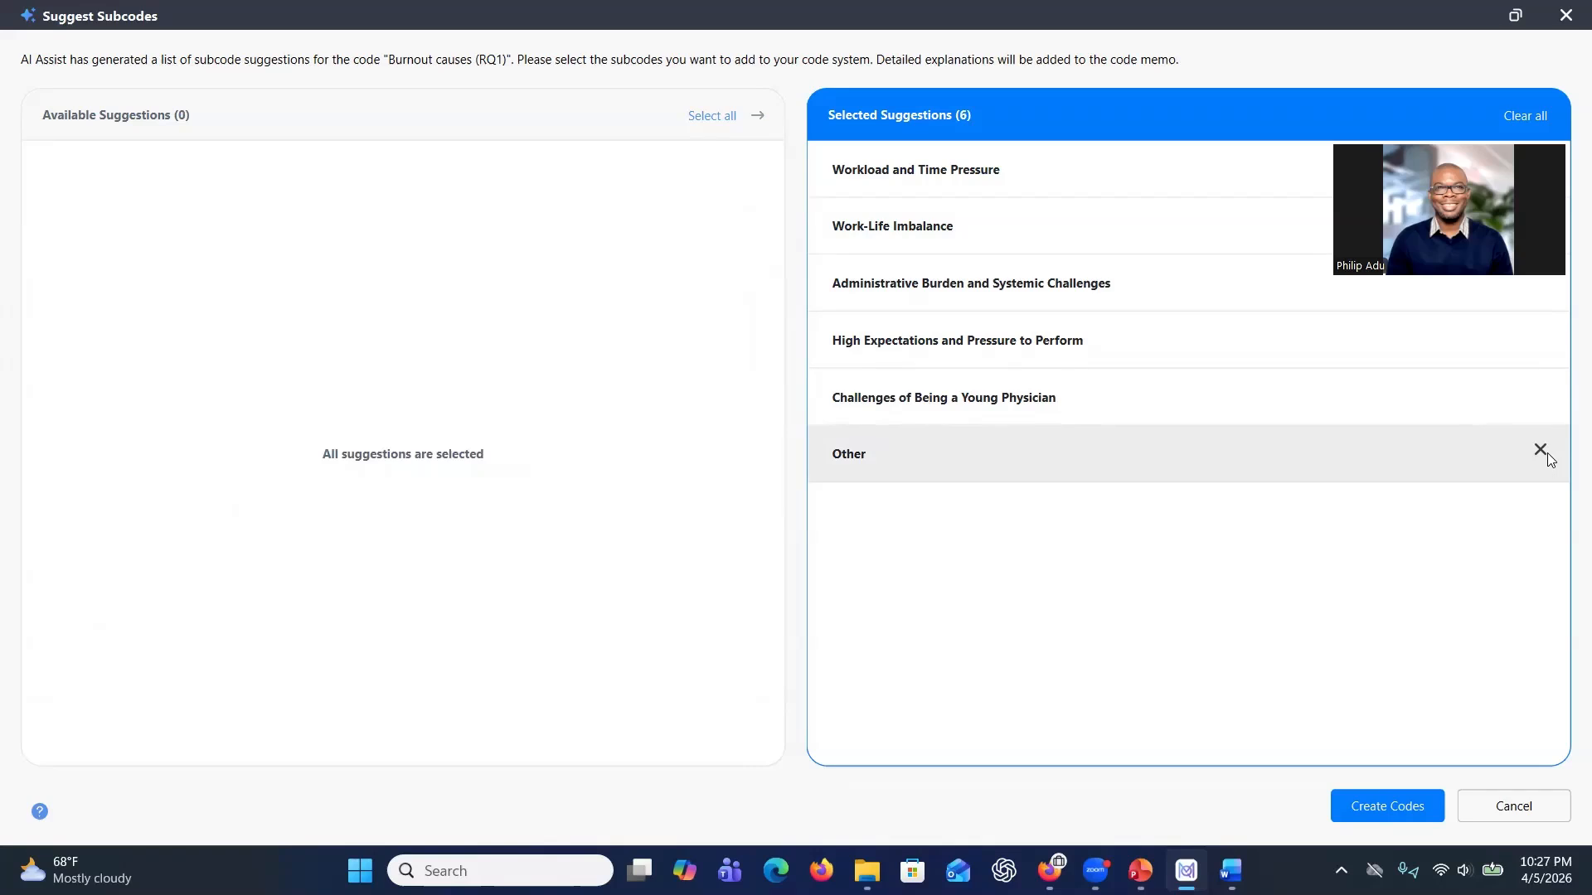
left_click(868, 469)
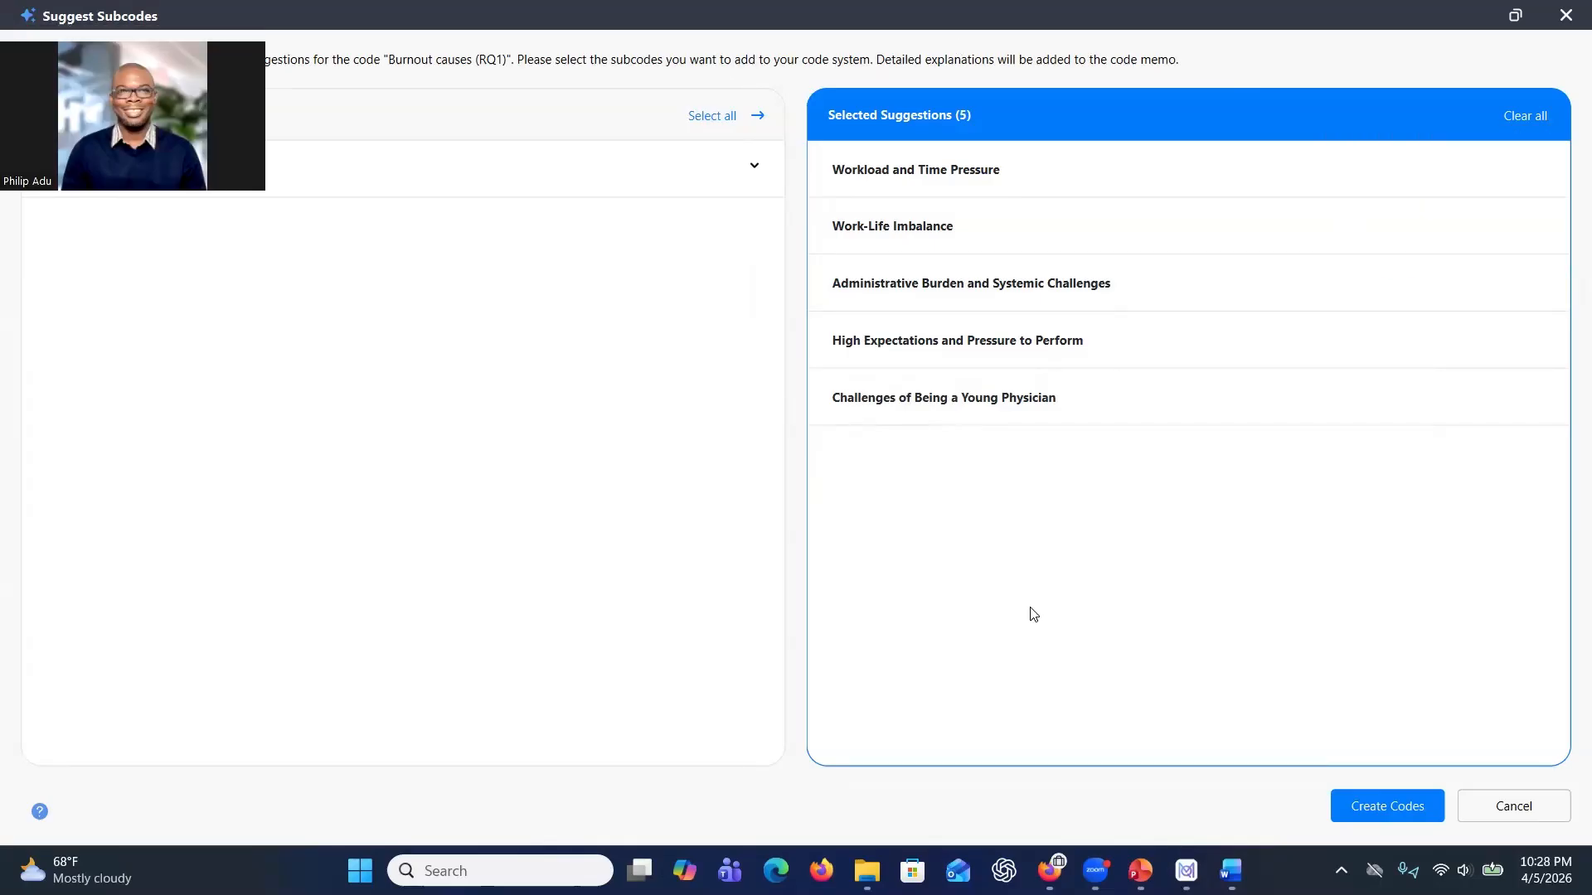
left_click(1386, 805)
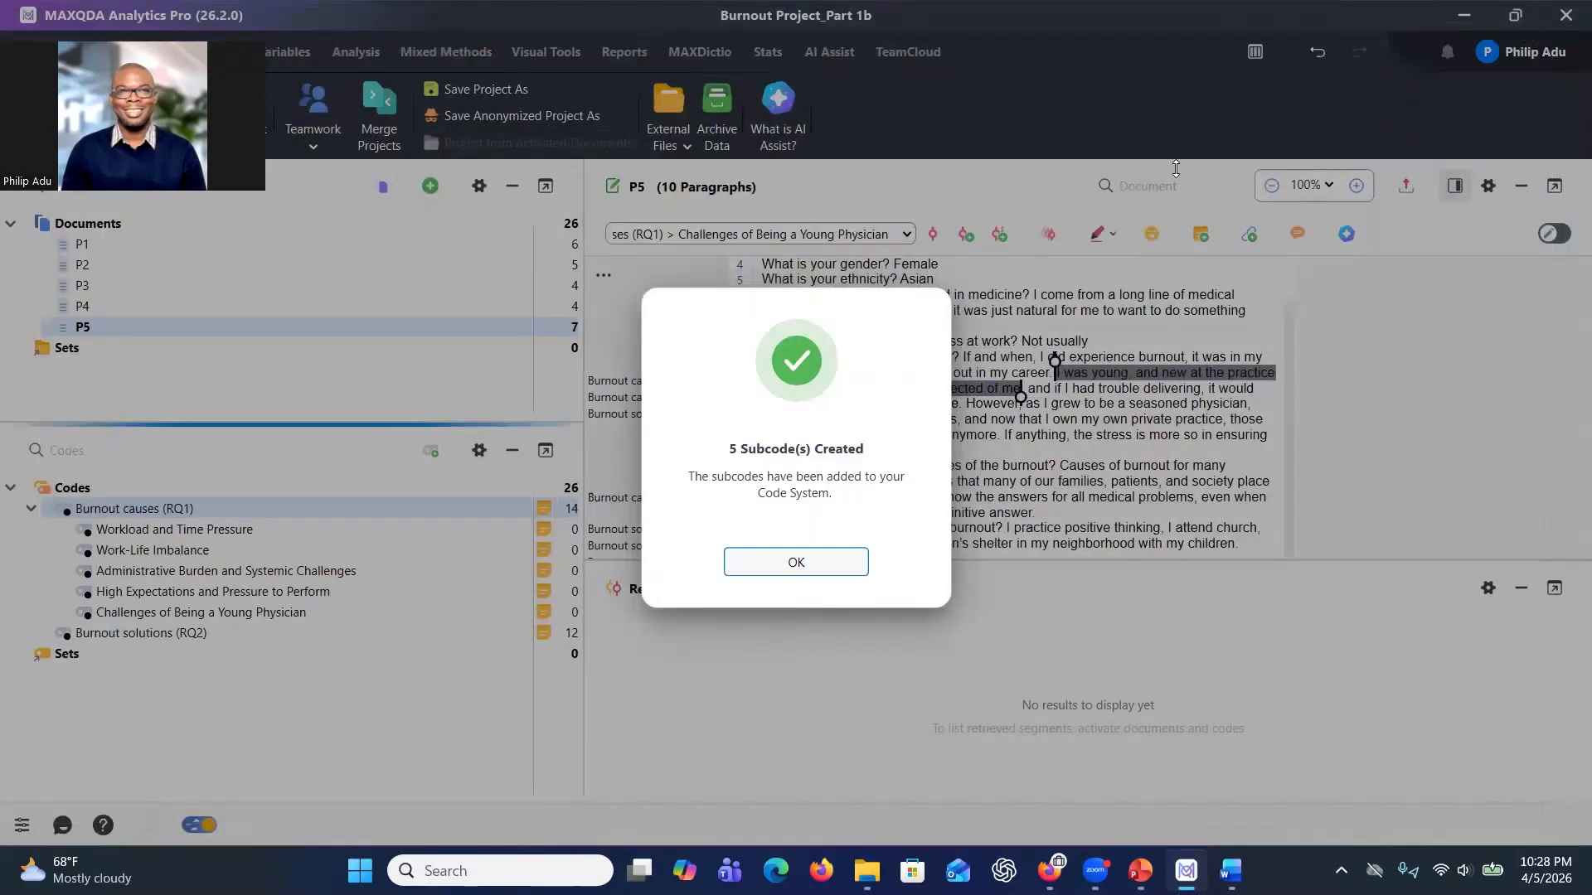
left_click(796, 562)
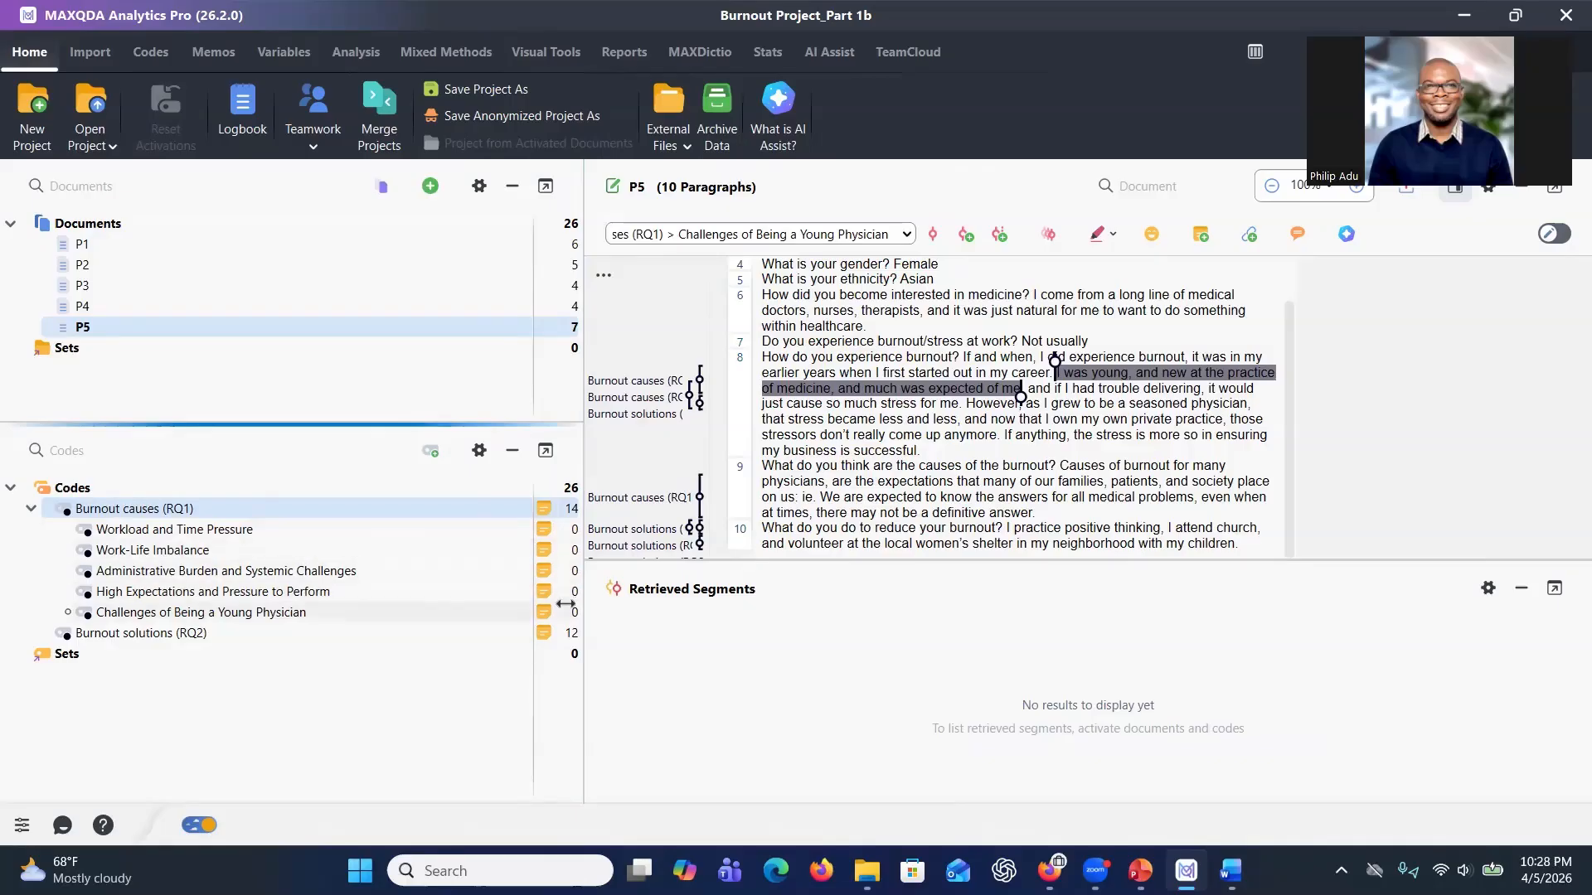
Open the coded segments of Burnout causes (RQ1) and review the P1 segments.
double_click(311, 508)
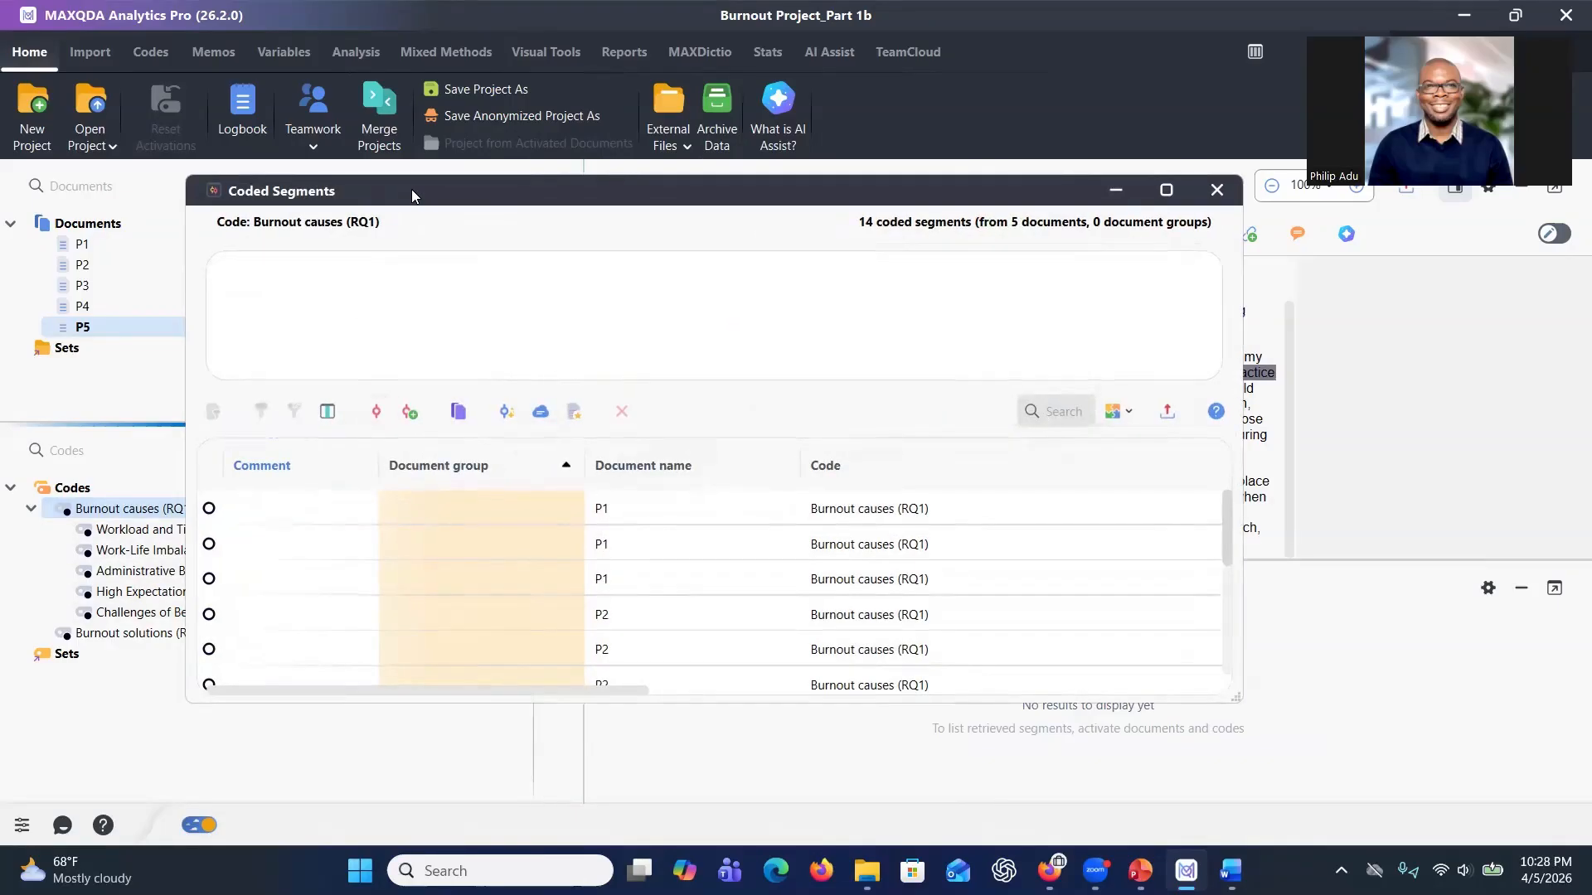
left_click_drag(411, 189, 742, 93)
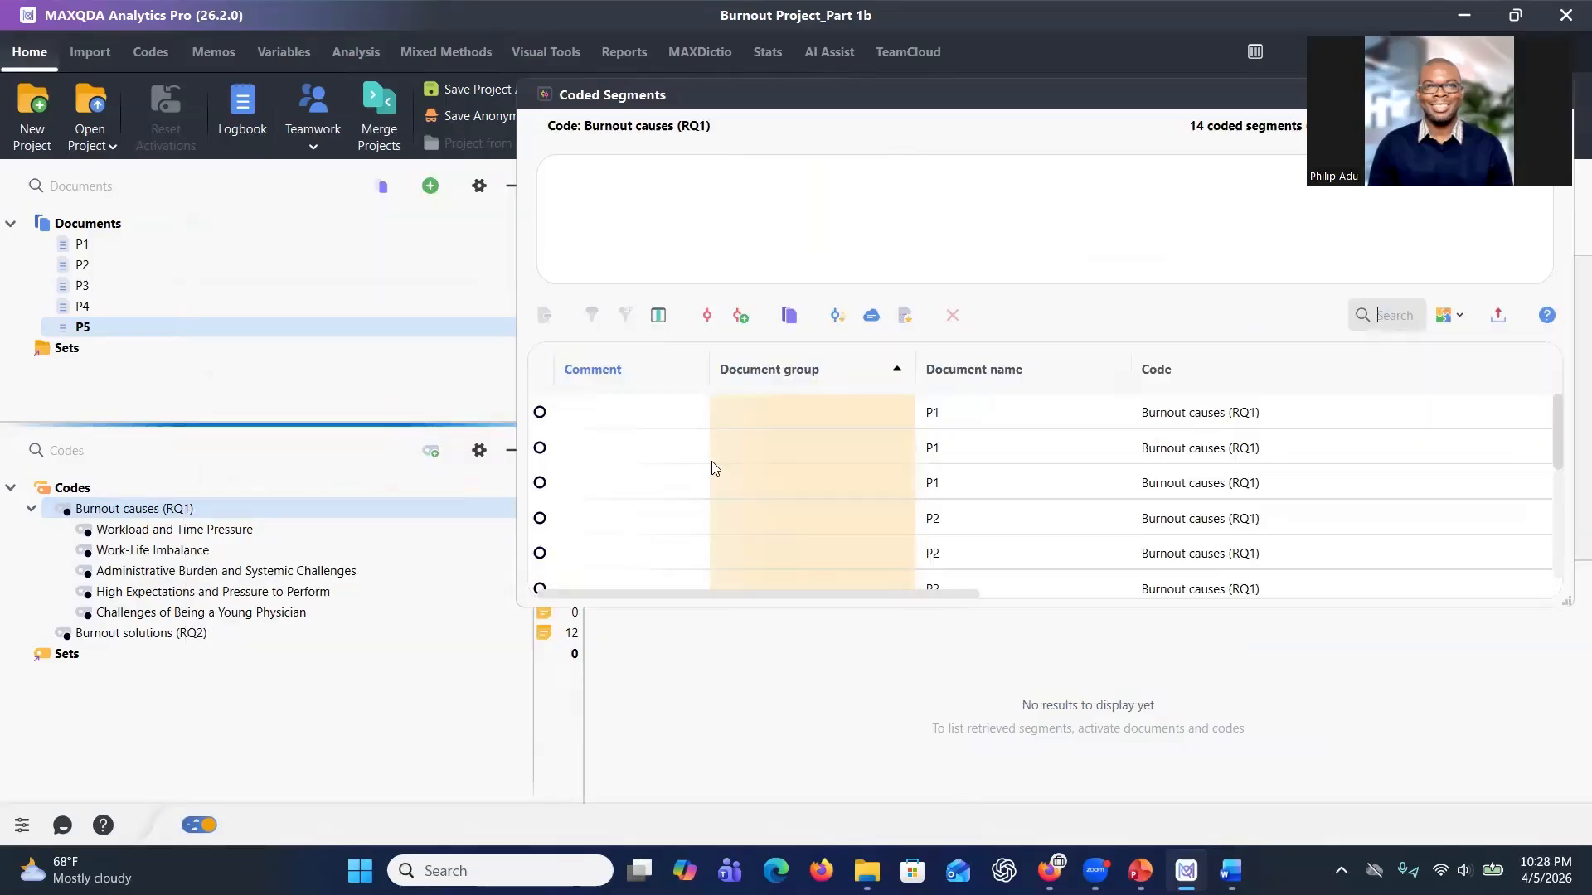
left_click(662, 411)
left_click(655, 458)
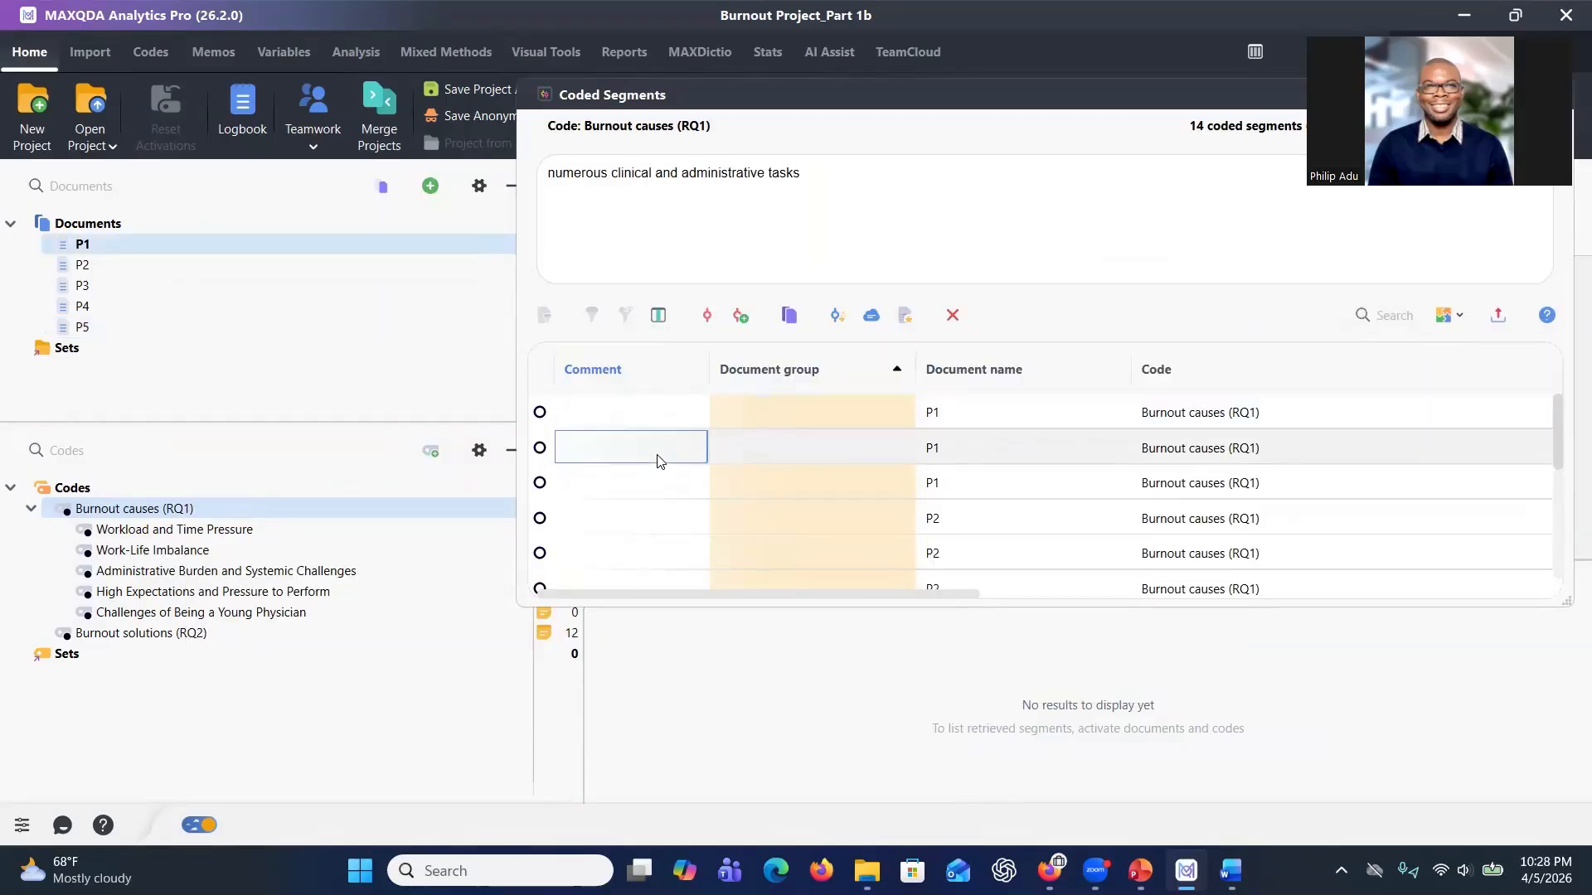
Code the P1 passage "Long hours" with the Workload and Time Pressure subcode.
left_click(648, 494)
left_click(629, 412)
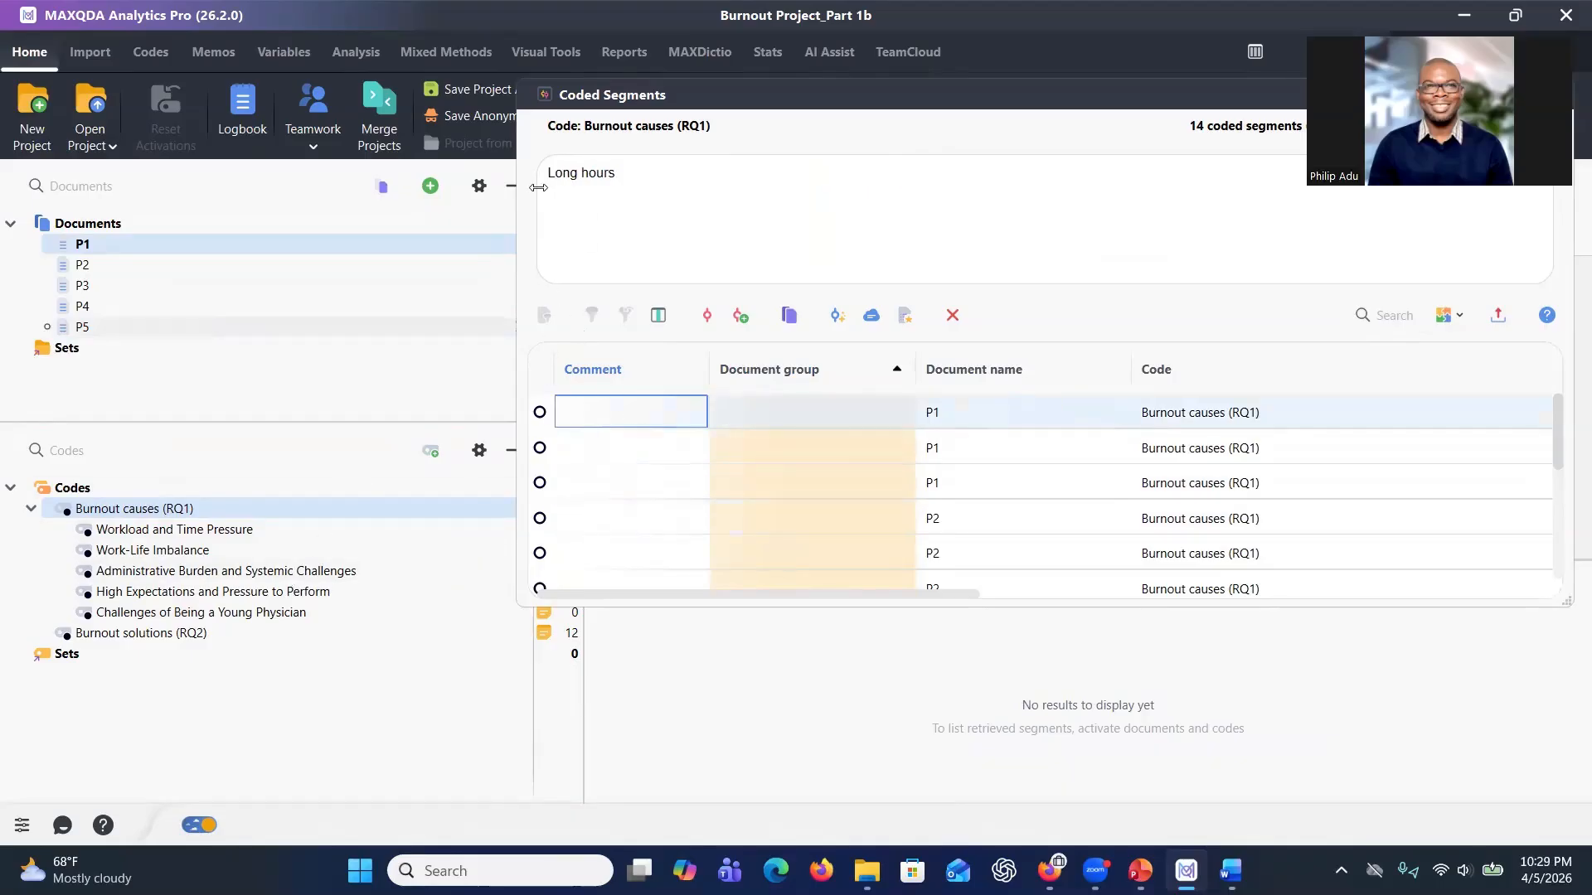
left_click_drag(677, 102, 756, 109)
triple_click(656, 180)
left_click_drag(677, 184, 329, 532)
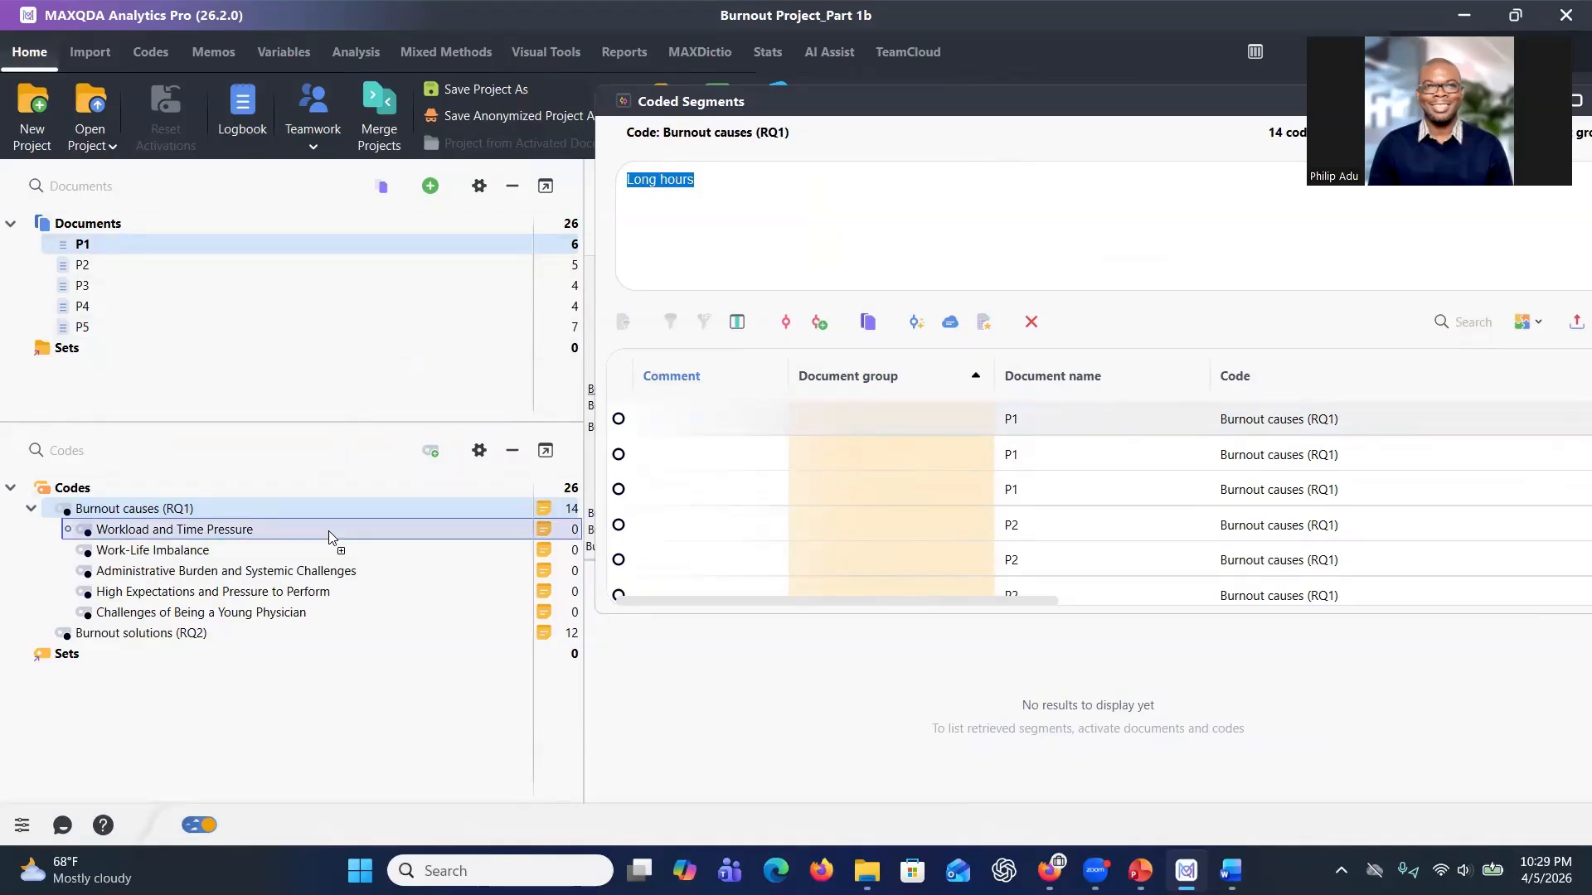
Code the P1 passage "numerous clinical and administrative tasks" with Administrative Burden and Systemic Challenges.
left_click_drag(328, 531, 329, 530)
left_click(711, 454)
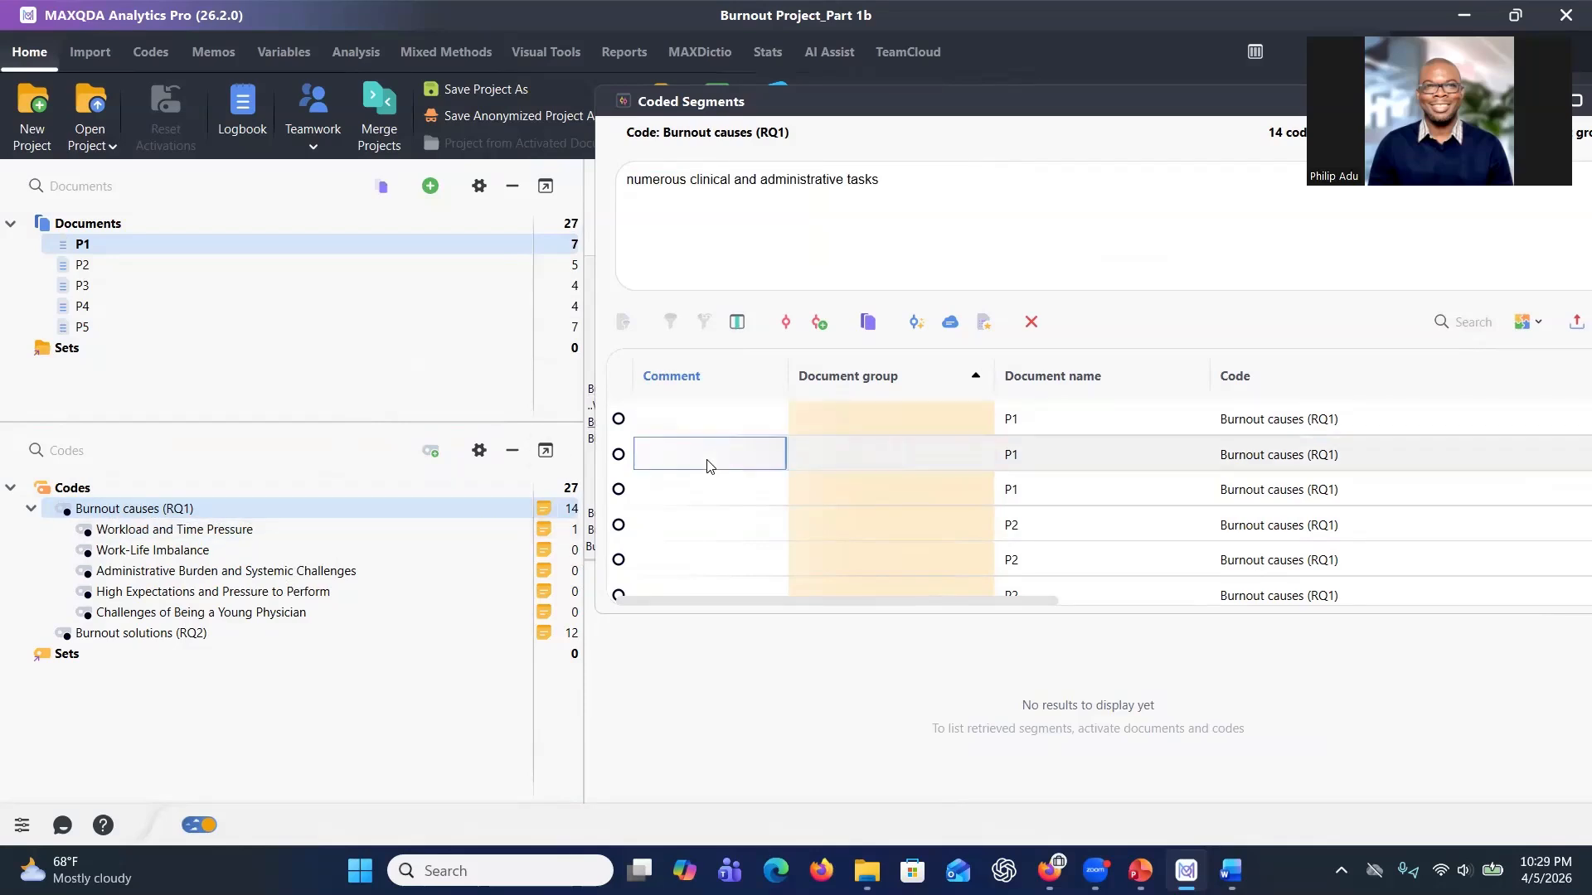
left_click_drag(937, 184, 632, 169)
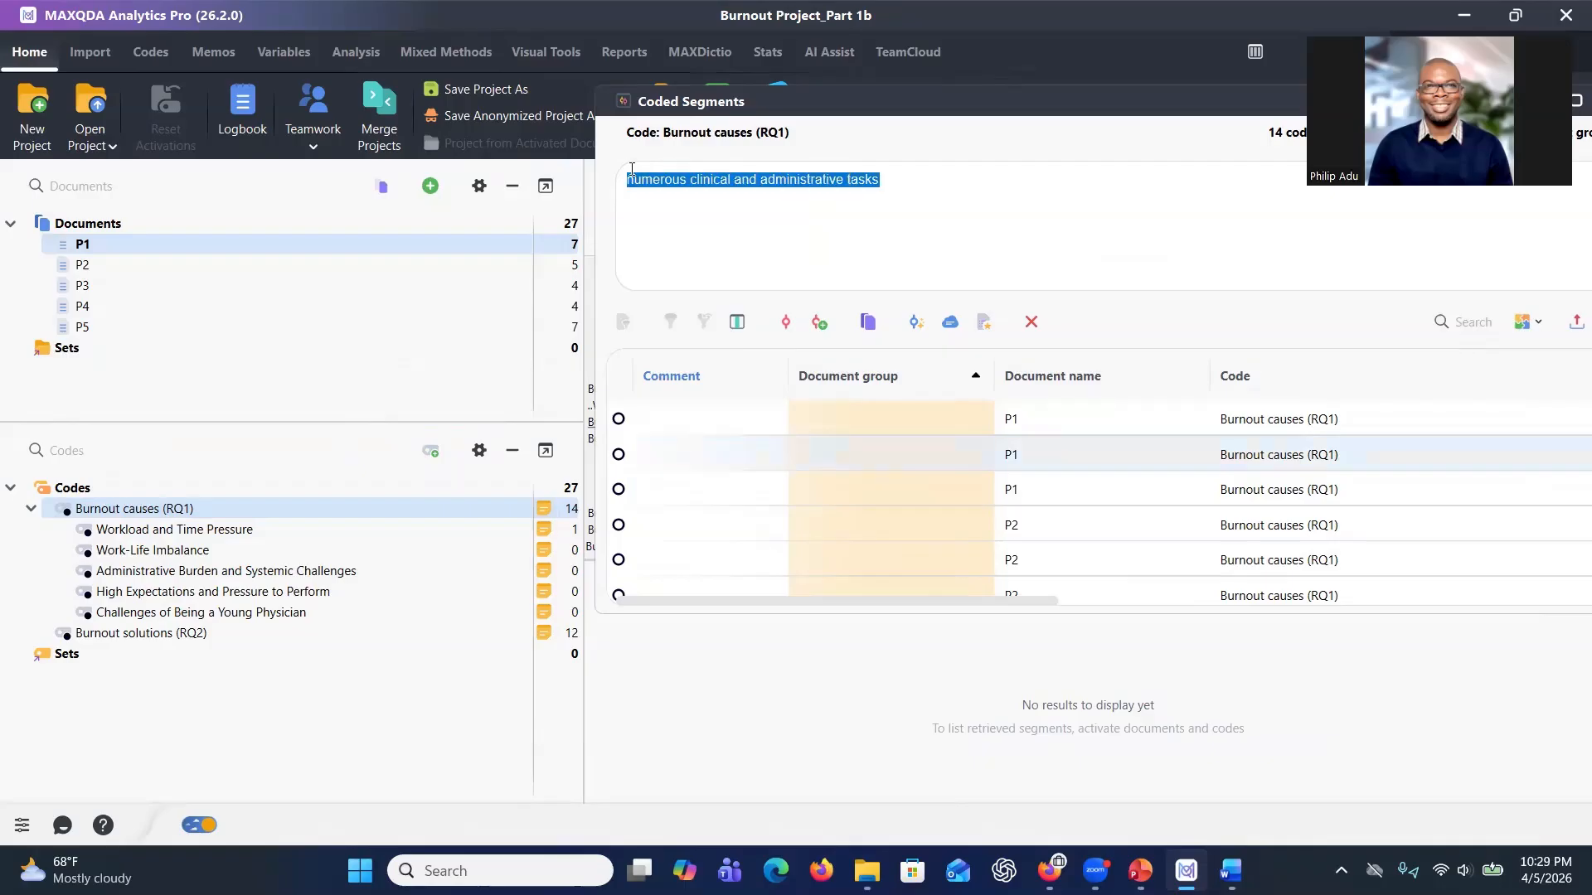
left_click_drag(738, 178, 320, 571)
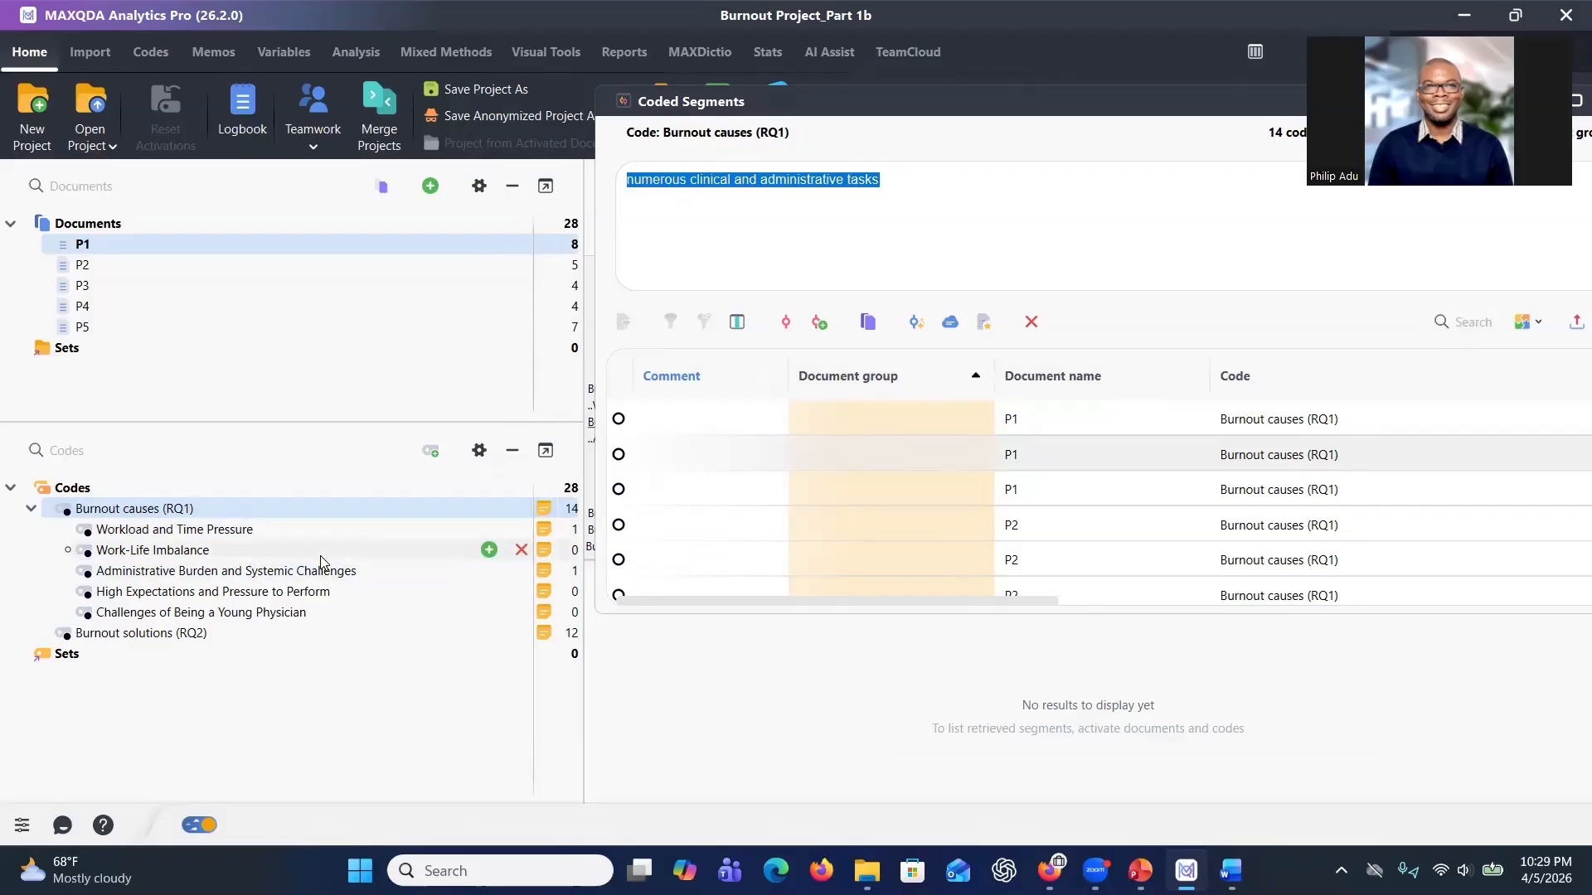
Select the P2 passage about administrative tasks and electronic records, then close the coded segments window.
left_click(687, 525)
left_click_drag(881, 202, 628, 170)
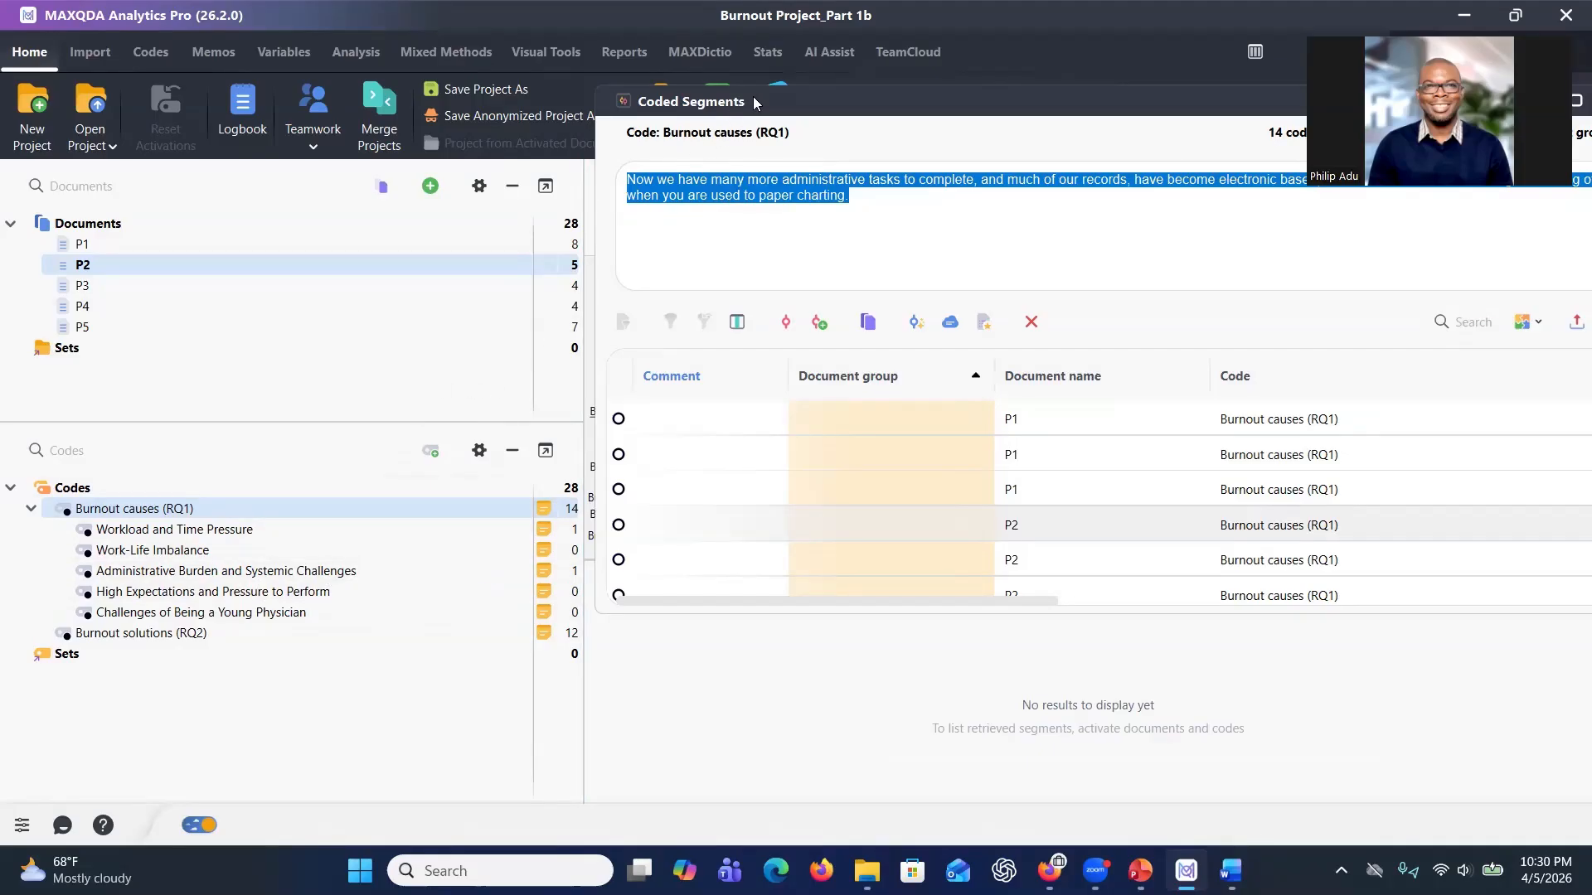
left_click_drag(750, 109, 326, 138)
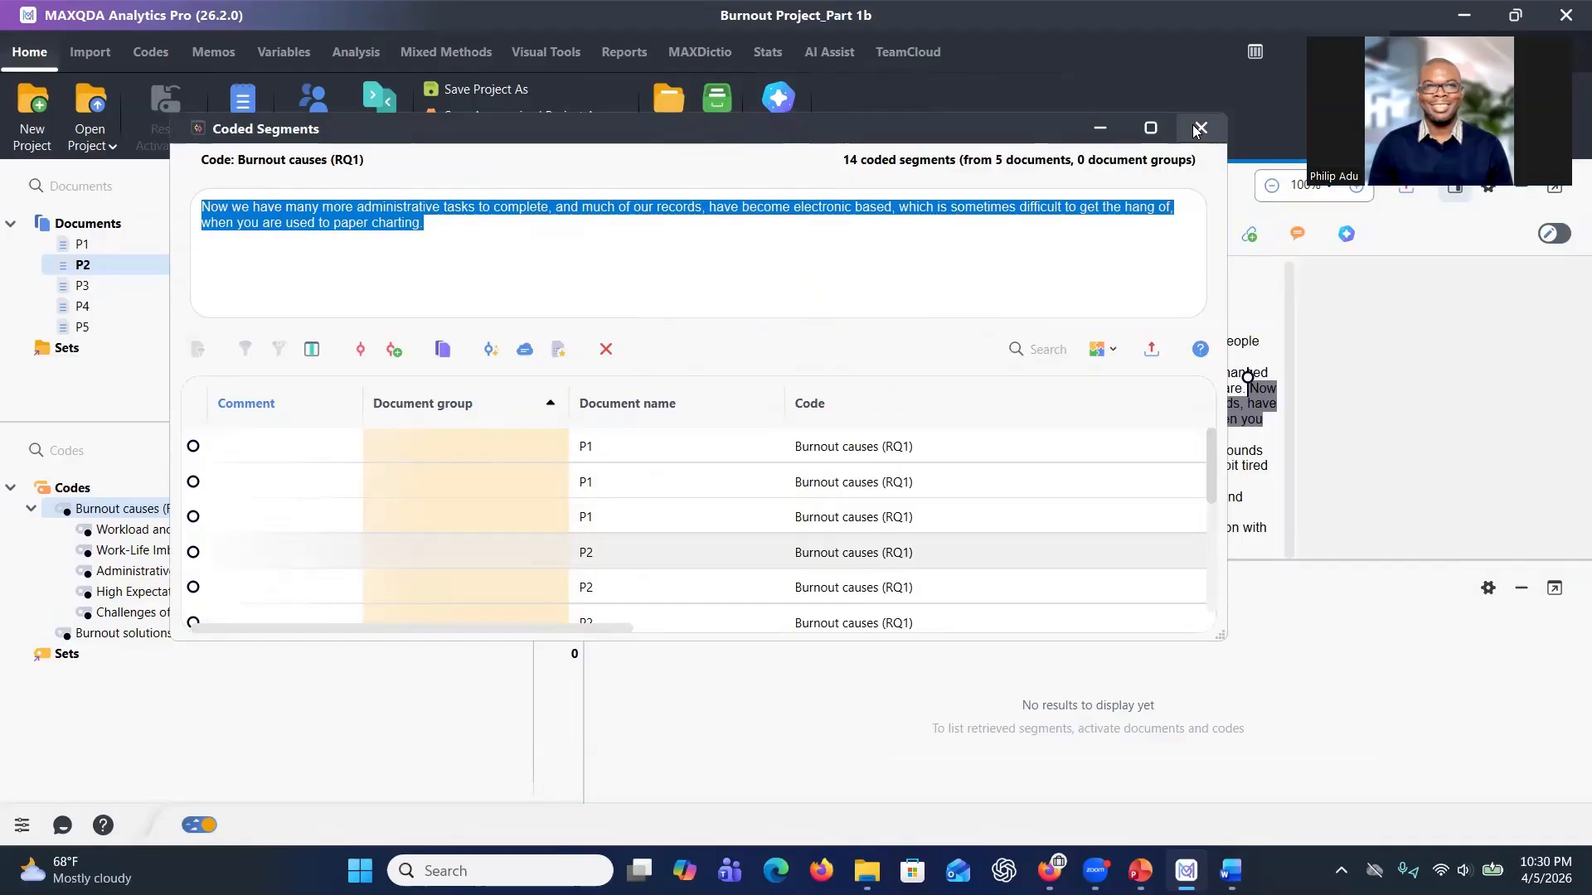
left_click(1201, 129)
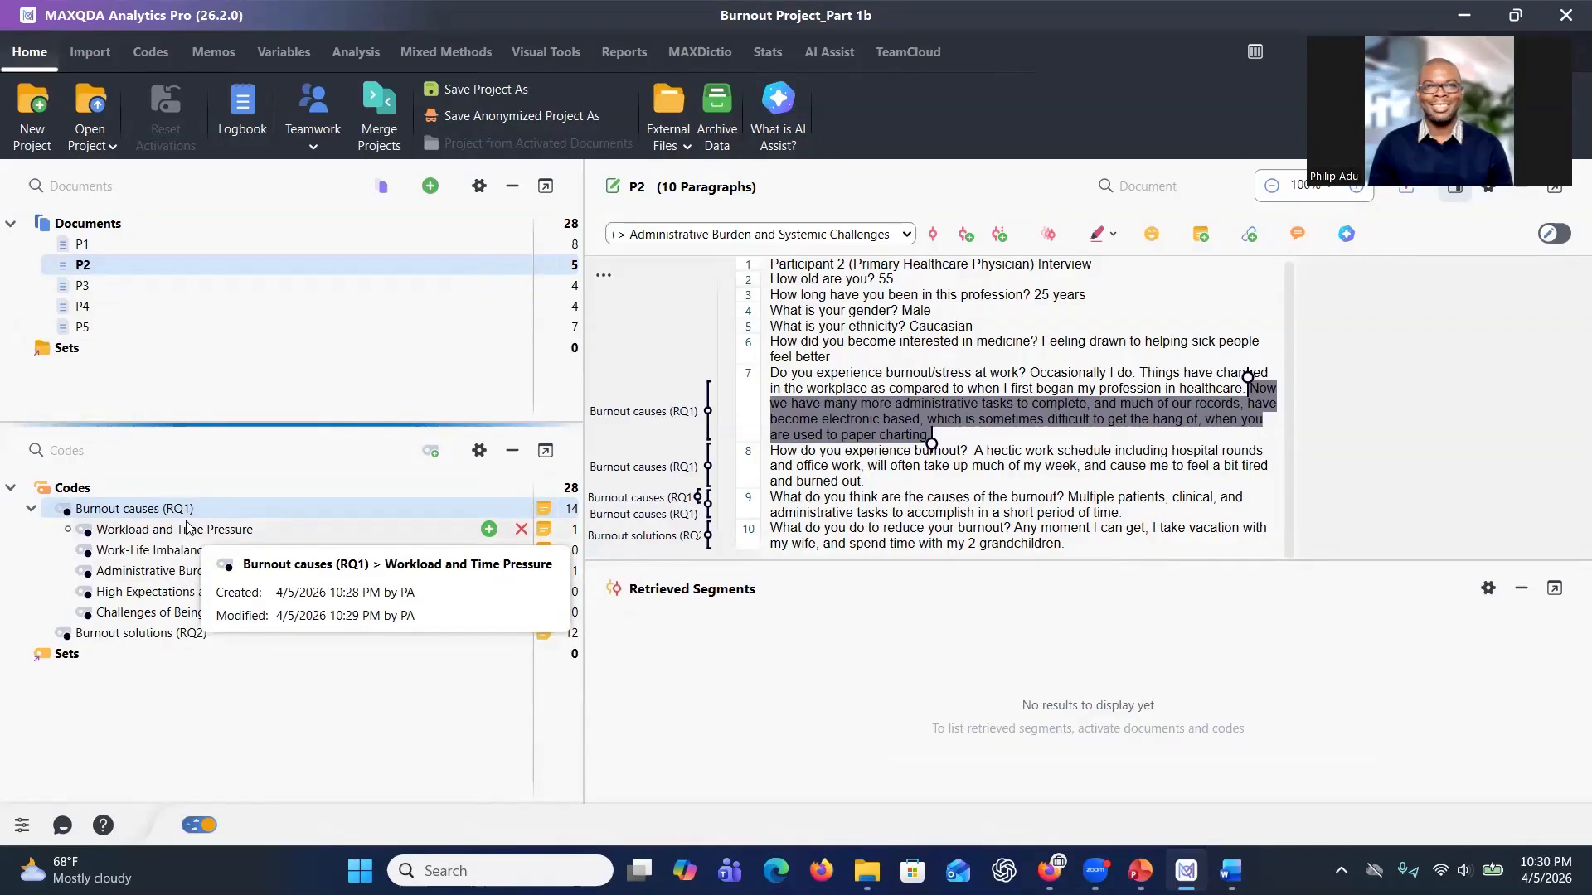
Select documents P1 to P5 and open AI Coding for them.
left_click(133, 329, "shift")
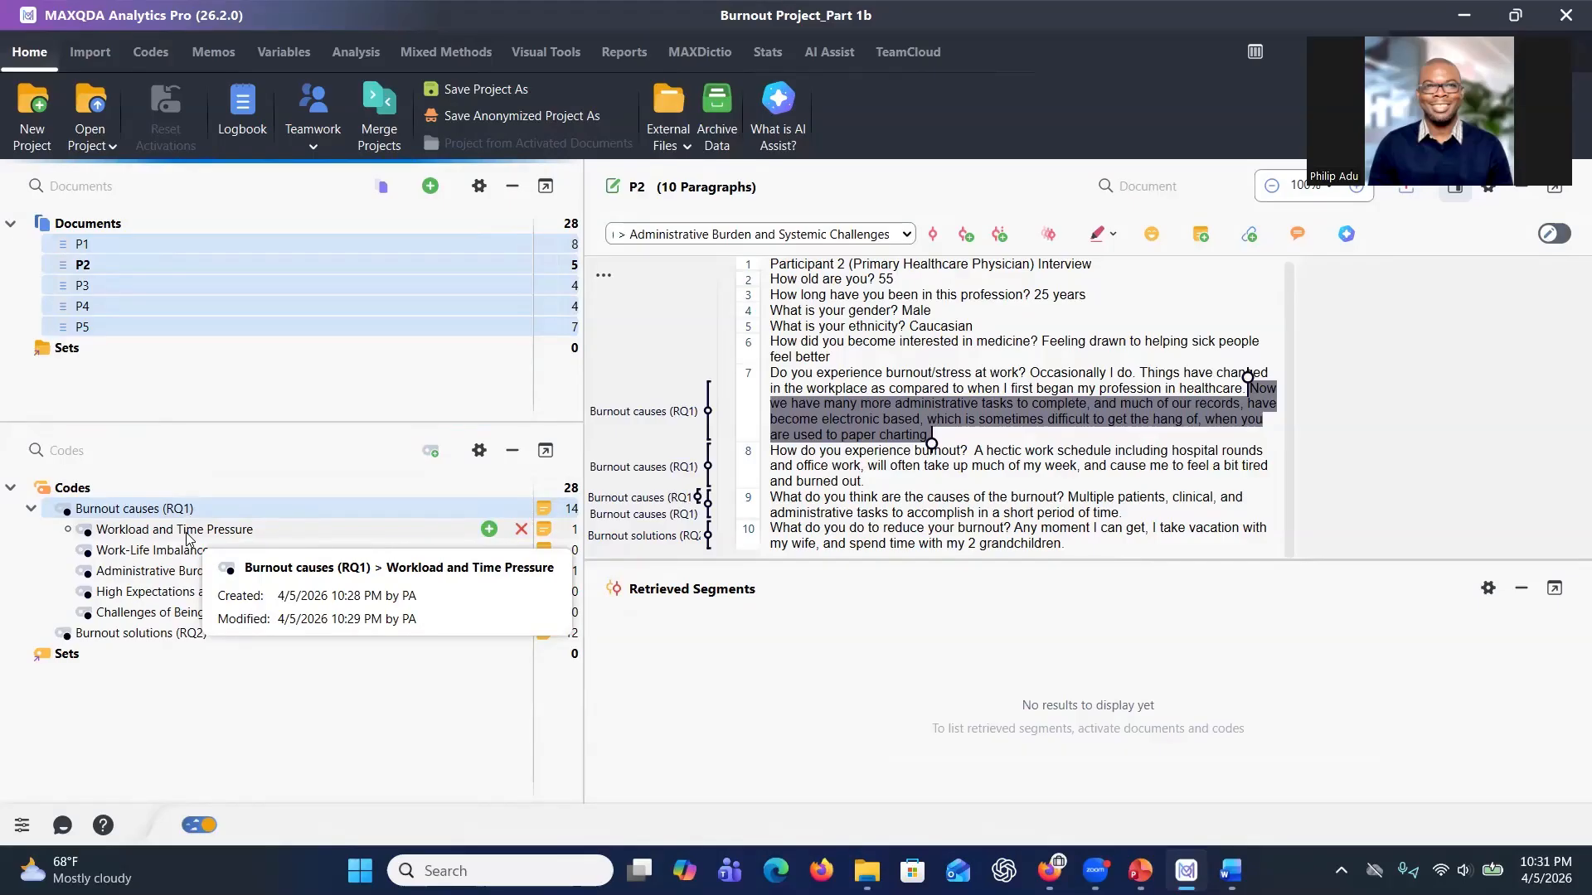
right_click(147, 290)
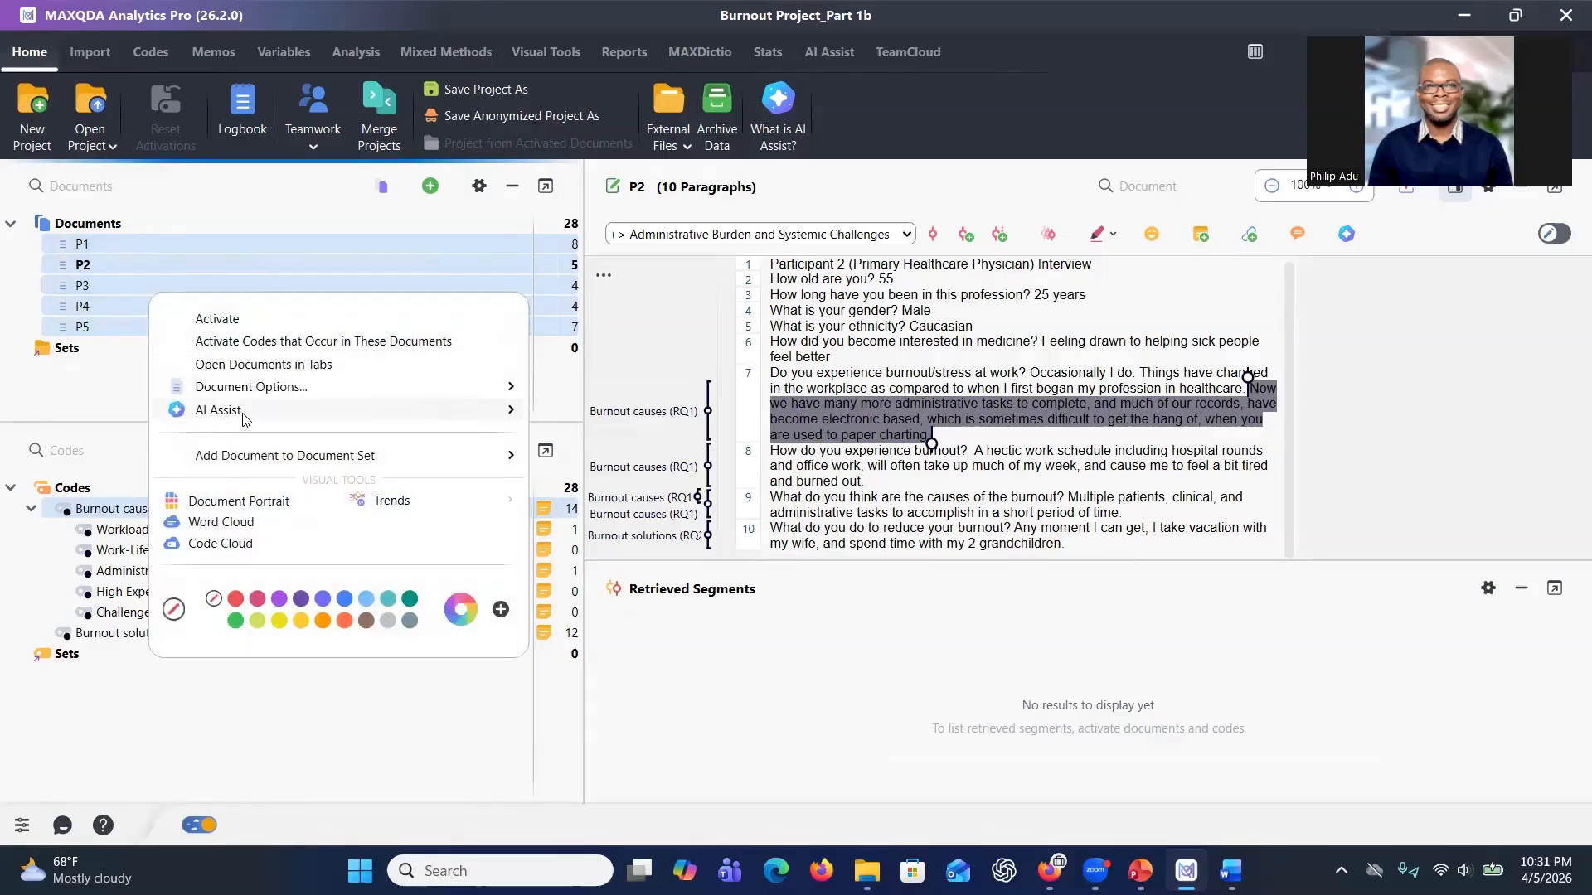
mouse_move(255, 414)
left_click(585, 456)
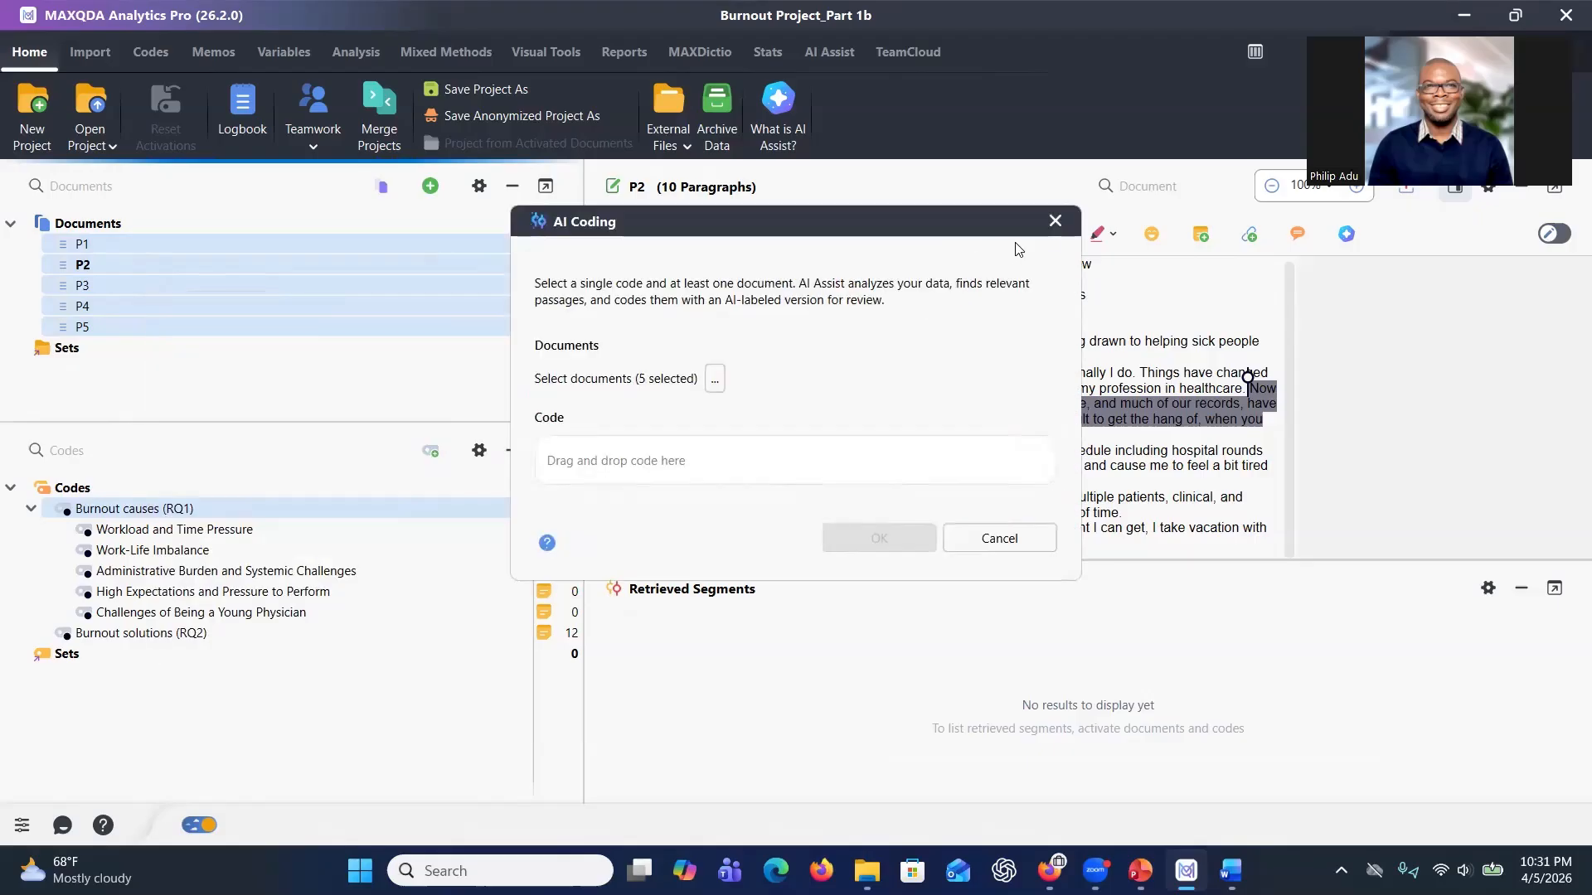
left_click(1054, 227)
right_click(382, 292)
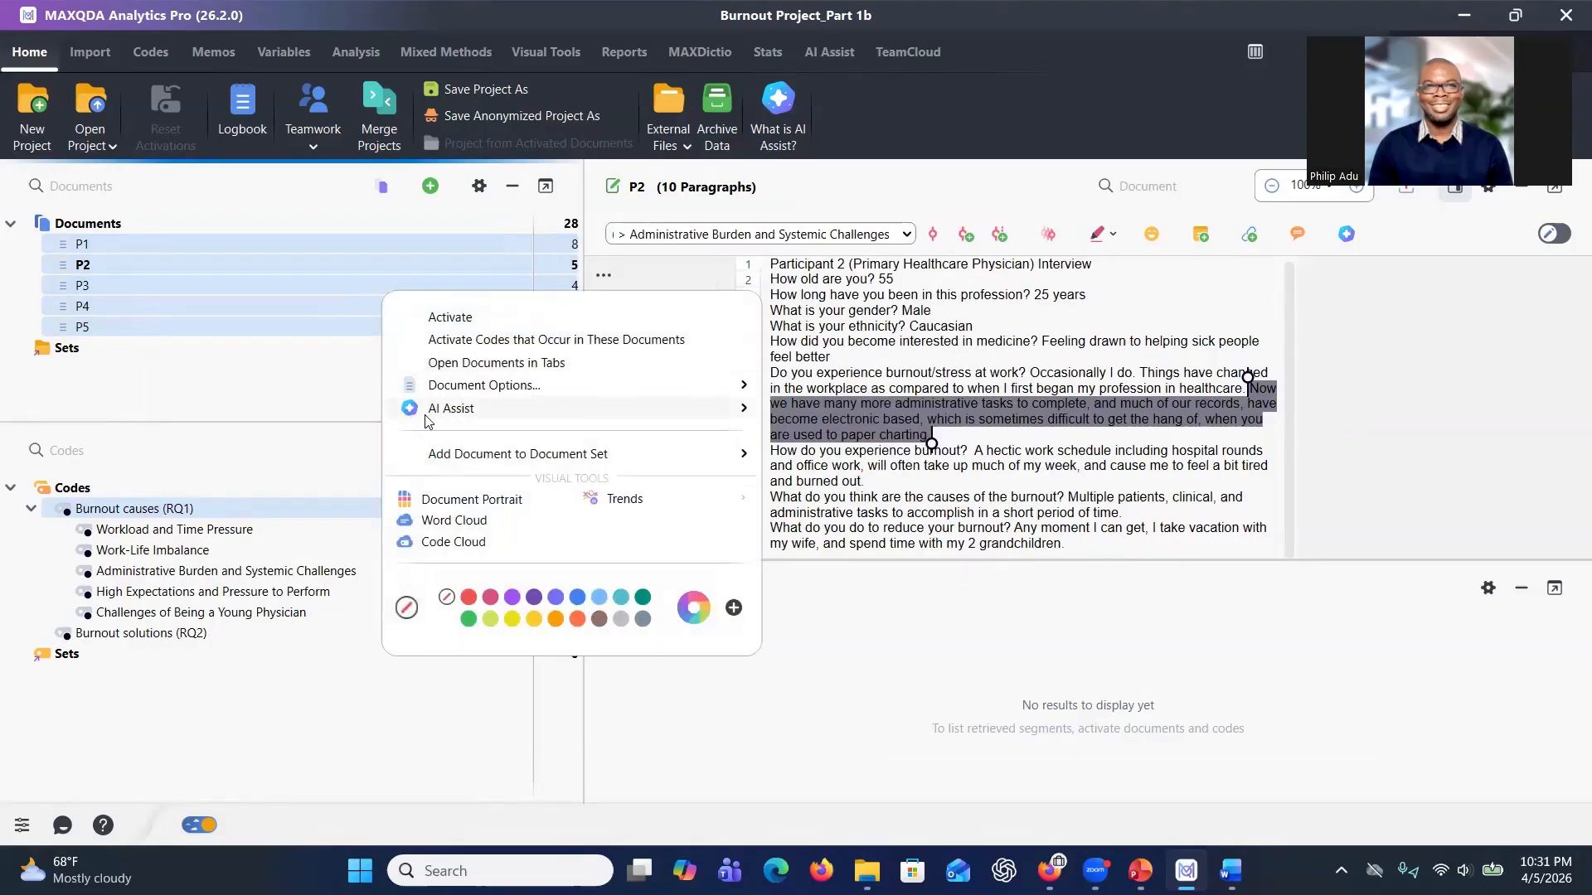
mouse_move(462, 413)
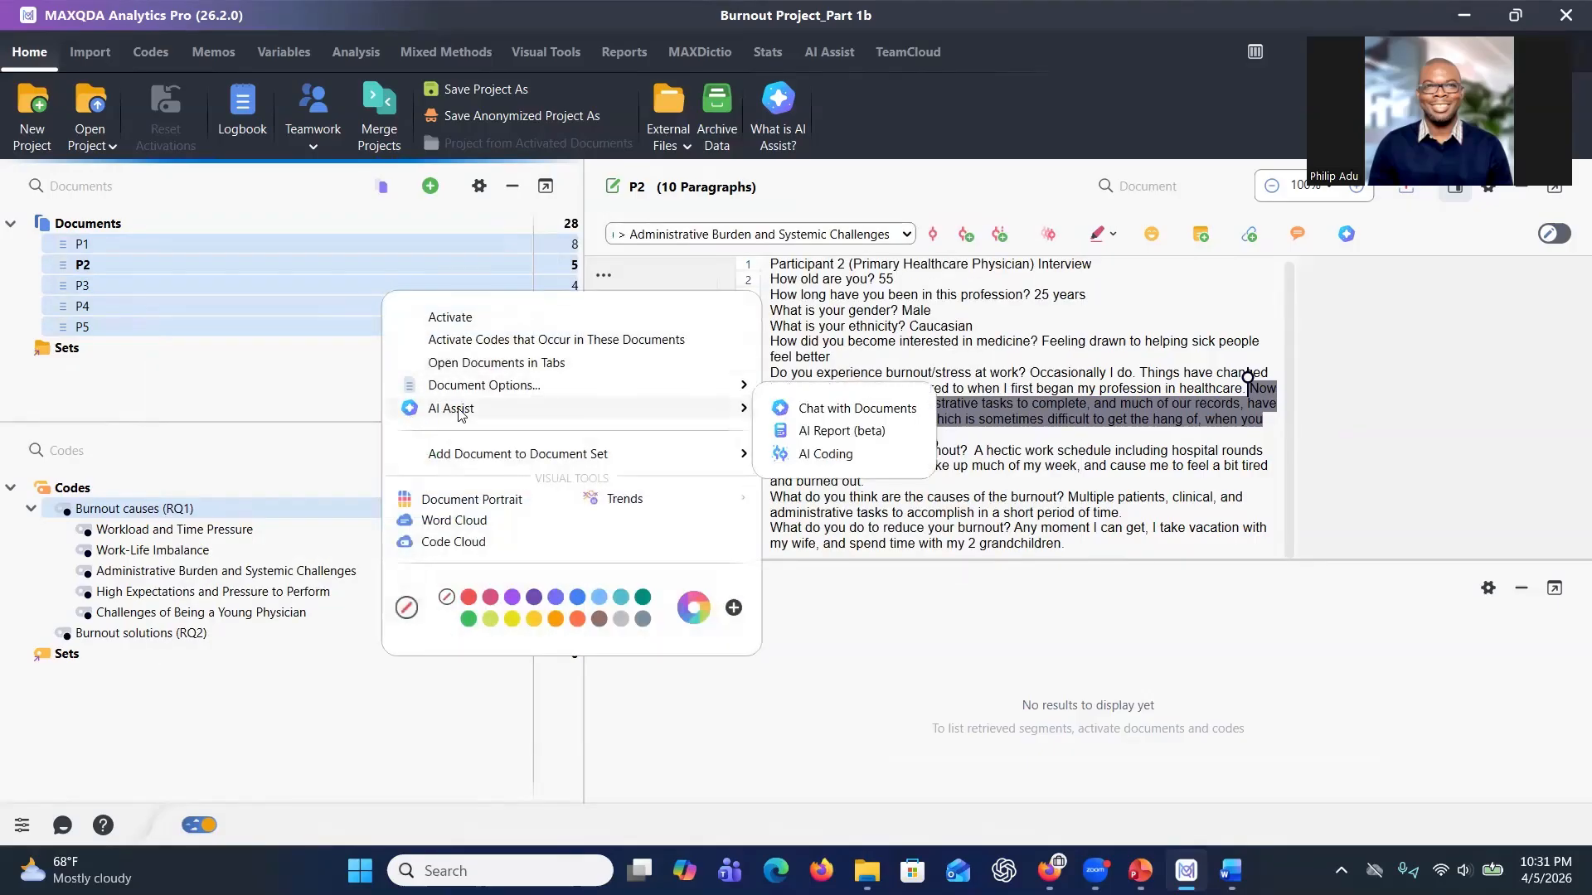
left_click(821, 454)
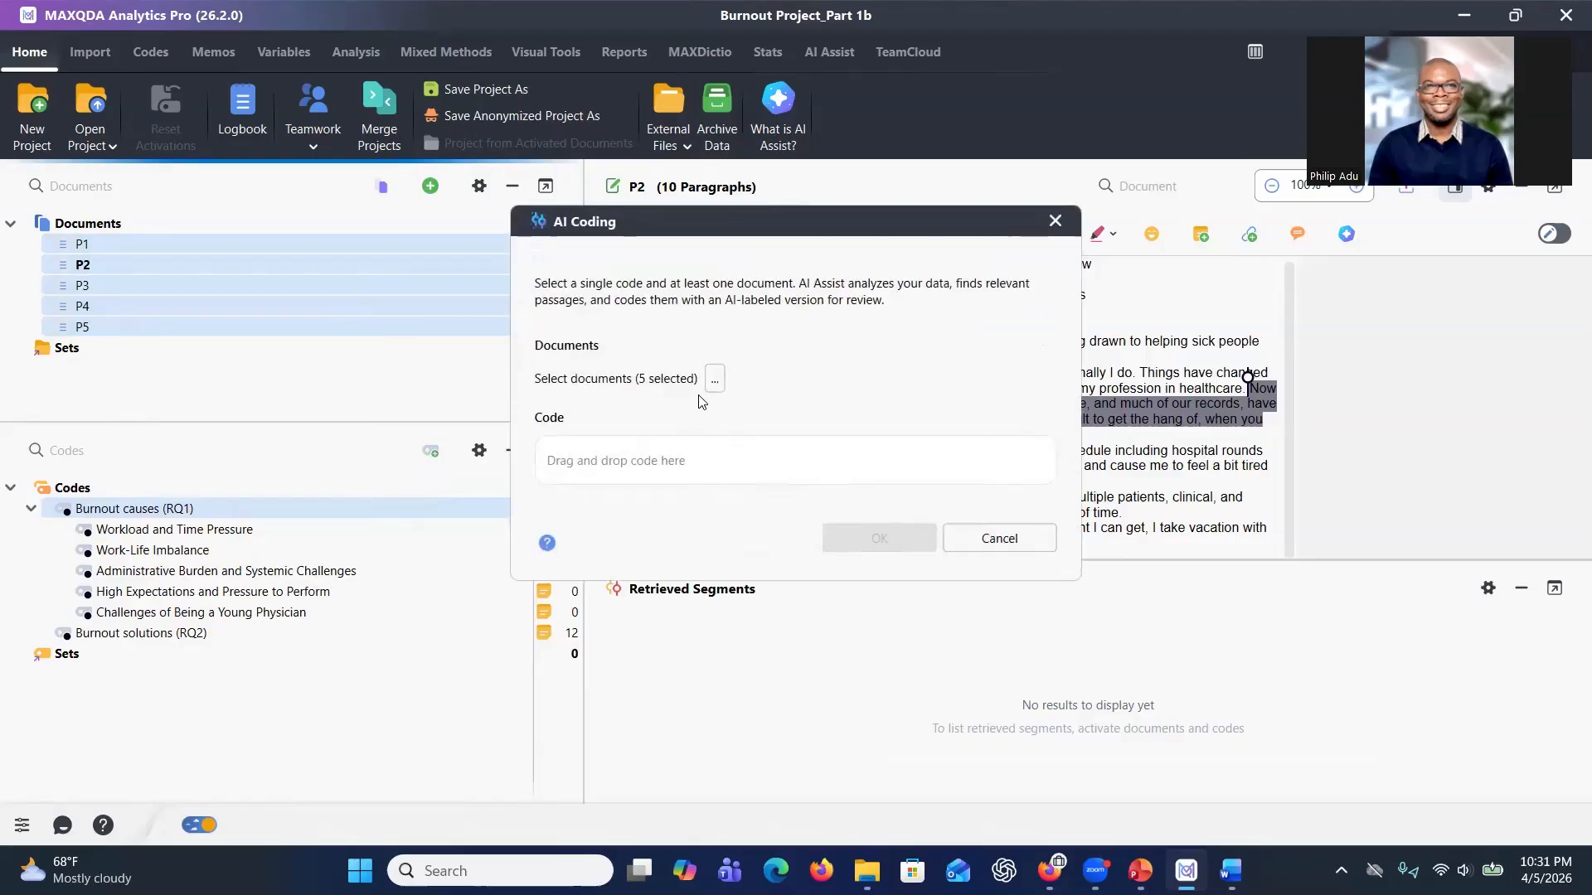
Confirm all five documents, set Workload and Time Pressure as the code, review its memo and run AI Coding.
left_click(715, 380)
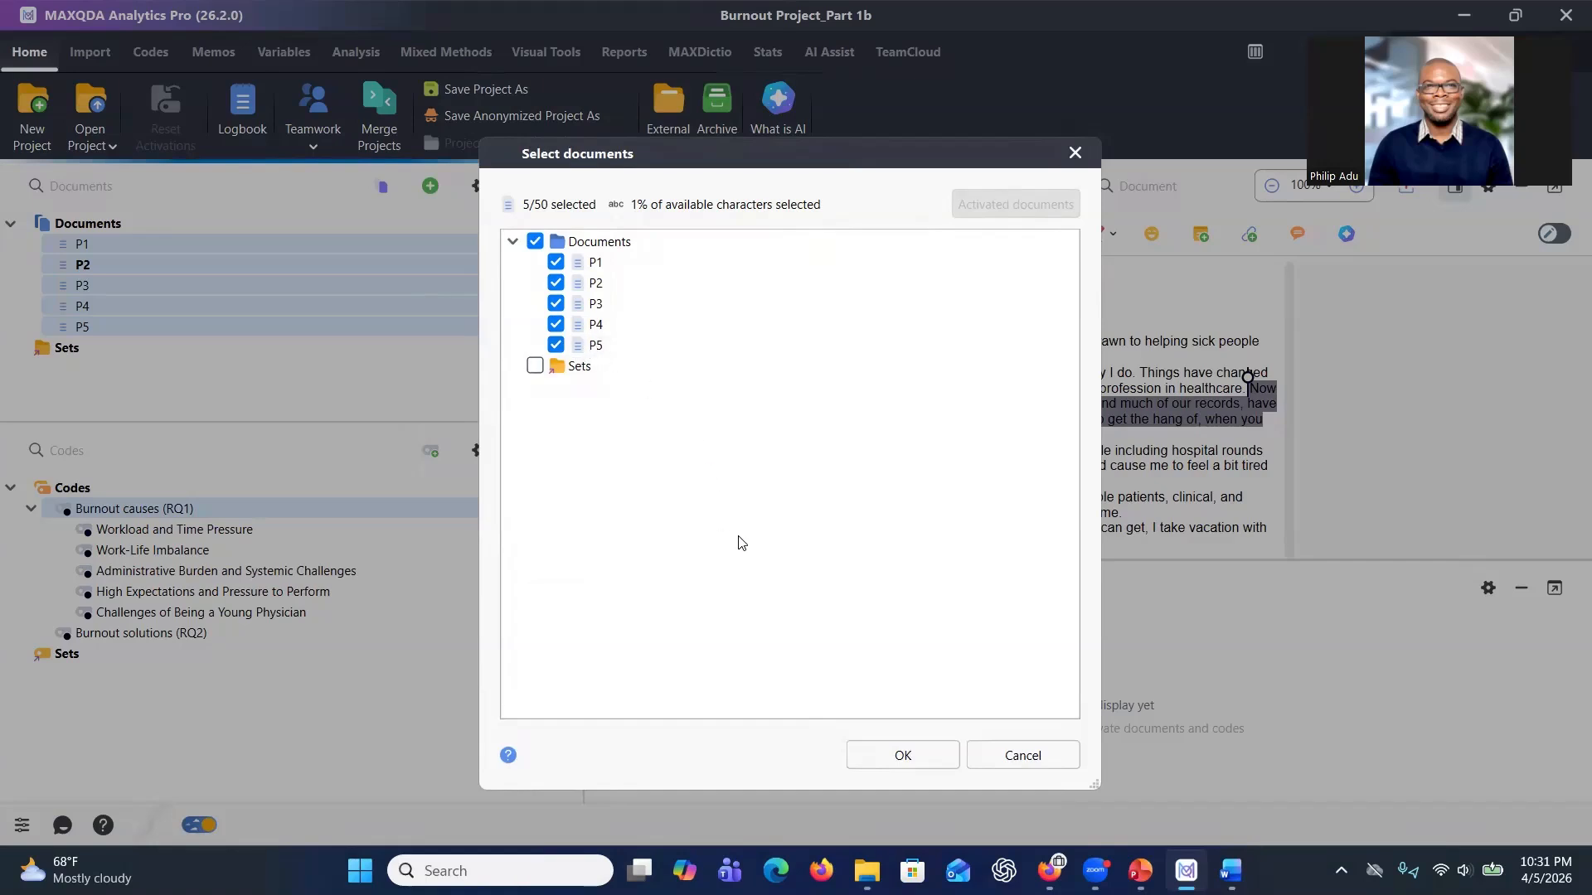
left_click(860, 746)
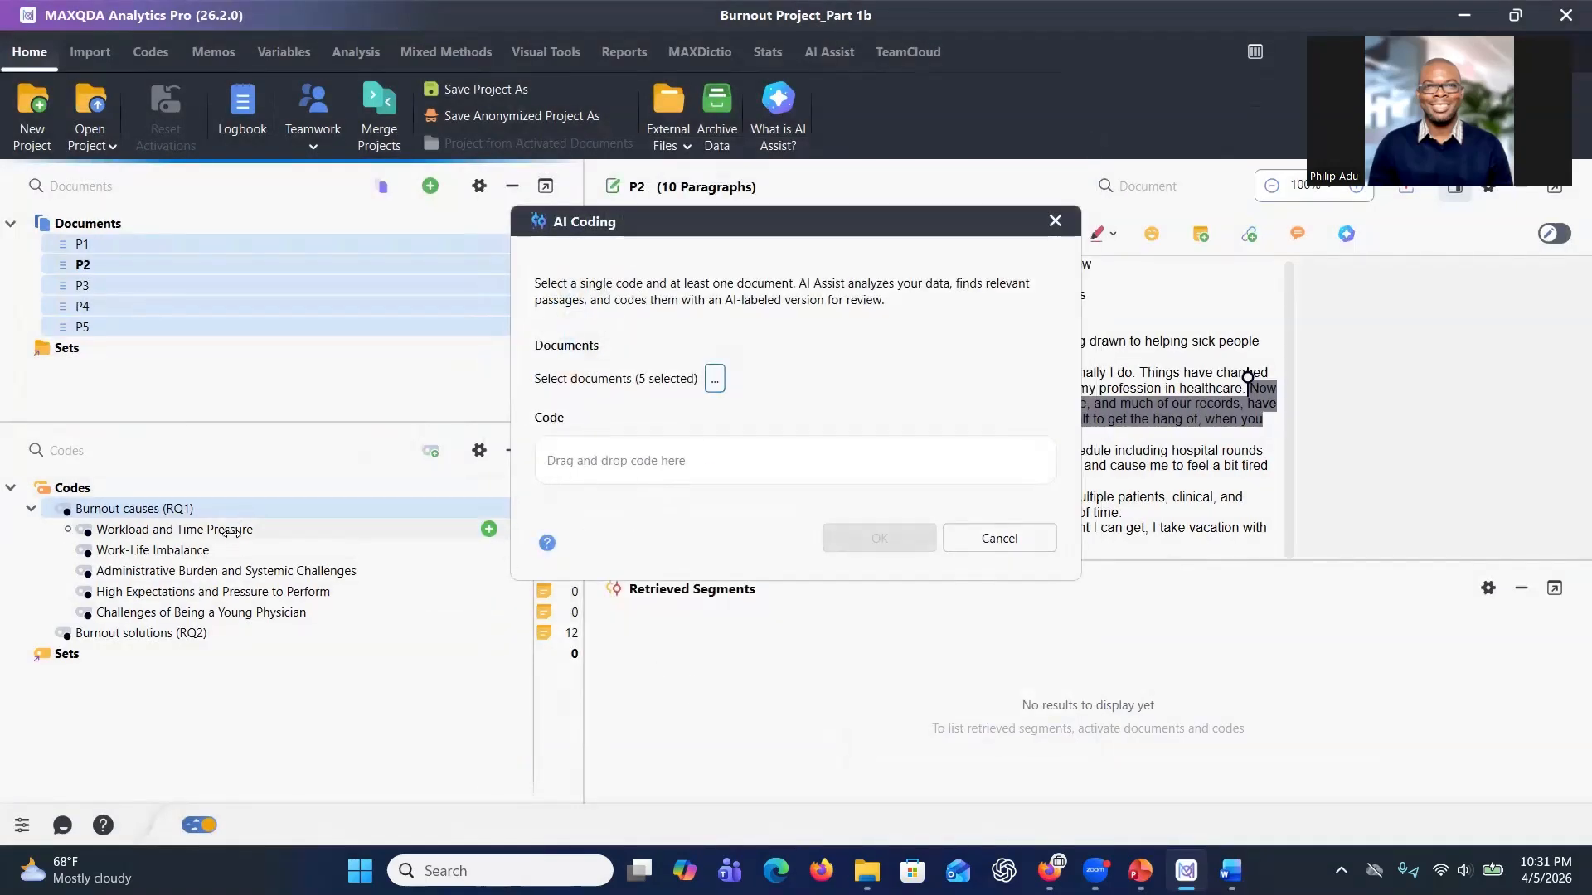
left_click_drag(231, 528, 623, 469)
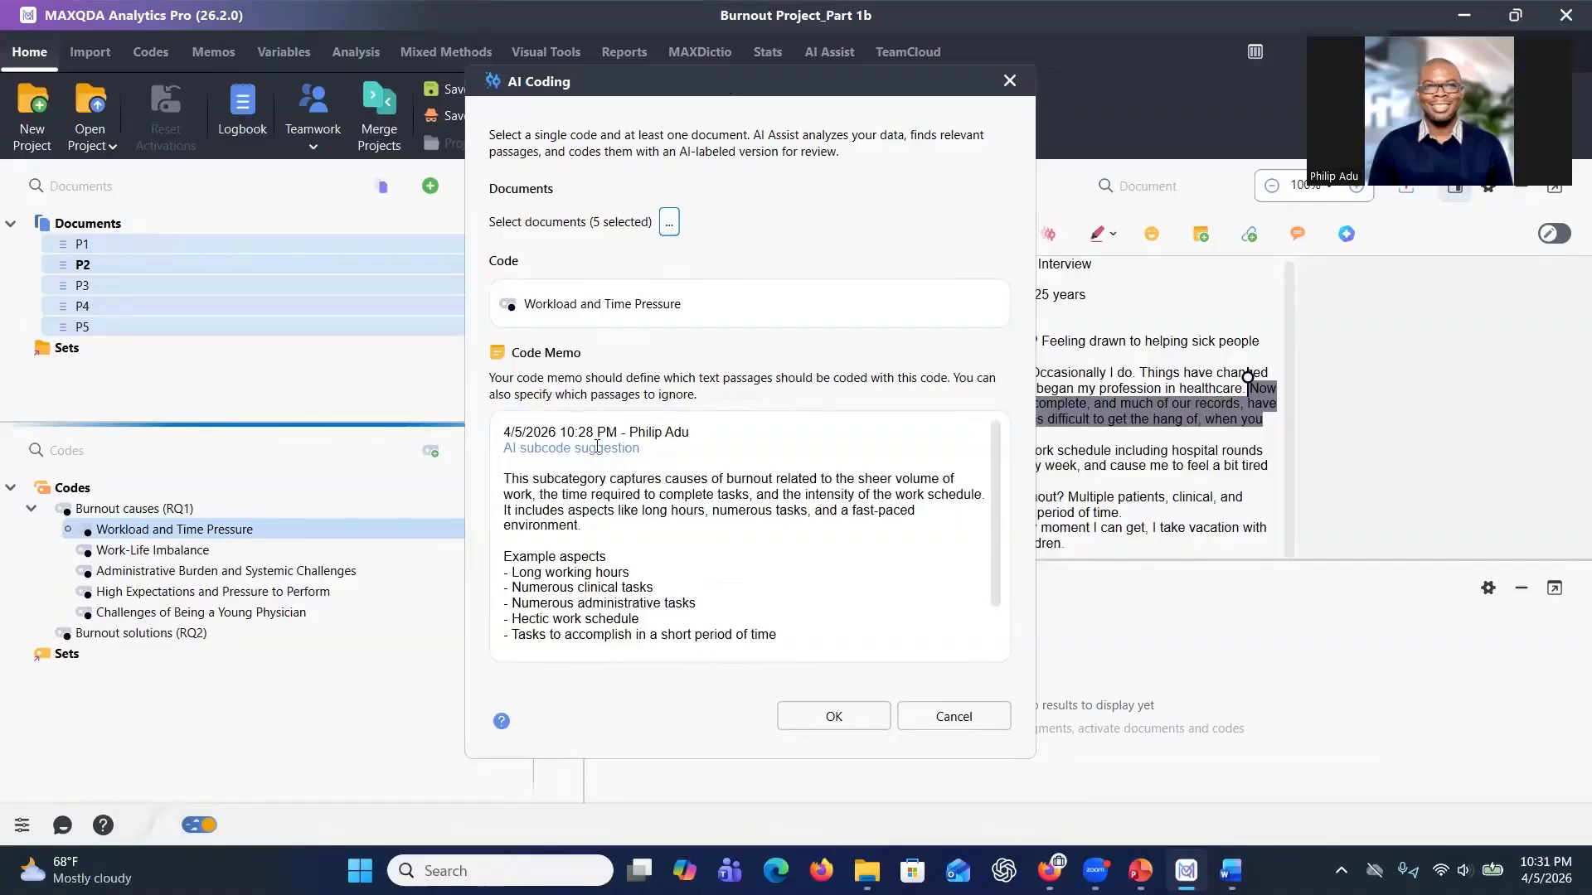
scroll(569, 572, "down", 2)
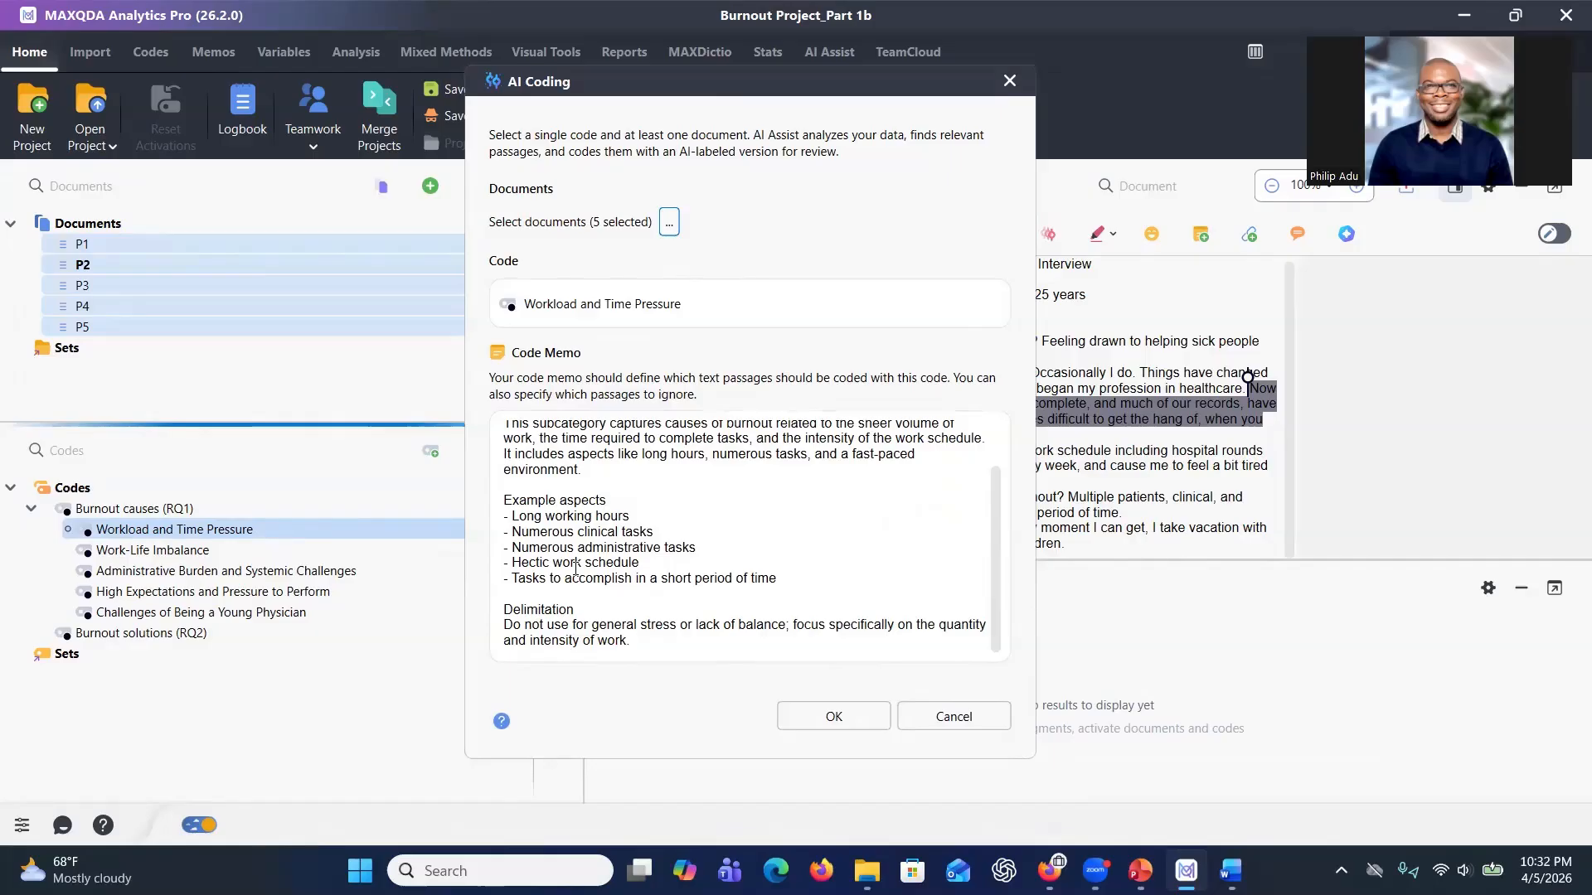
left_click(834, 716)
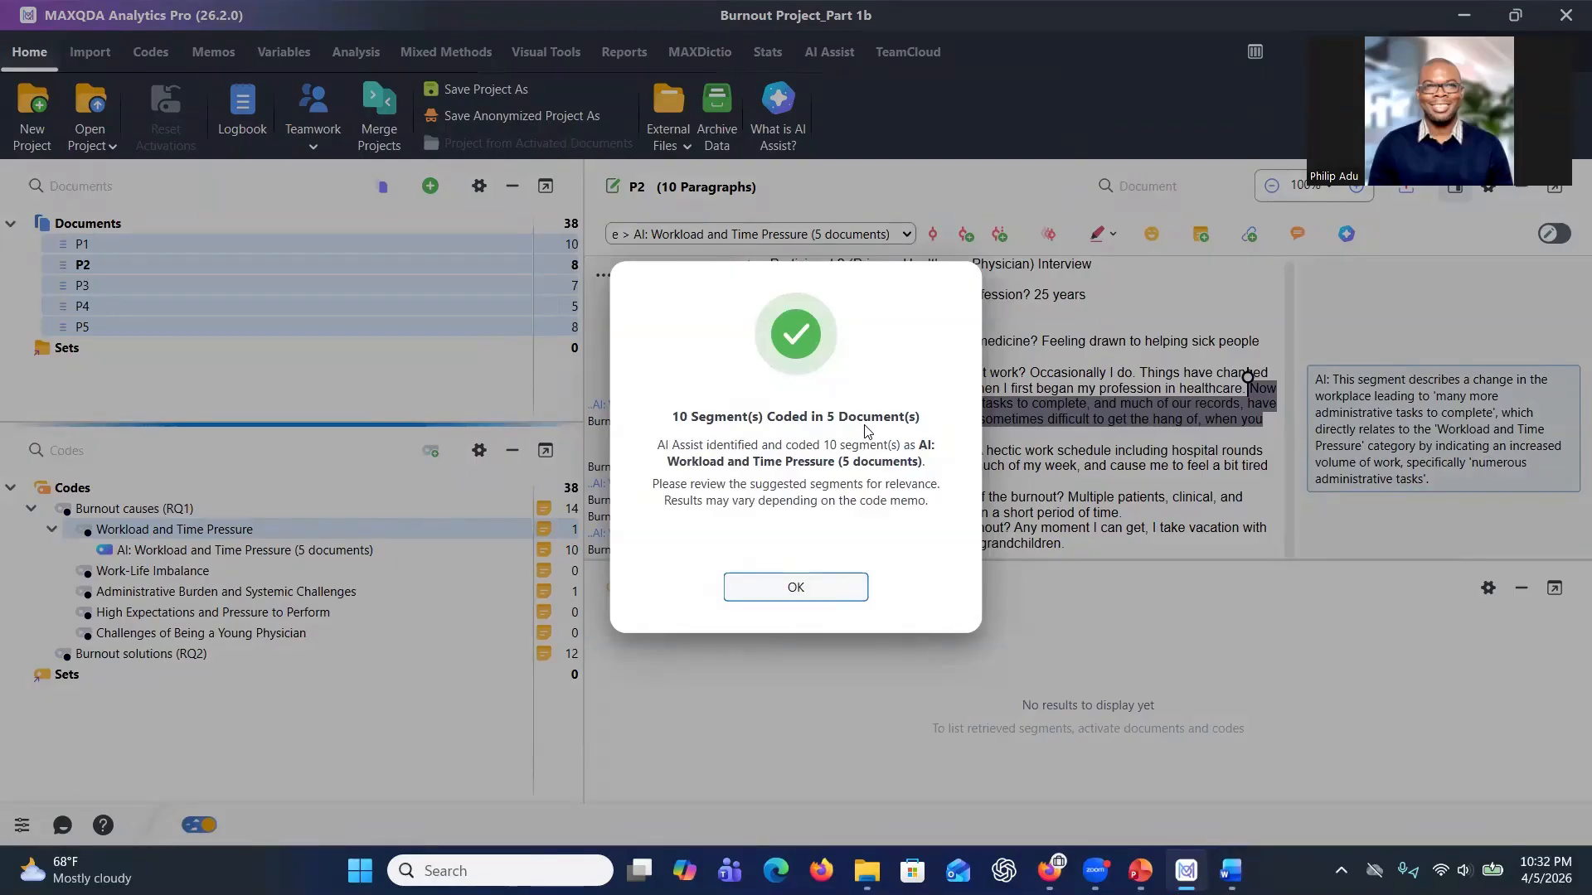
left_click(795, 589)
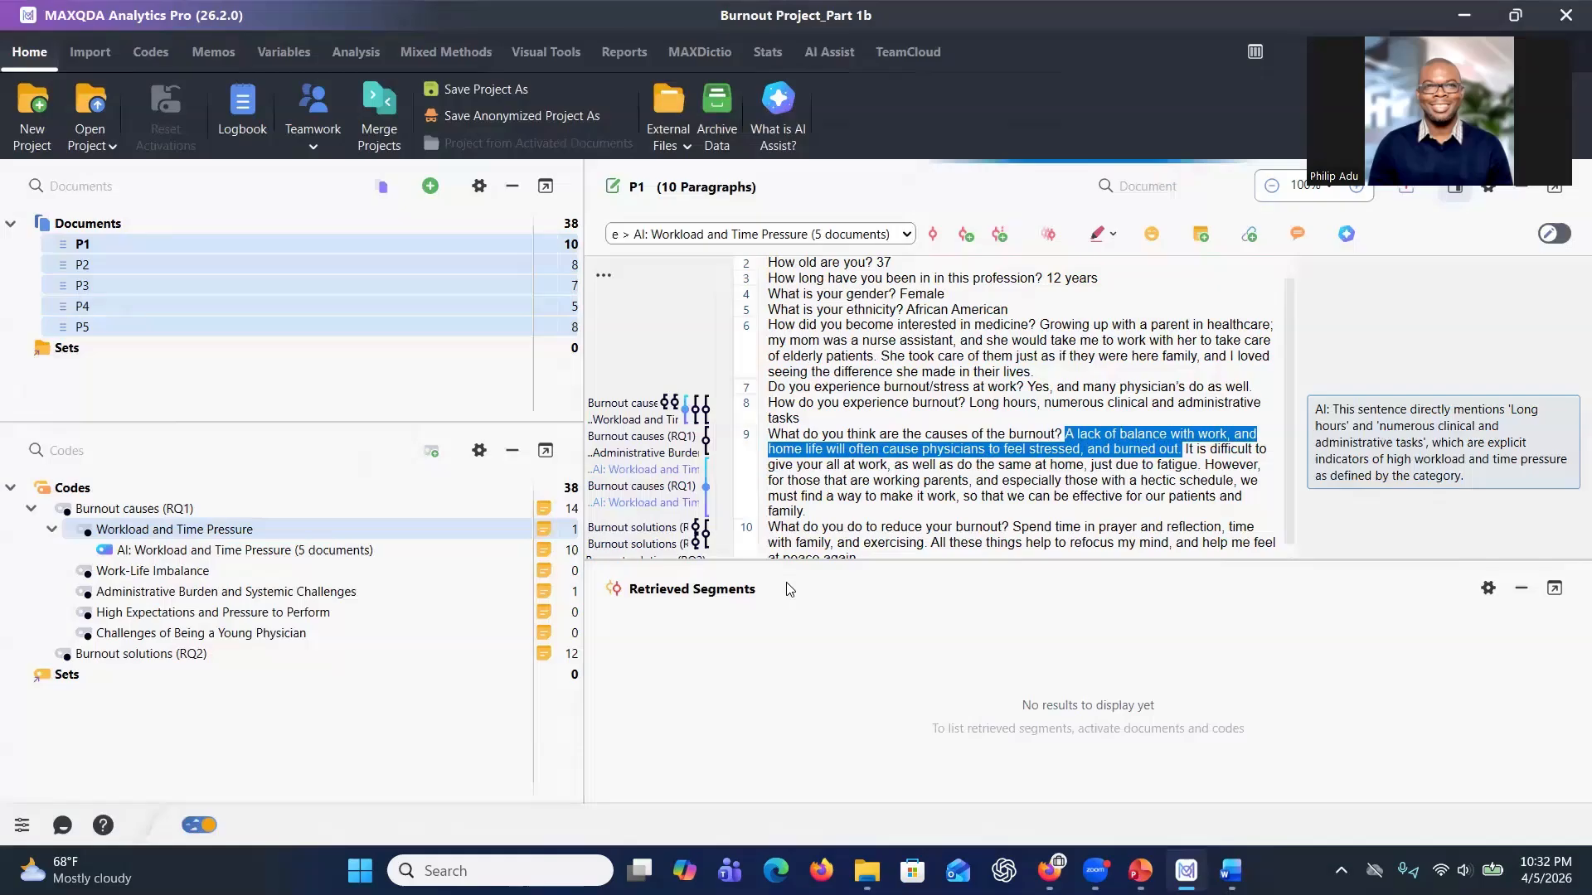
Open the segments coded as AI: Workload and Time Pressure and read the AI comments for each segment.
mouse_move(387, 554)
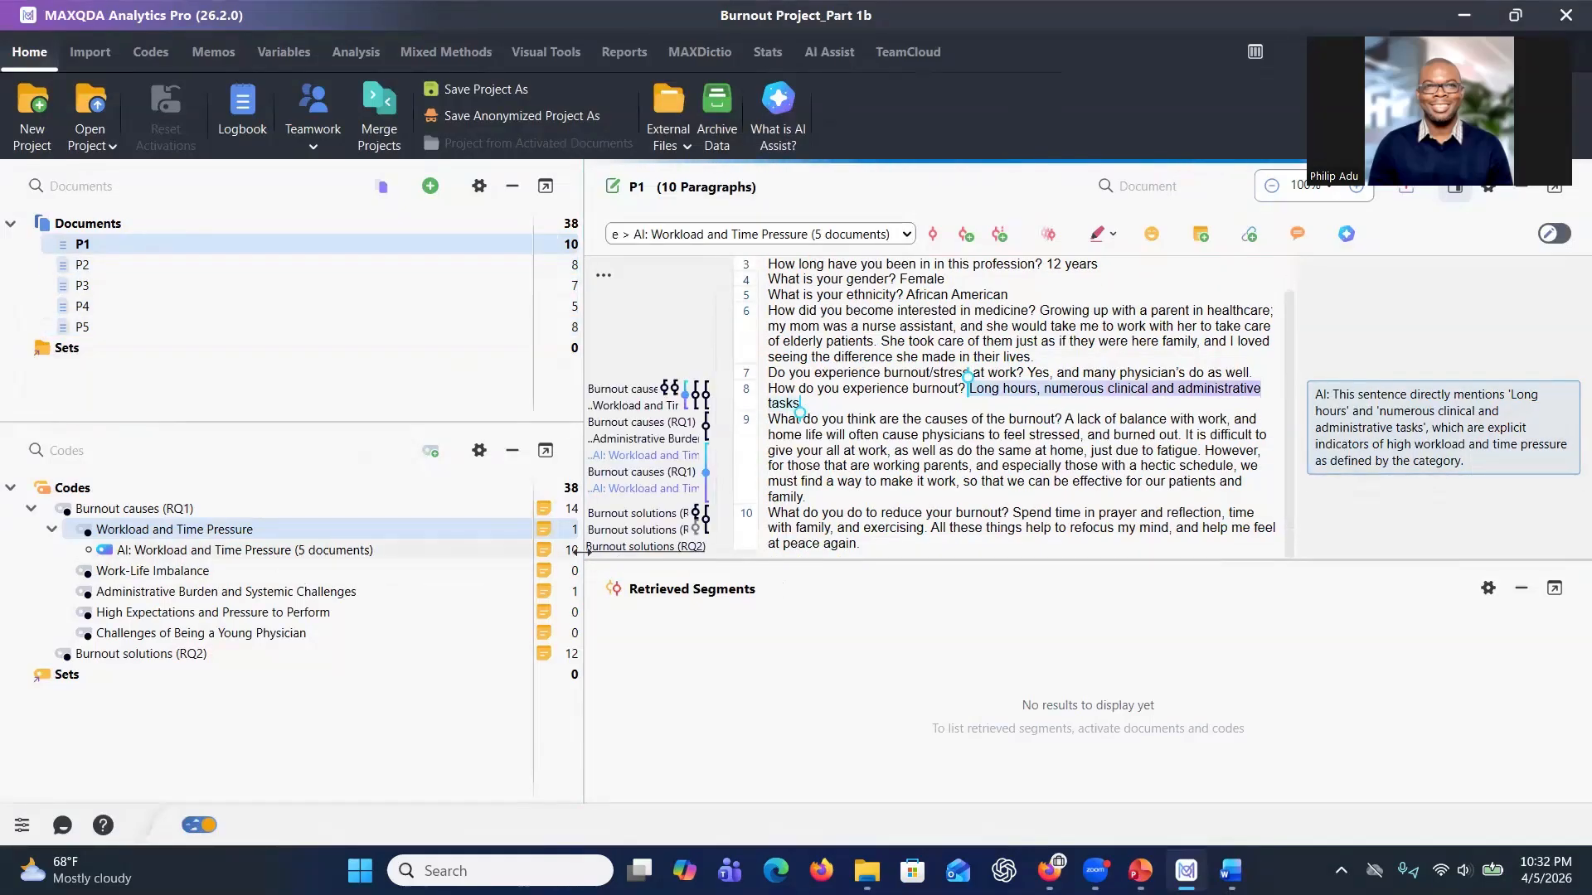
double_click(456, 551)
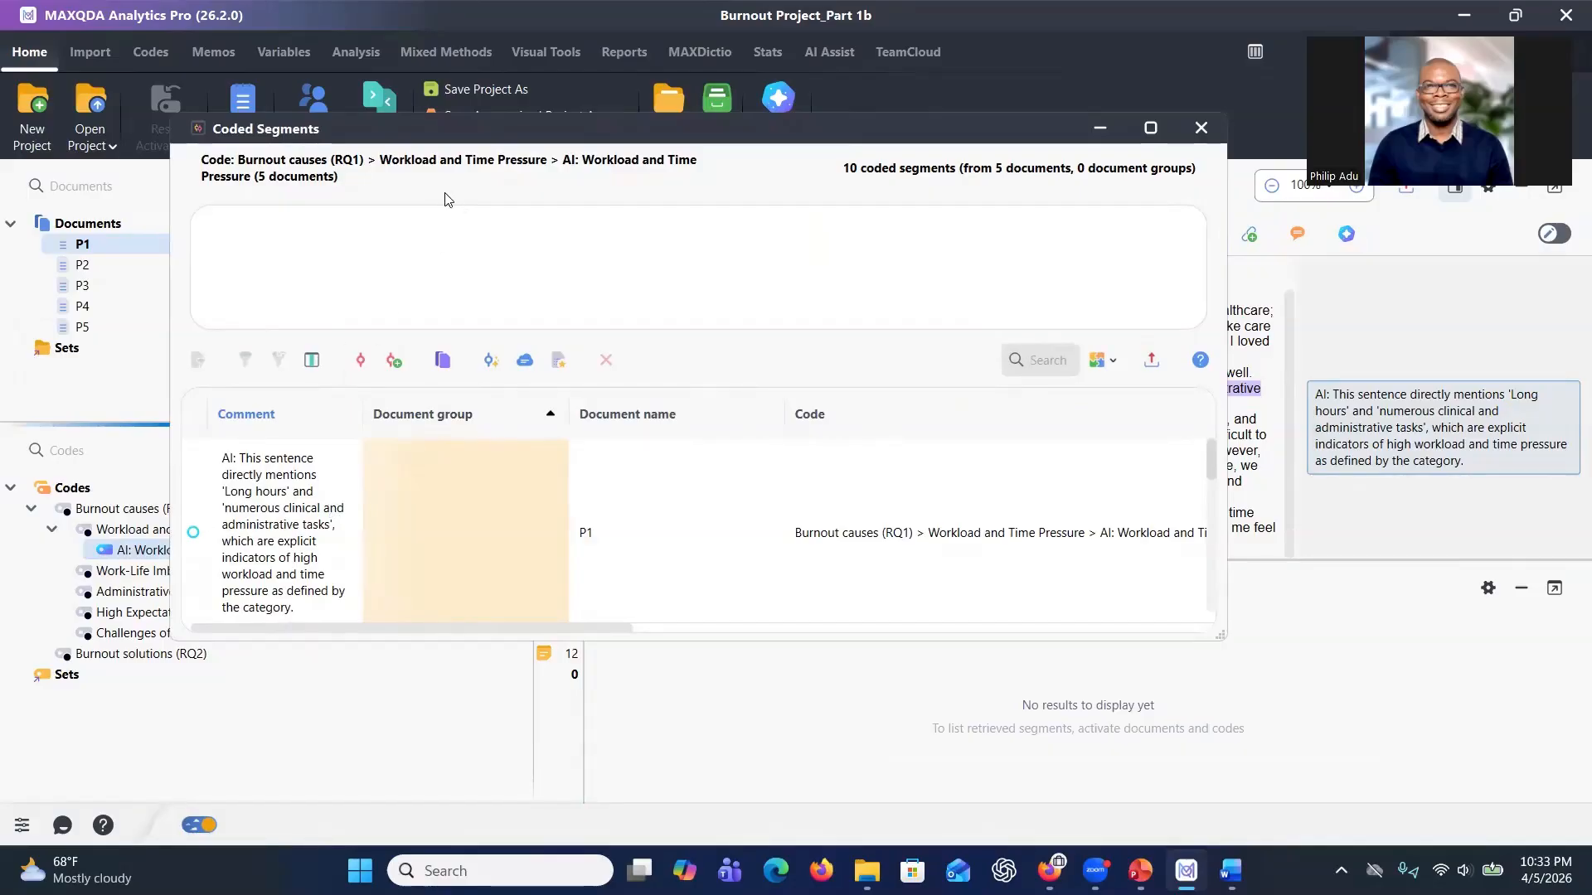
left_click(321, 472)
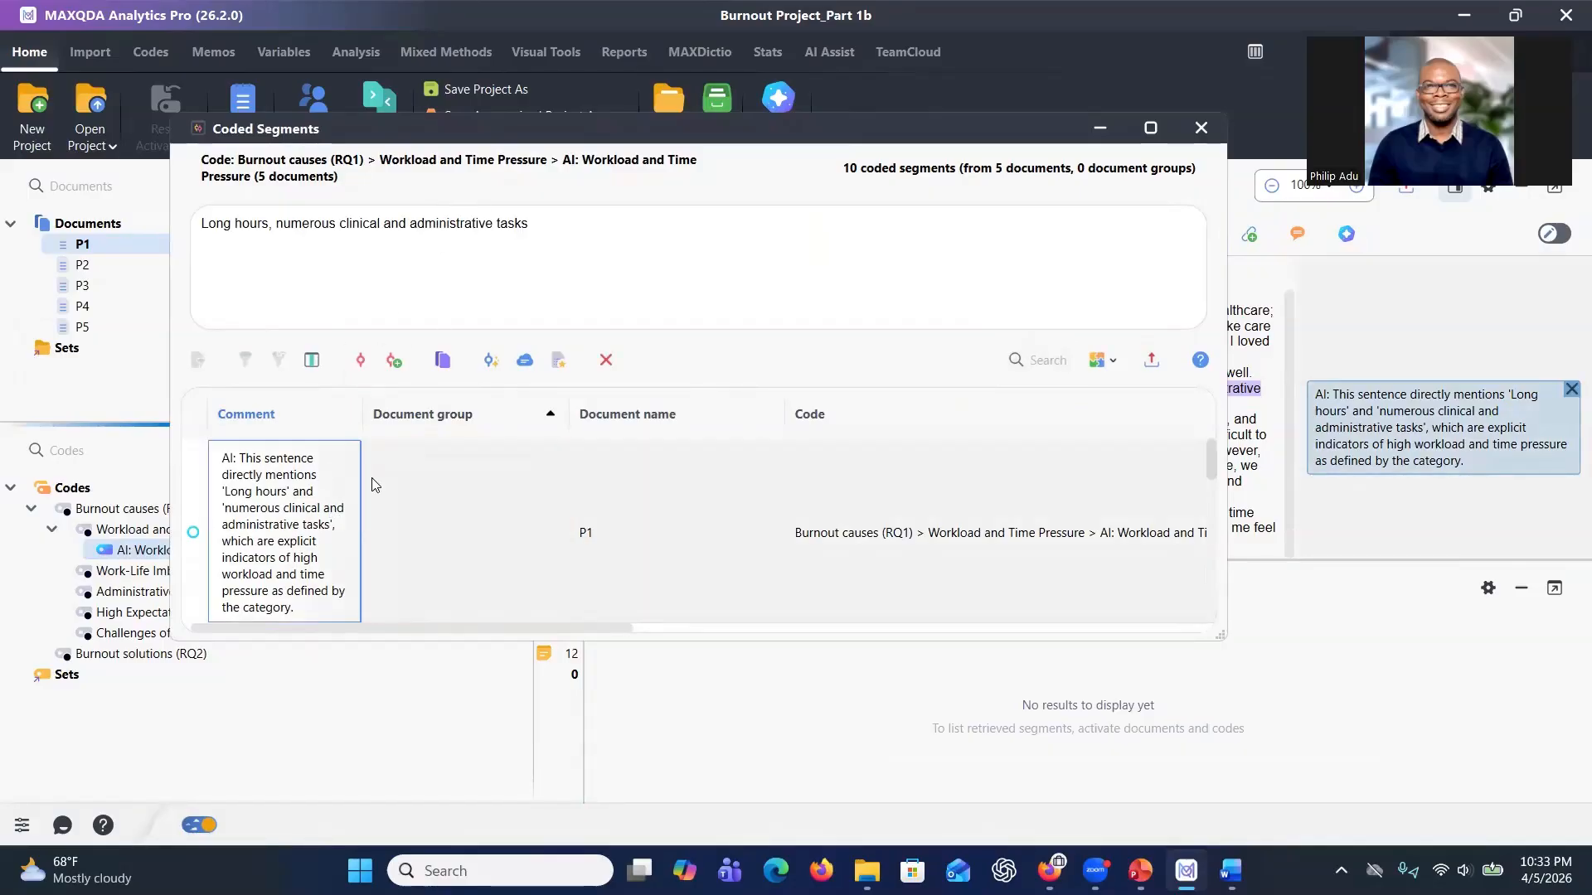
scroll(373, 485, "down", 2)
left_click(292, 504)
scroll(290, 506, "down", 2)
left_click(252, 516)
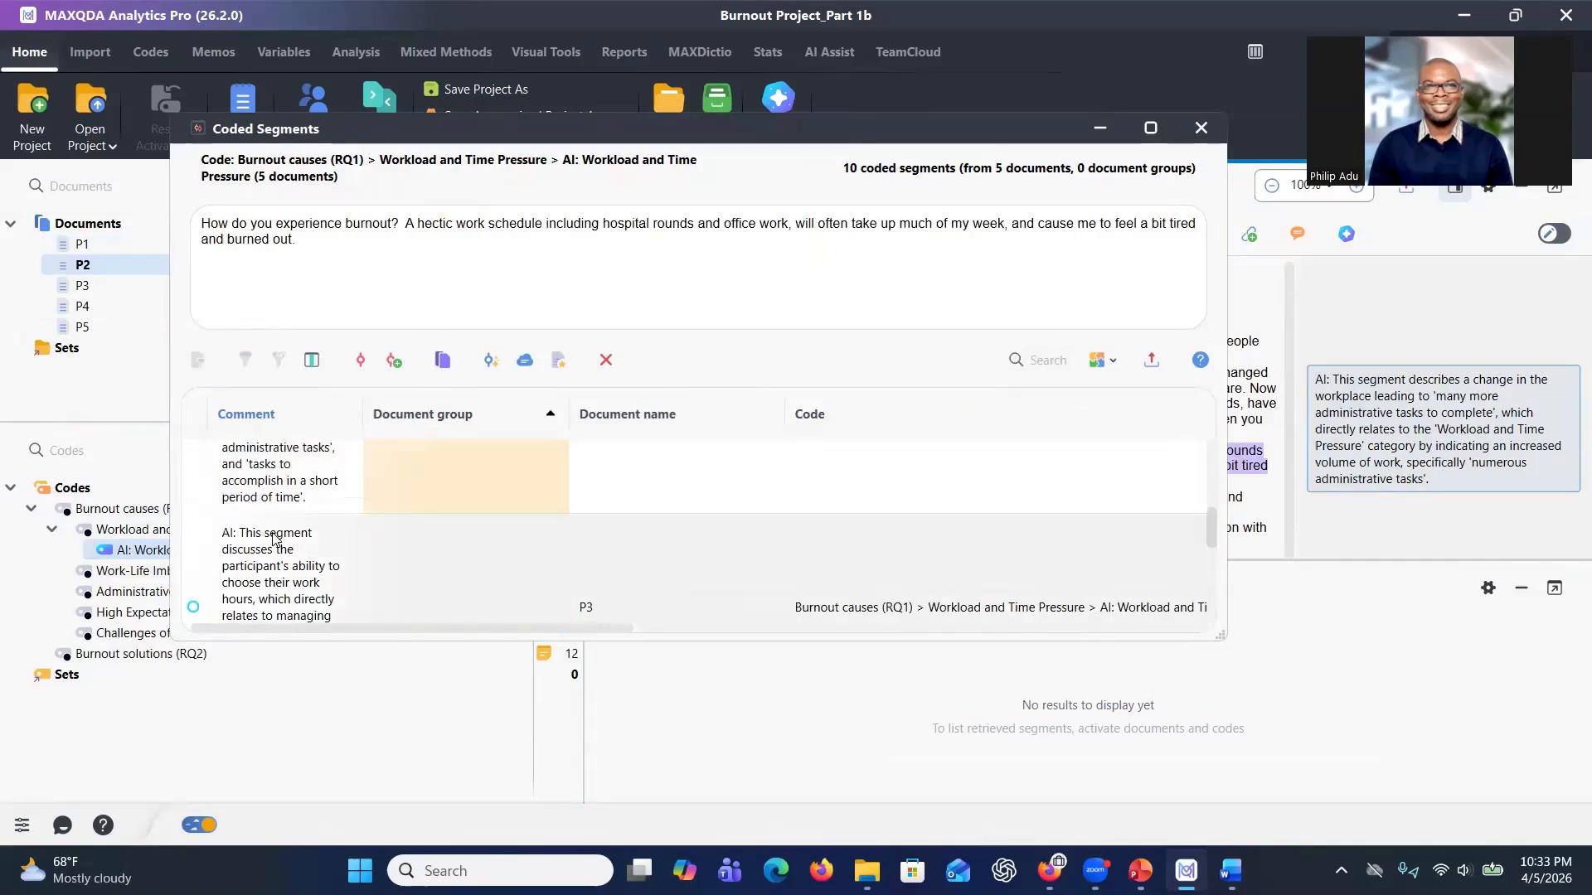
scroll(282, 507, "down", 3)
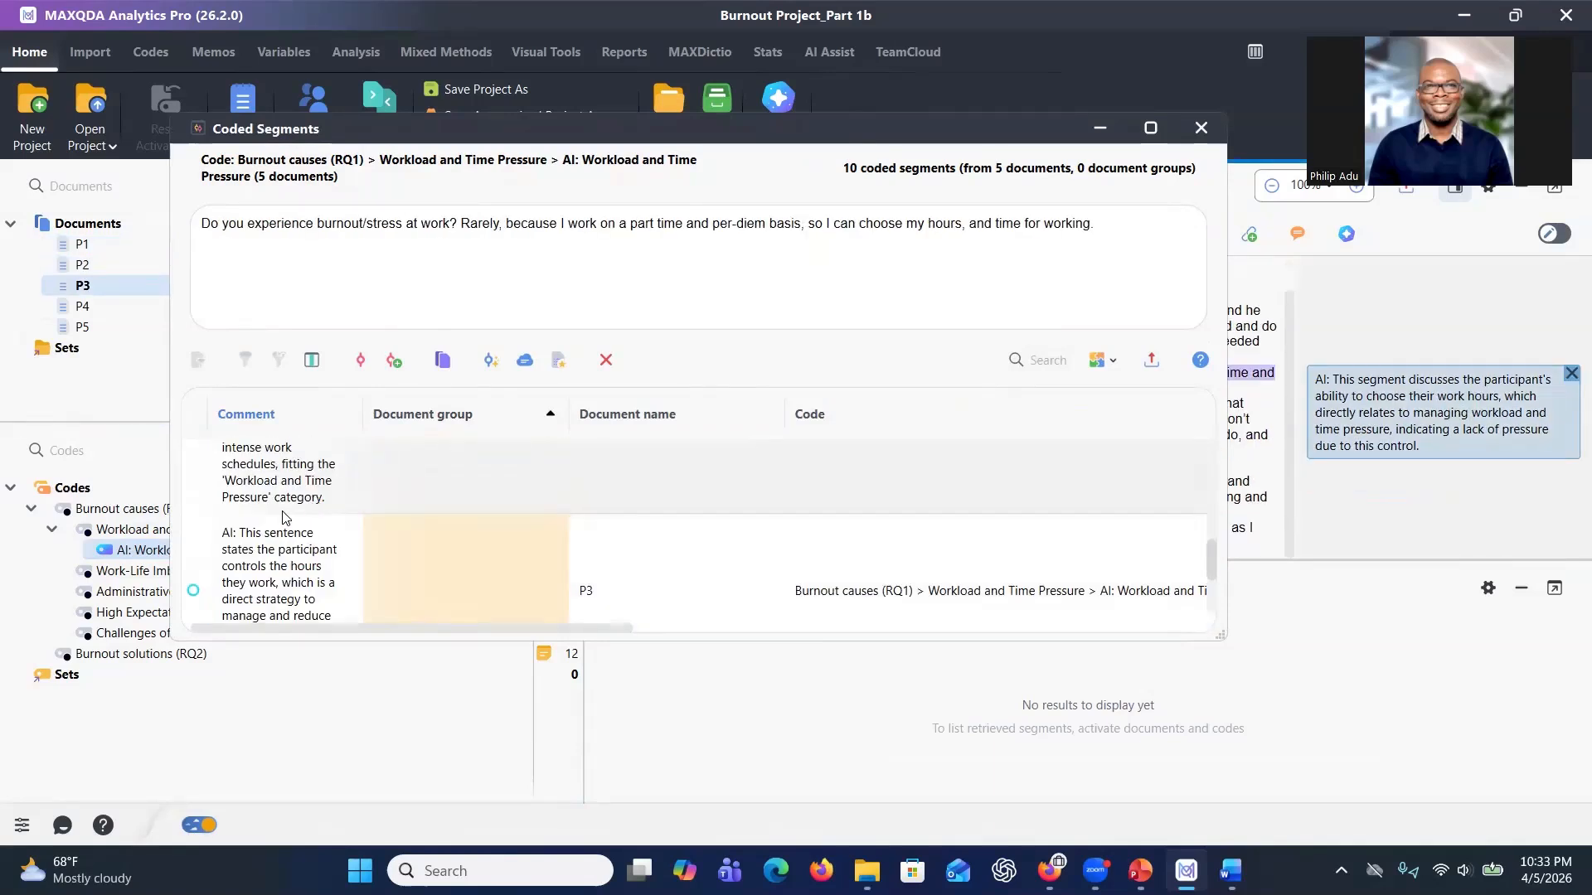
left_click(285, 543)
left_click(1201, 127)
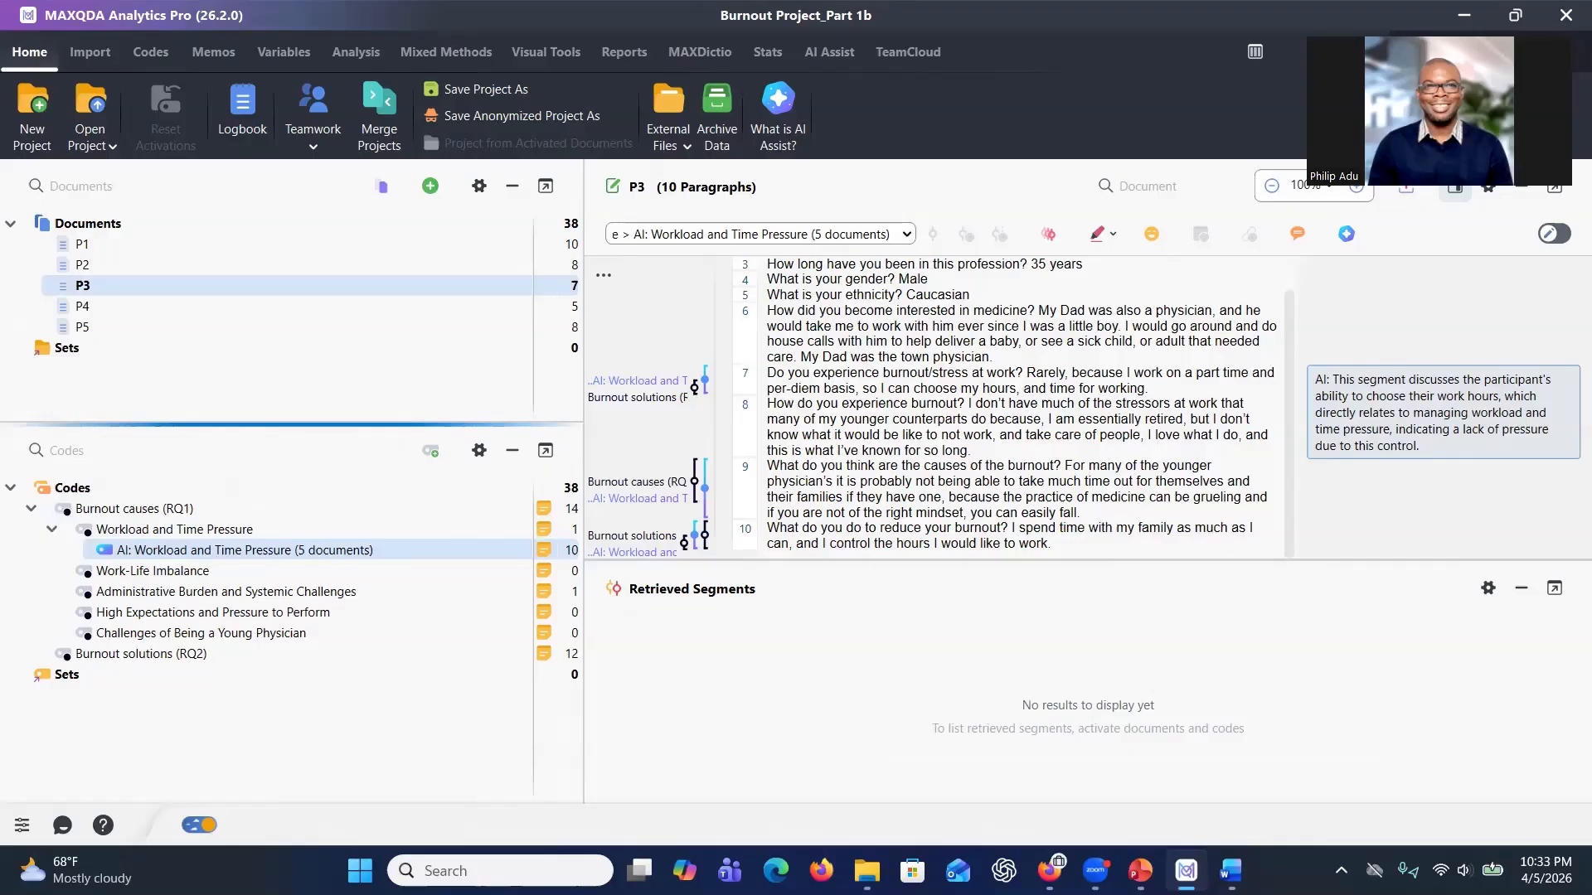
Switch to the browser and scroll through the Hands-On MAXQDA Training seminar page, then return to the slides.
key("alt+Tab")
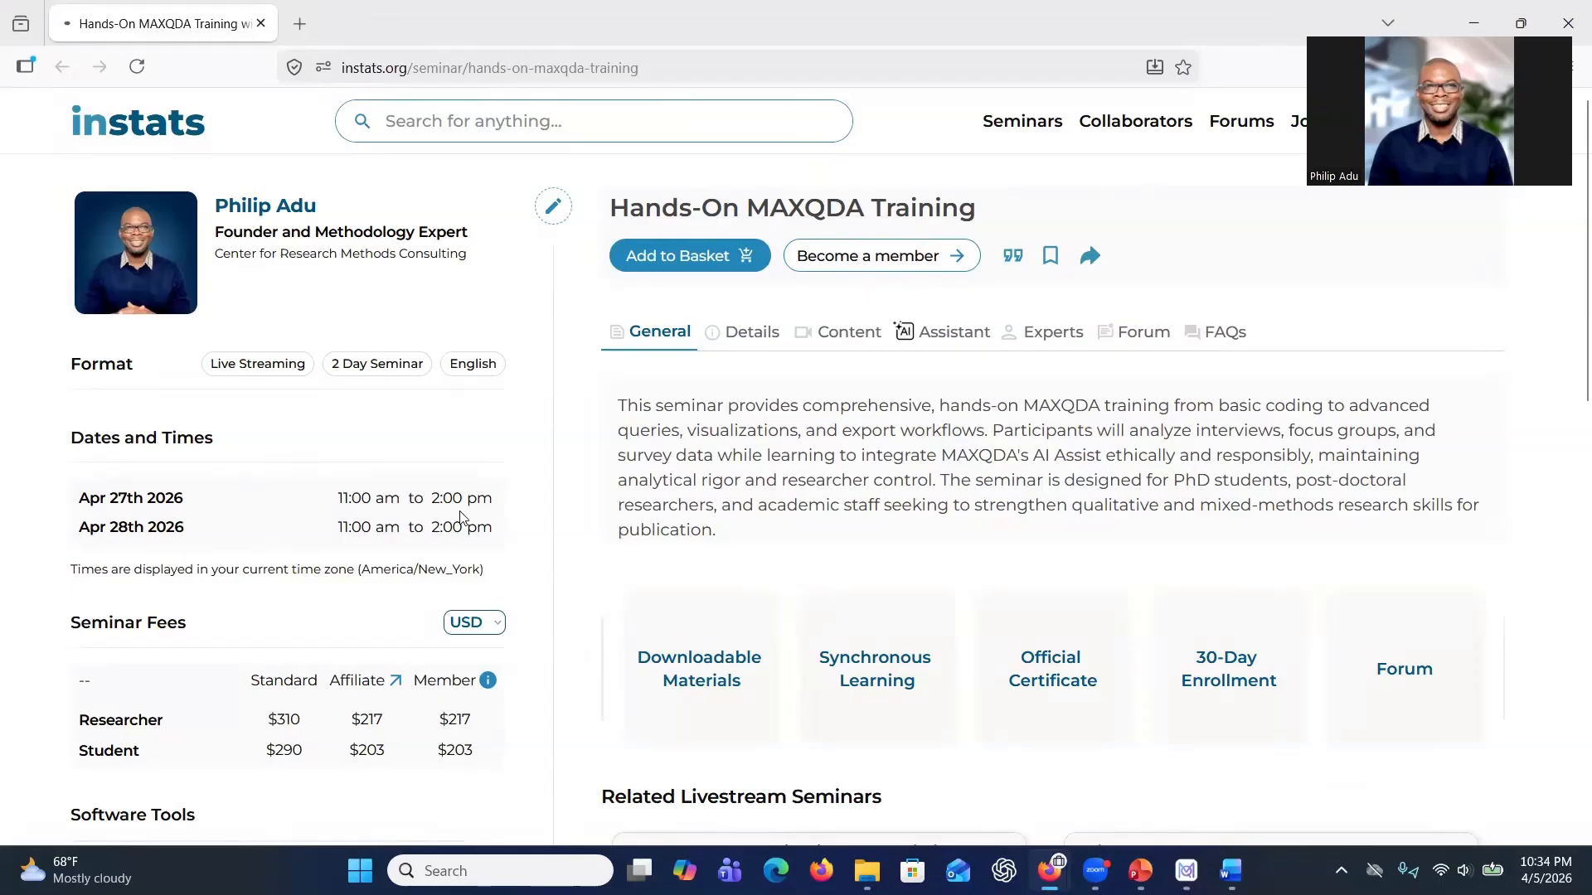
scroll(779, 531, "down", 2)
scroll(780, 531, "down", 2)
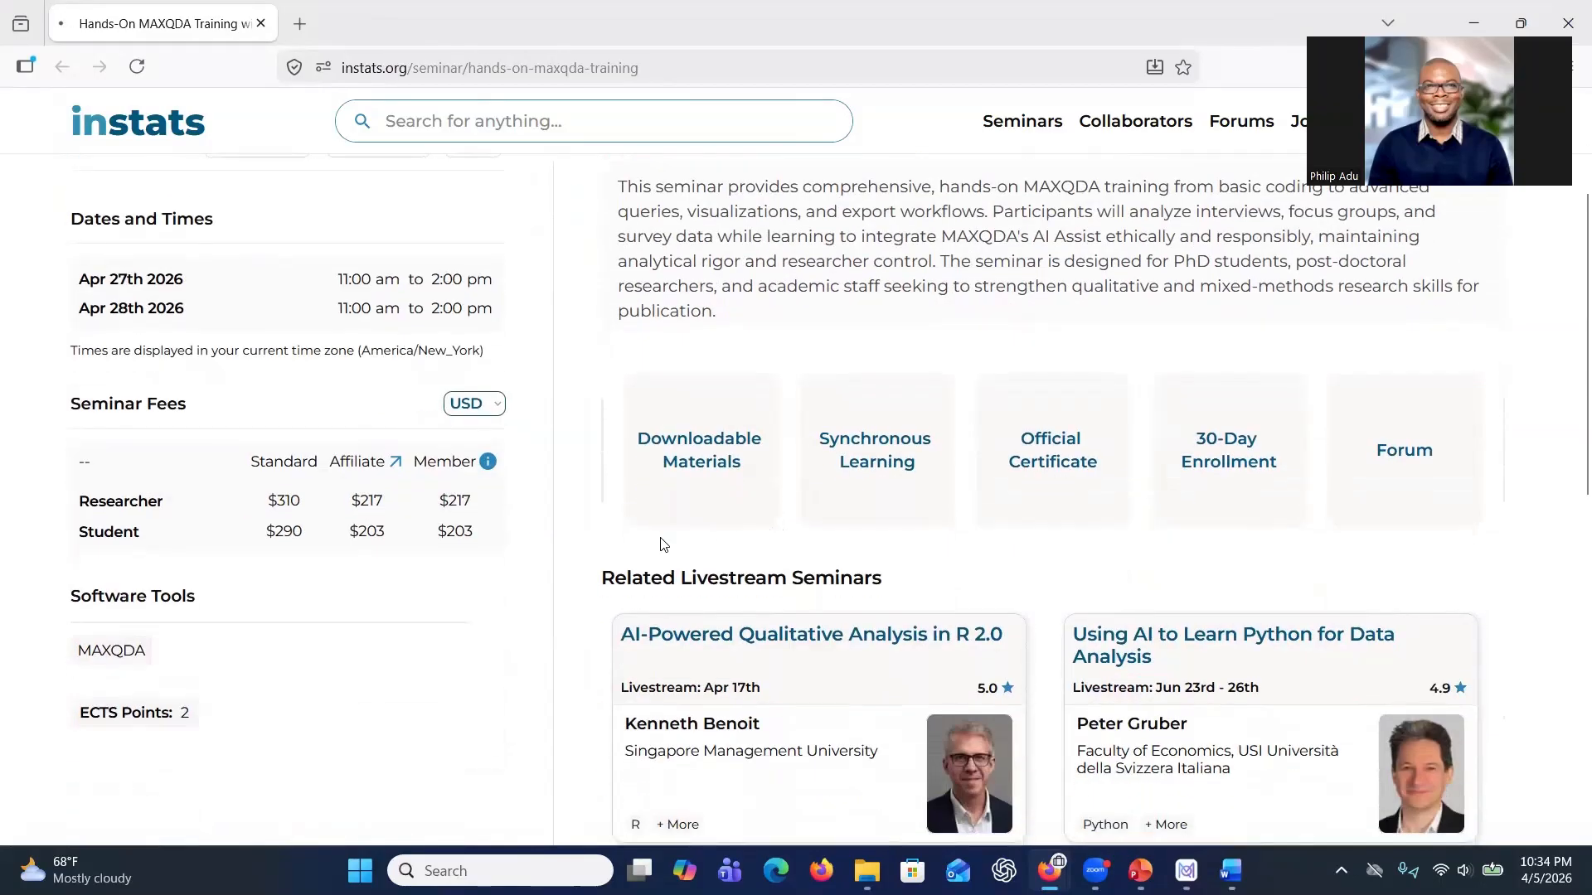
scroll(475, 525, "up", 2)
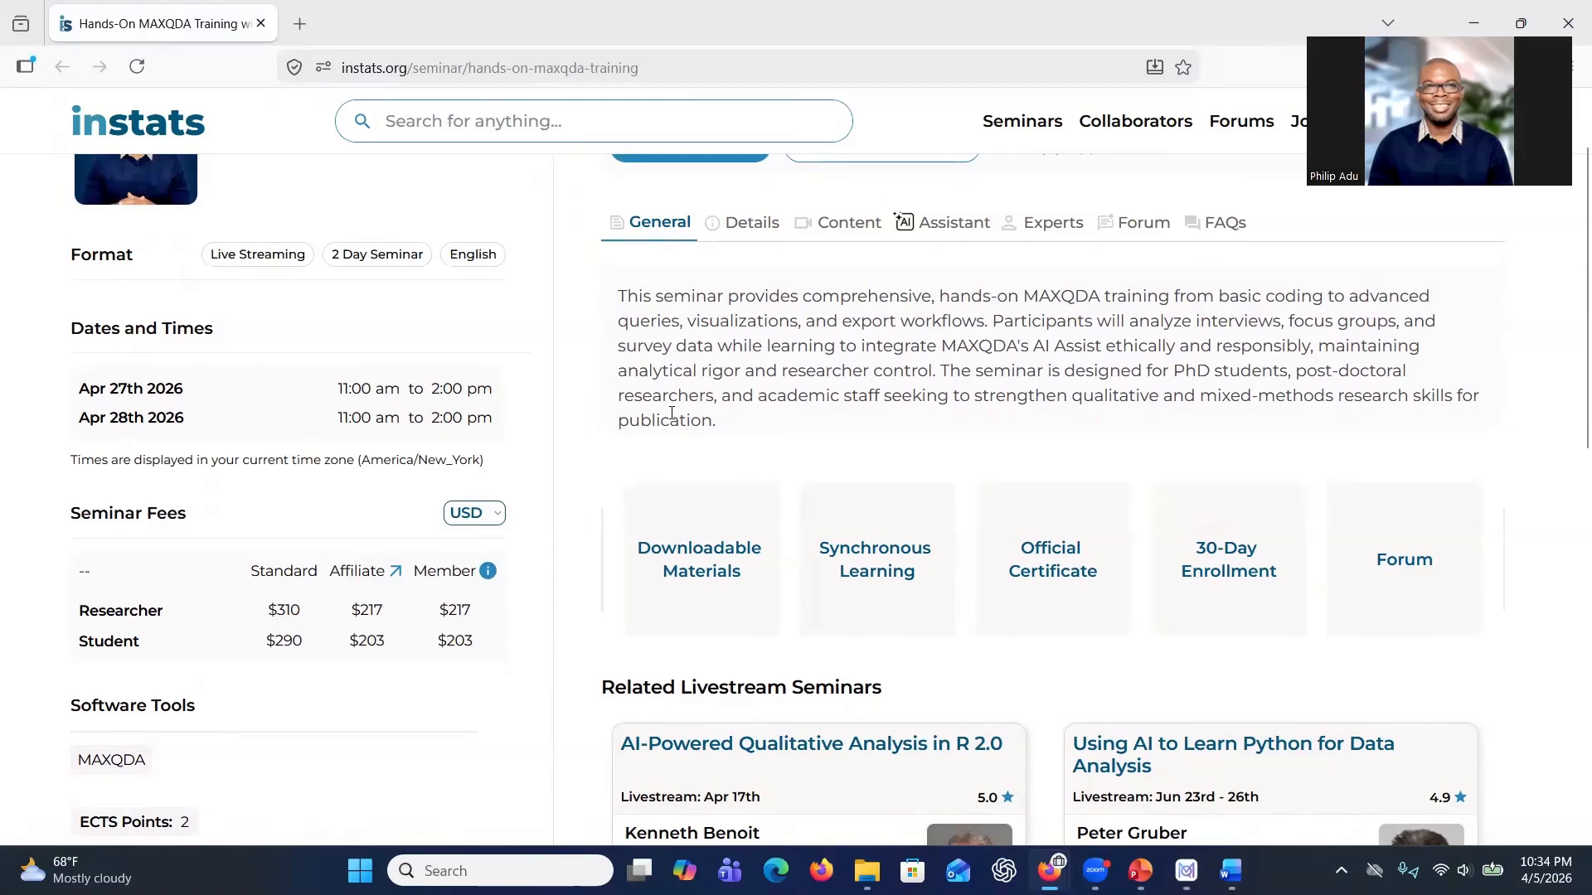
key("alt+Tab")
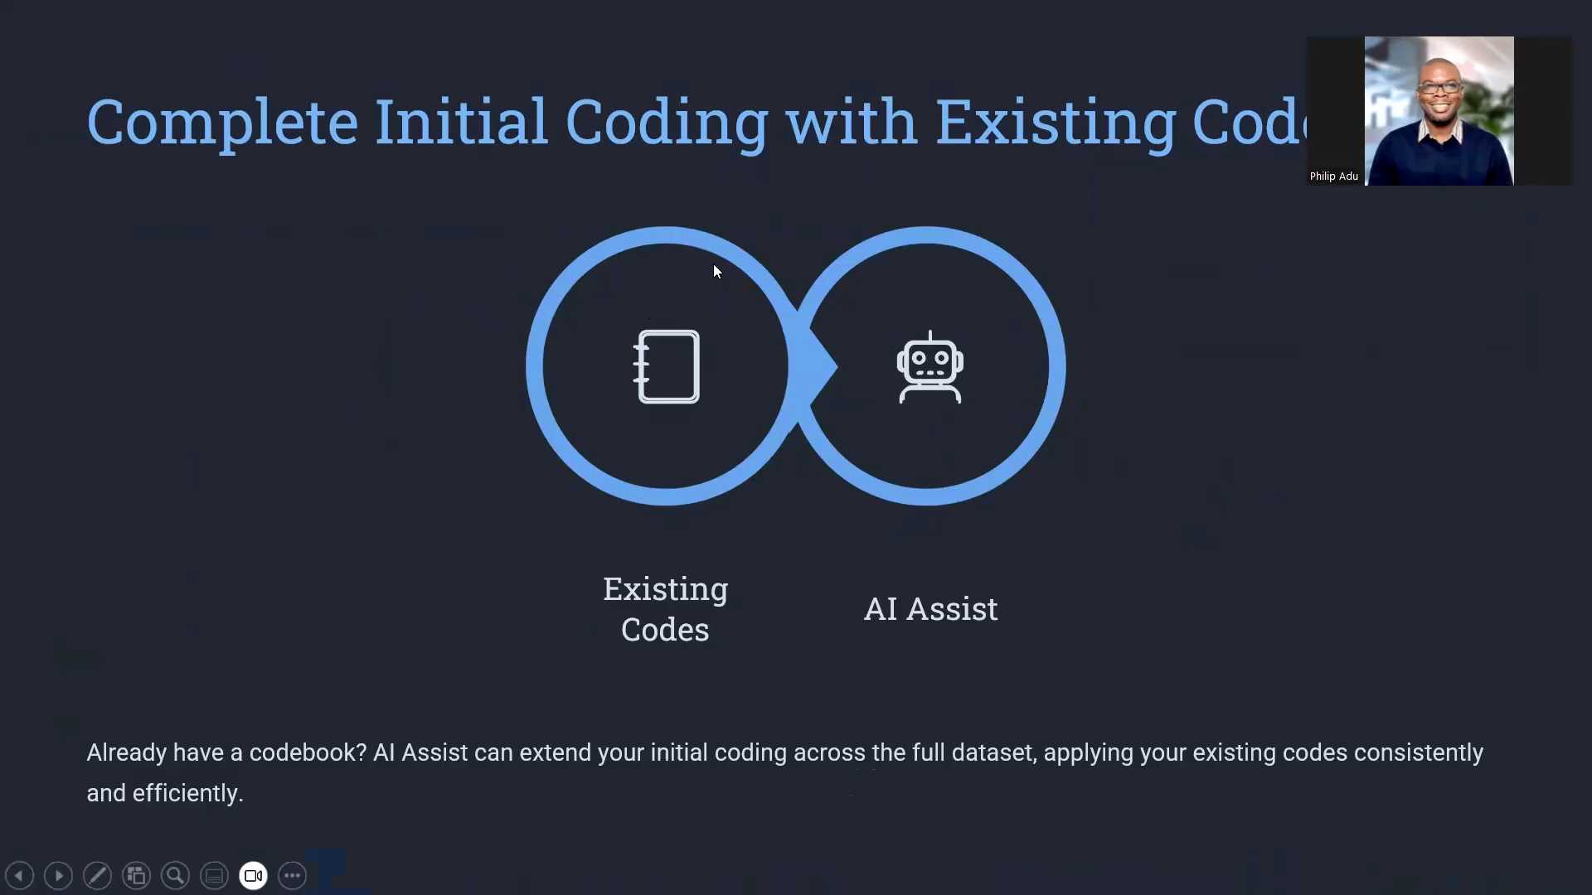
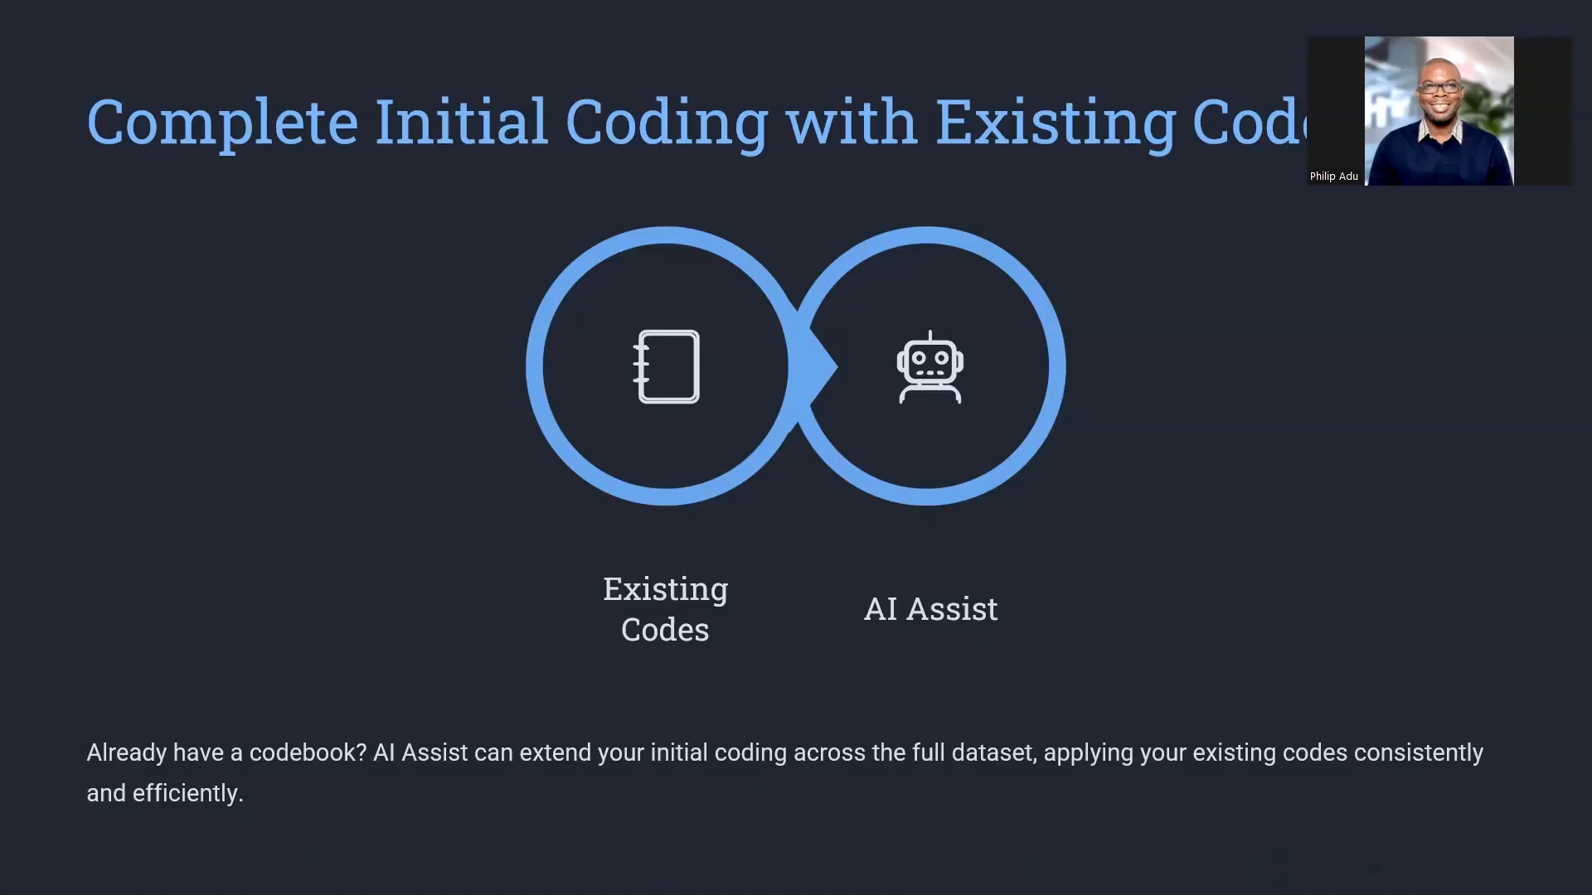
Leave the slide show, return to the coding project and expand the Burnout solutions (RQ2) code.
key("Escape")
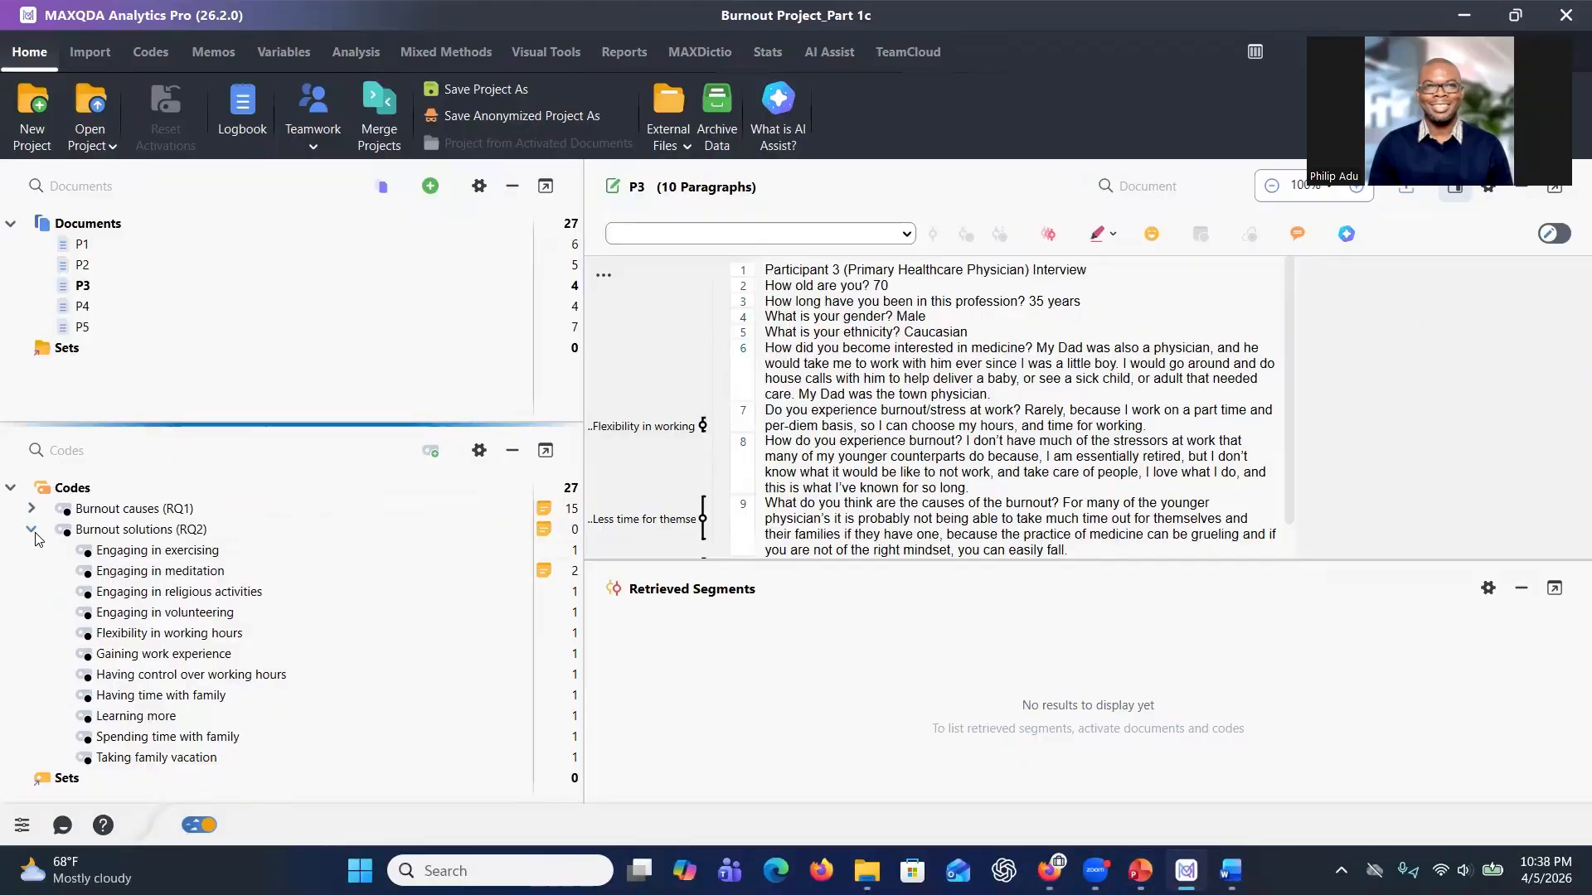
left_click(33, 531)
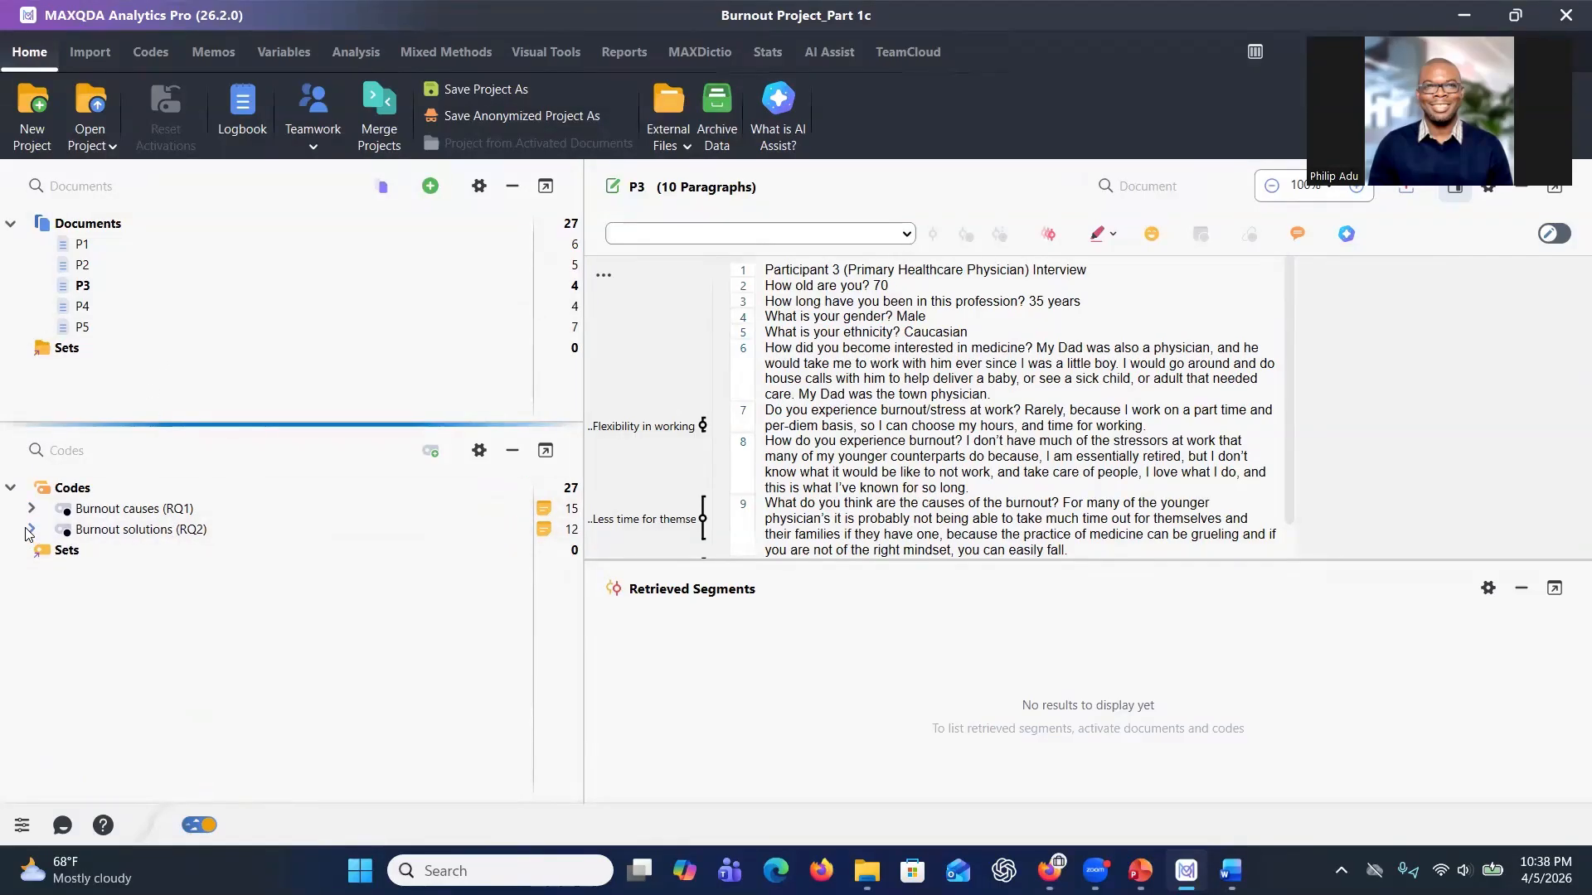
double_click(199, 531)
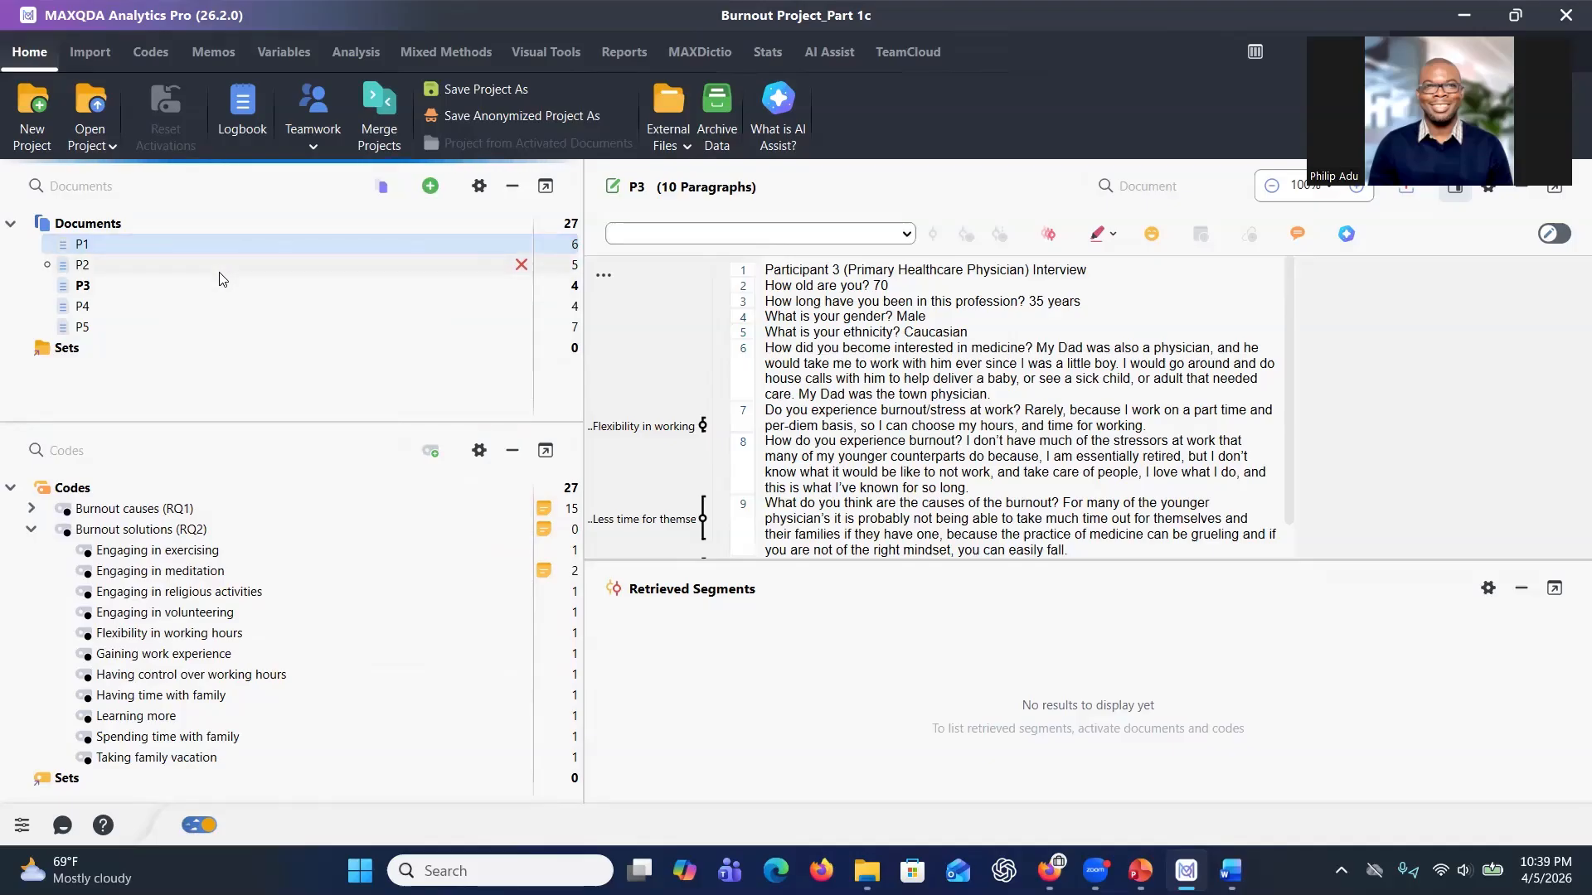
Activate documents P4 and P5 and open AI Coding for them.
left_click(157, 287)
left_click(156, 305, "ctrl")
left_click(152, 327, "ctrl")
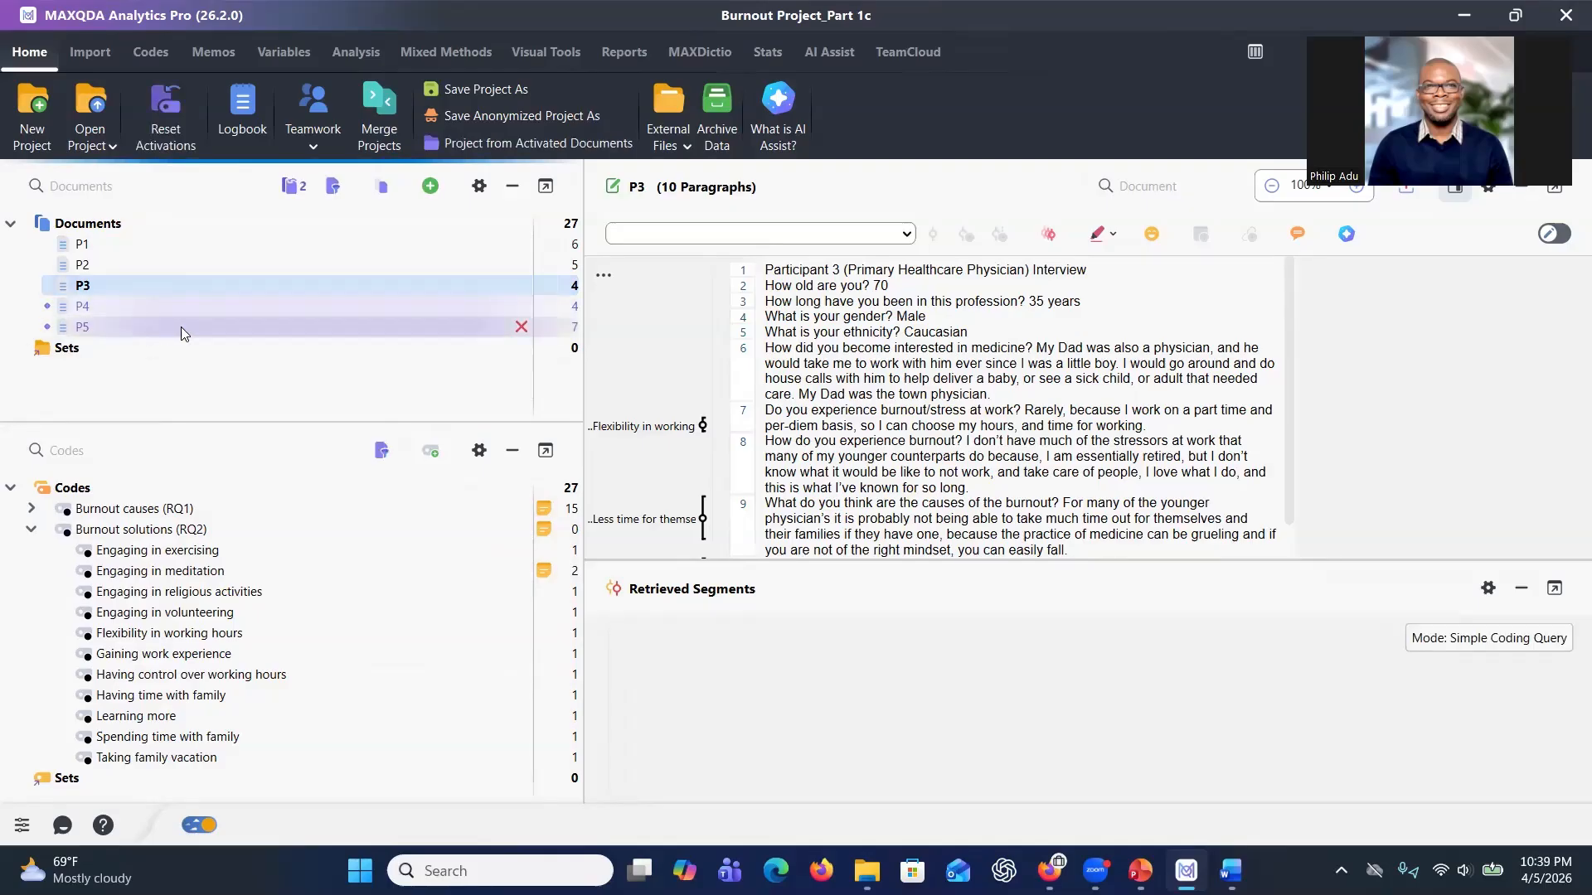
right_click(215, 325)
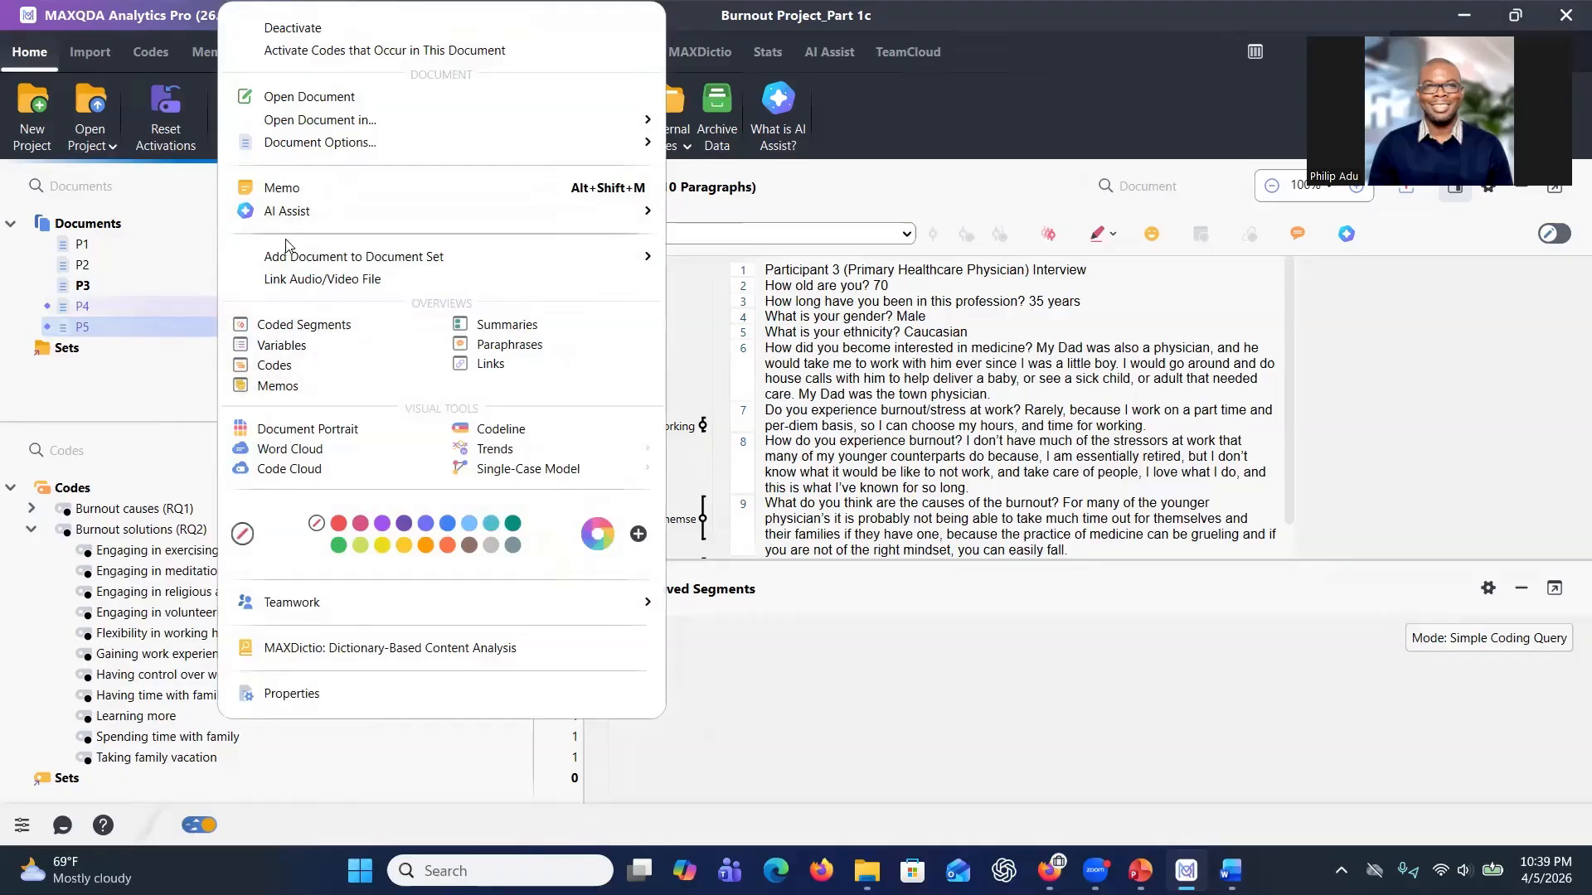
mouse_move(292, 217)
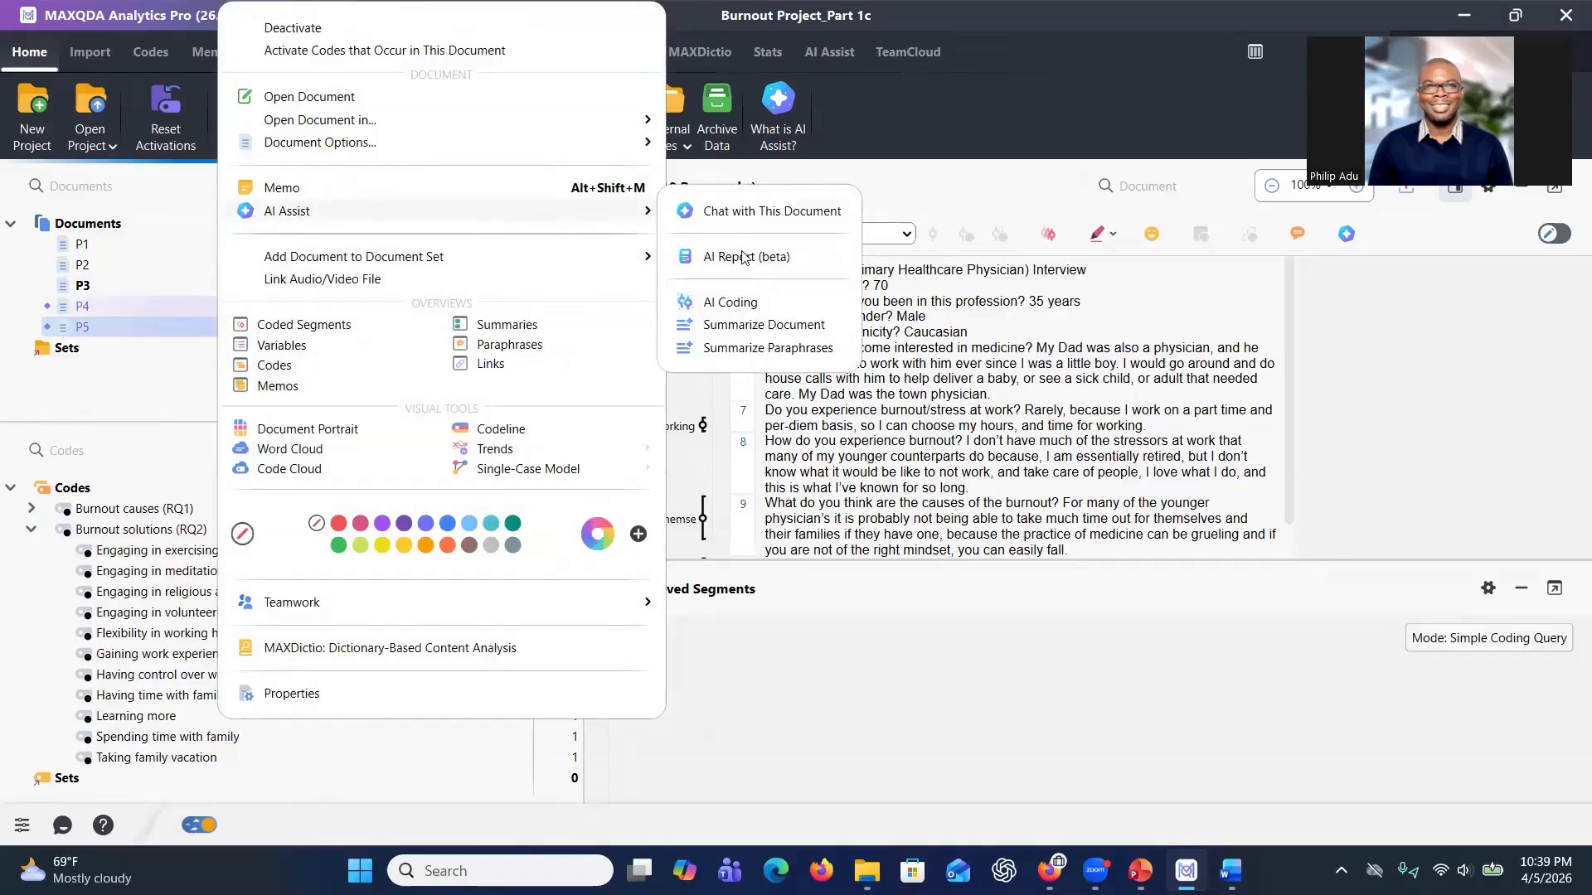
left_click(741, 304)
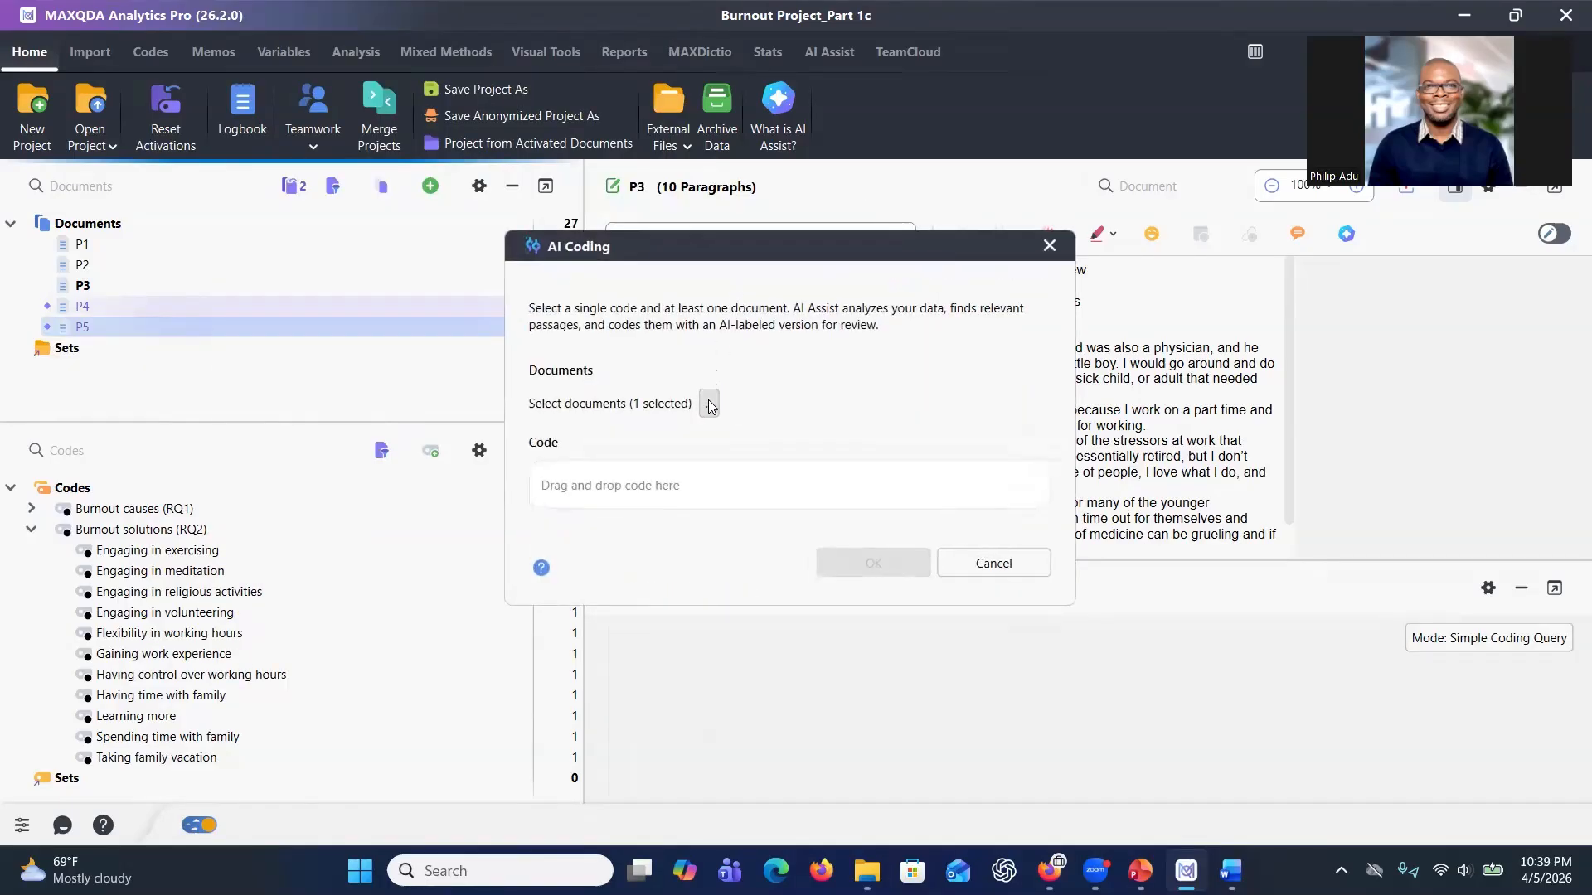
Add P3 to the selected documents and set Engaging in exercising as the AI Coding code.
left_click(709, 403)
left_click(555, 324)
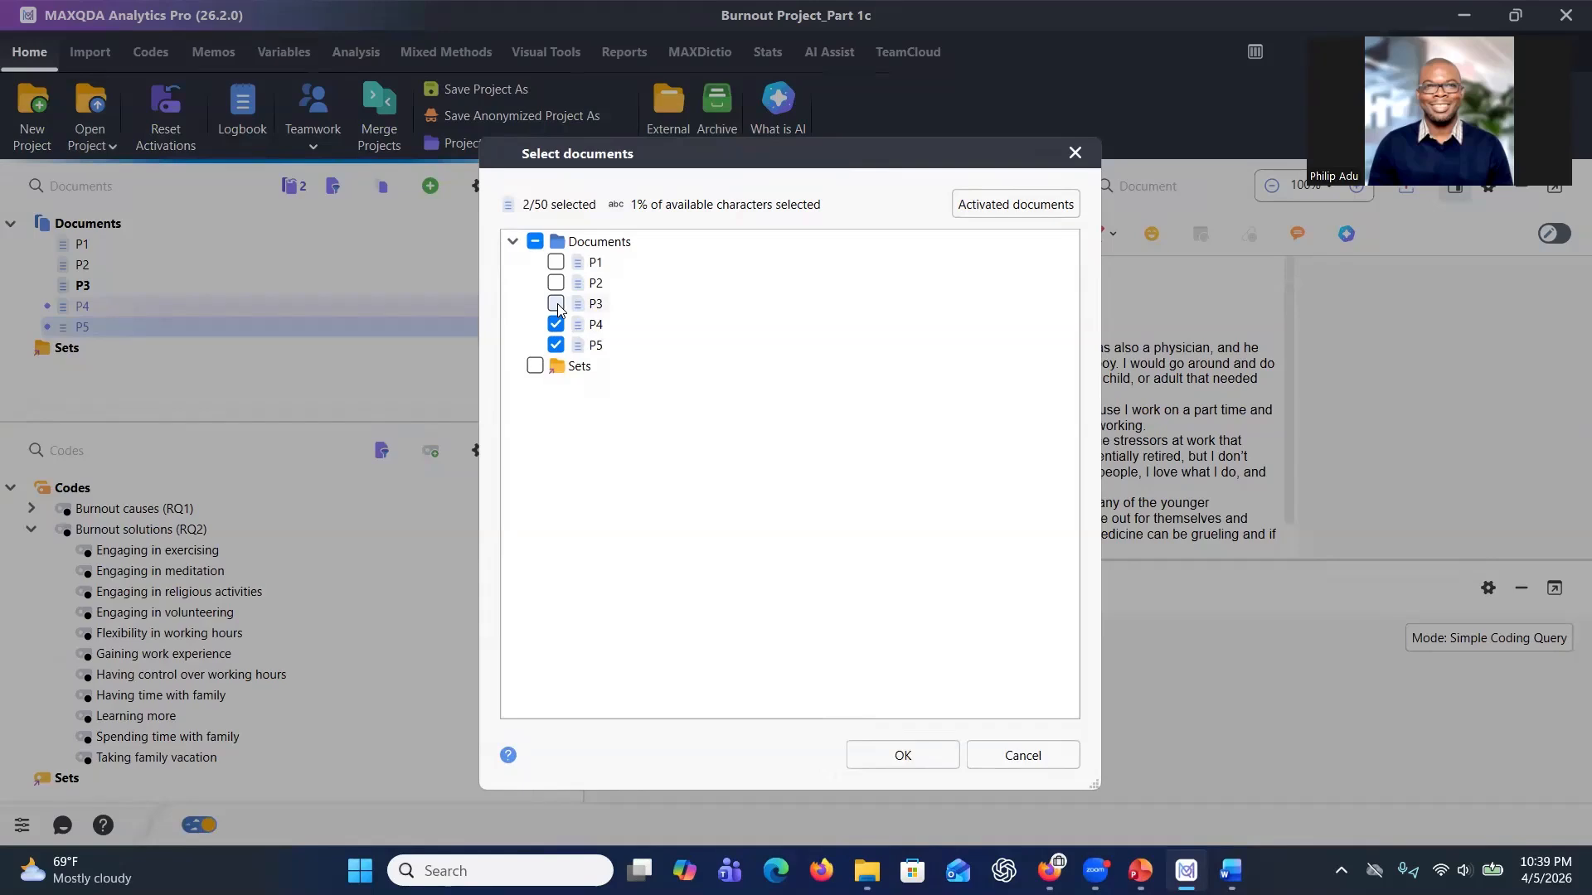
left_click(556, 305)
left_click(885, 755)
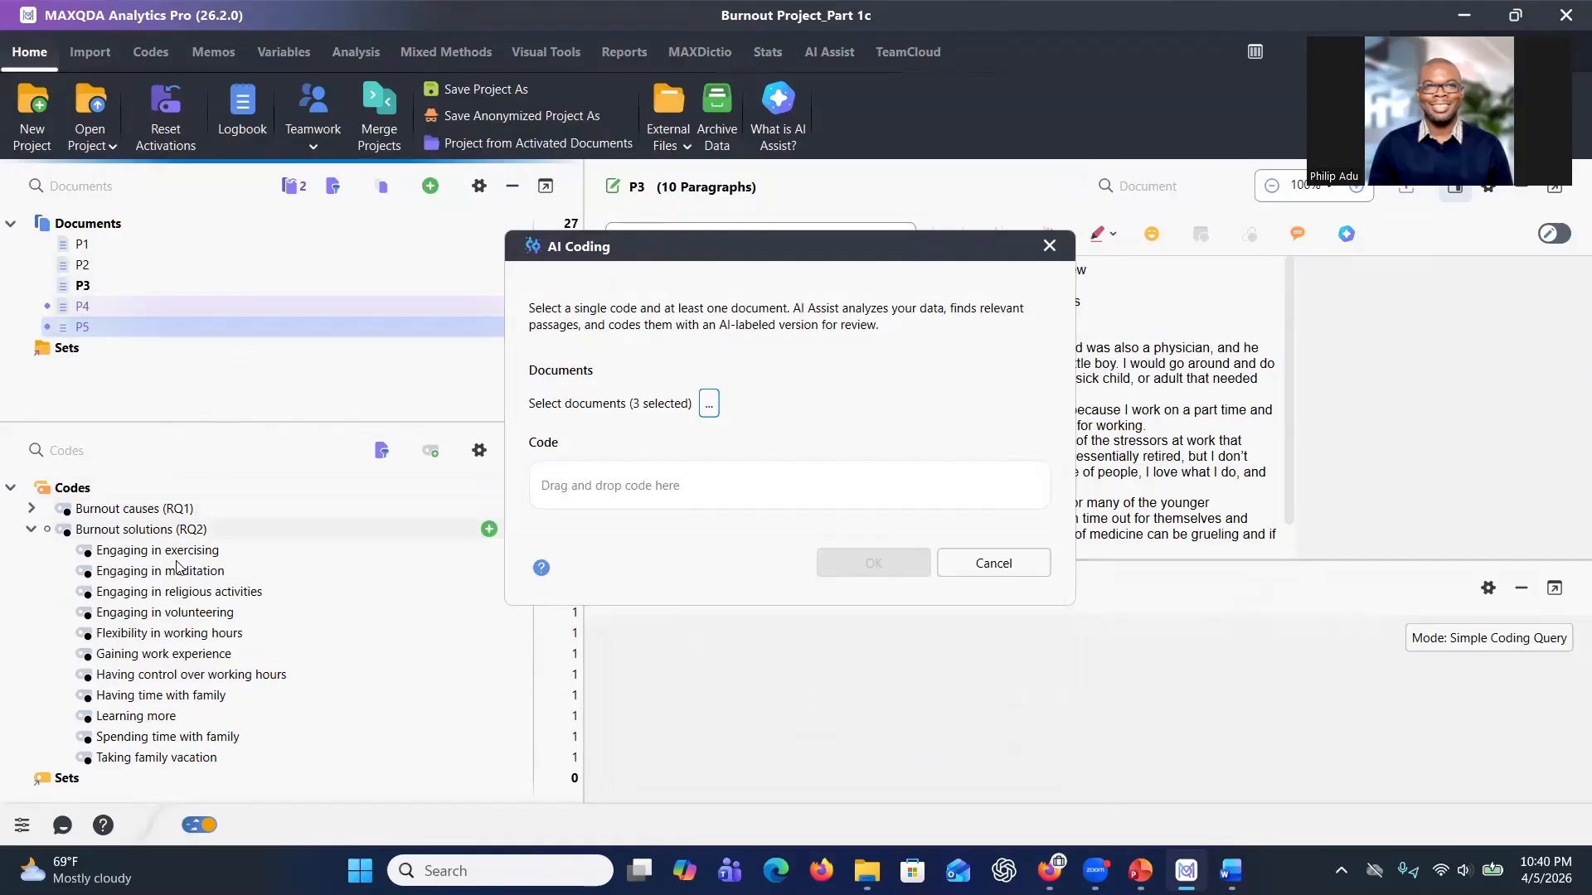
left_click_drag(173, 559, 618, 495)
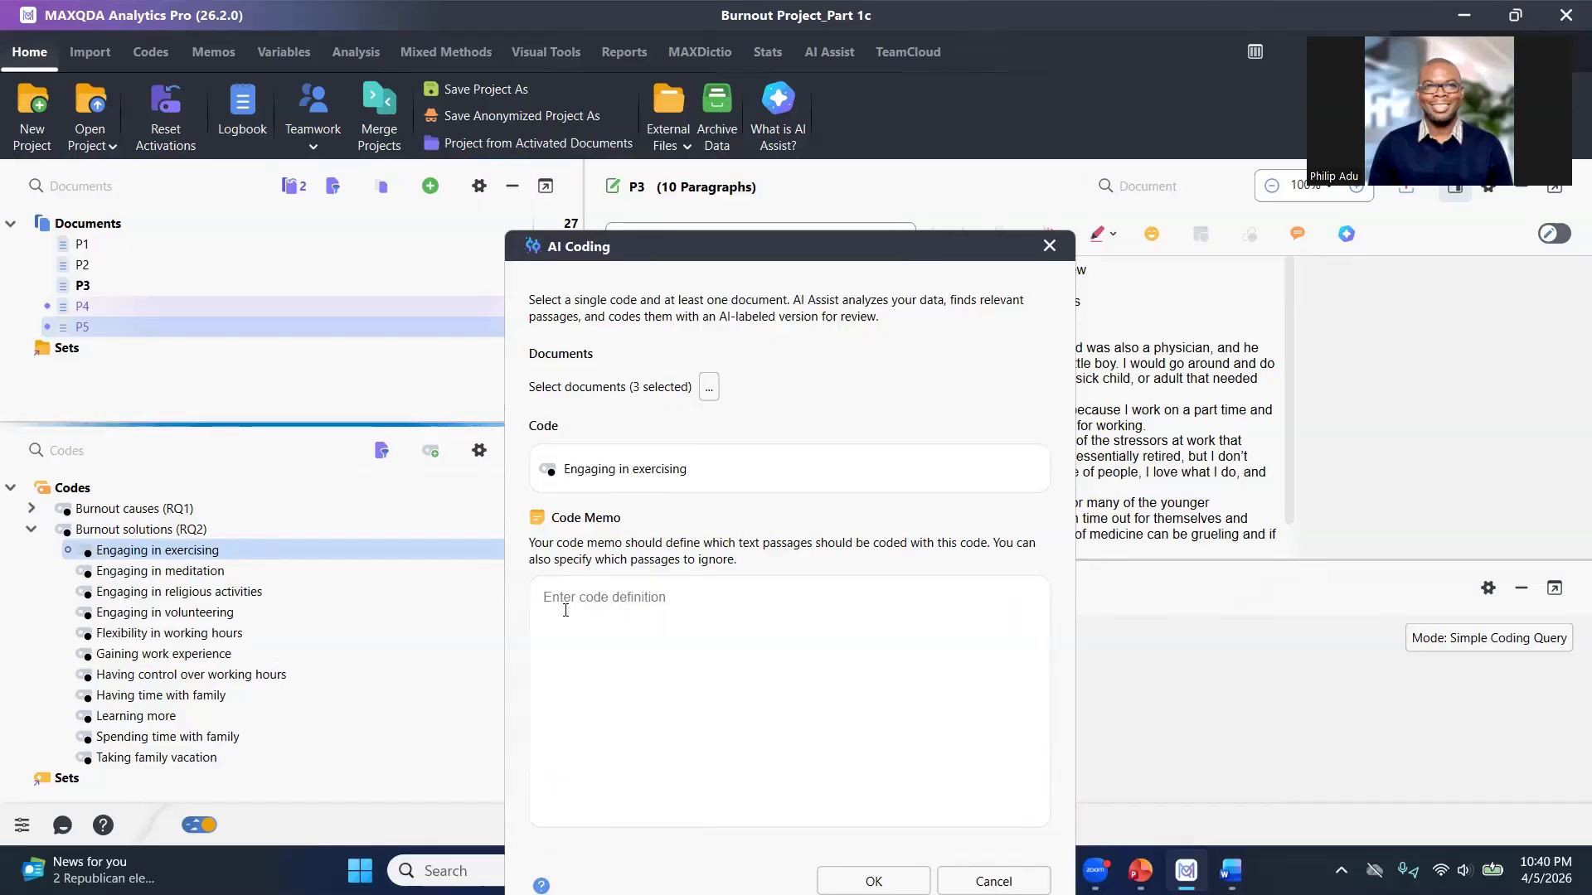
Start the code memo with the headings 'Defining the code:' and 'Provide examples'.
left_click(572, 608)
type("Defini")
type("ng the code:")
key("Return")
type("Provide examples")
key("Return")
key("Return")
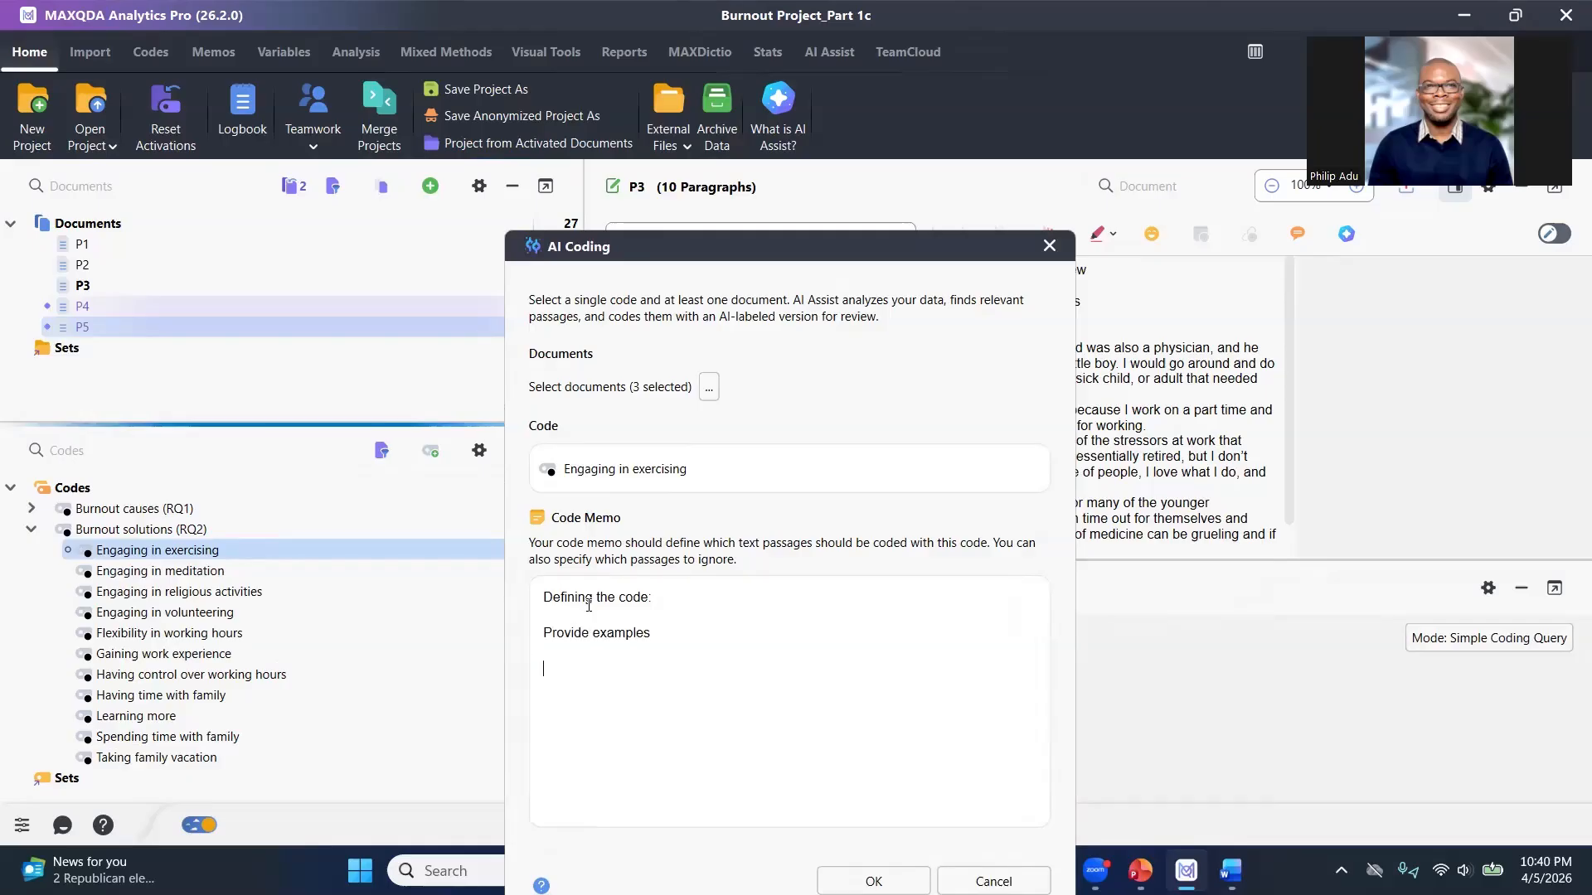
Add a 'Delimitation' heading to the memo and insert blank lines between the headings.
type("Delimitation")
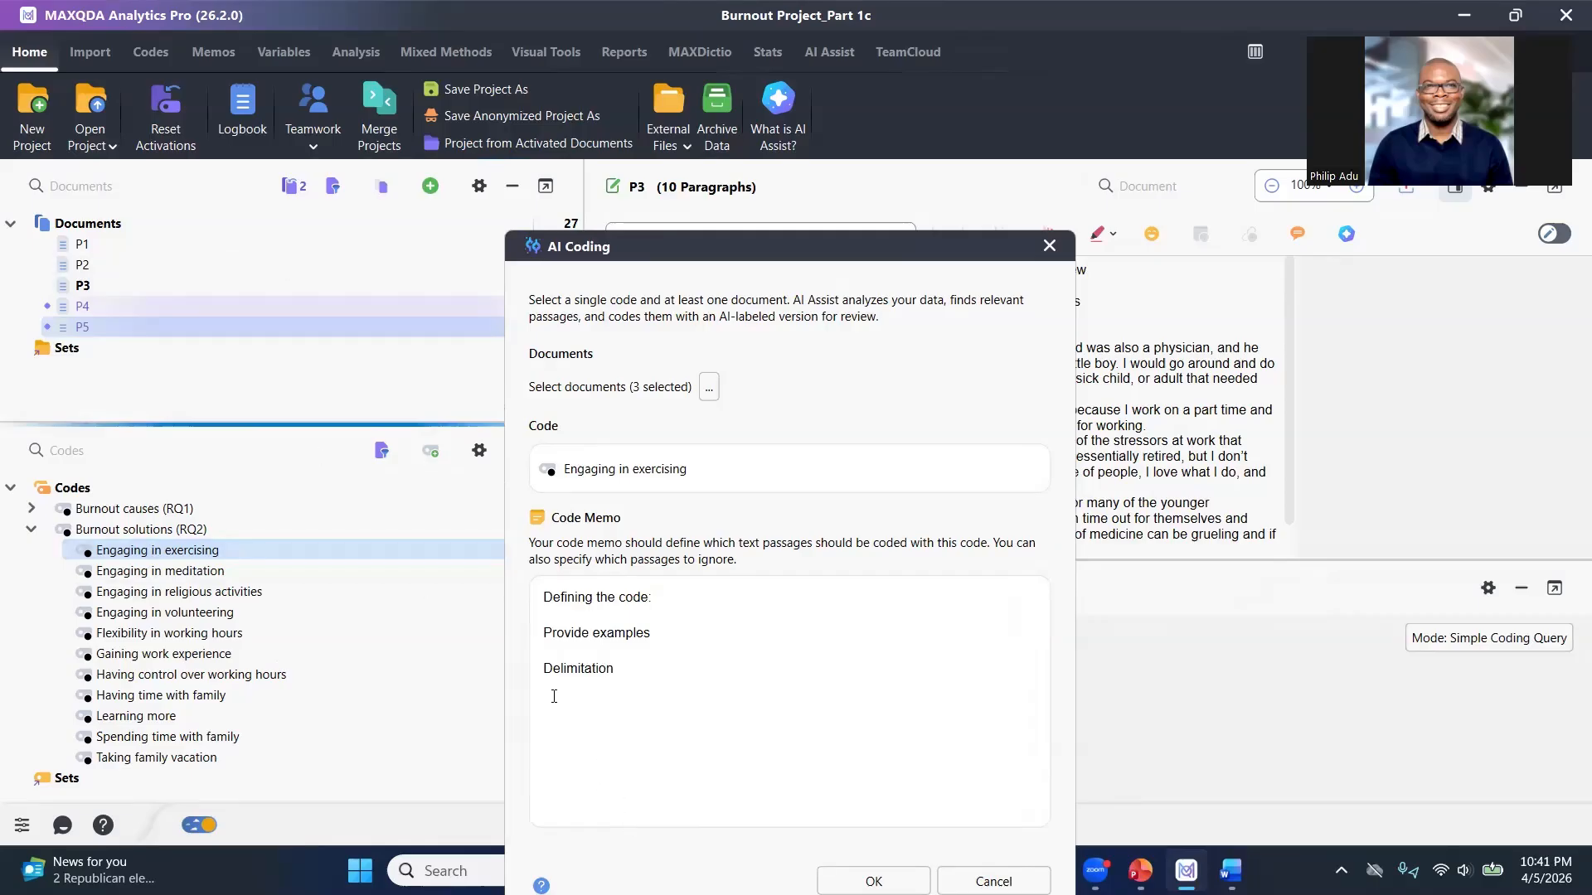
left_click(541, 668)
key("Return")
left_click(539, 637)
key("Return")
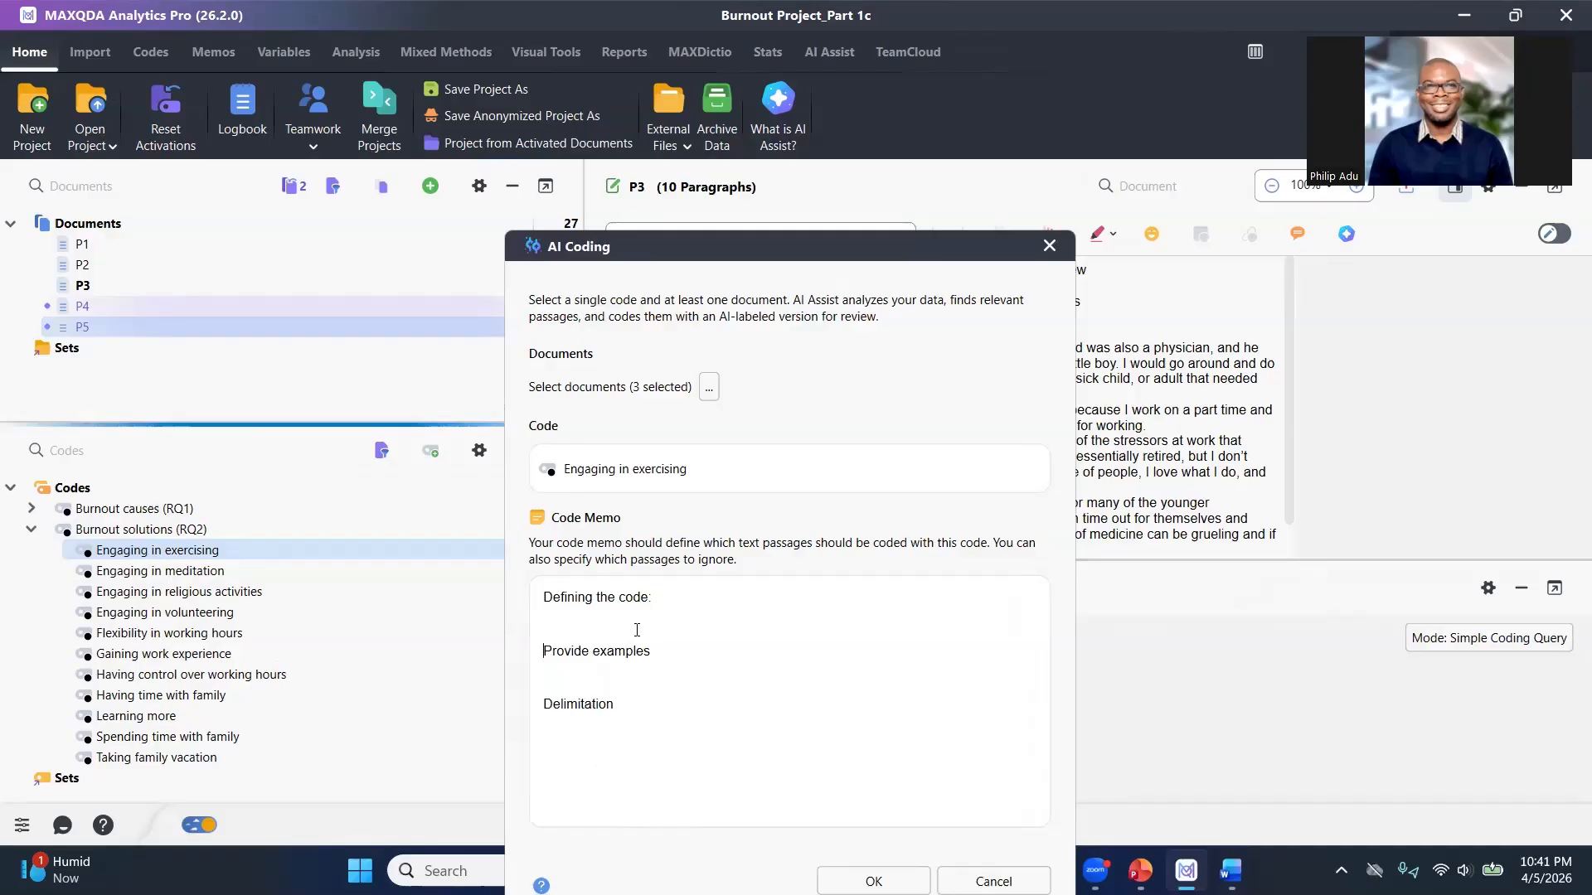
key("Return")
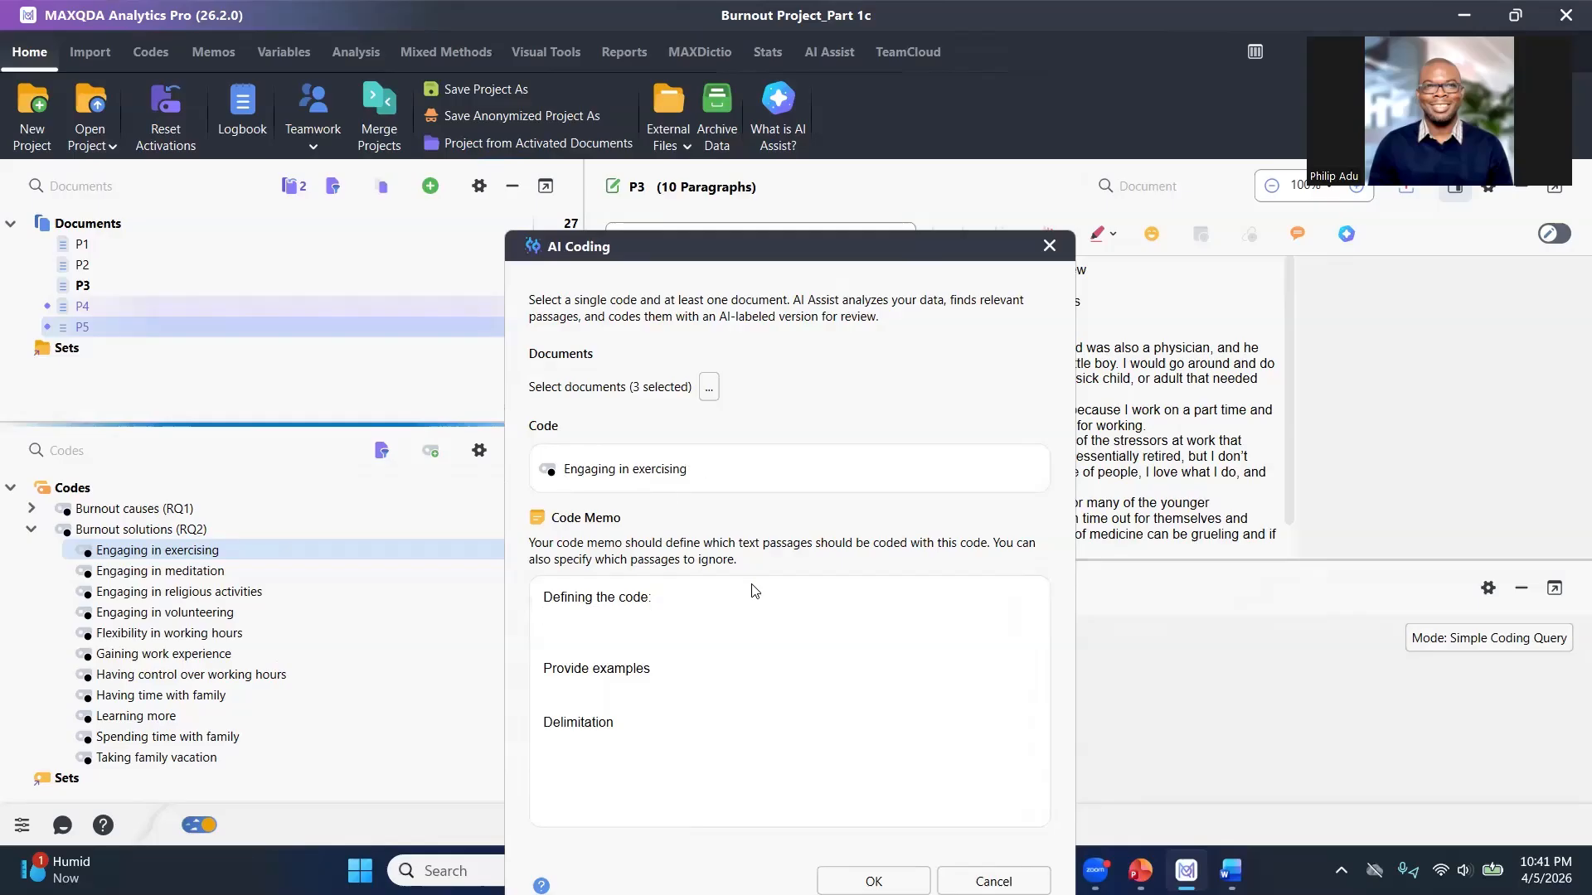
Paste the definition 'This code represents participants' expression of engaging in physical activities to help reduce burnout.' under the first heading.
type("This code represents participants' expression of engaging in physical activities to help reduce burnout.")
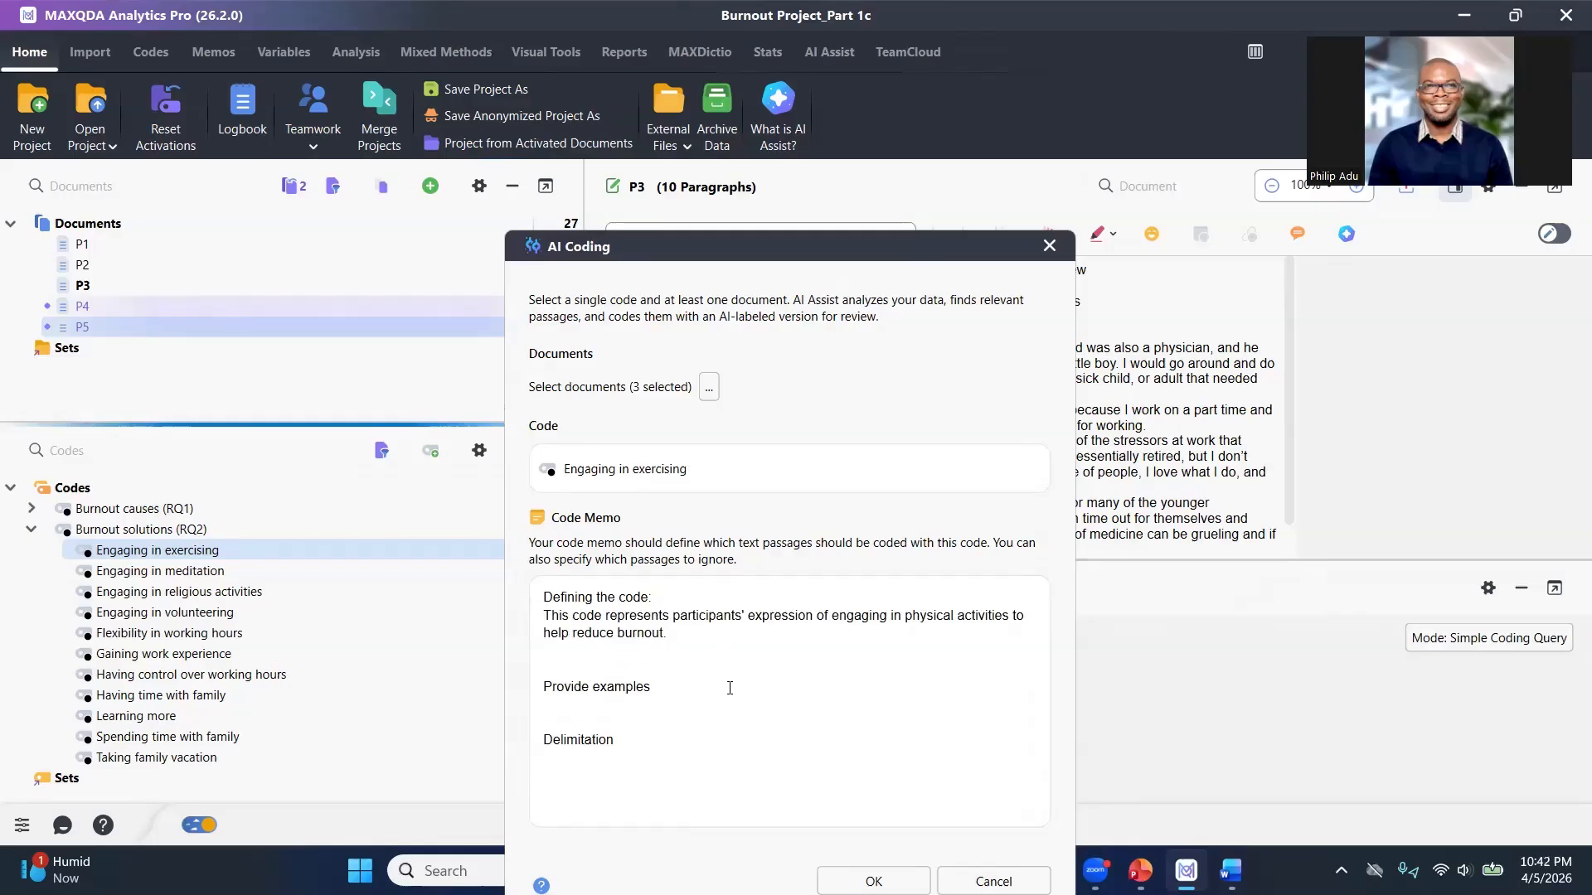
left_click(617, 707)
Copy the word 'exercising' from the last answer of the P1 interview document in Word.
key("alt+Tab")
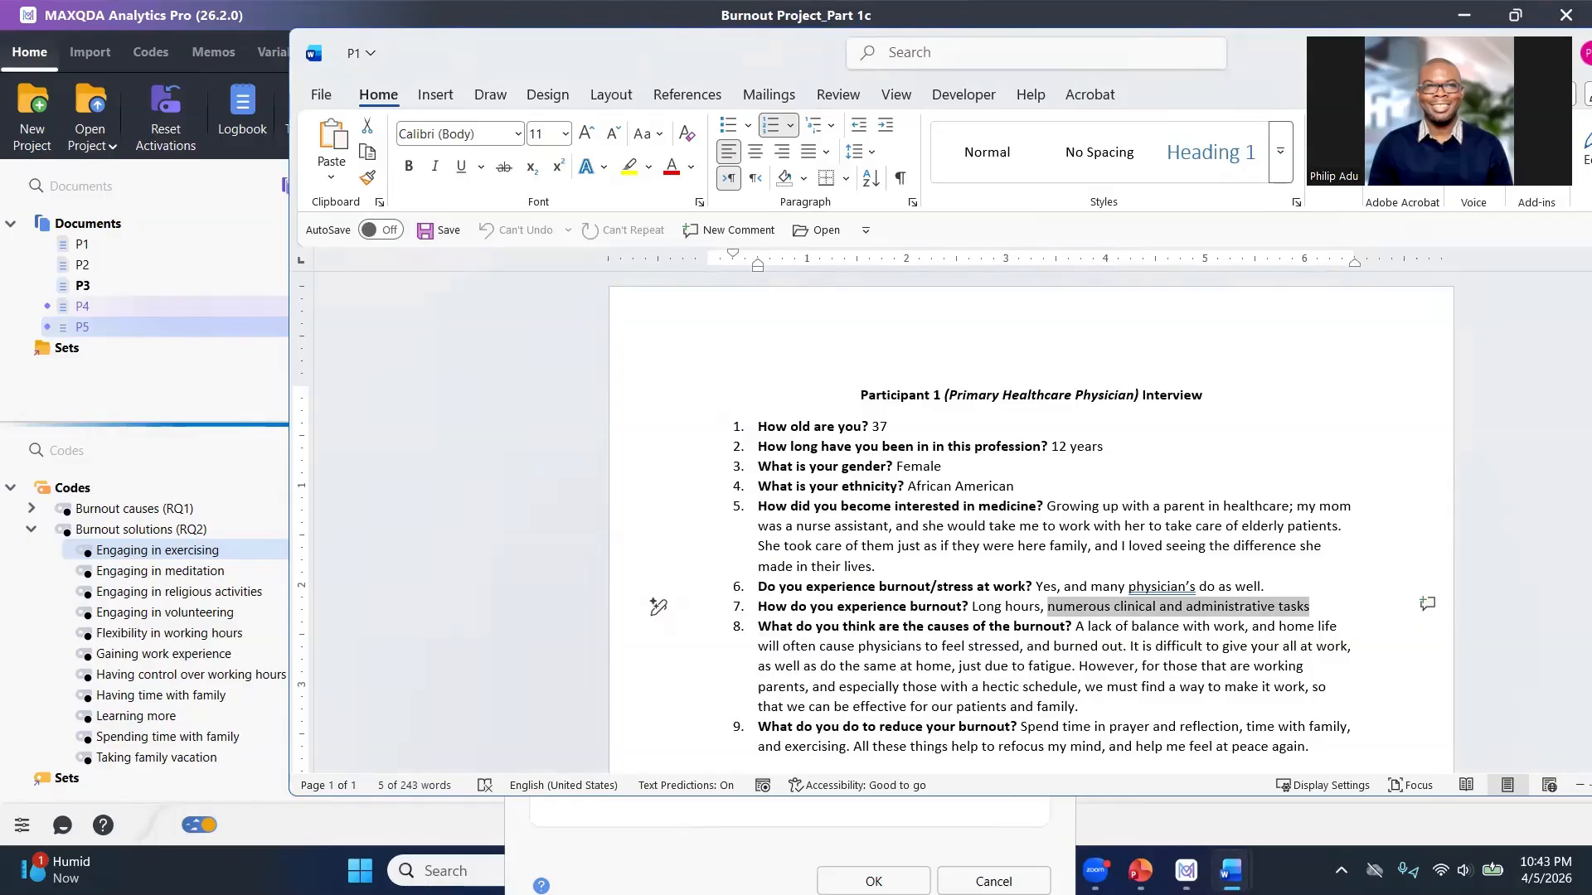
left_click(1211, 400)
scroll(928, 523, "down", 3)
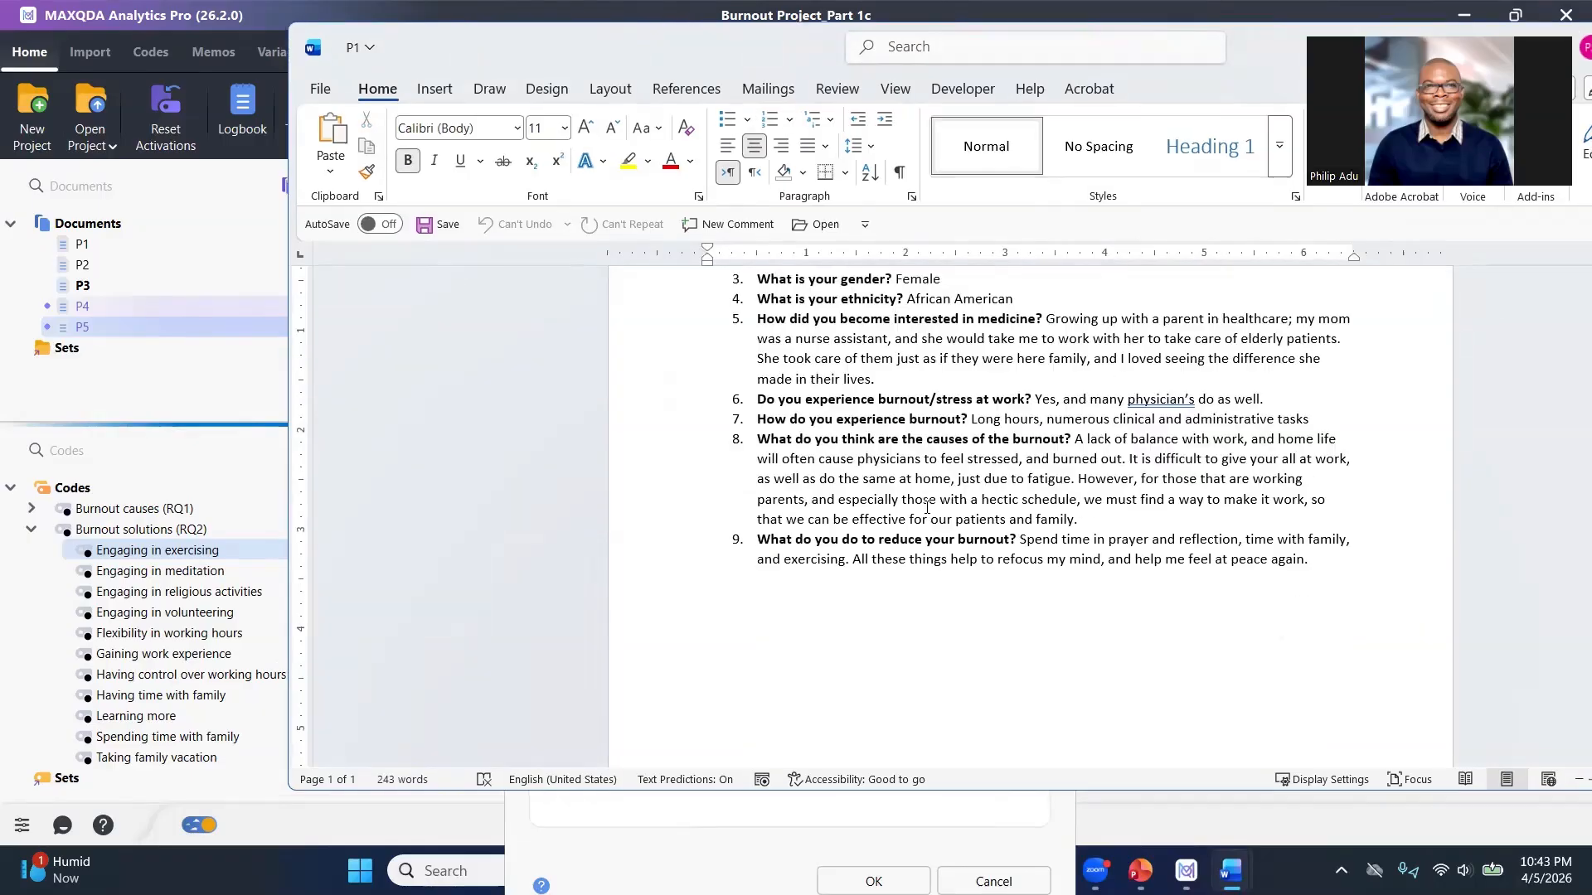
scroll(899, 551, "up", 2)
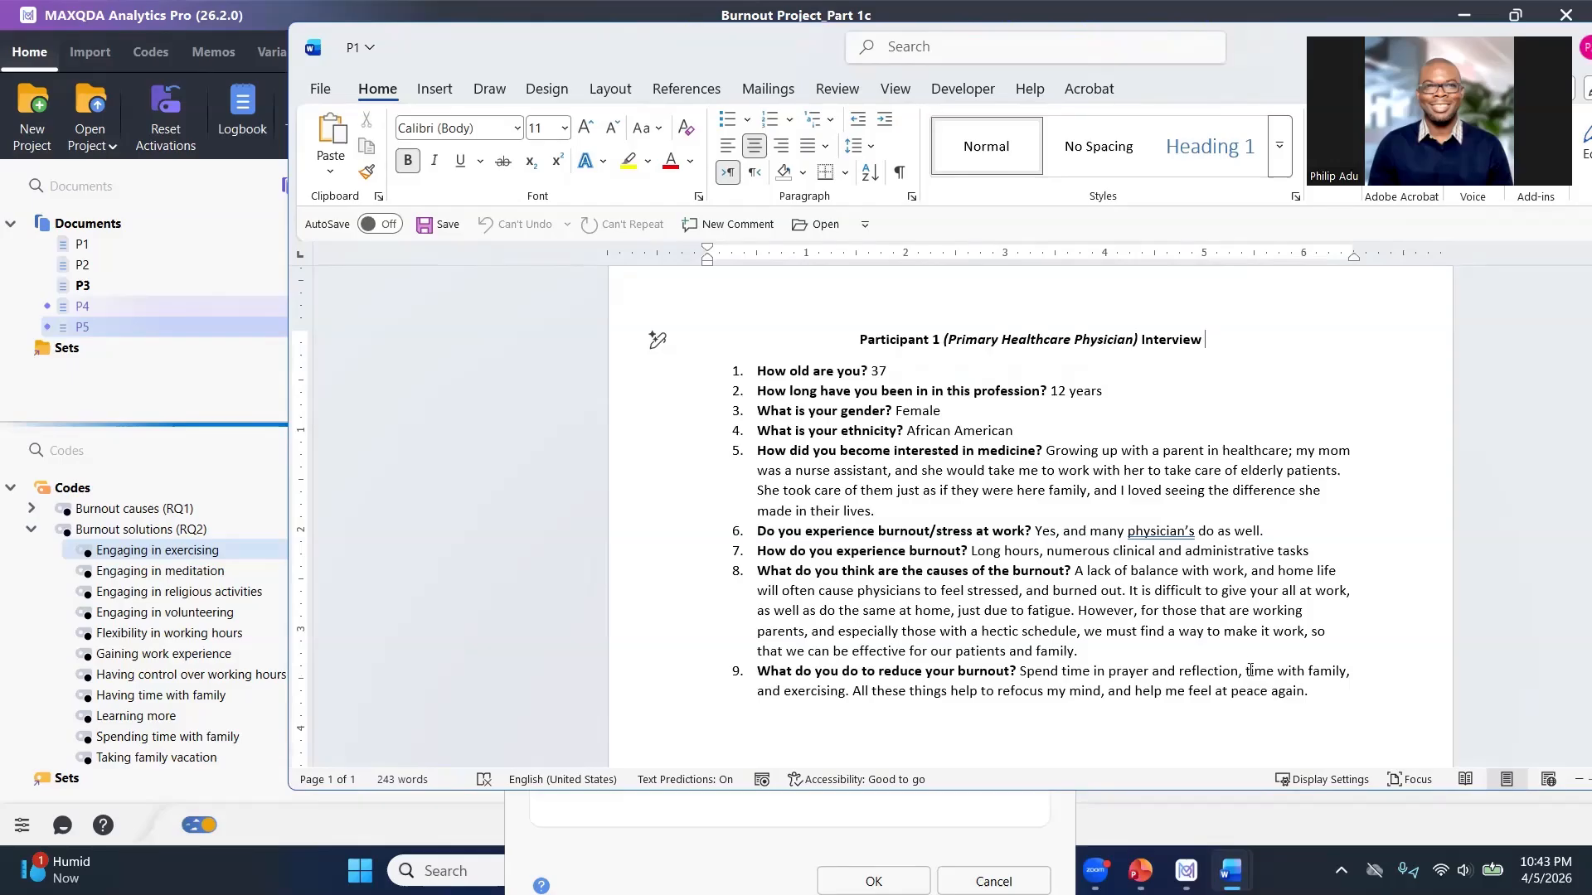
scroll(1093, 689, "down", 1)
left_click_drag(845, 641, 782, 641)
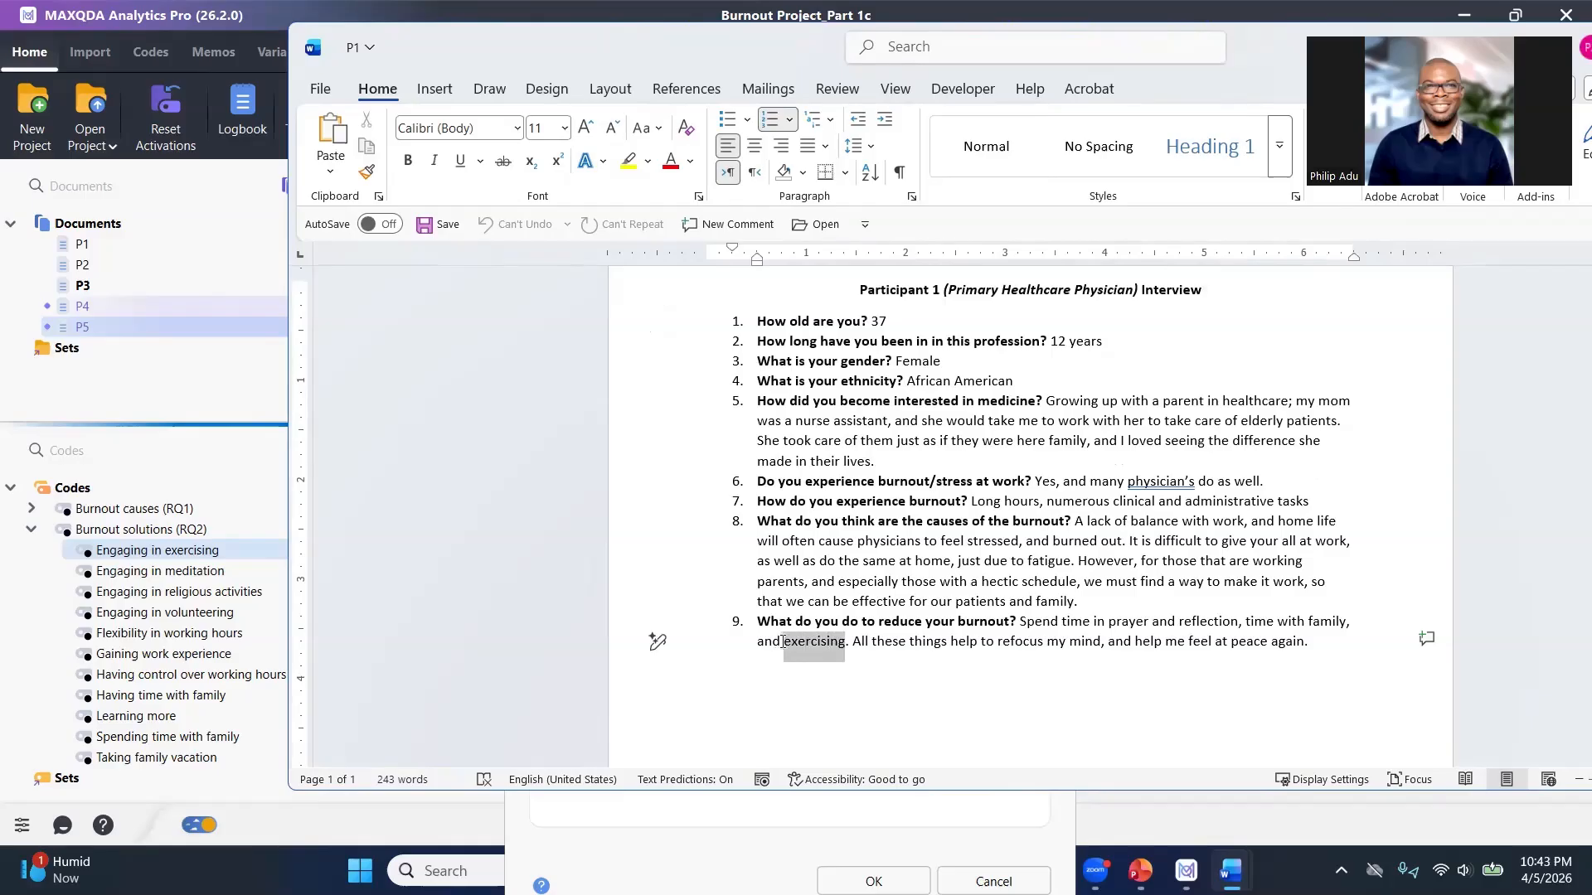
key("ctrl+c")
left_click_drag(907, 67, 1591, 107)
Add the example 'Quotation 1: "...exercising..."' under 'Provide examples' in the code memo.
left_click(620, 702)
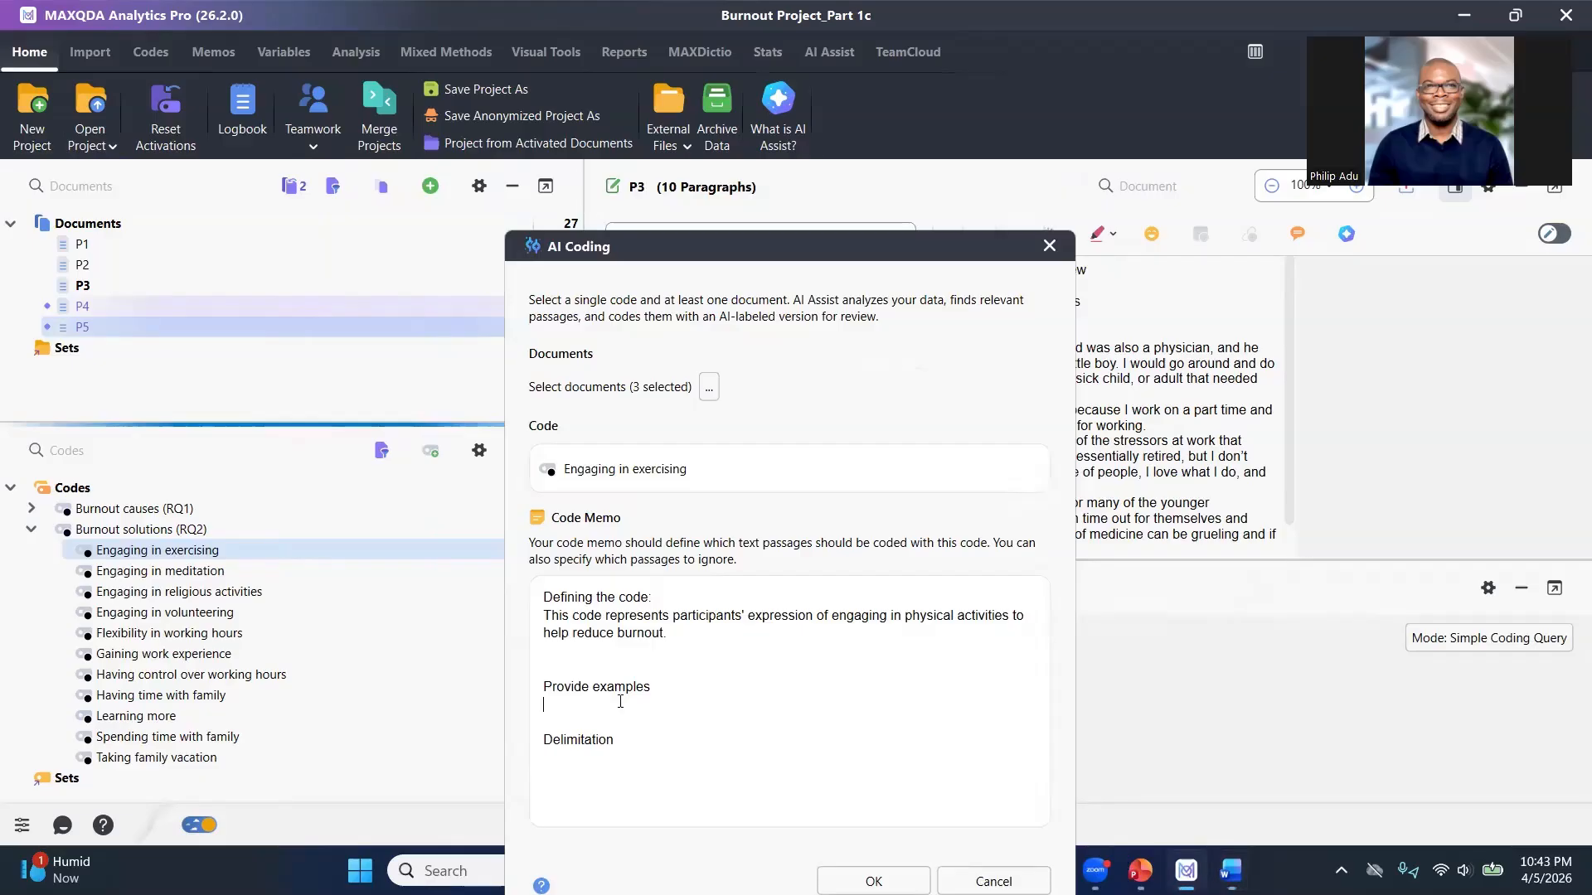
type("Quotation 1: \"...")
key("ctrl+v")
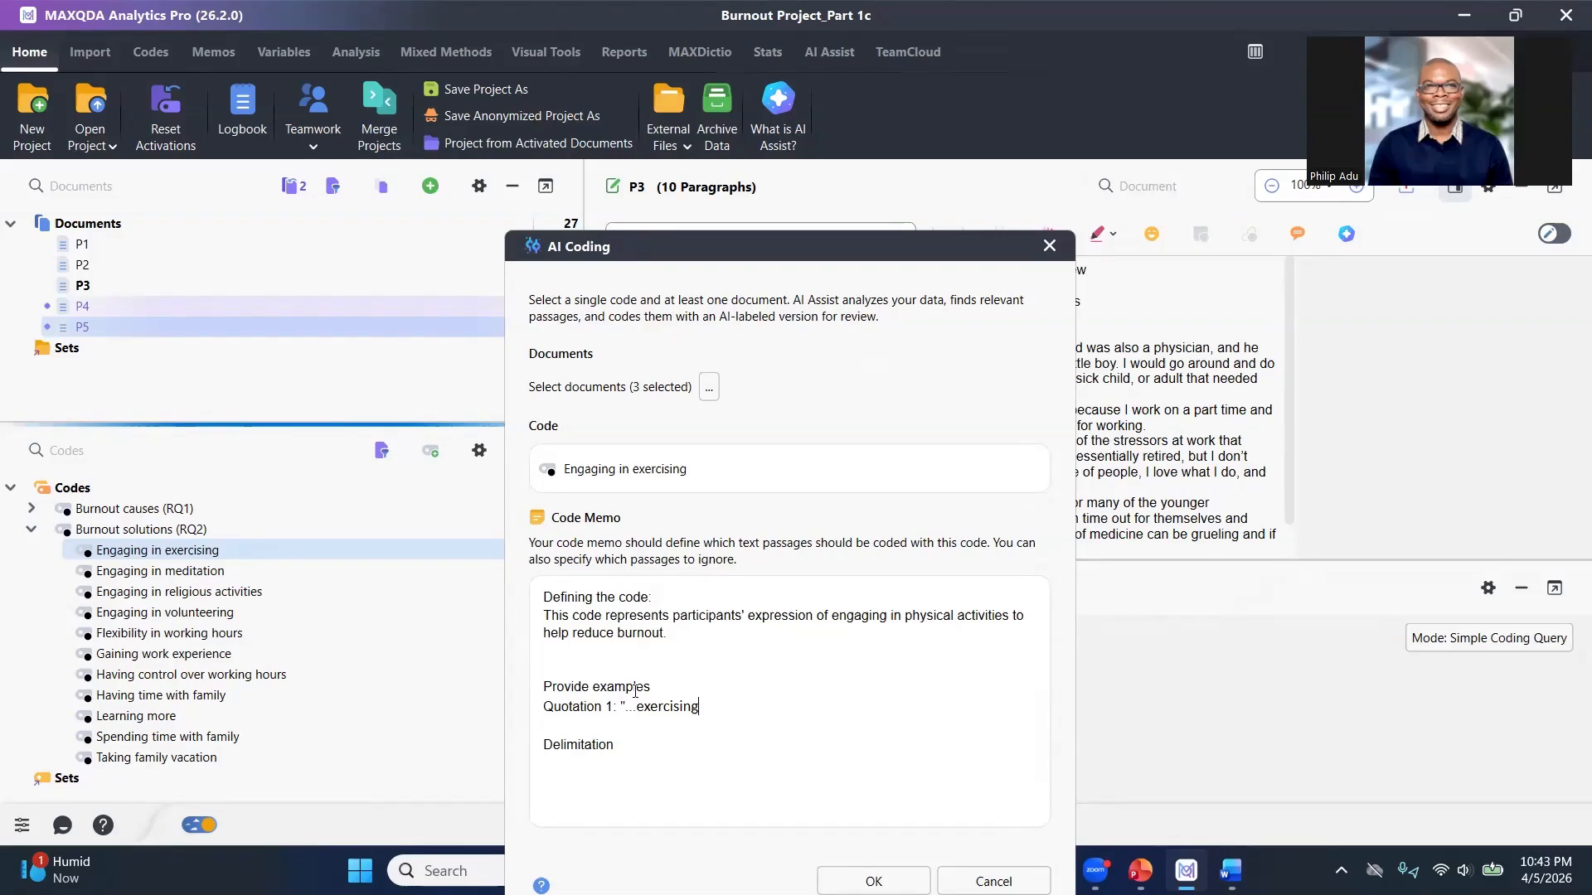
type("...\"")
Start a second example line 'Quotation 2: "' below the first quotation.
key("Return")
type("Qual")
key("BackSpace")
key("BackSpace")
type("o")
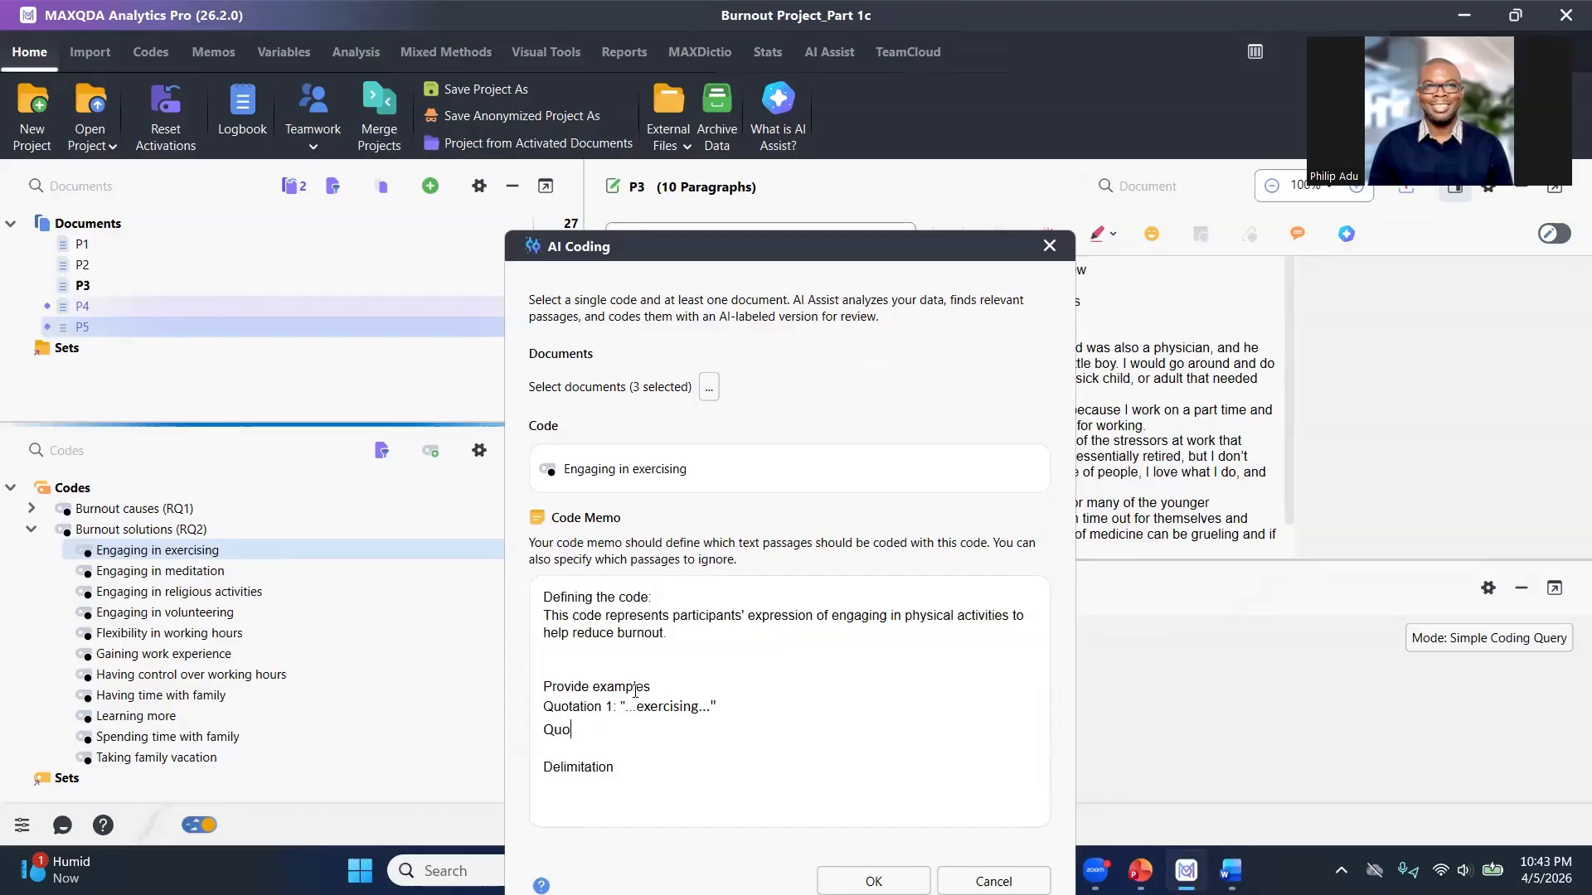
type("tation 2: \"")
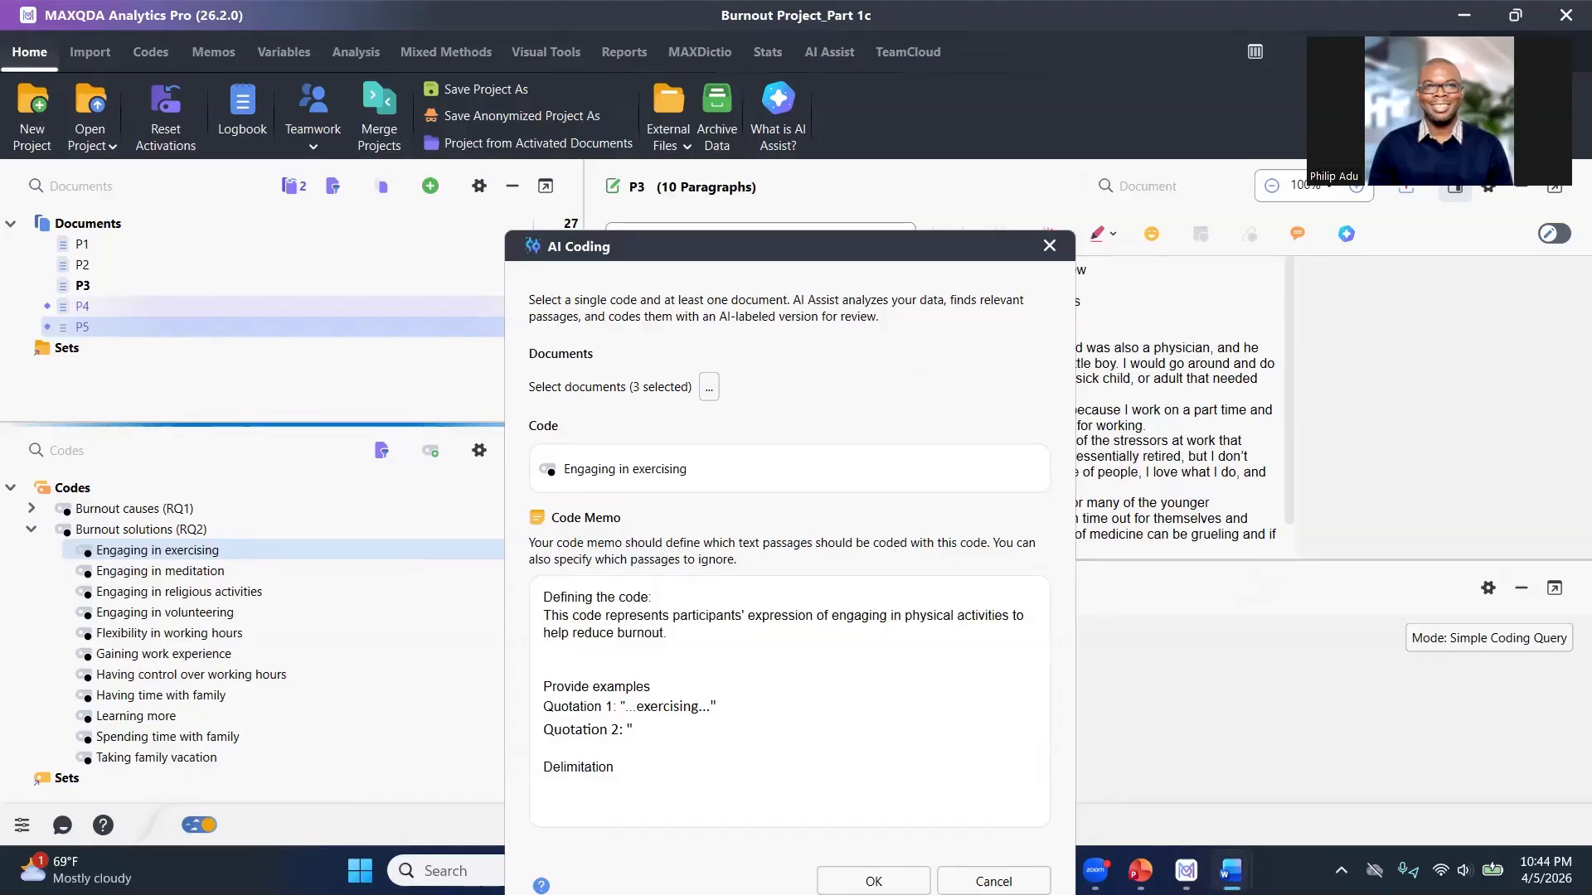
Look through the P3 interview document in Word for another exercise example.
left_click(1230, 871)
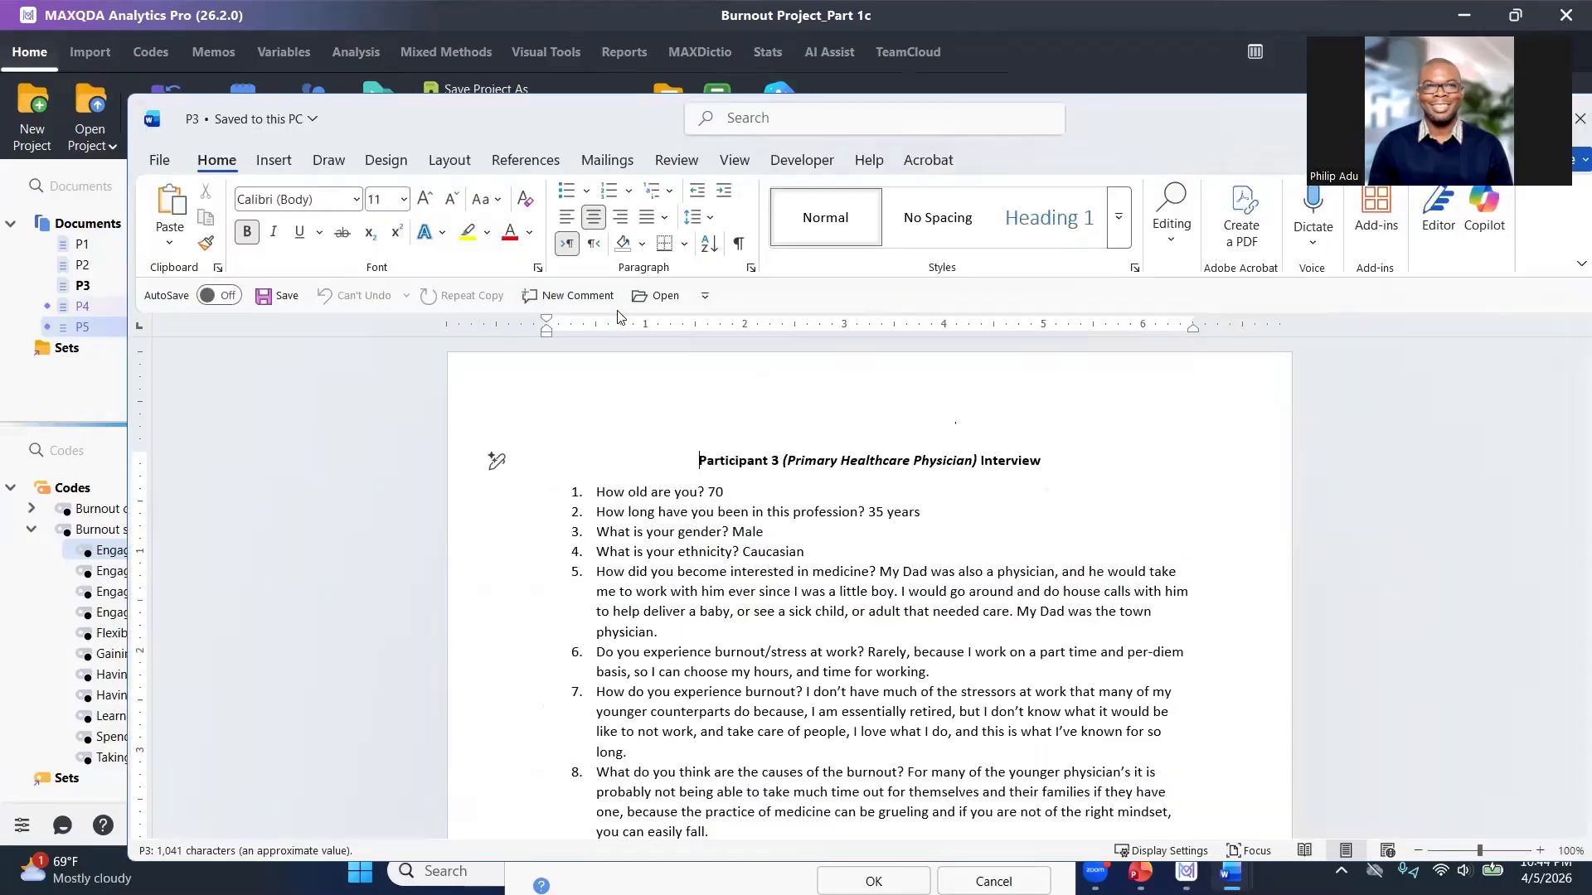
scroll(644, 527, "down", 3)
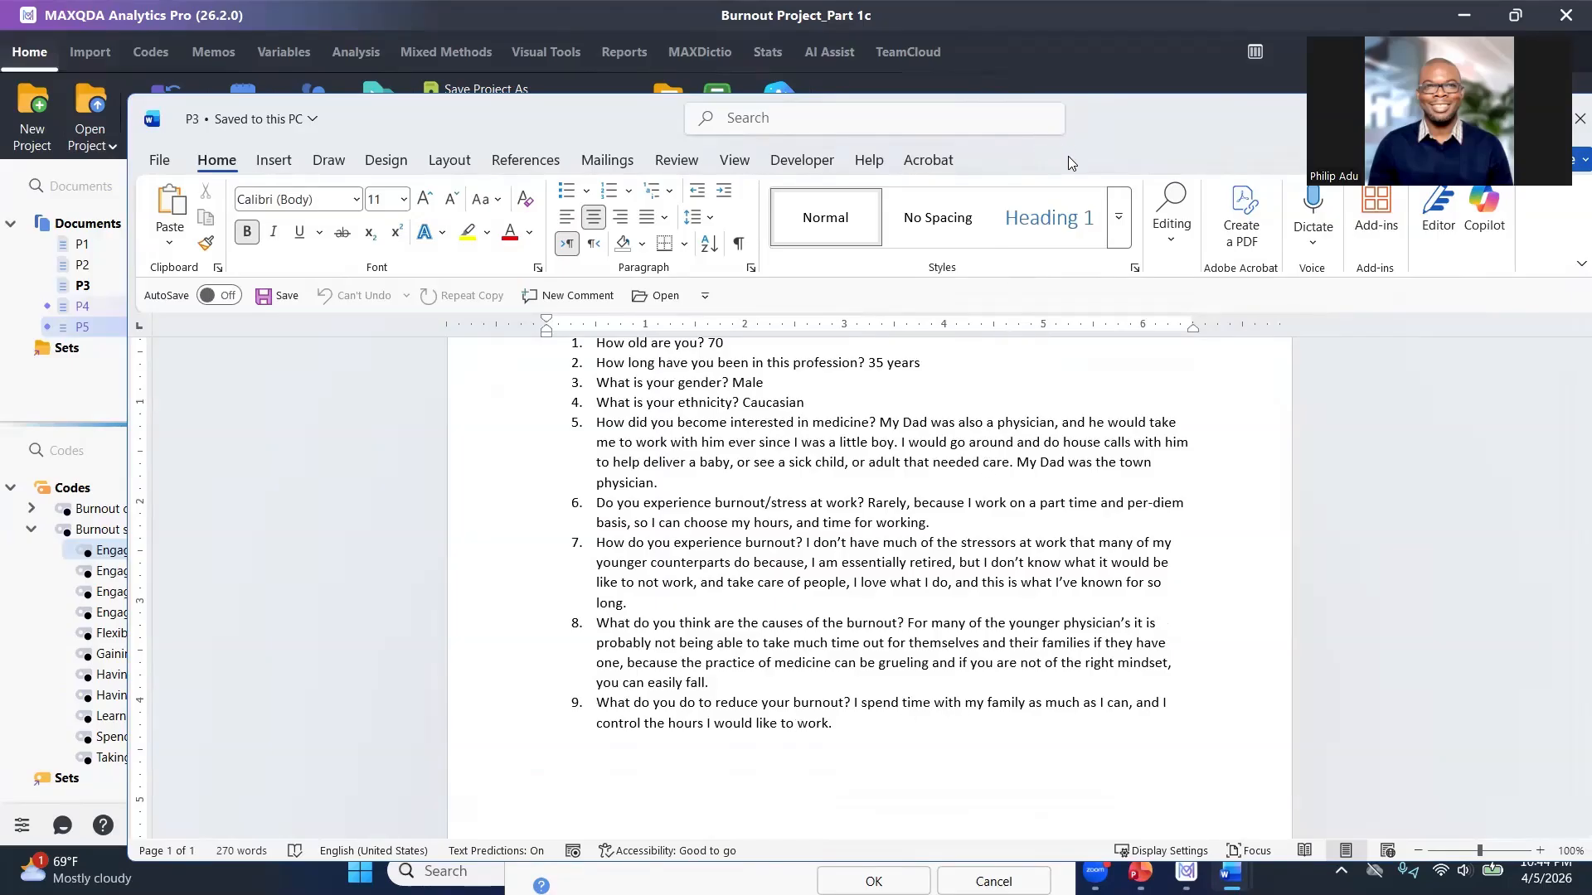
left_click(1479, 119)
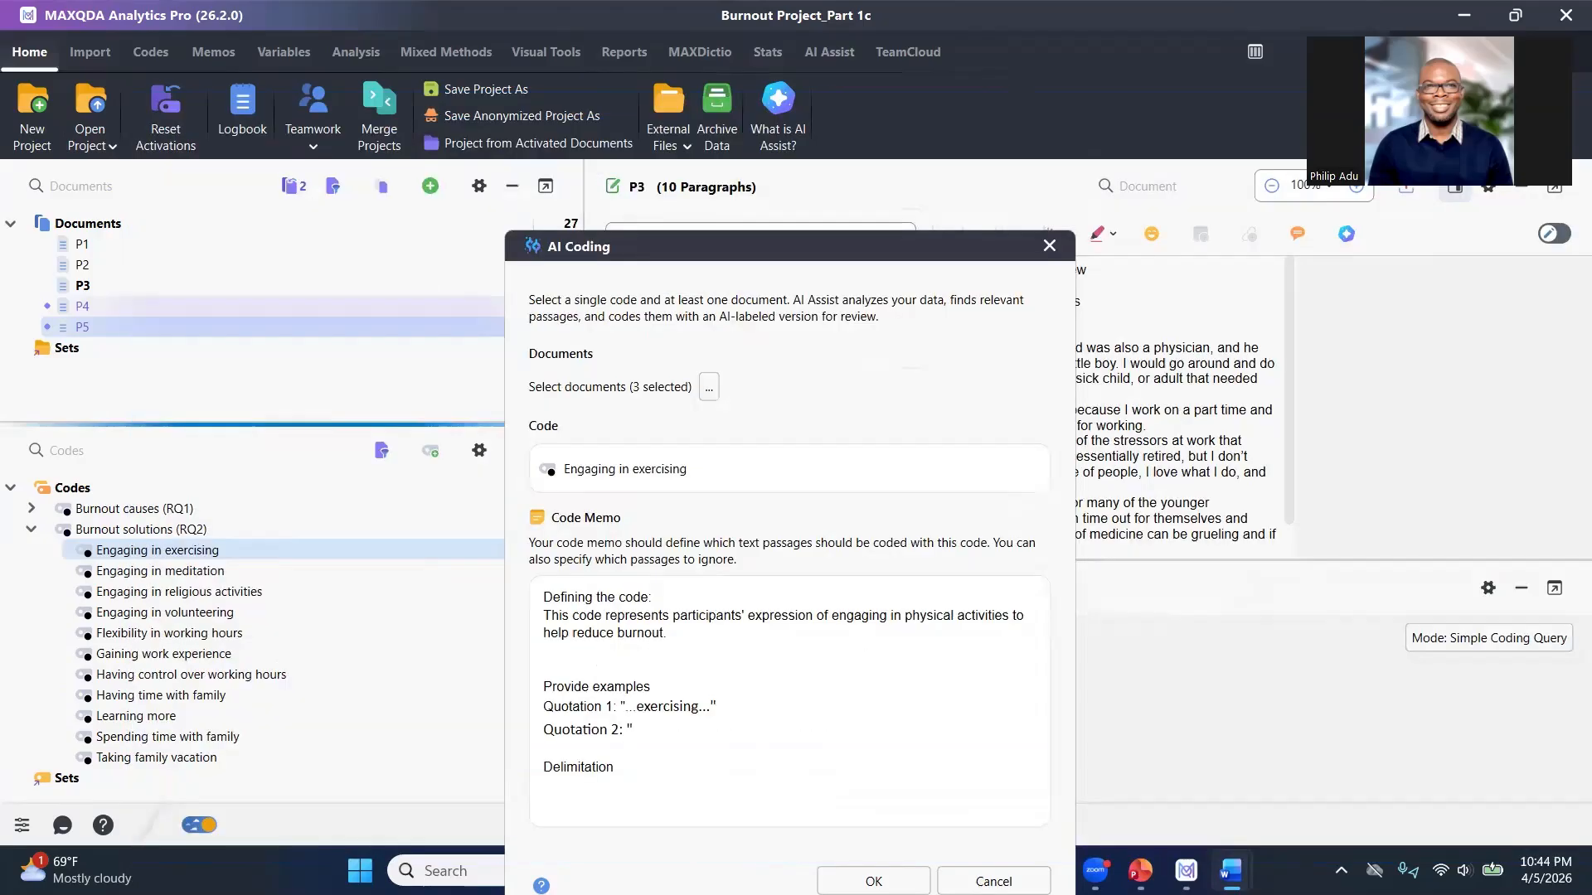
Delete the unfinished second quotation and paste 'Make sure all quotations are related to the code provided.' under Delimitation.
left_click_drag(637, 730, 532, 732)
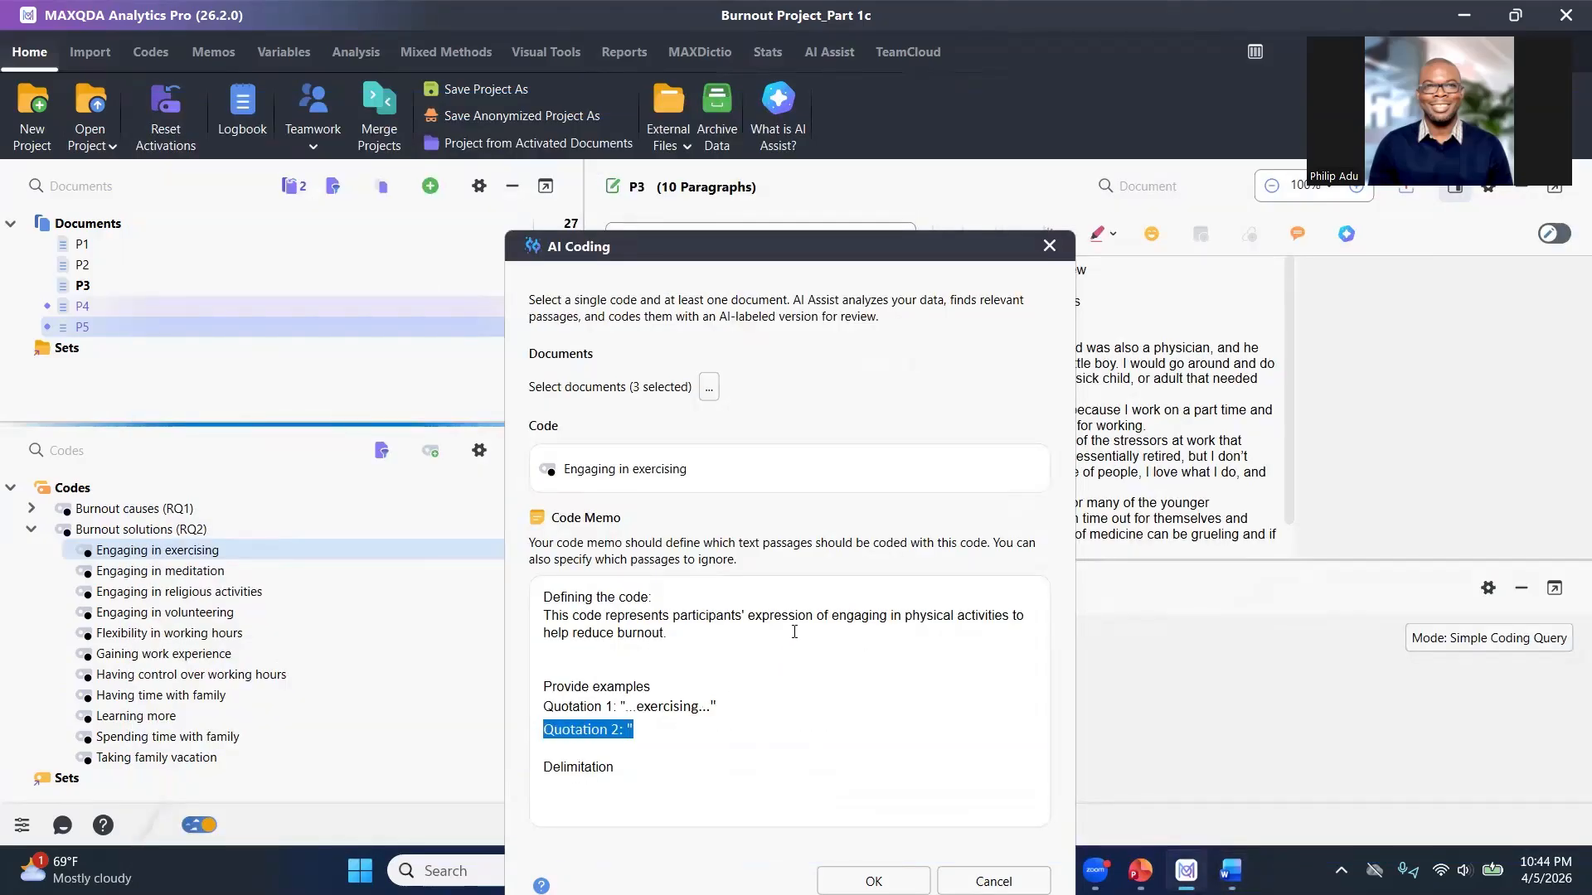
key("BackSpace")
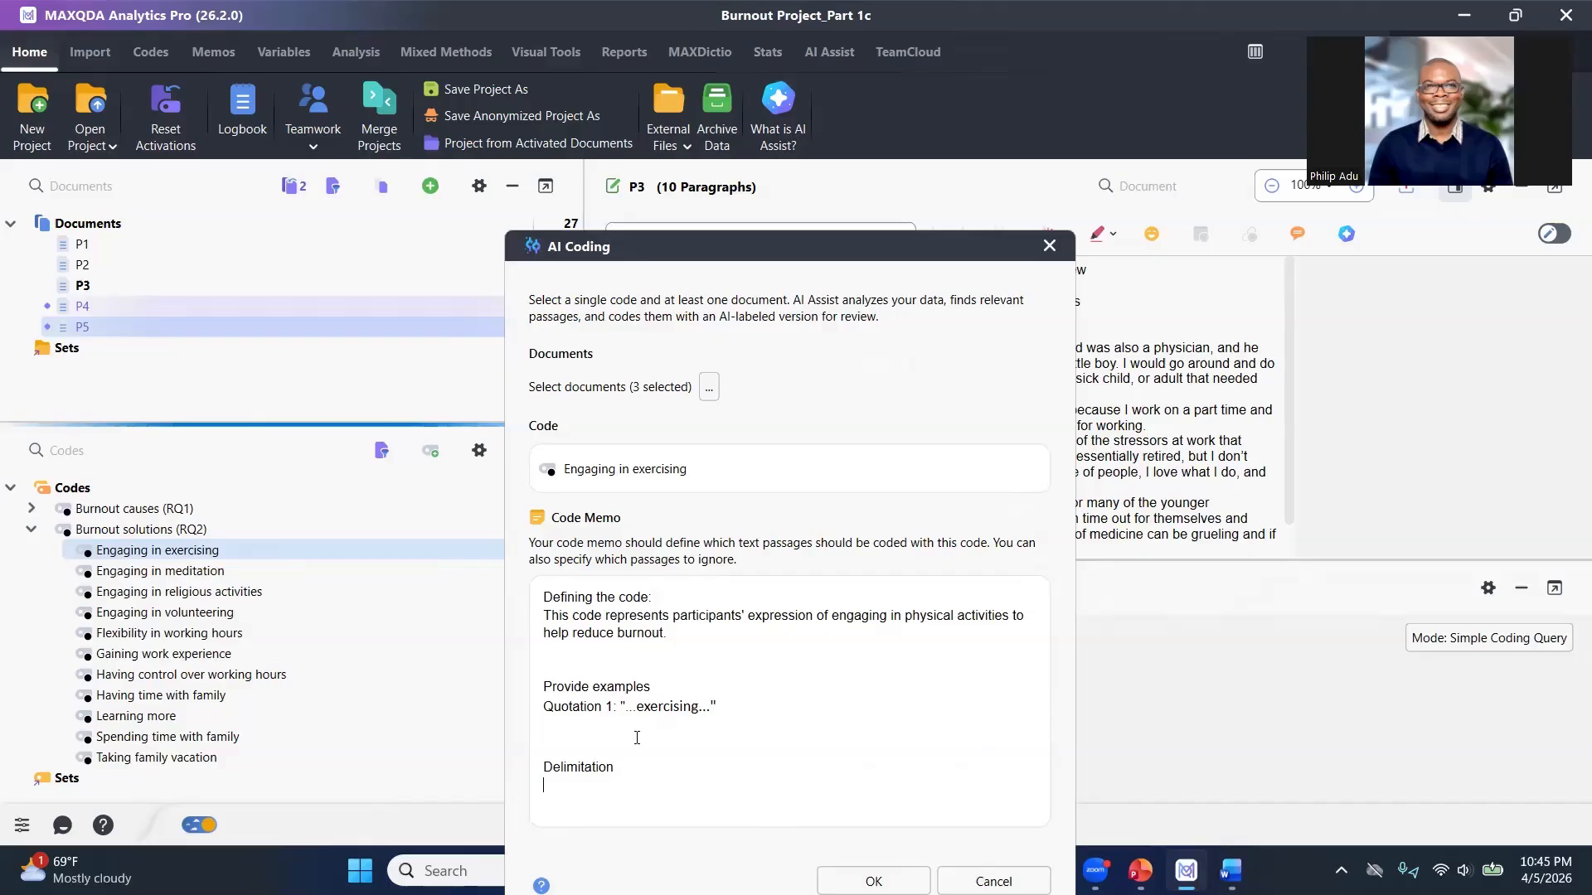
key("ctrl+v")
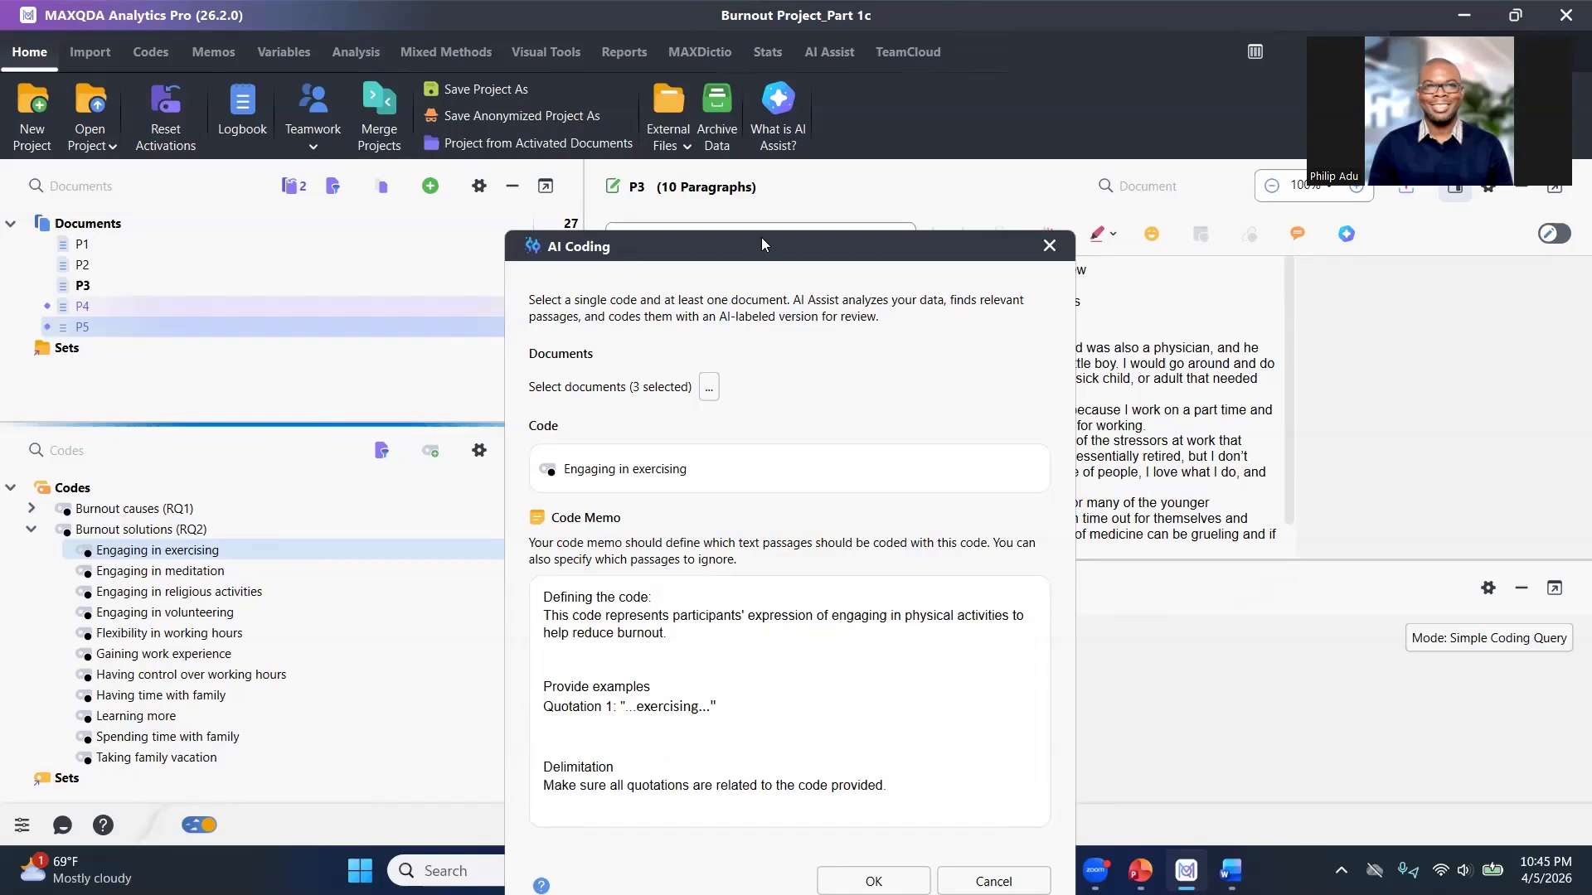
Run AI Coding for Engaging in exercising and dismiss the result message.
left_click_drag(768, 242, 748, 155)
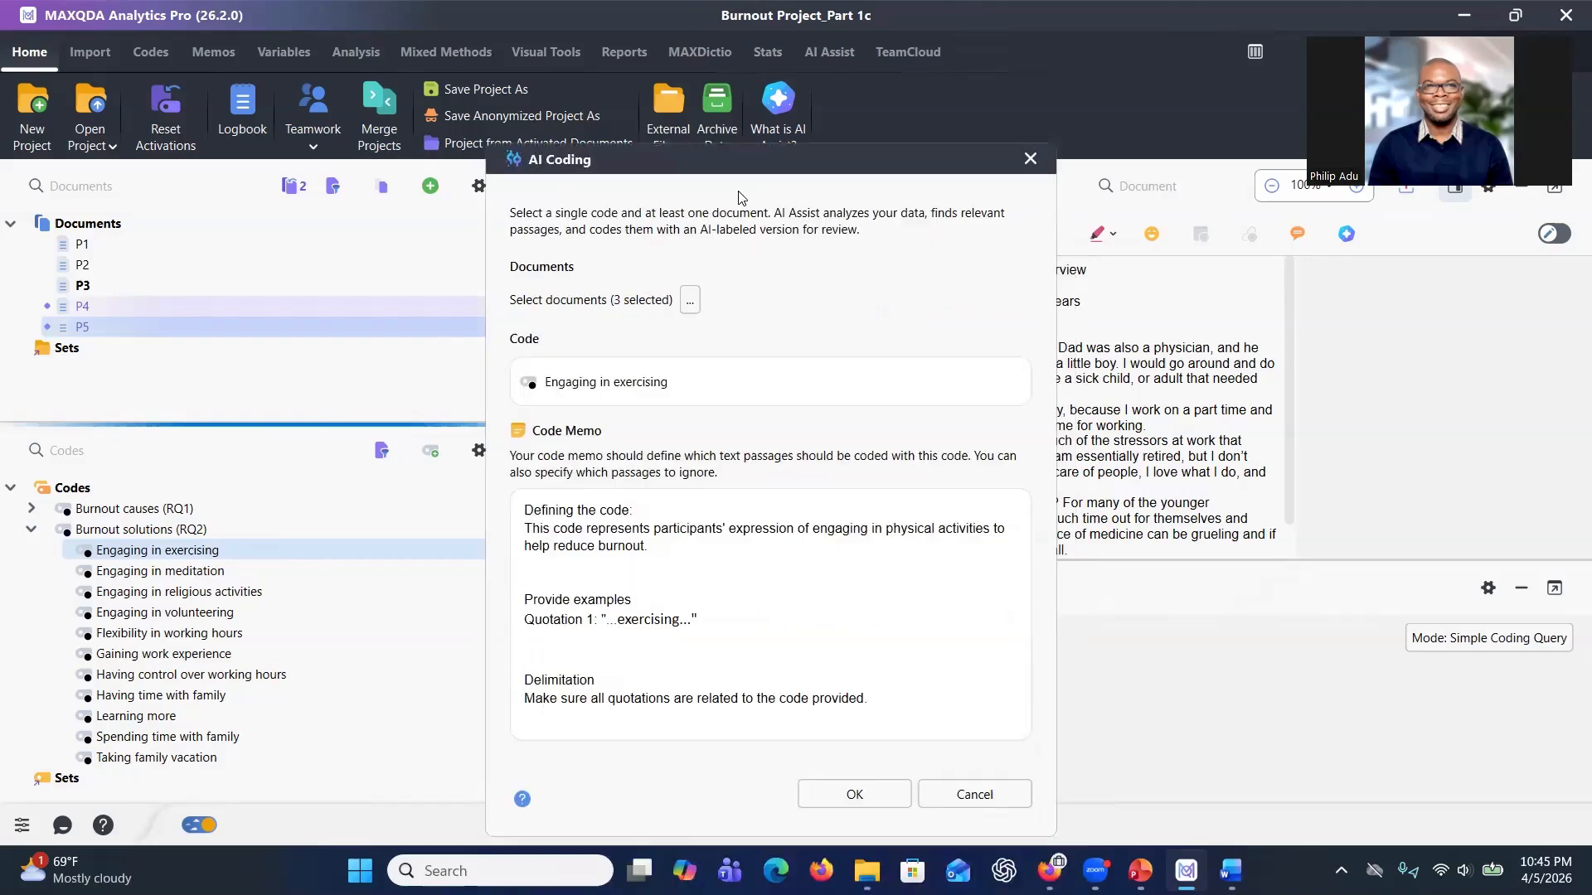
left_click(827, 797)
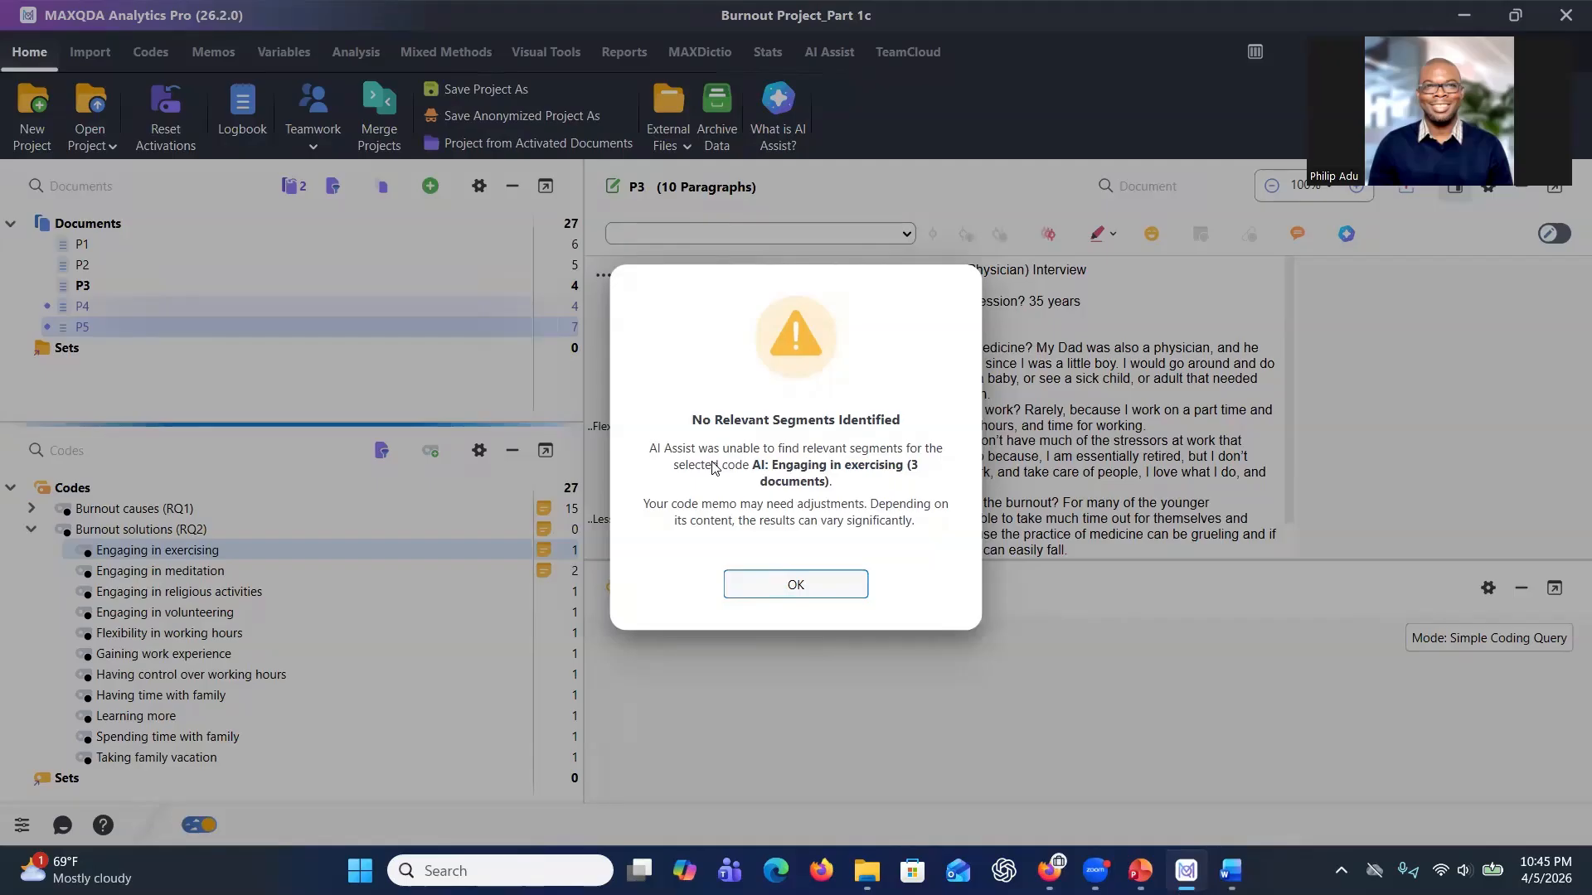
left_click(744, 584)
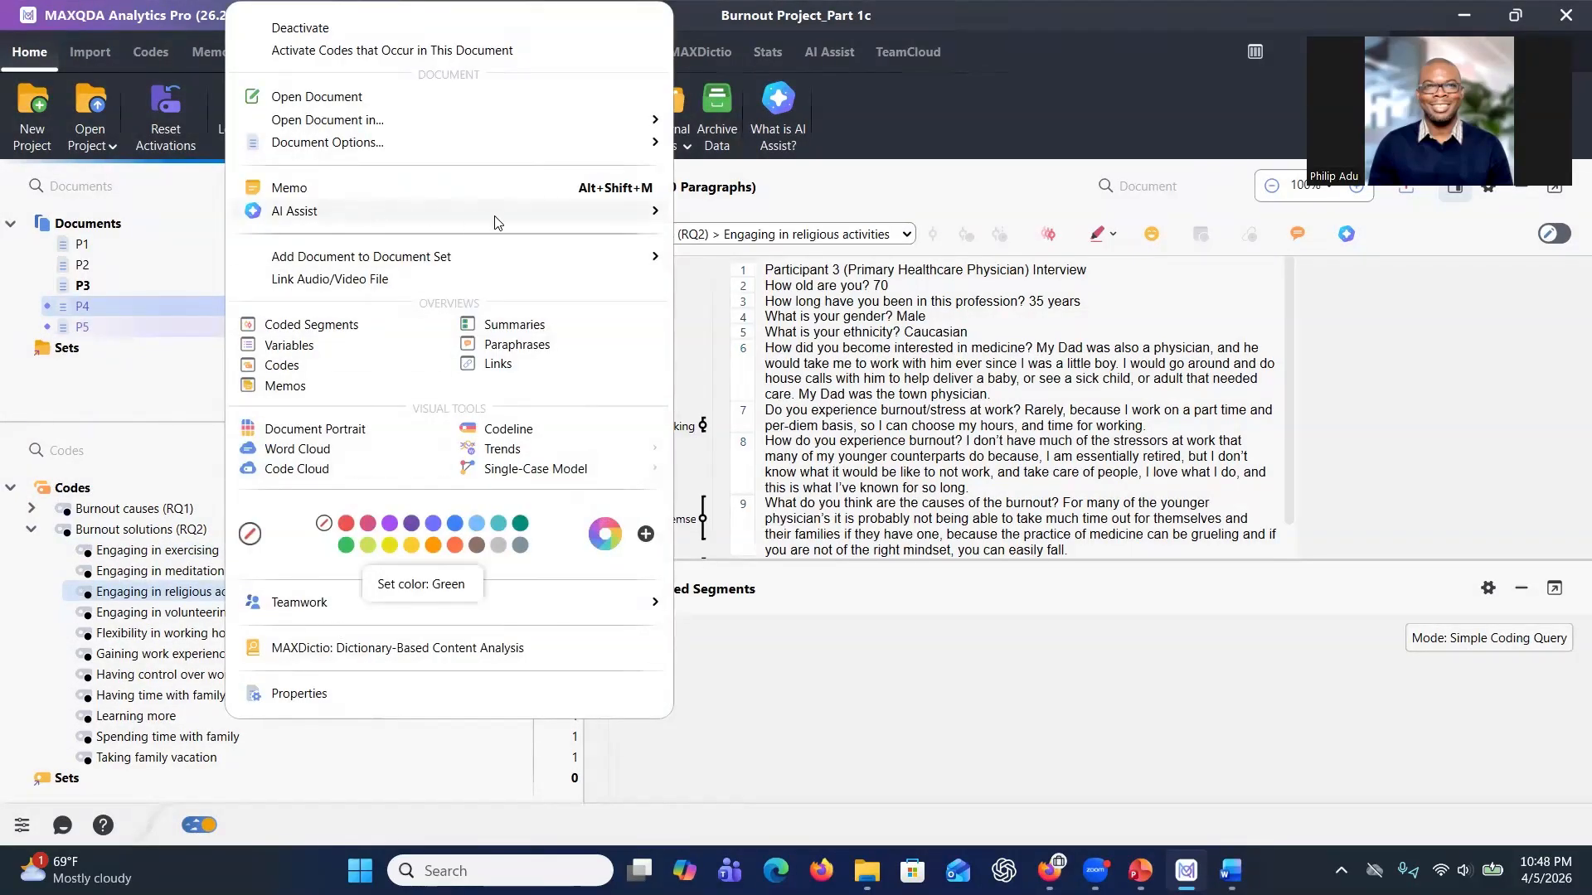
Open AI Coding from document P4 and select all five documents P1 to P5.
mouse_move(498, 214)
left_click(724, 323)
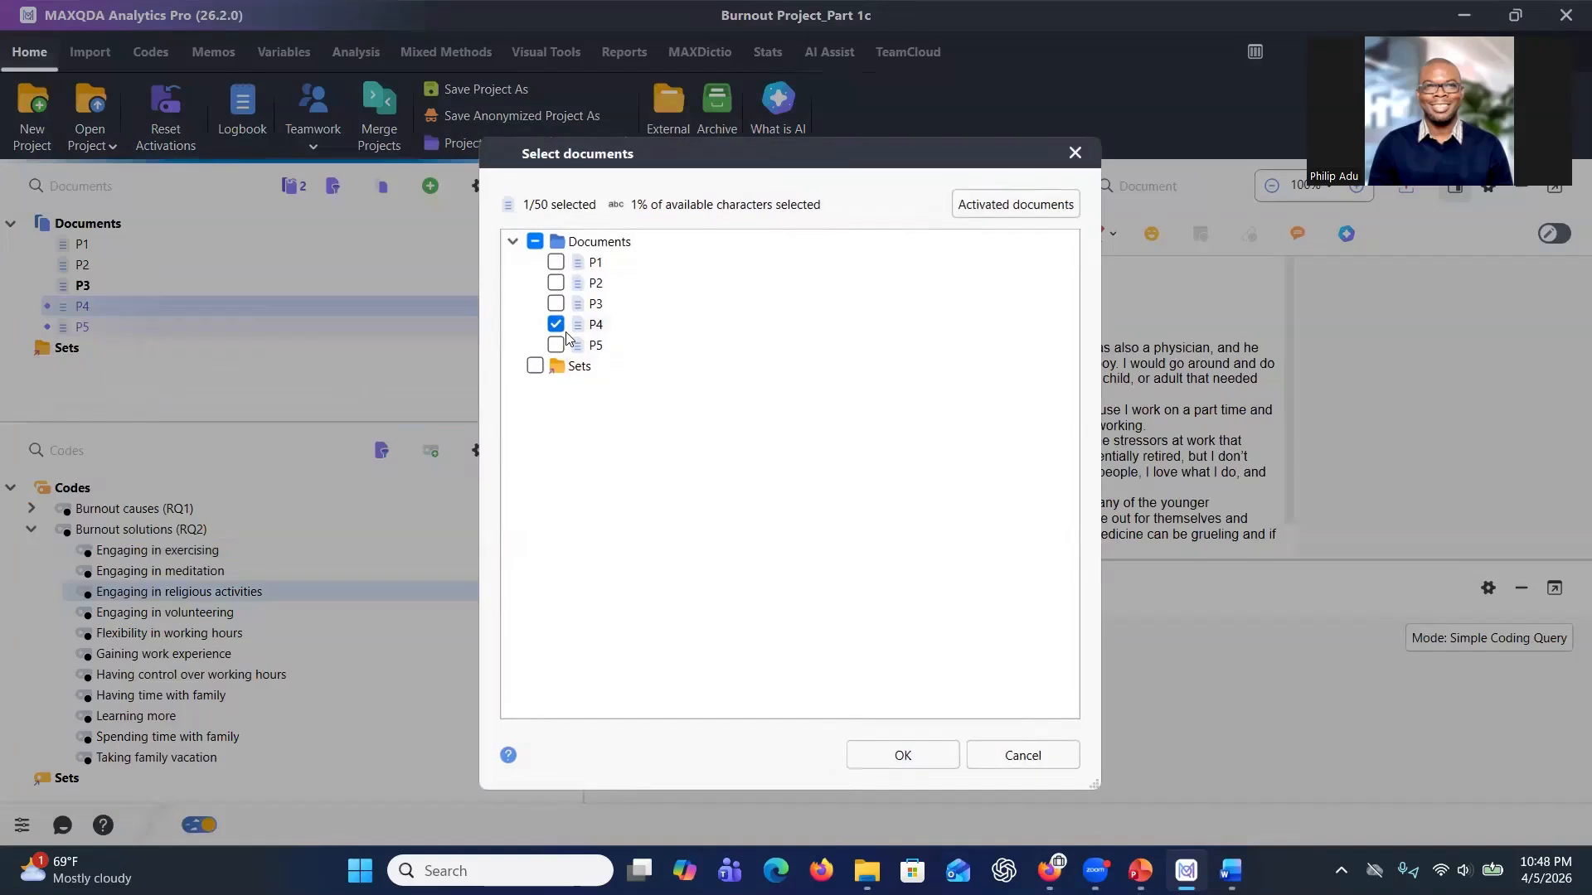
left_click(556, 303)
left_click(555, 283)
left_click(555, 262)
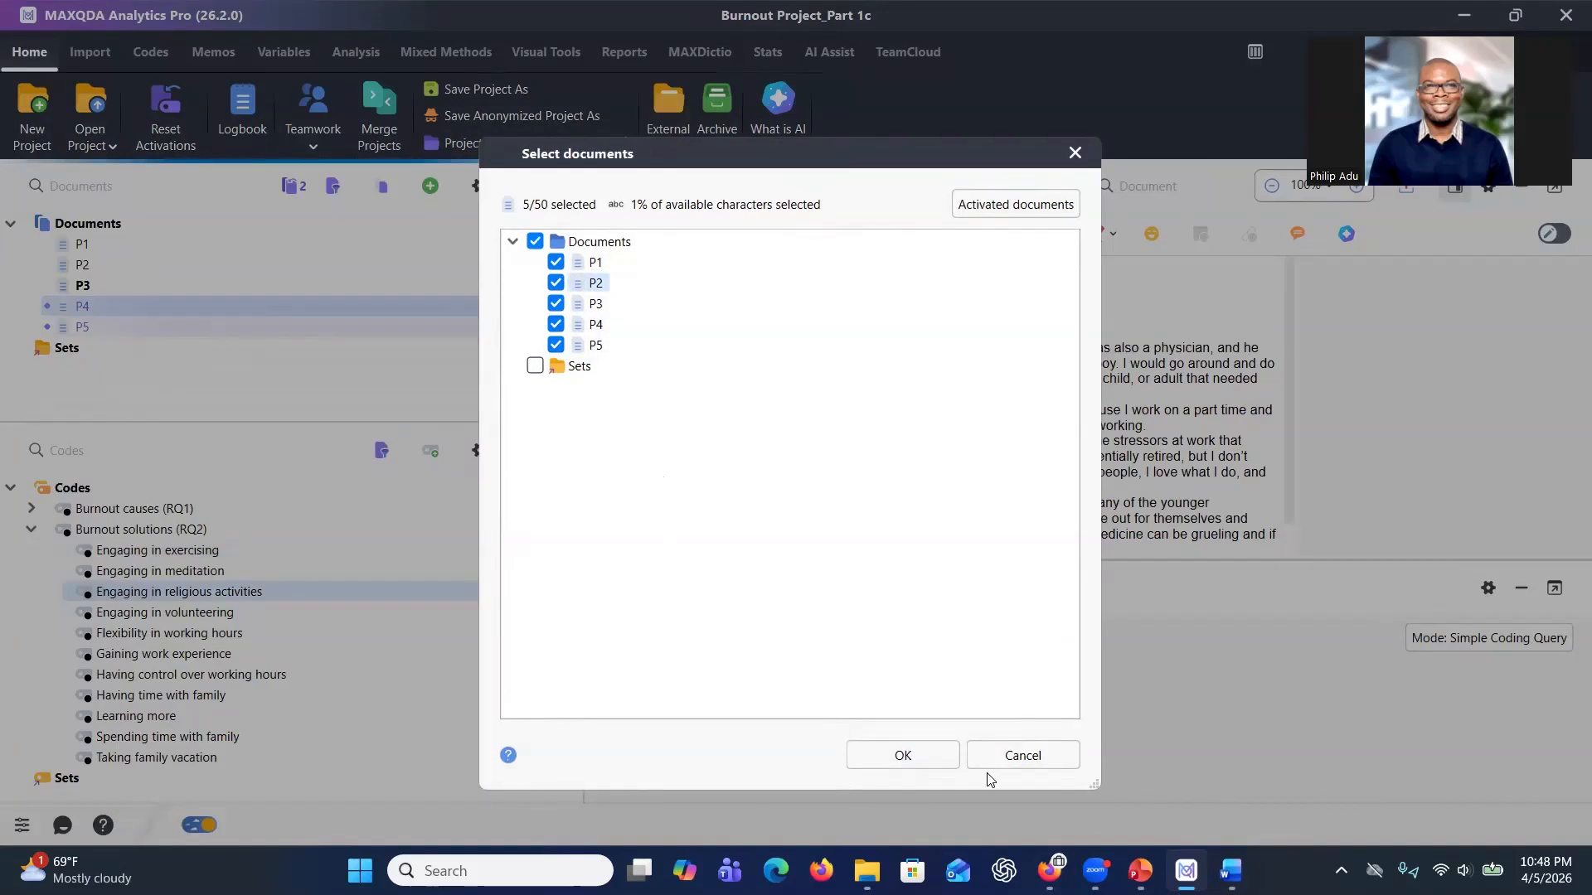
left_click(903, 754)
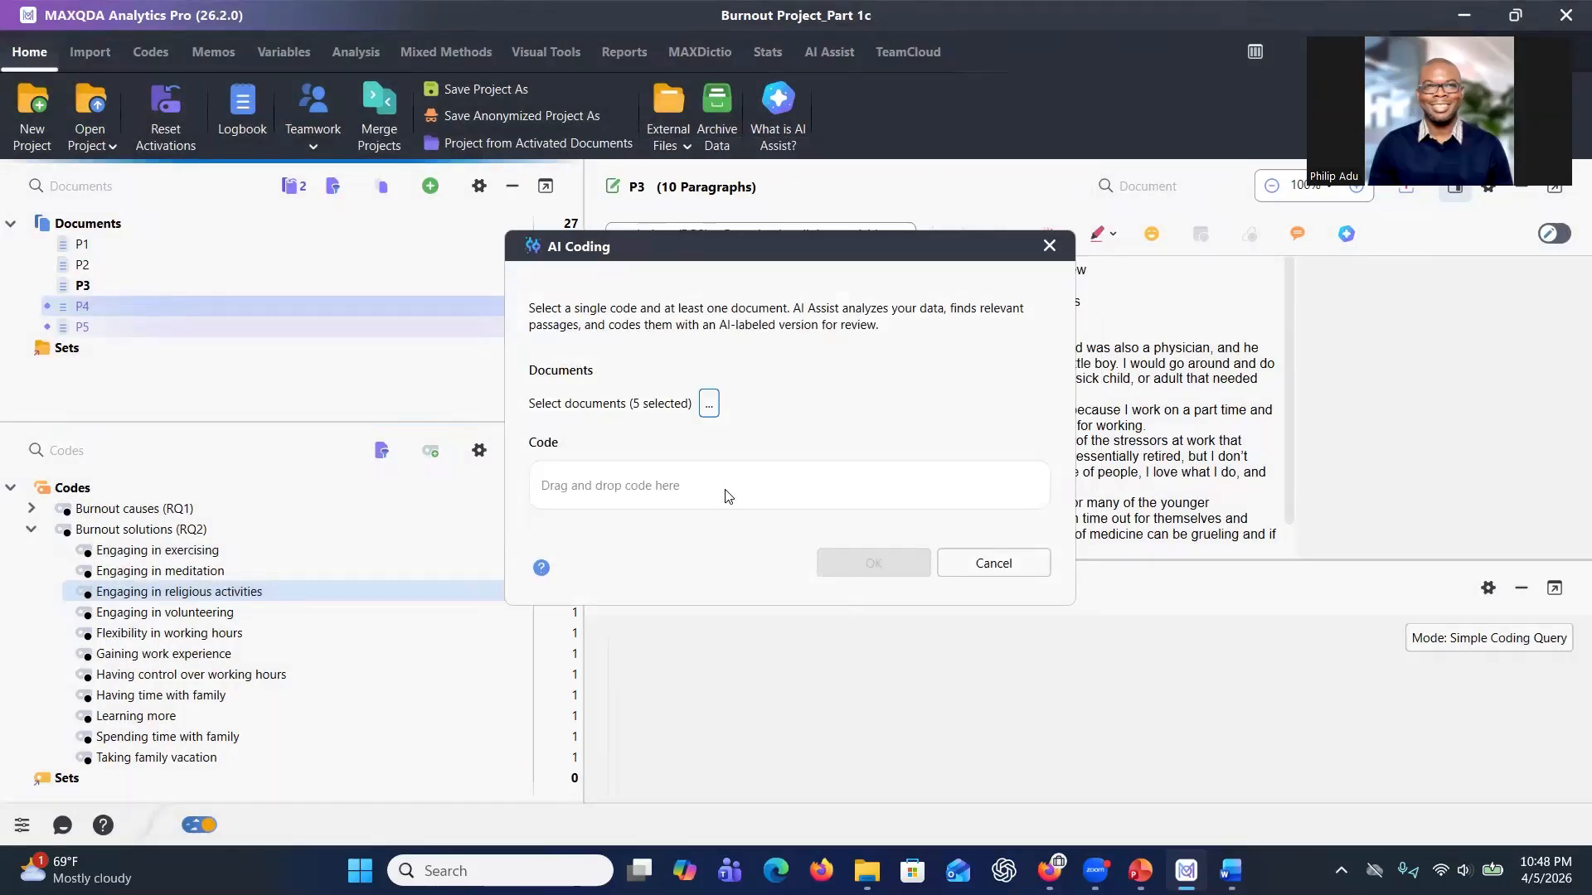
Run AI Coding for the Engaging in religious activities code across the five selected documents and dismiss the result message.
left_click_drag(331, 591, 624, 487)
left_click(874, 835)
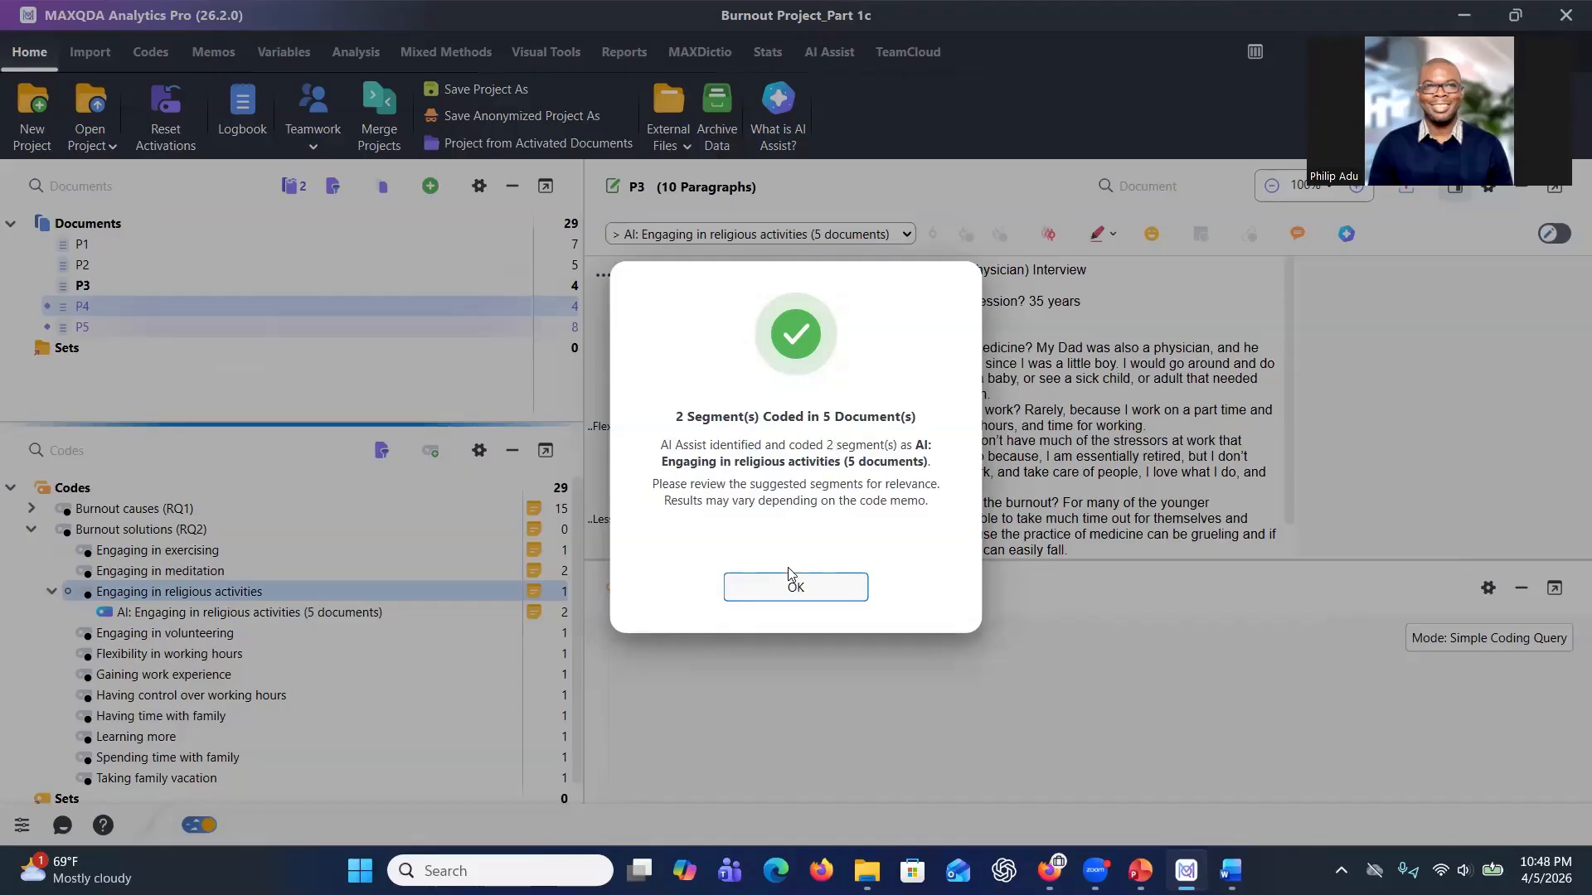
left_click(781, 592)
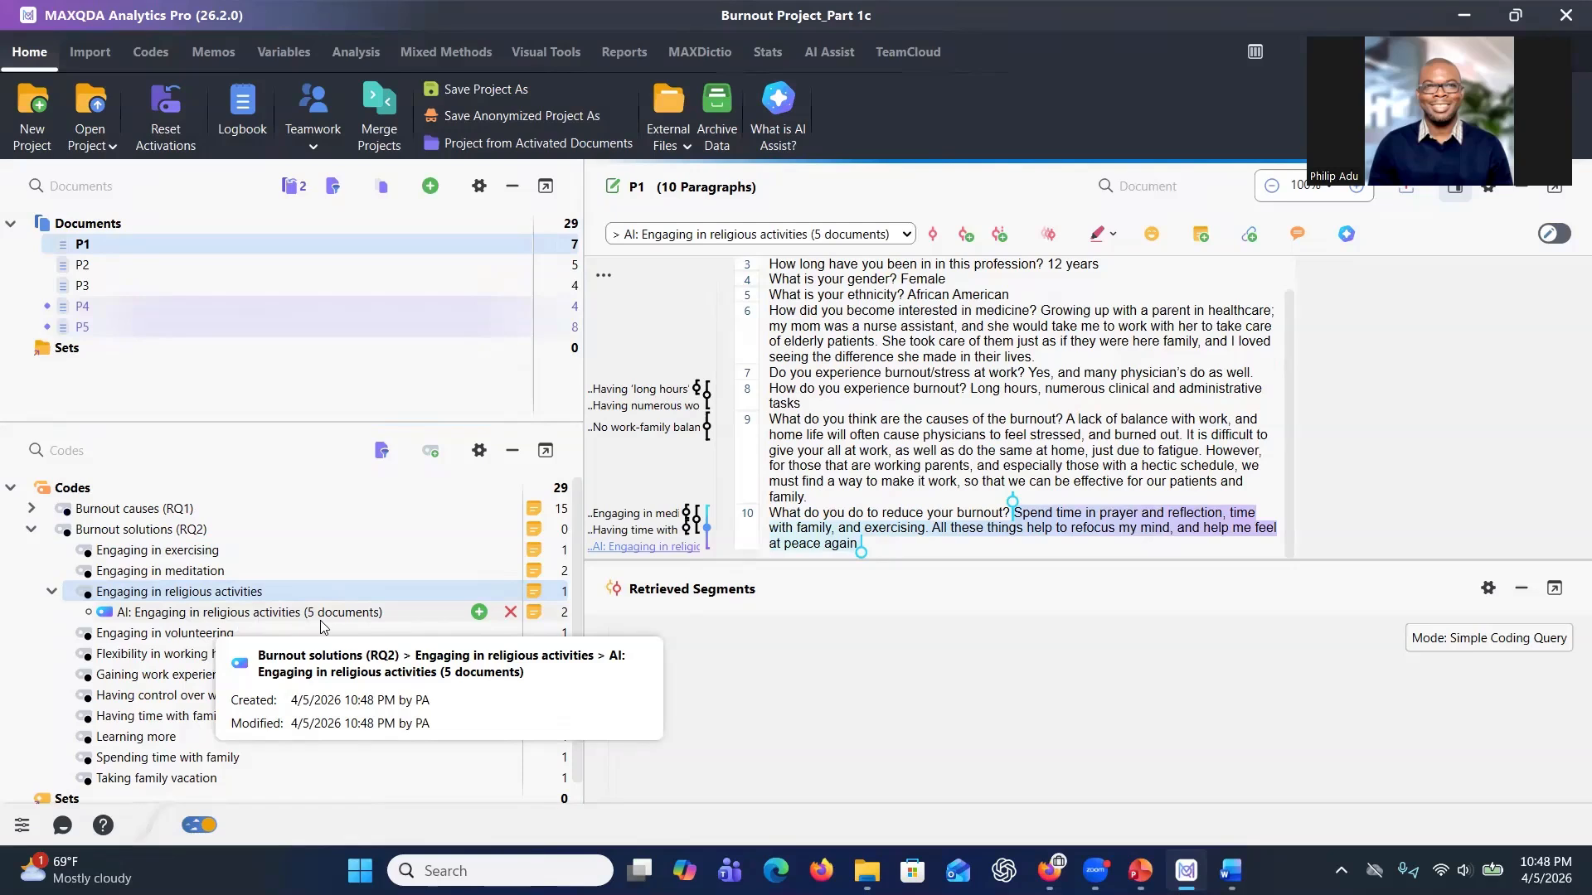
Review the AI-coded segments and comments for Engaging in religious activities, then close the Coded Segments window.
double_click(565, 612)
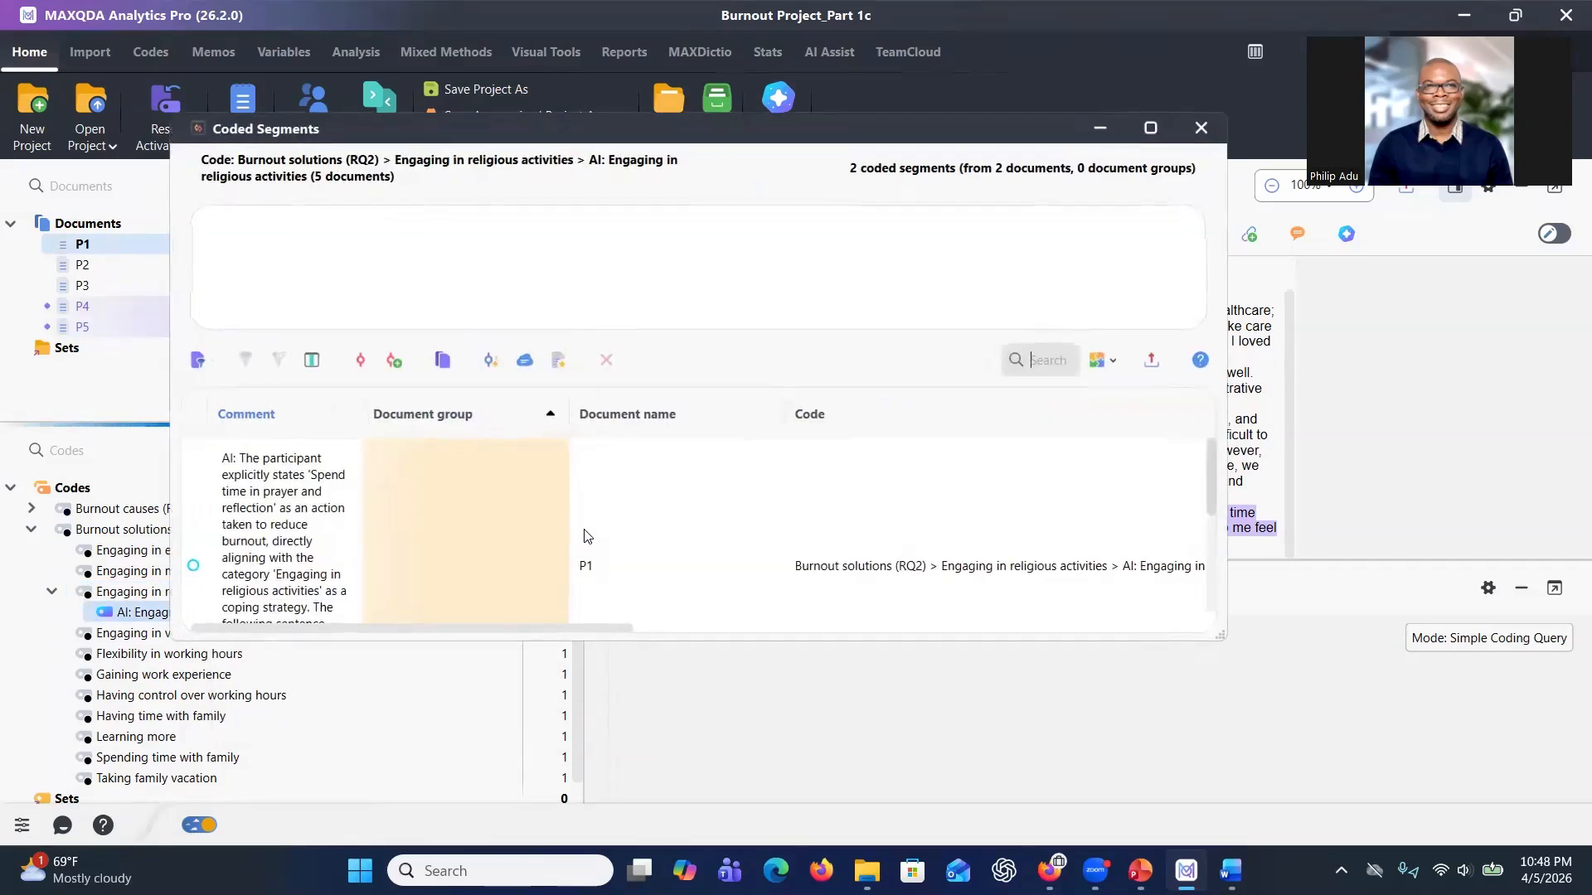
left_click(301, 535)
scroll(418, 476, "down", 2)
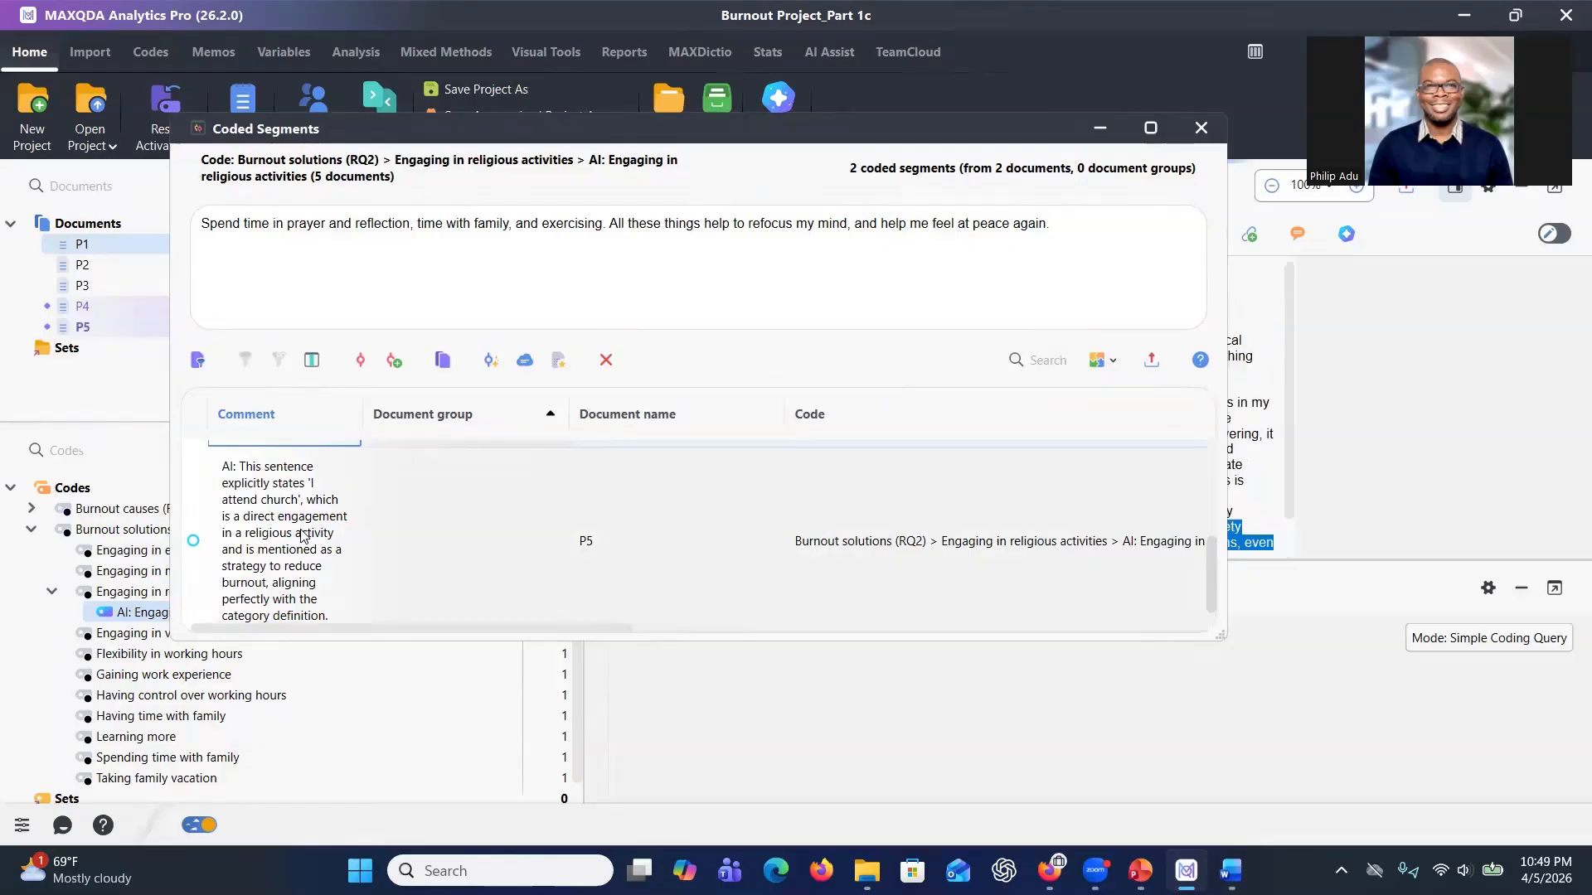
left_click(302, 535)
scroll(266, 524, "up", 1)
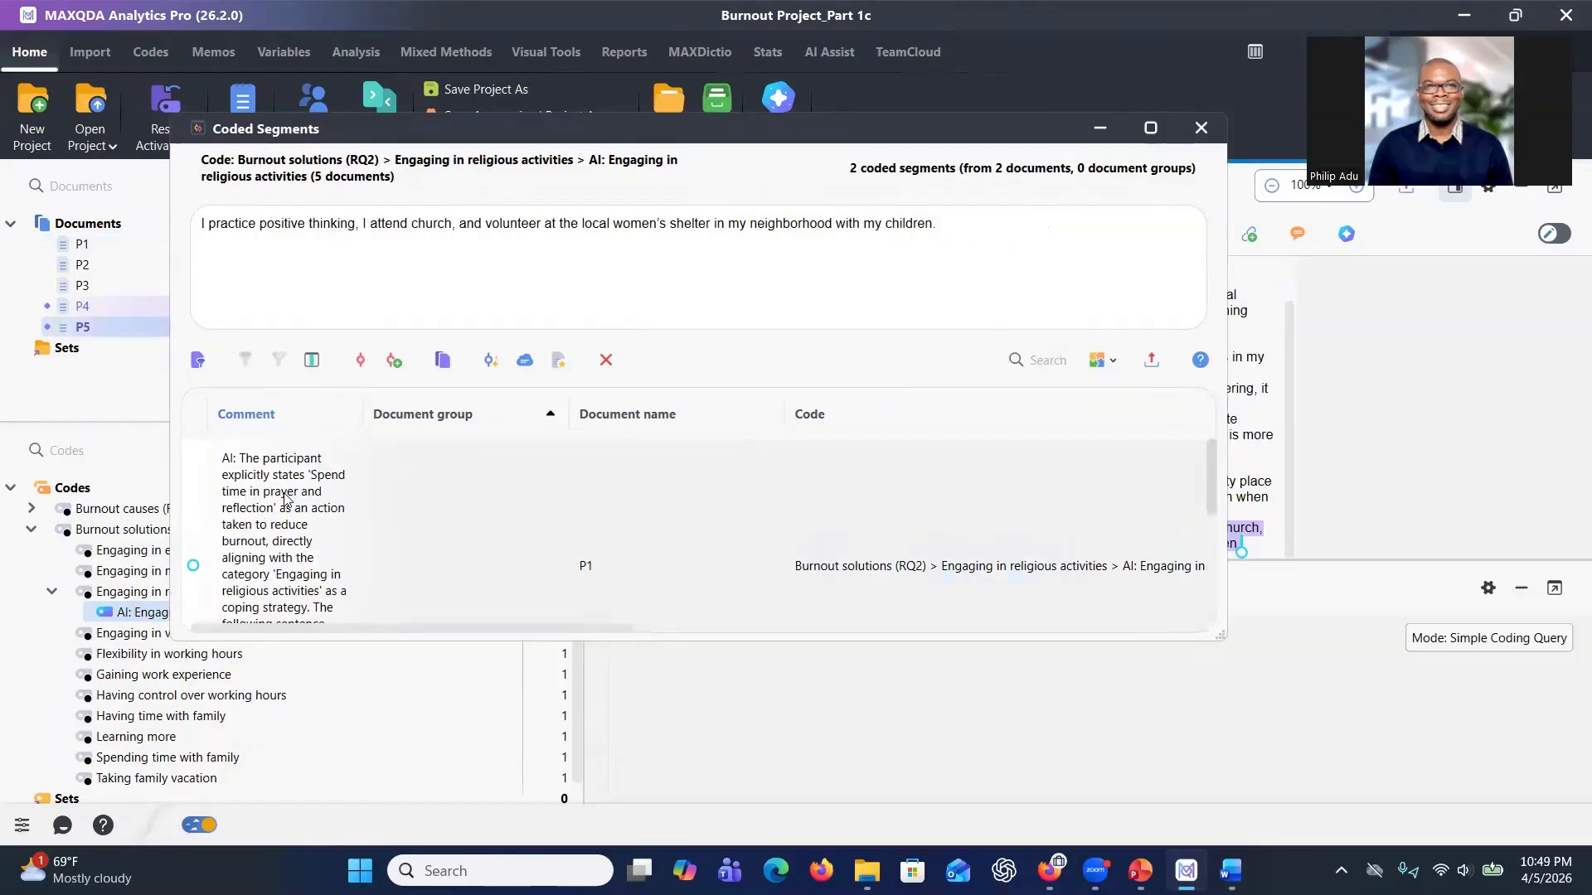
left_click(286, 497)
scroll(301, 539, "down", 1)
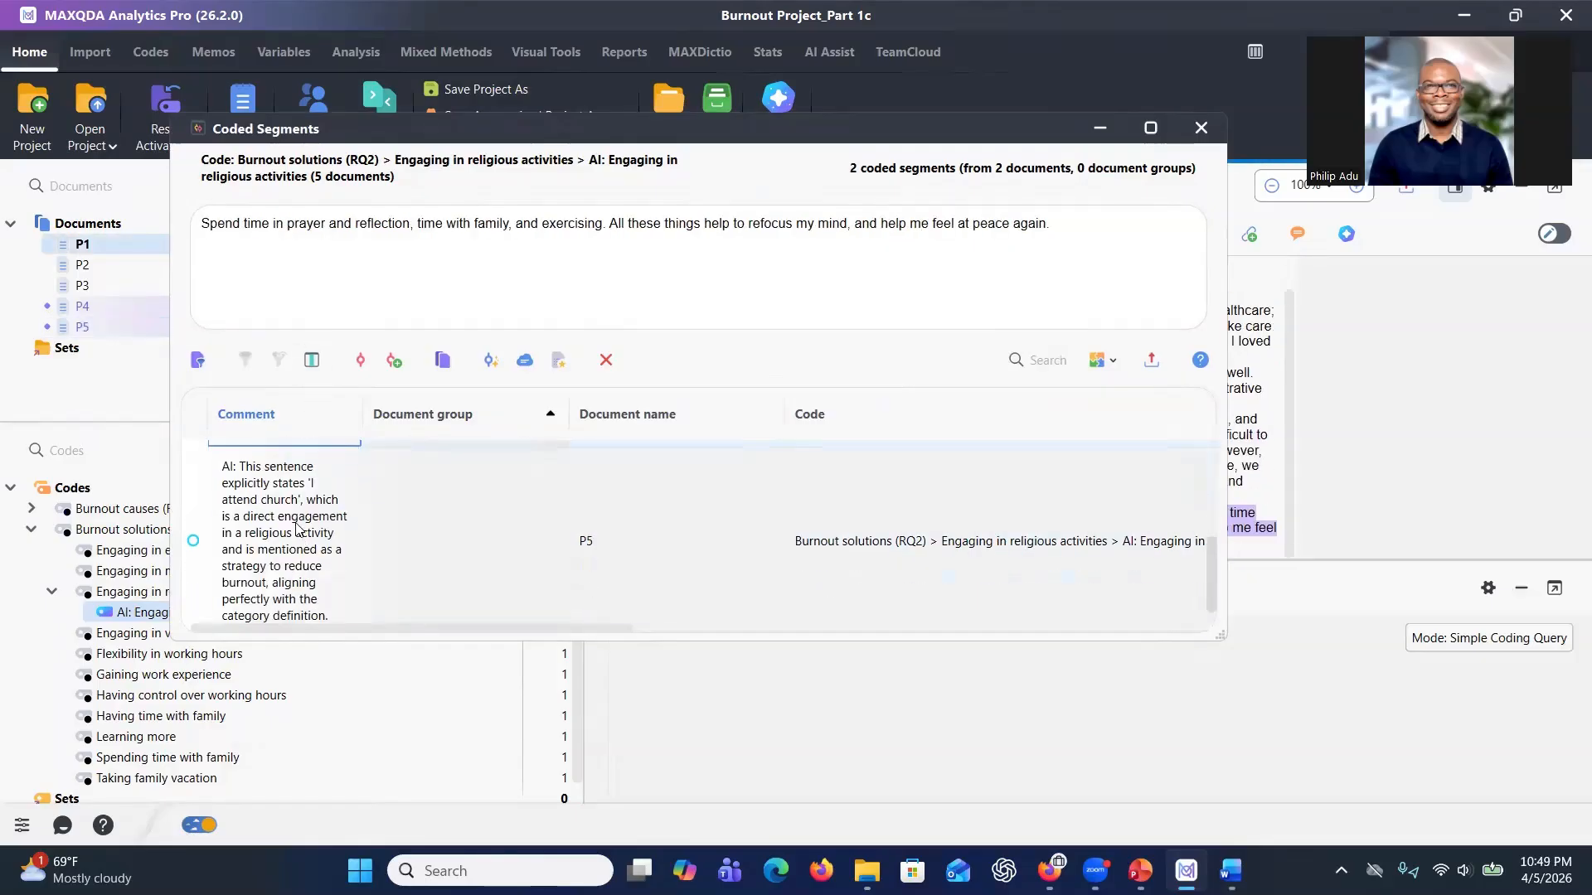
left_click(301, 535)
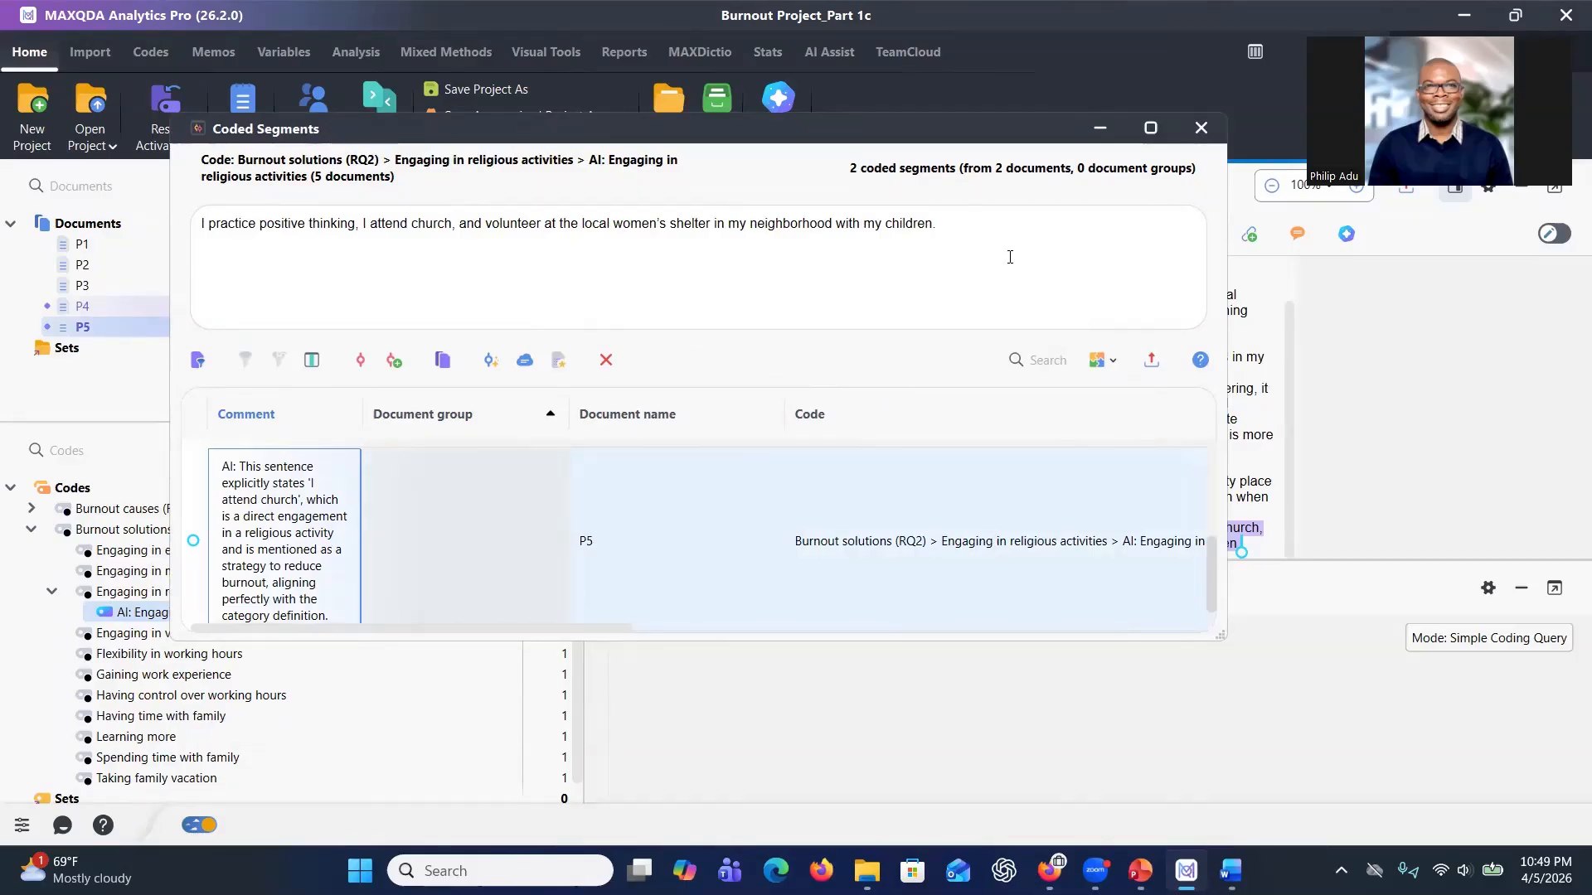
left_click(1202, 127)
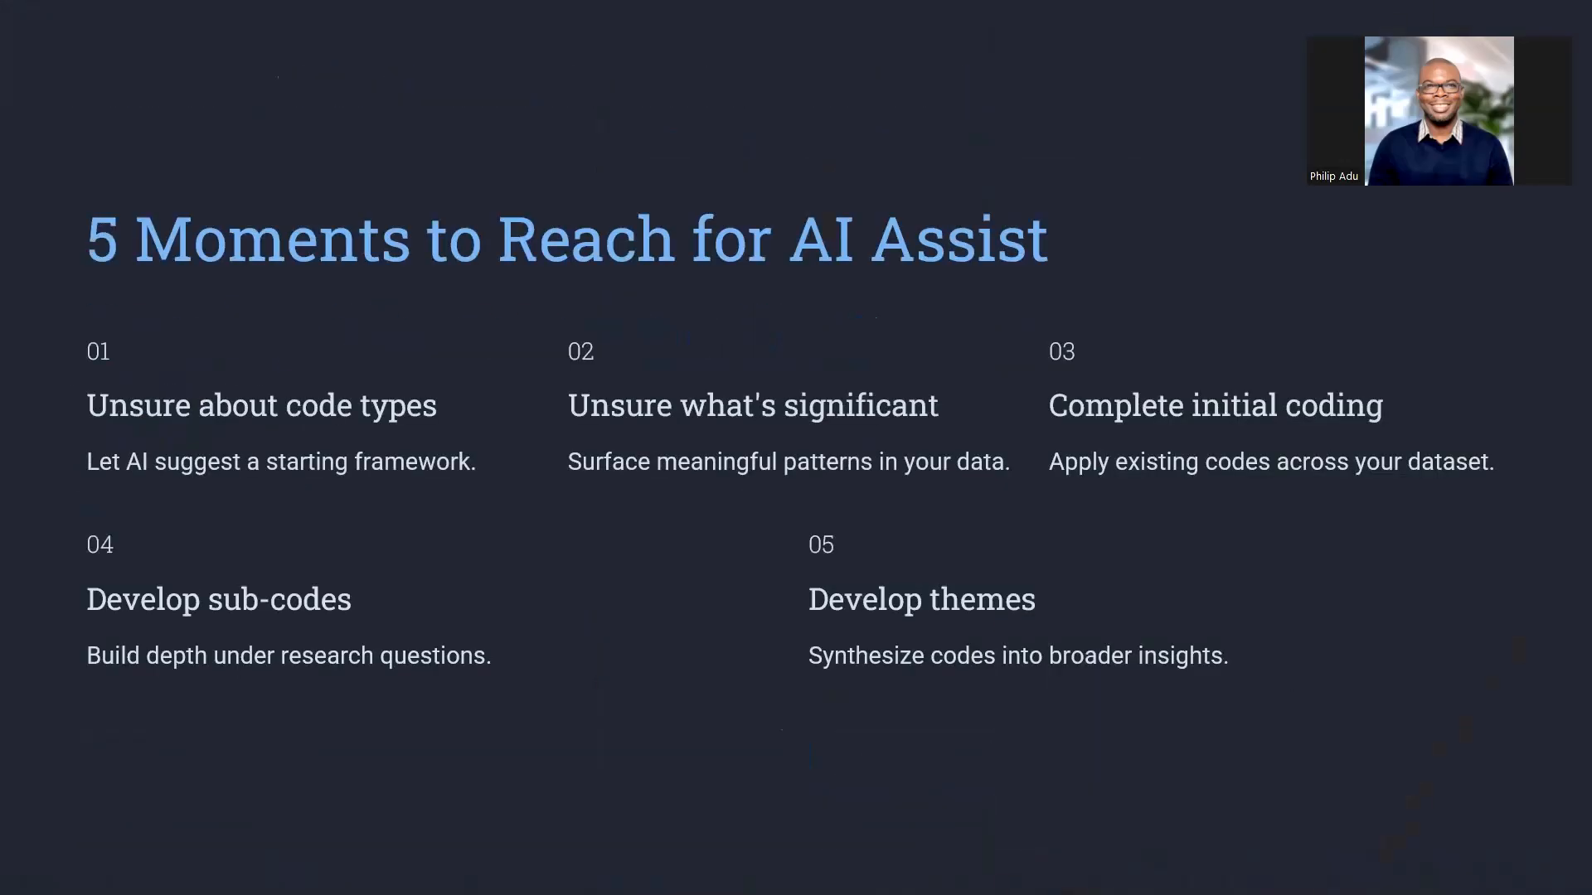
key("Right")
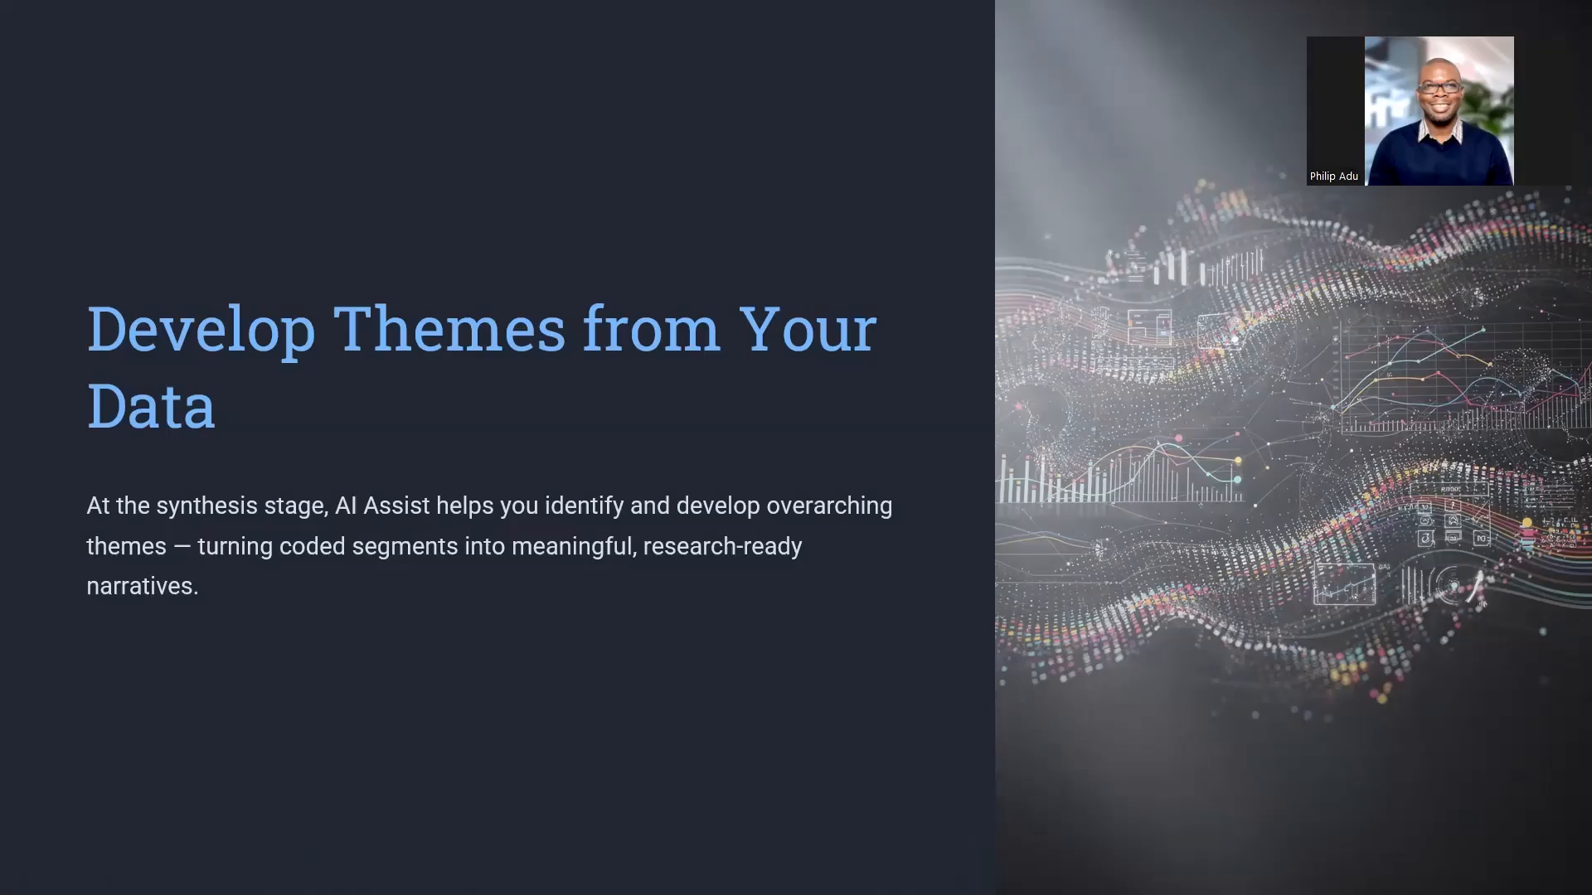
key("Escape")
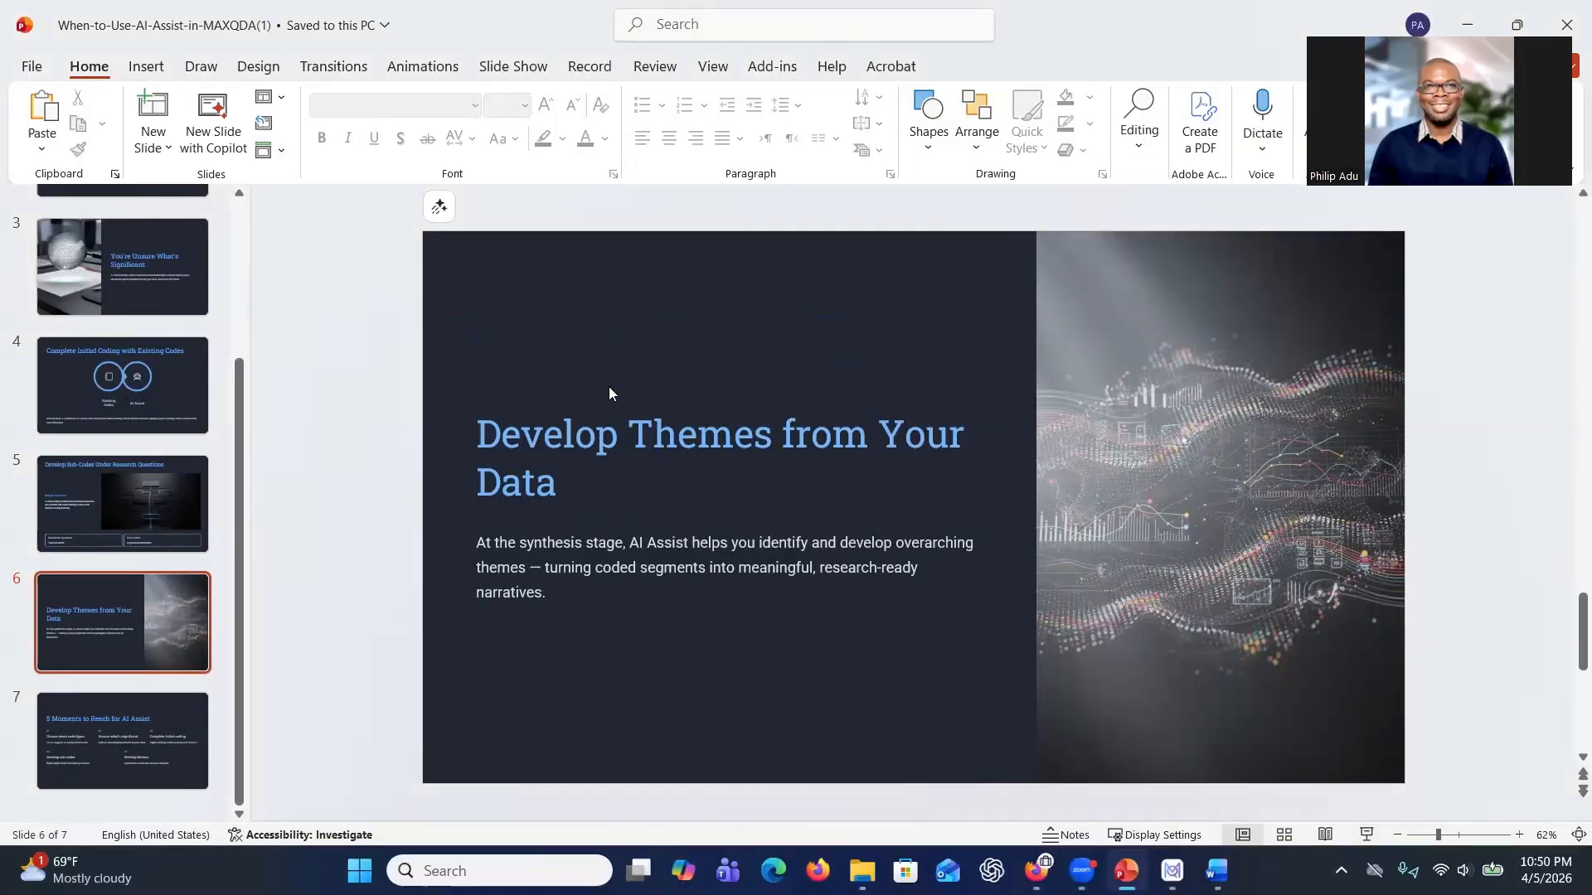
Return to MAXQDA and activate all documents and the Burnout causes (RQ1) code with its subcodes.
mouse_move(1050, 869)
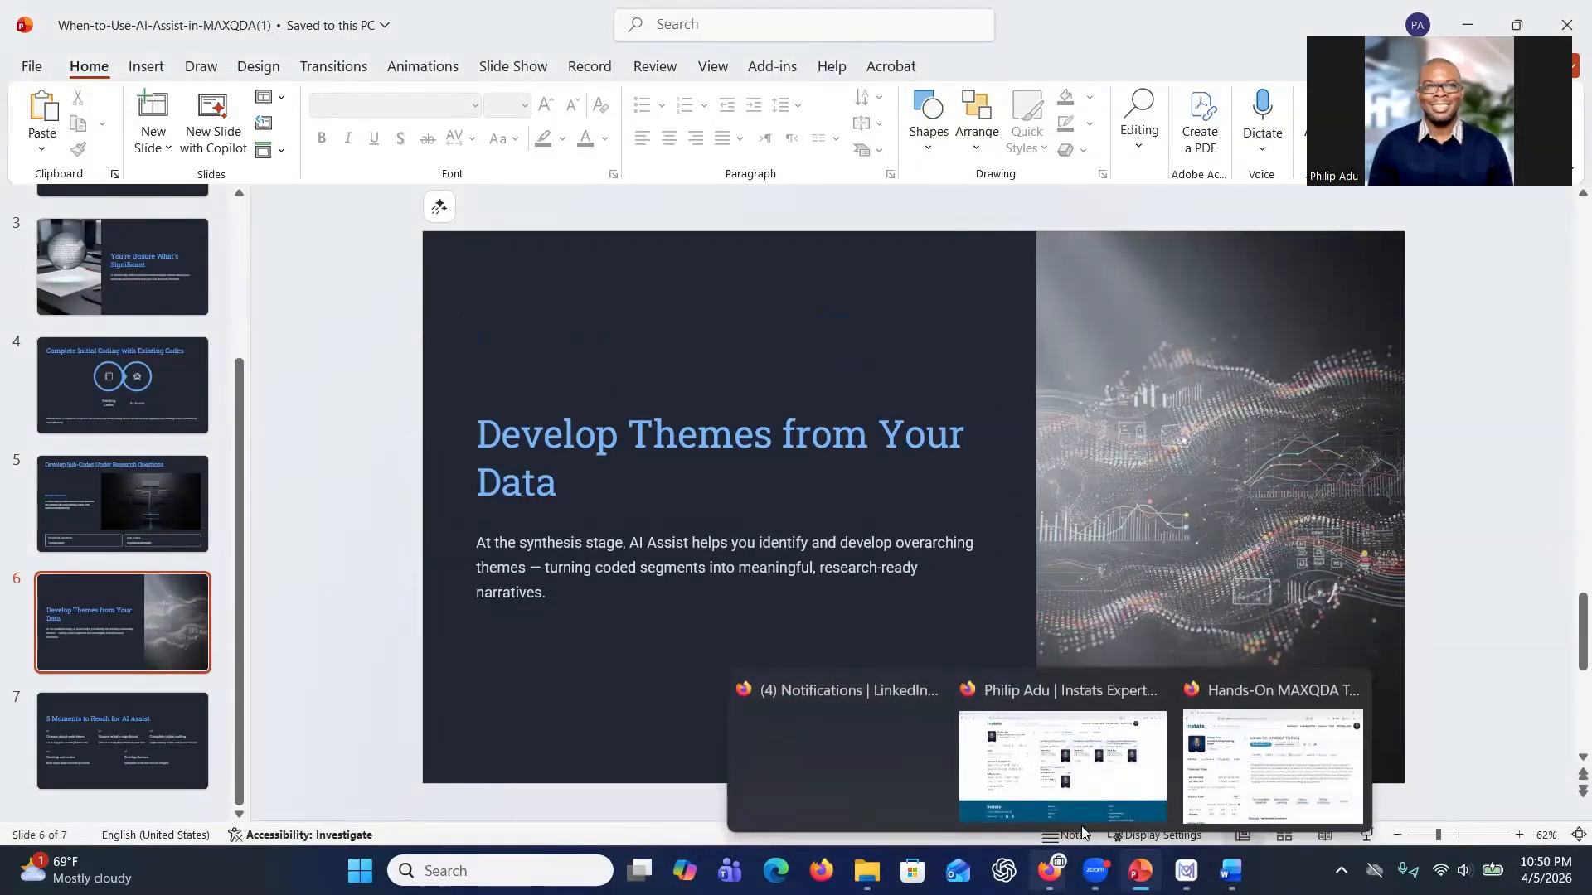
left_click(1186, 871)
left_click(722, 580)
scroll(226, 577, "down", 2)
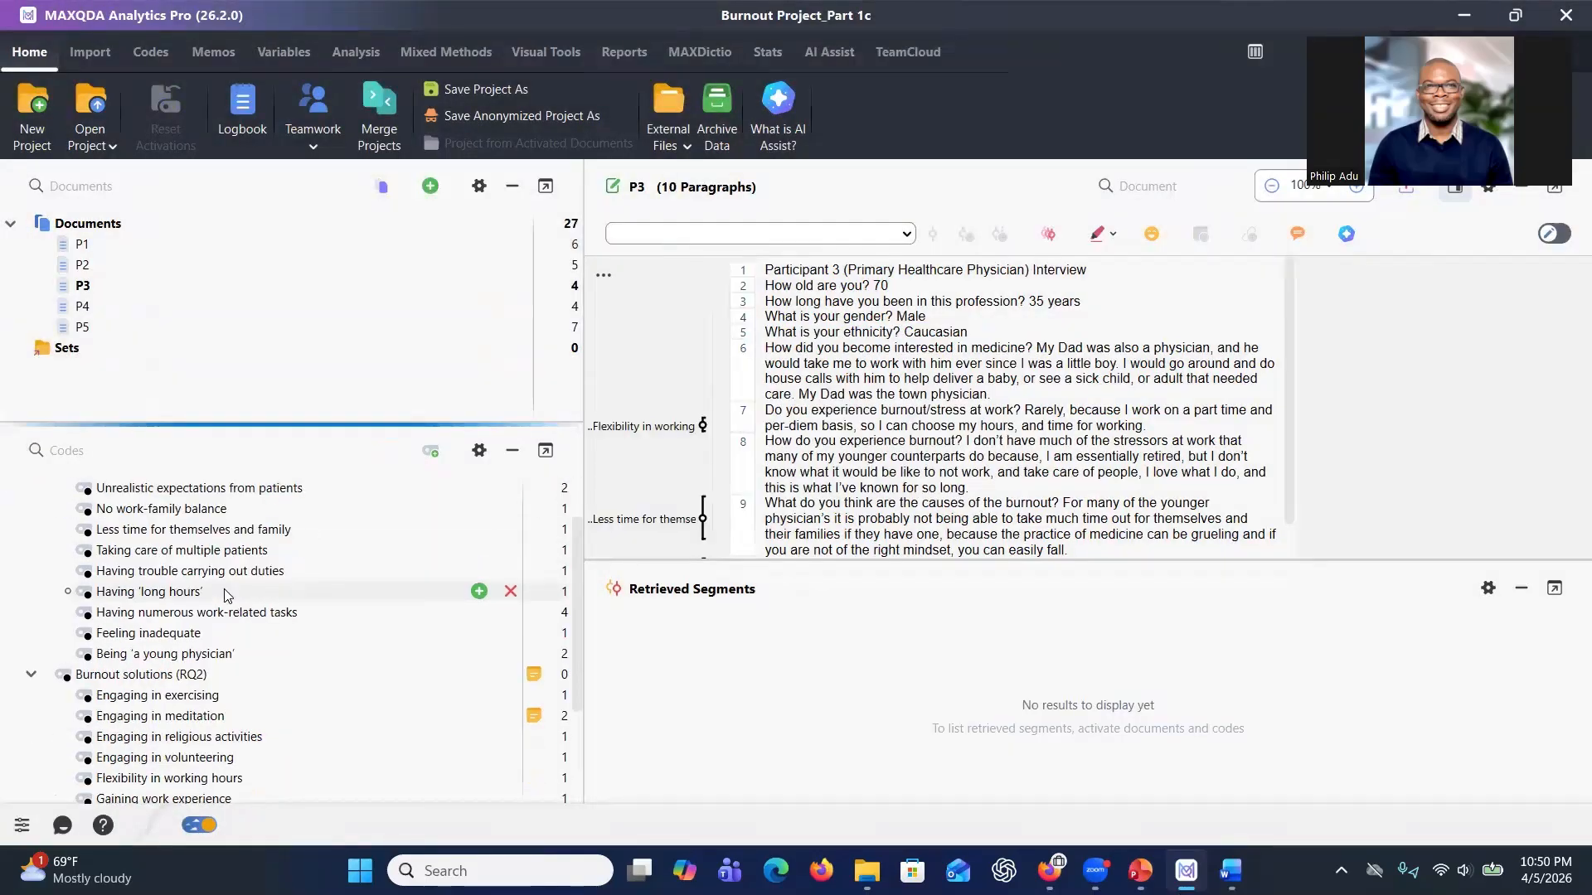
scroll(228, 591, "up", 2)
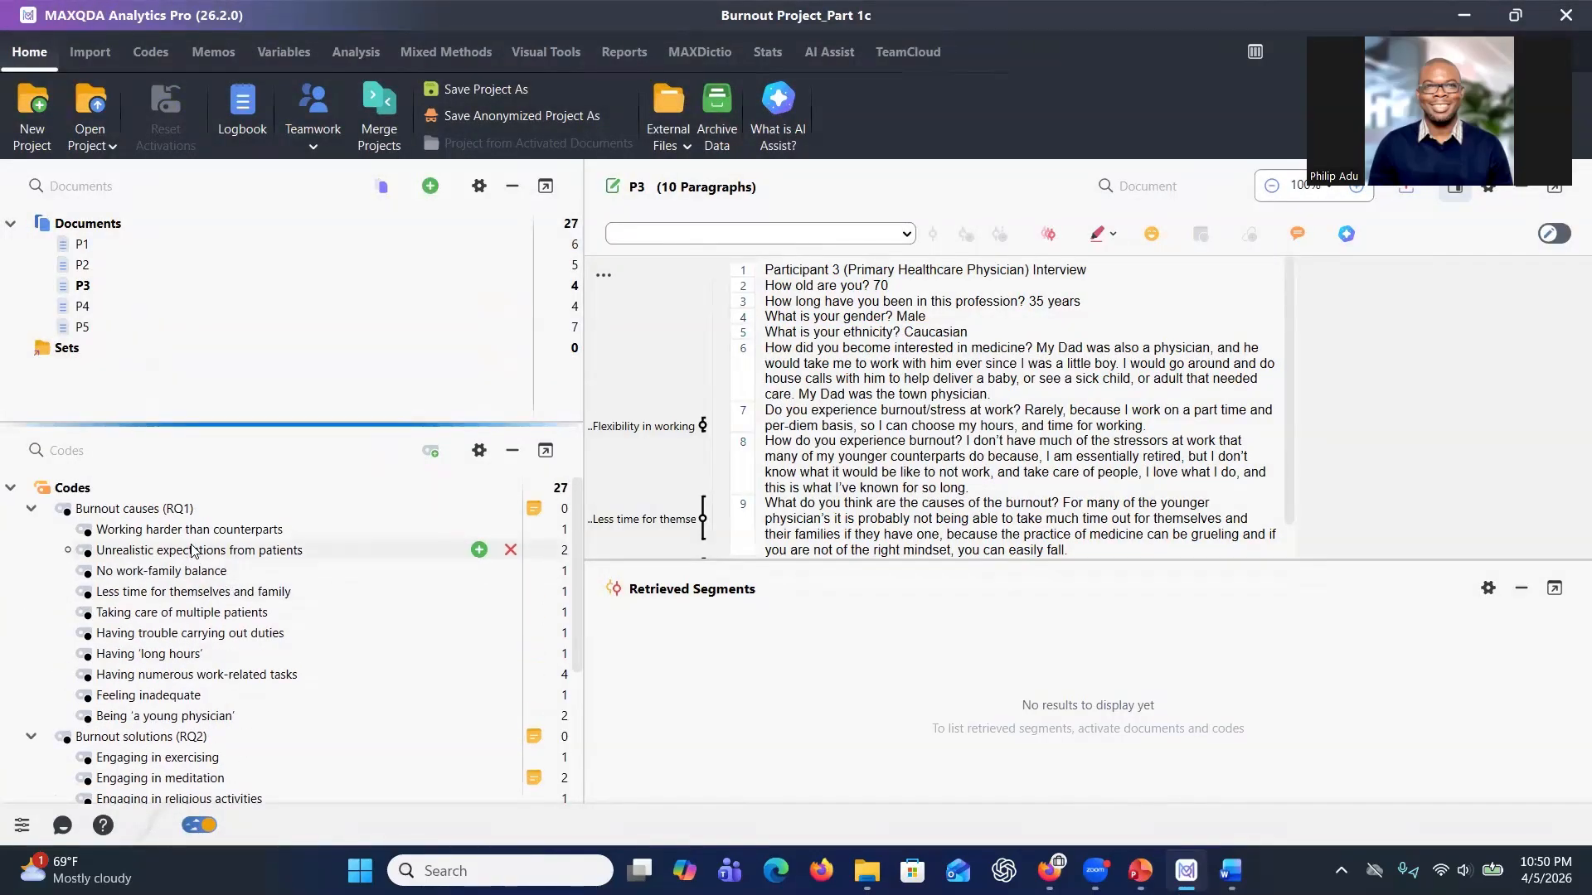
scroll(205, 697, "down", 1)
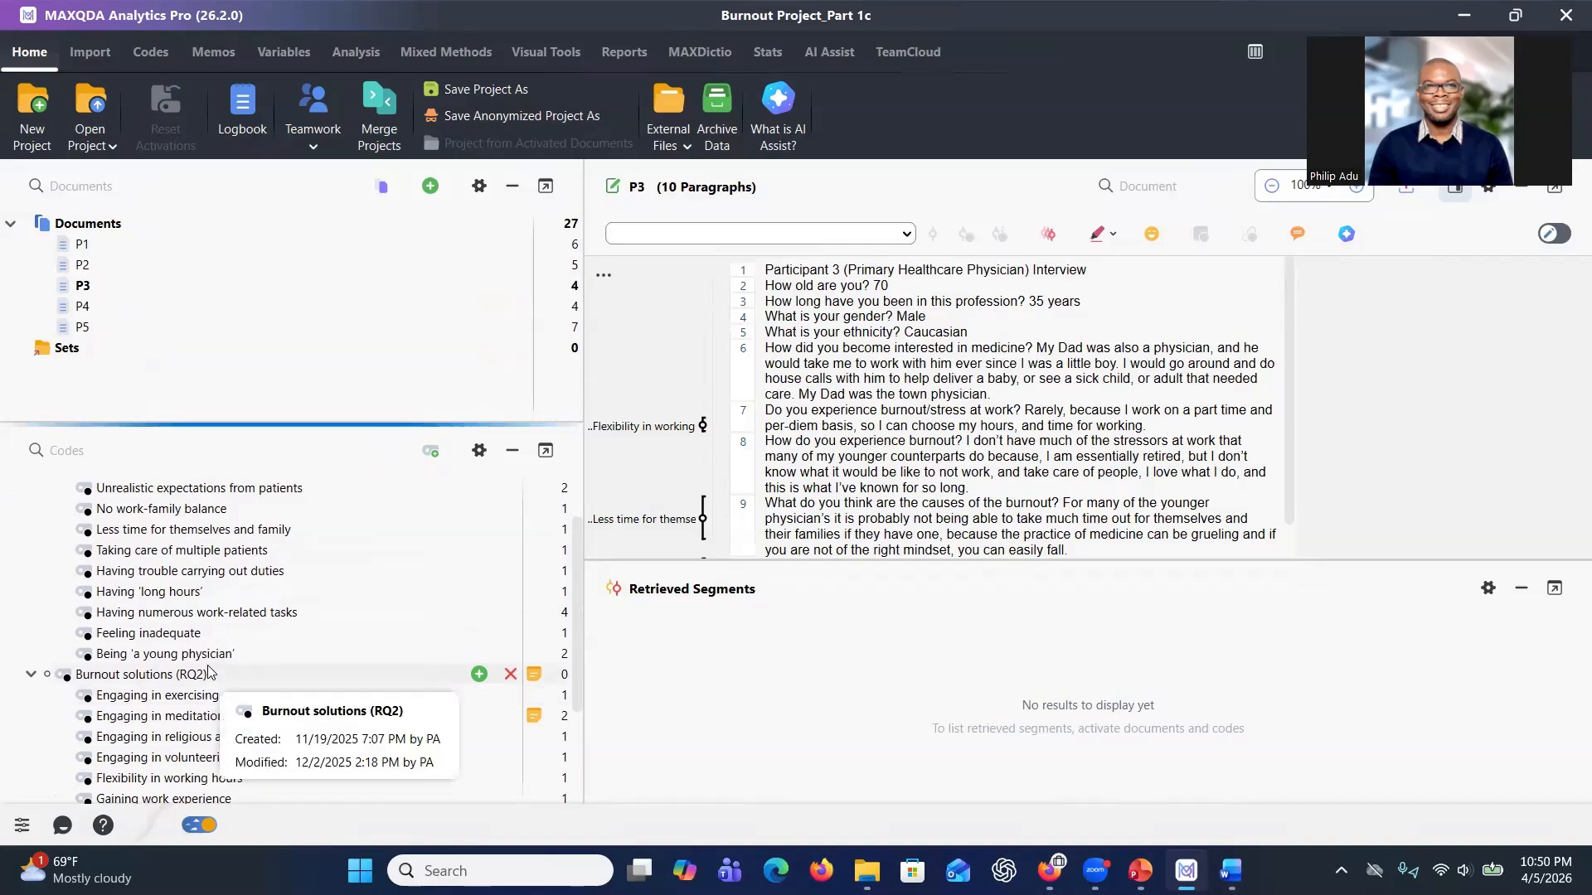
scroll(205, 676, "up", 1)
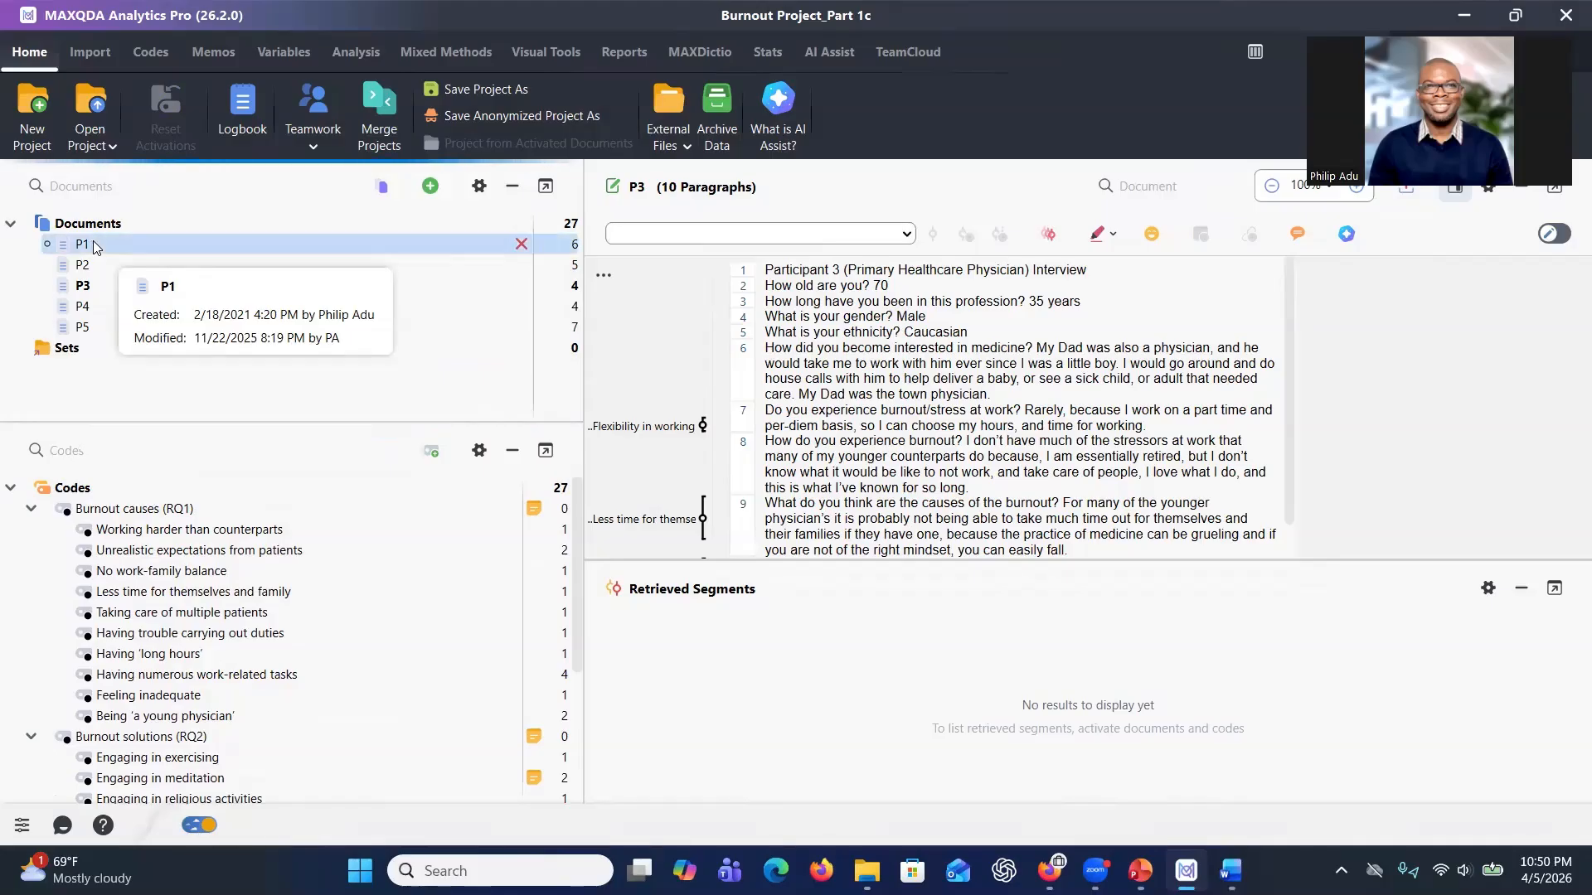
left_click(28, 225)
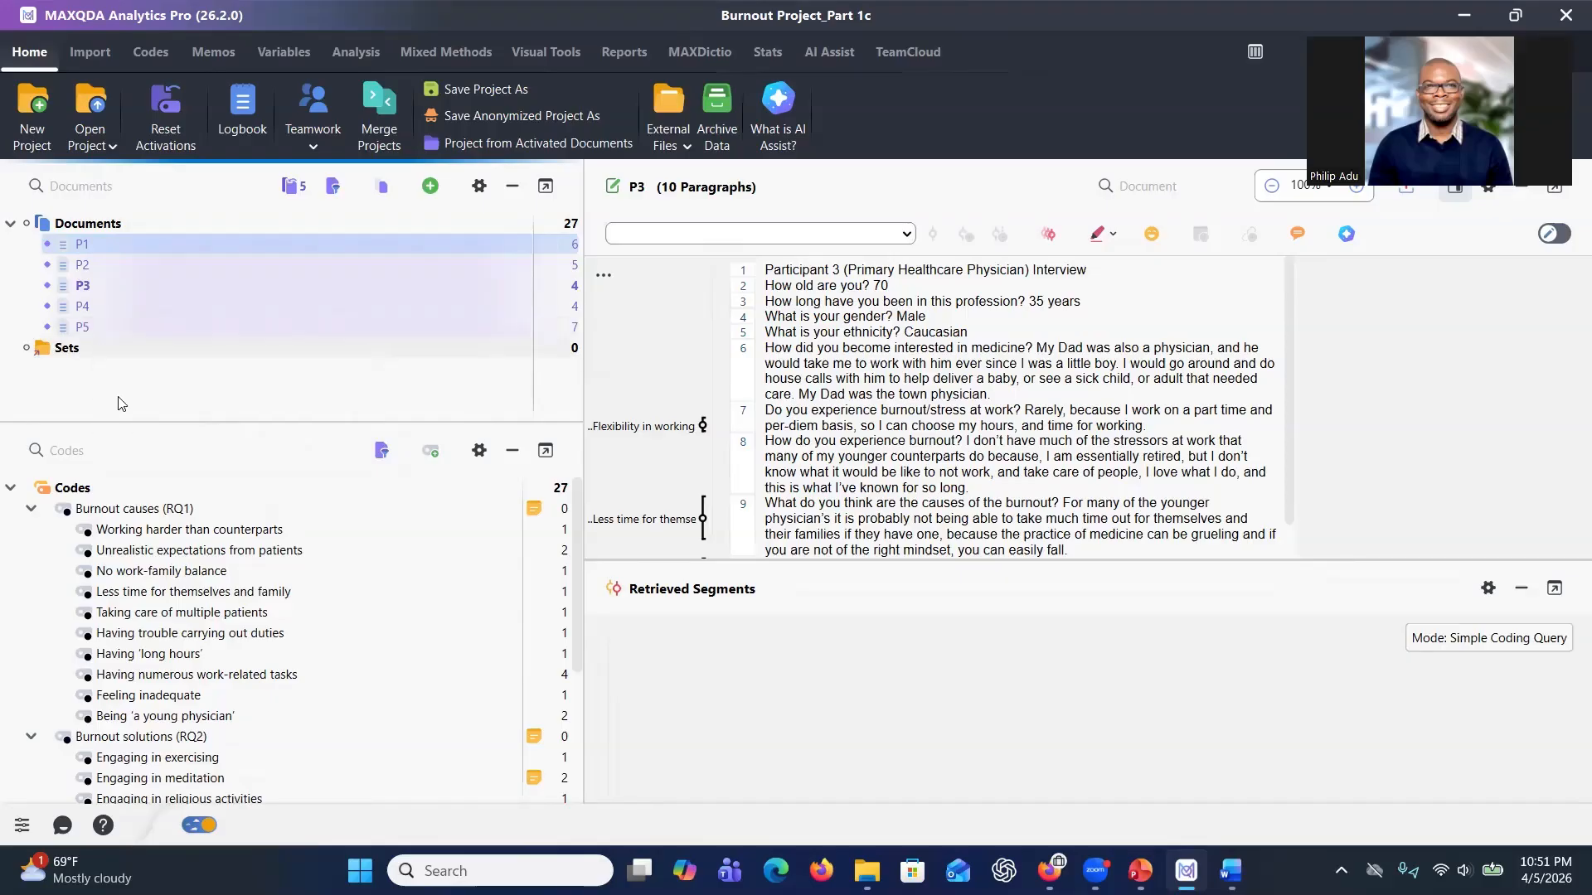
left_click(48, 513)
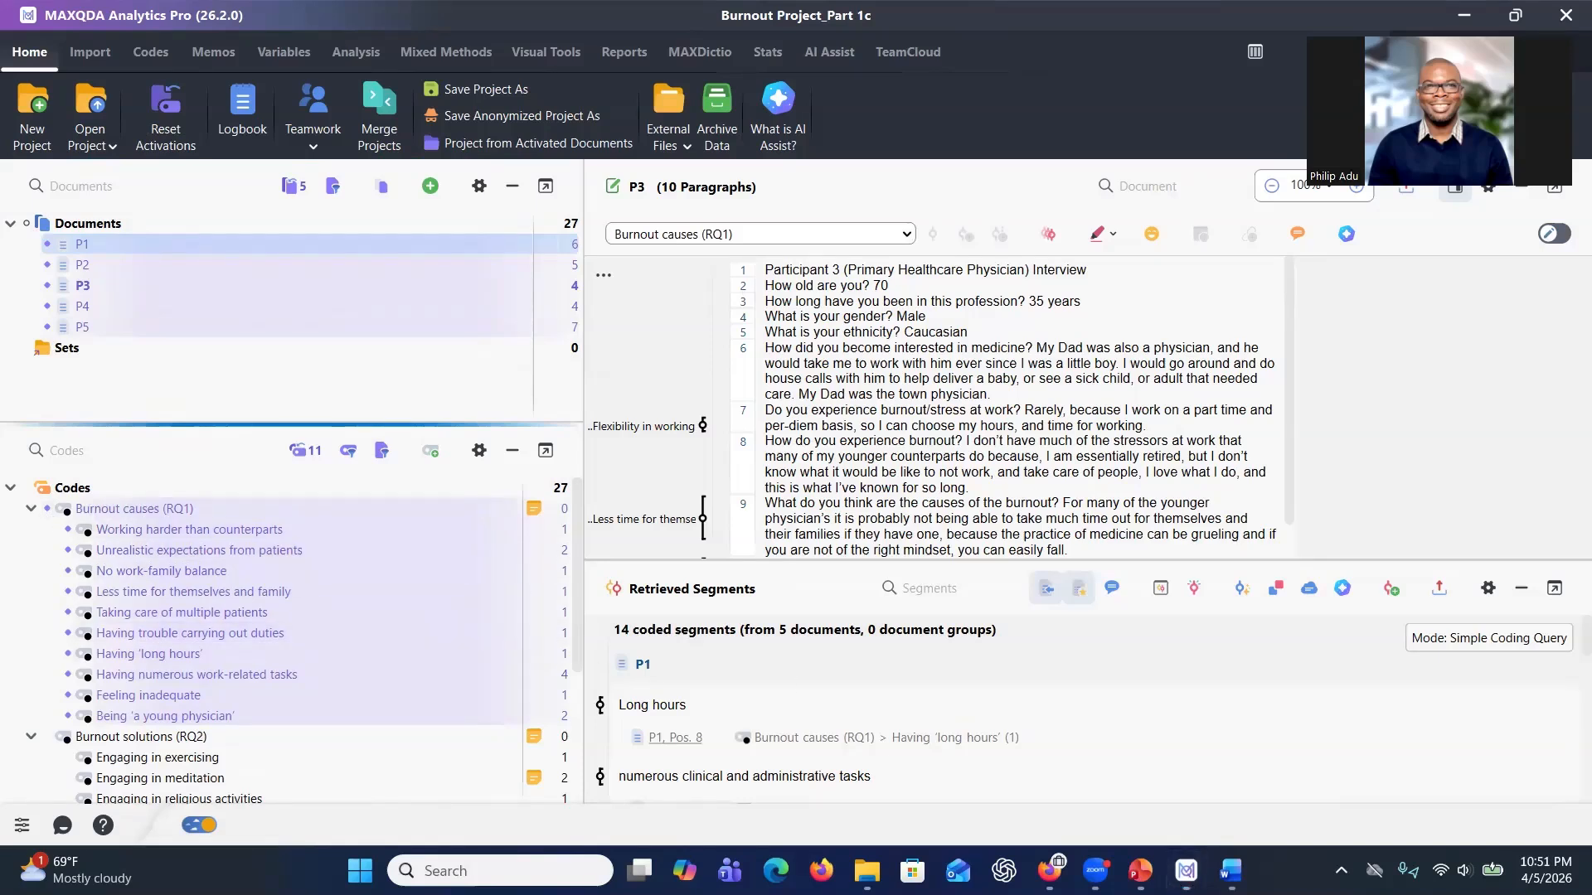
Open an AI Assist chat with the retrieved segments and enter a query asking to categorize the Burnout causes (RQ1) codes into themes for research question 1.
key("alt+Tab")
left_click(1344, 590)
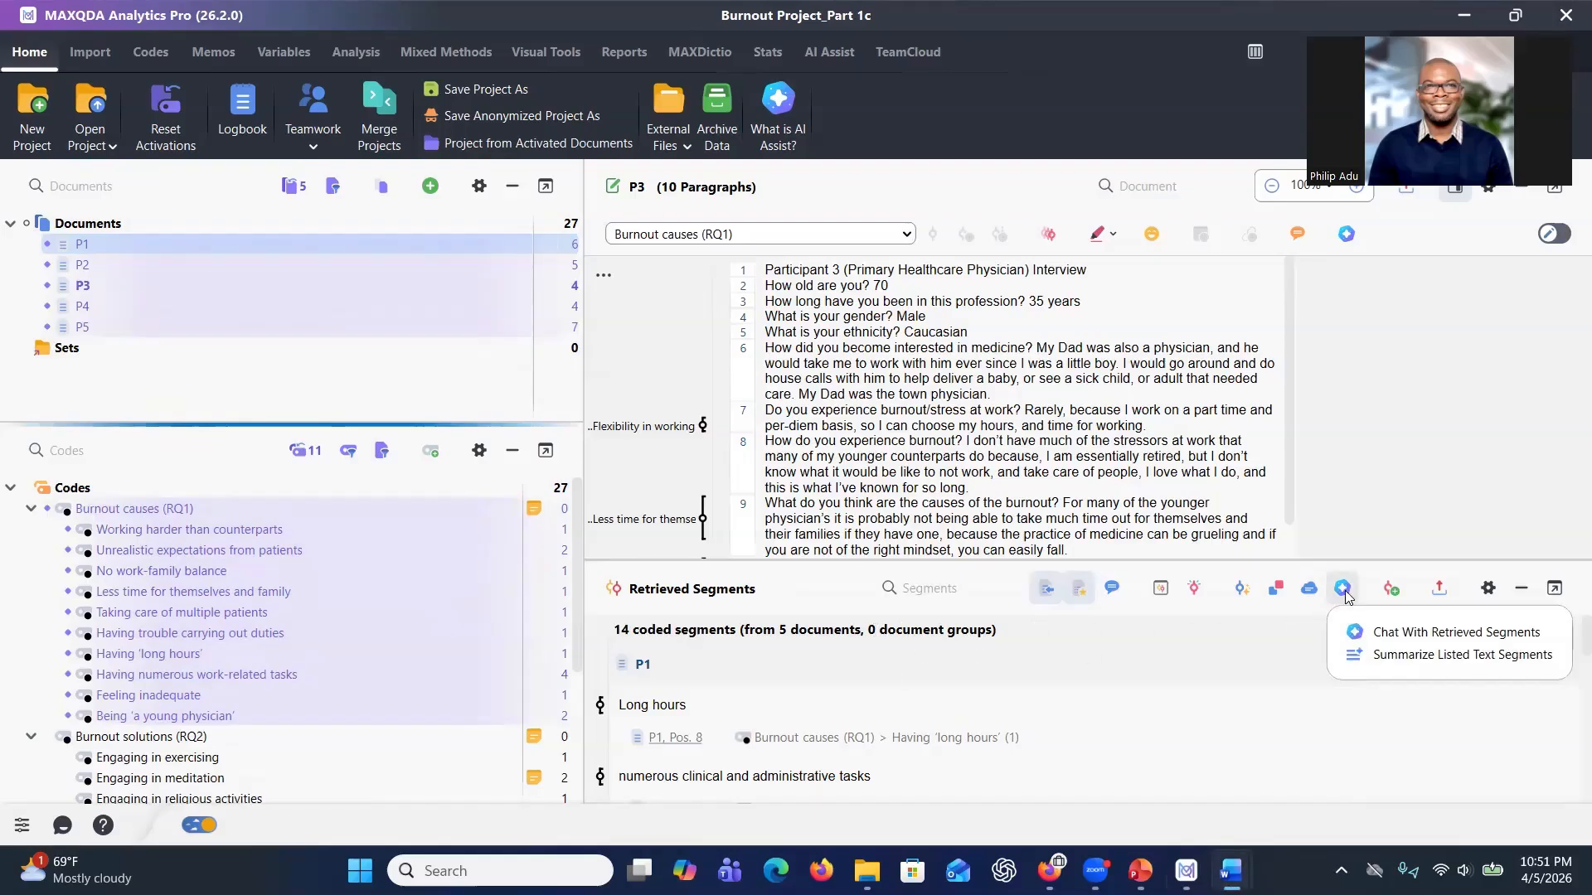
left_click(1383, 634)
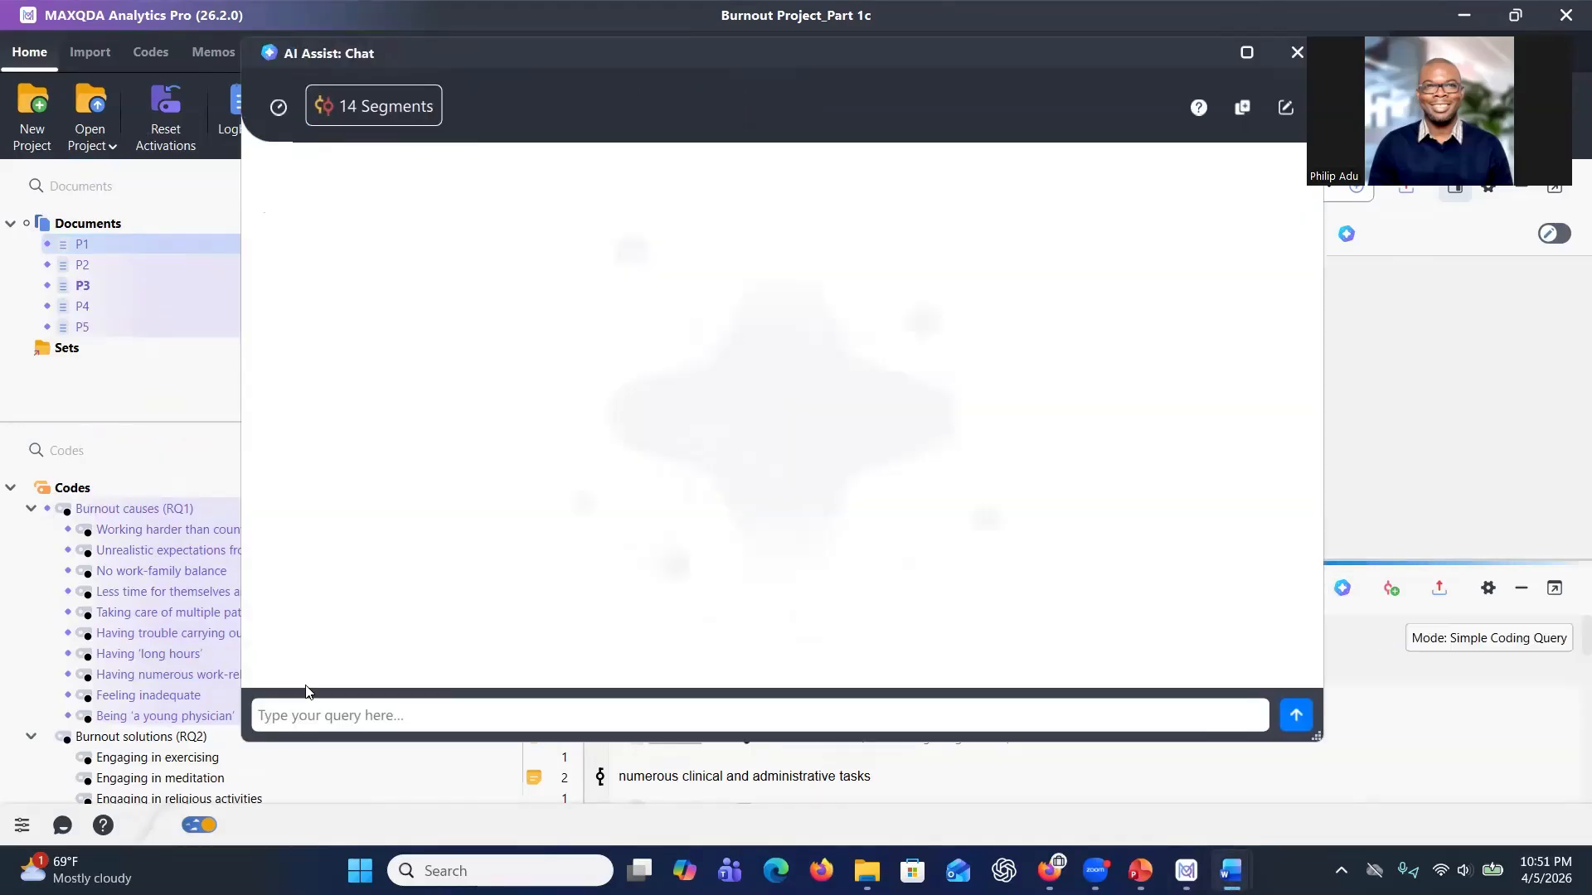
left_click(329, 715)
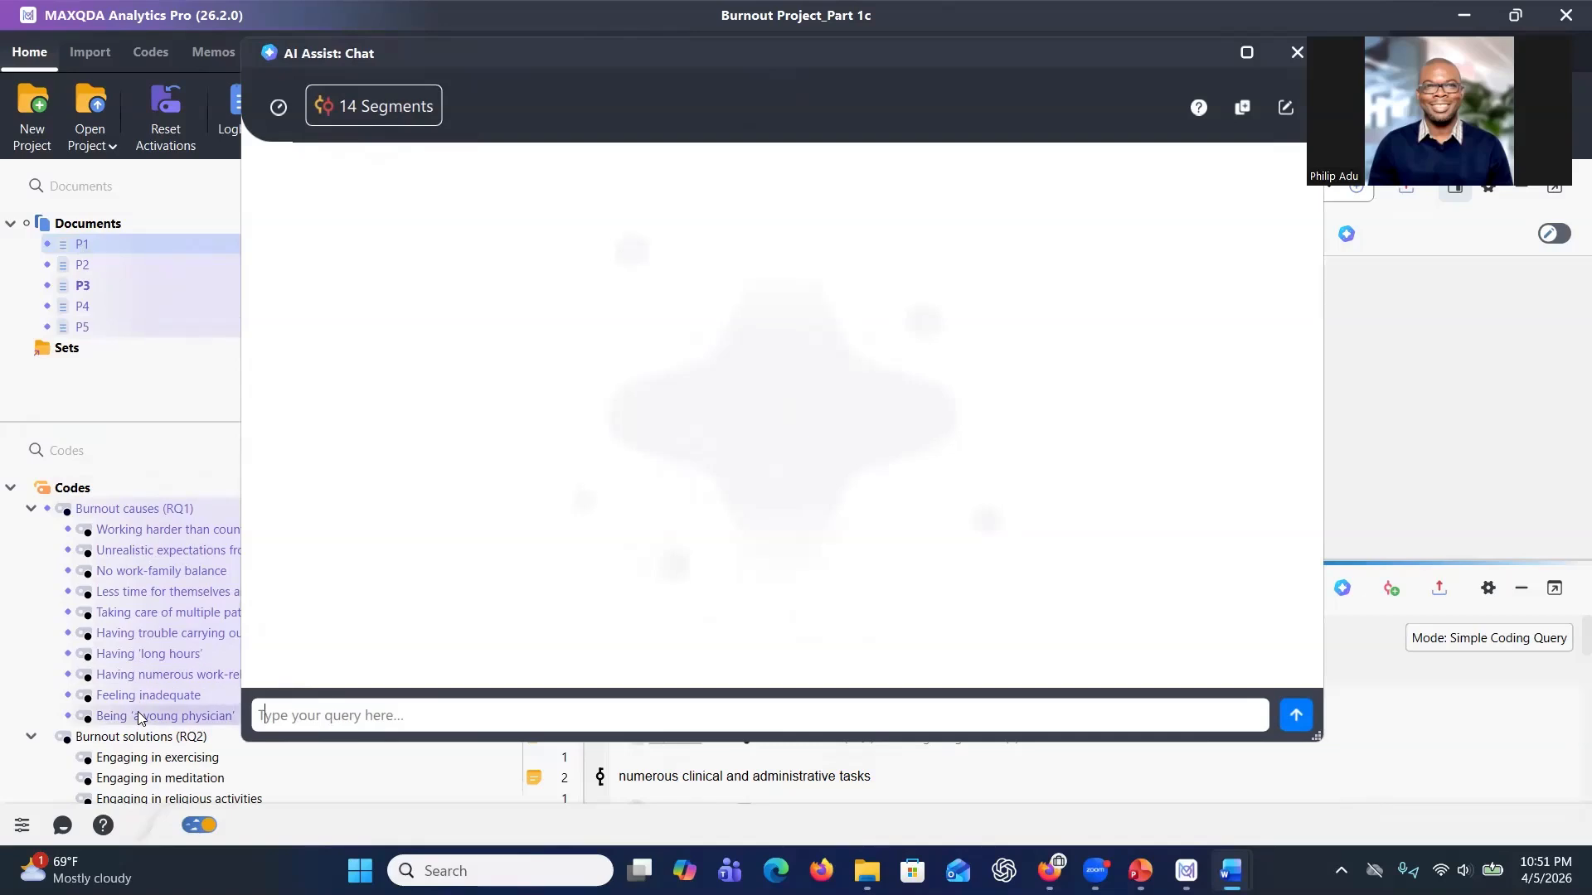
left_click(307, 710)
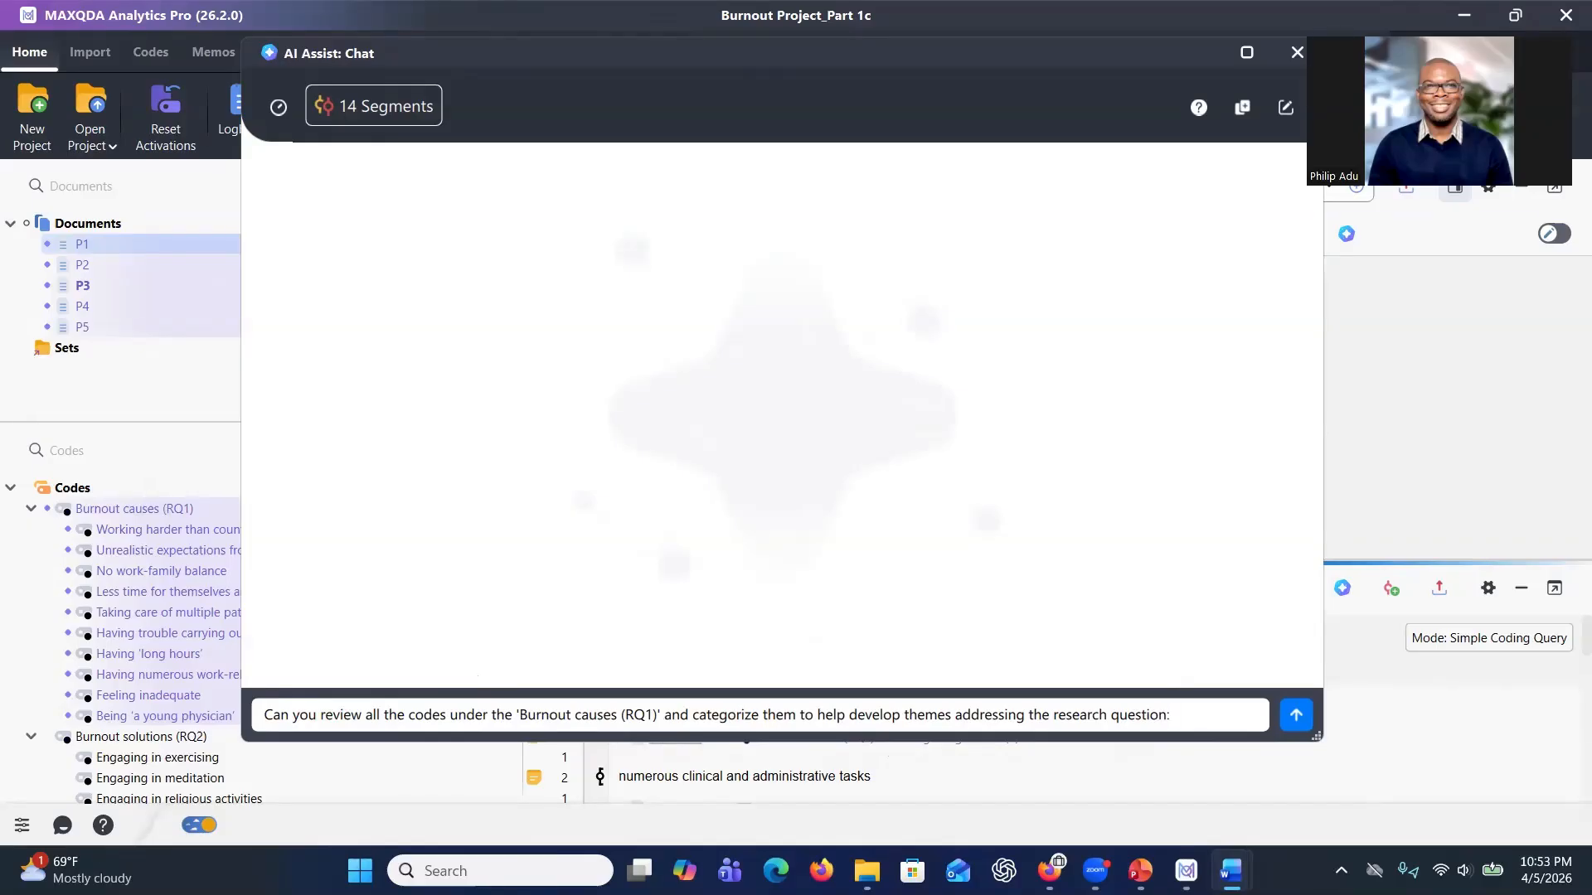
left_click(1200, 714)
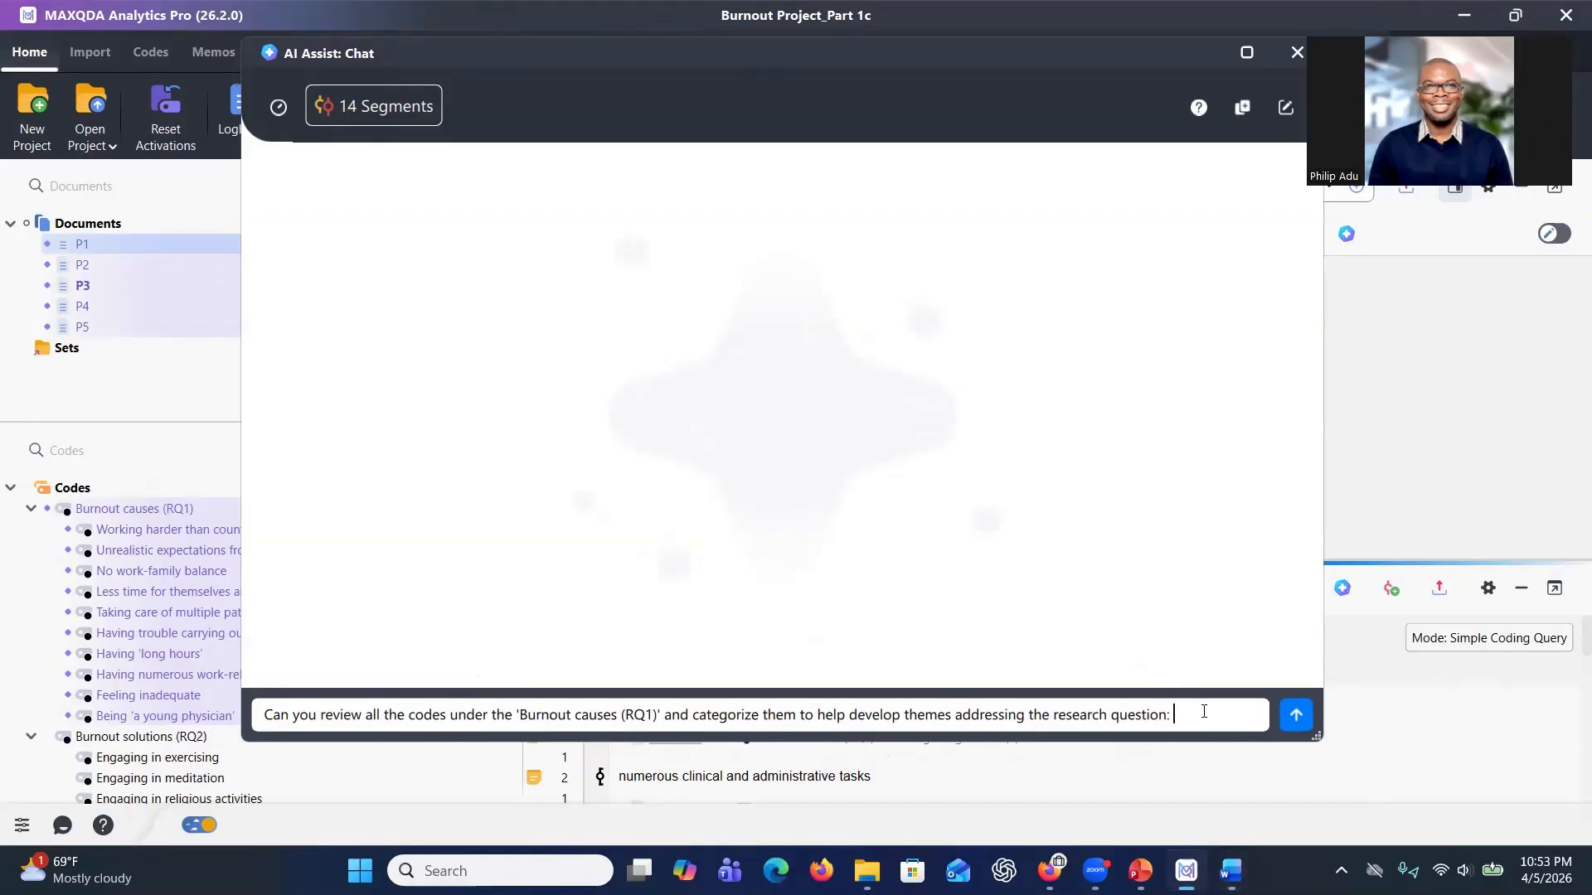
type("1. What are the causes of burnout among Primary Healthcare Physicians?")
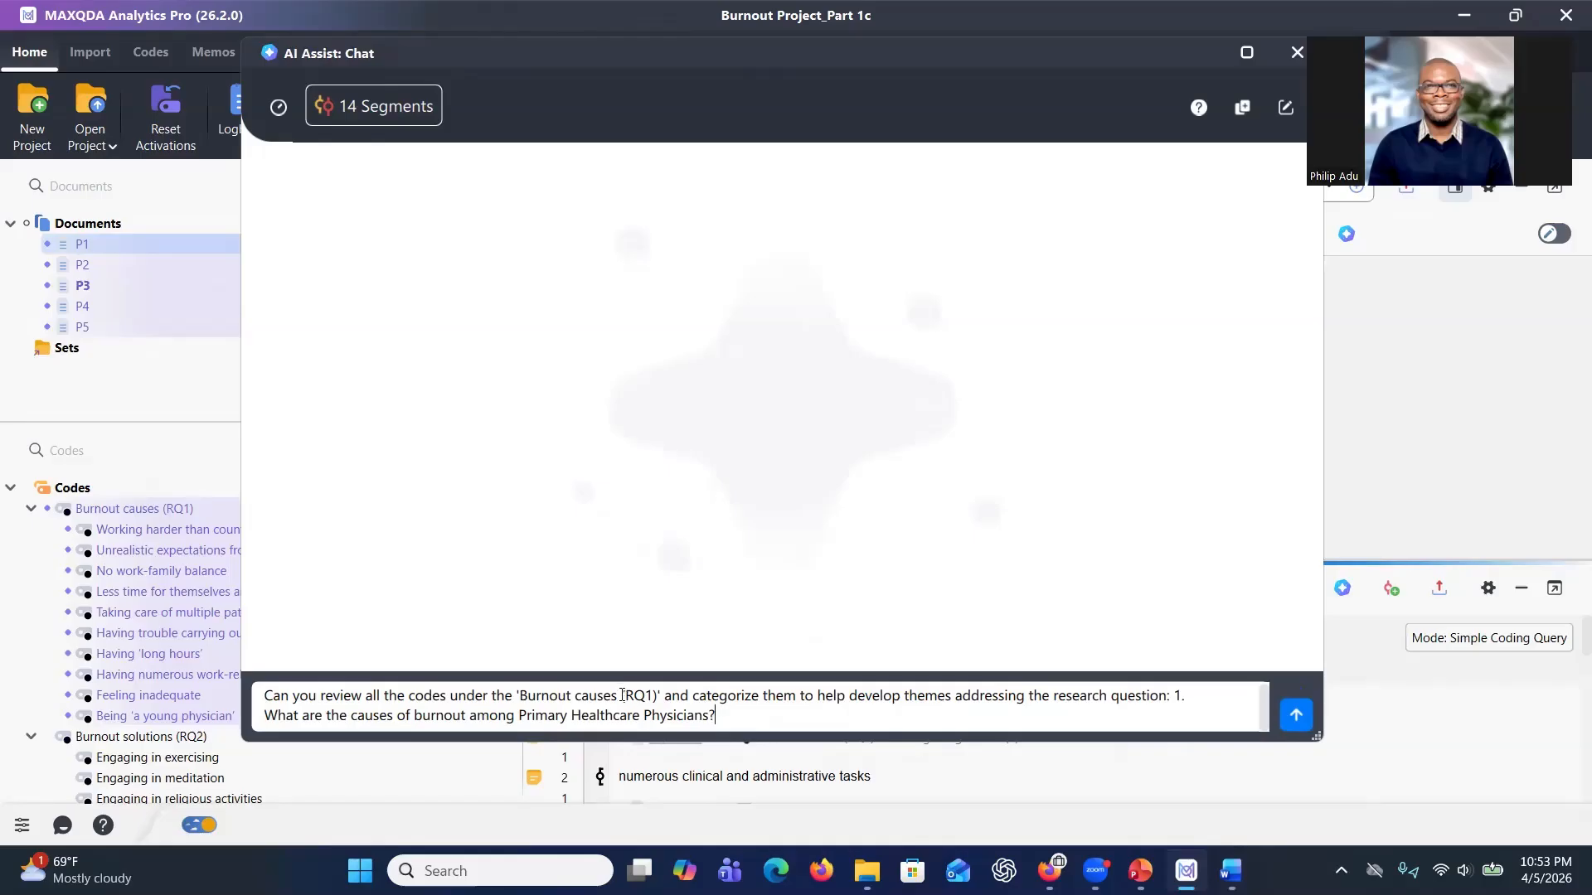
Append 'This is the purpose of the study:' with the pasted study purpose to the query and send it.
key("alt+Tab")
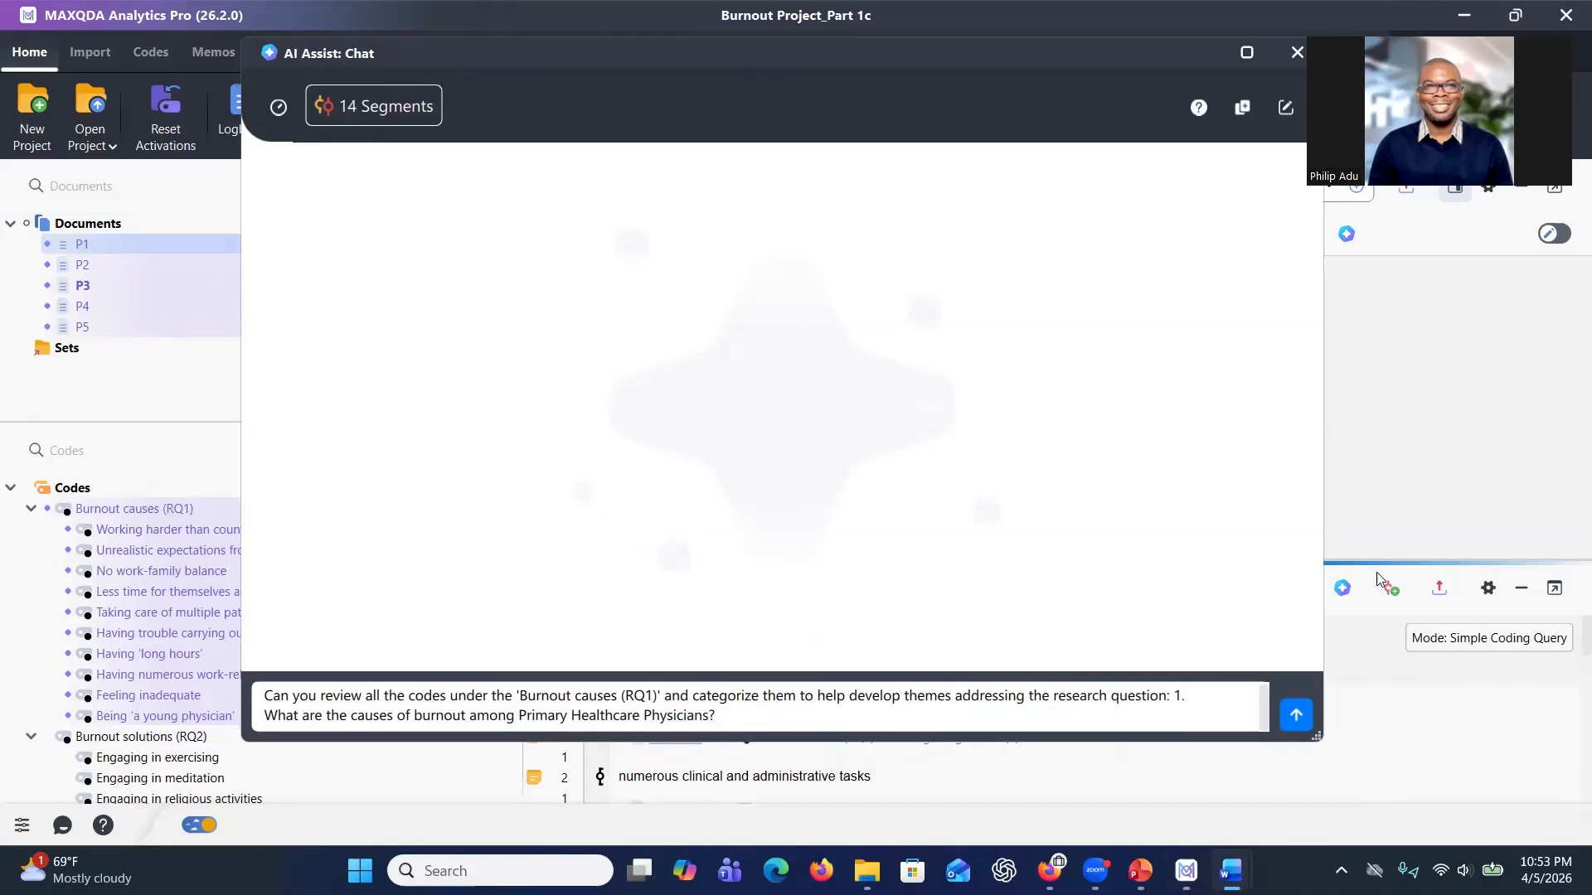
left_click(753, 717)
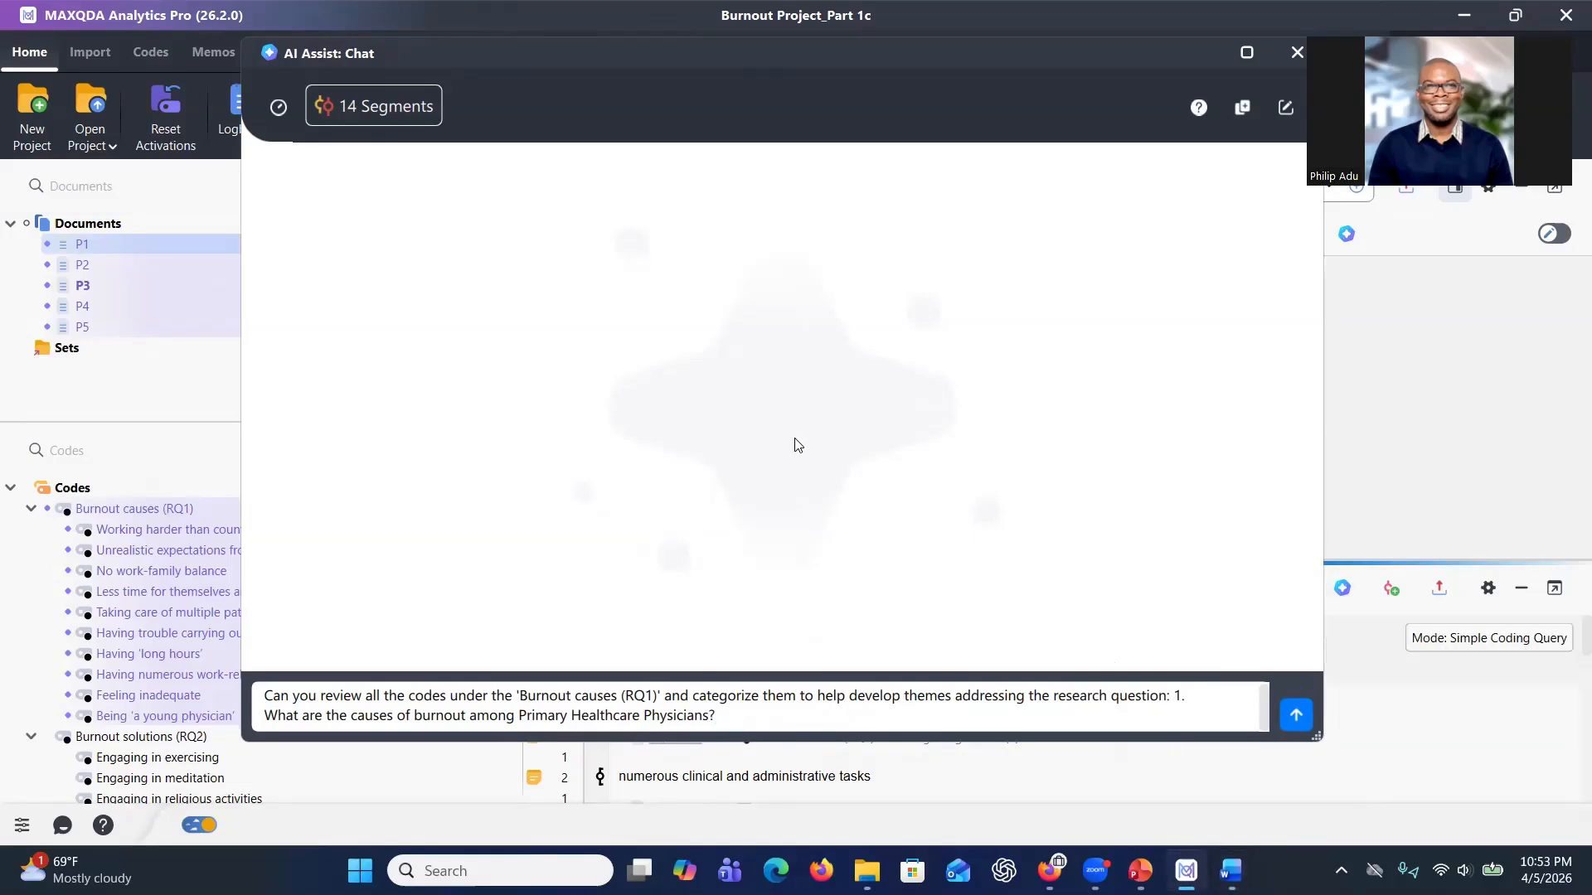
type("This is the purpose of the st")
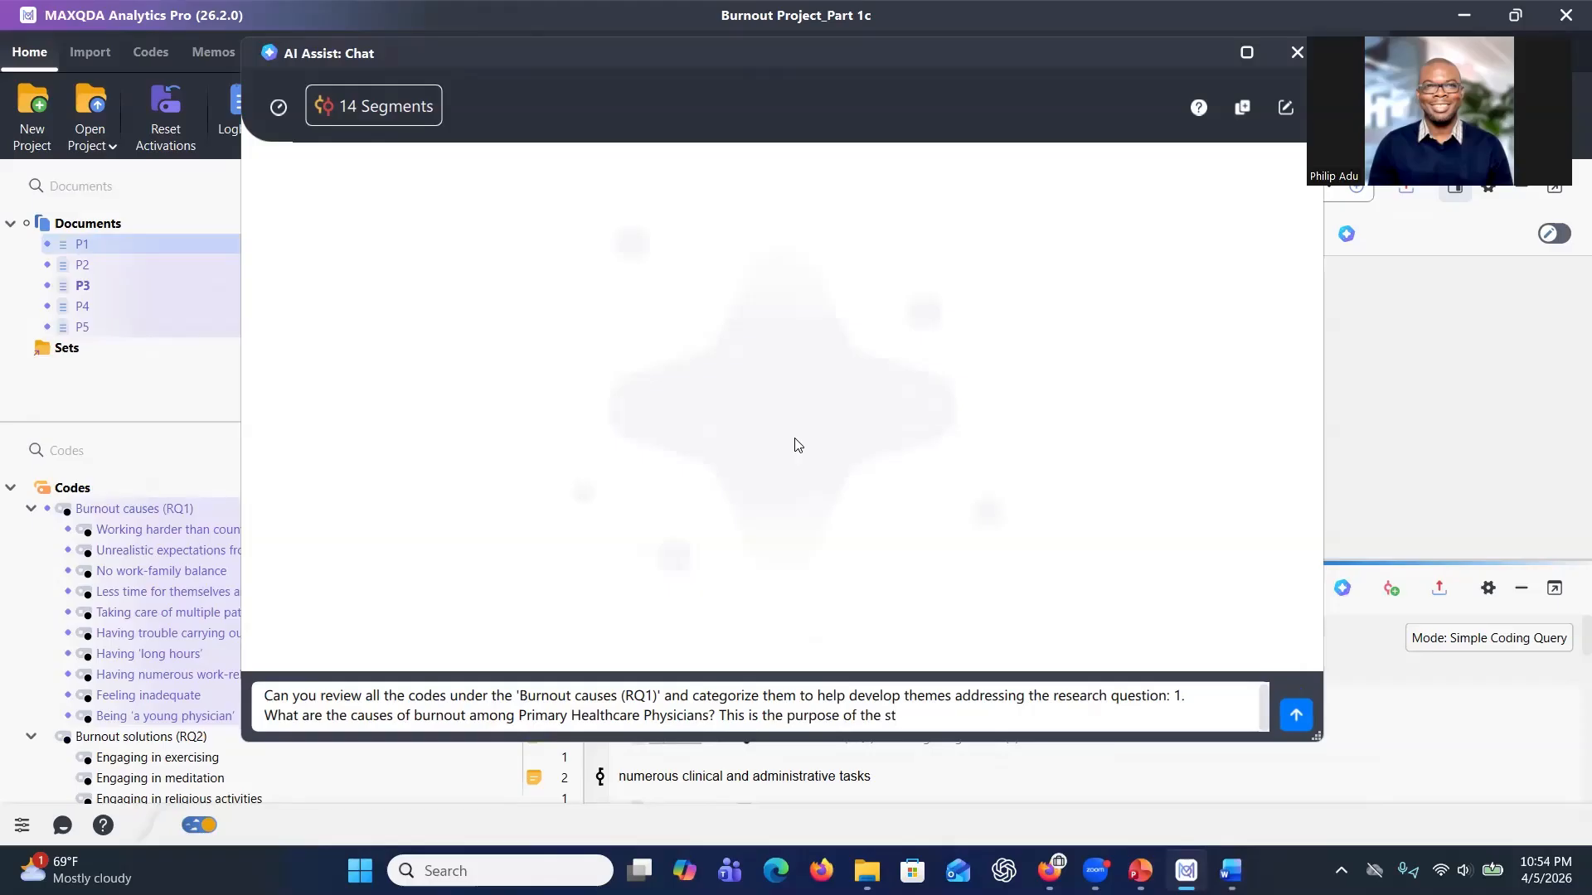
type("udy :")
type("The purpose of this qualitative study is to explore Primary Healthcare Physicians’ experience about the causes and solutions of burnout.")
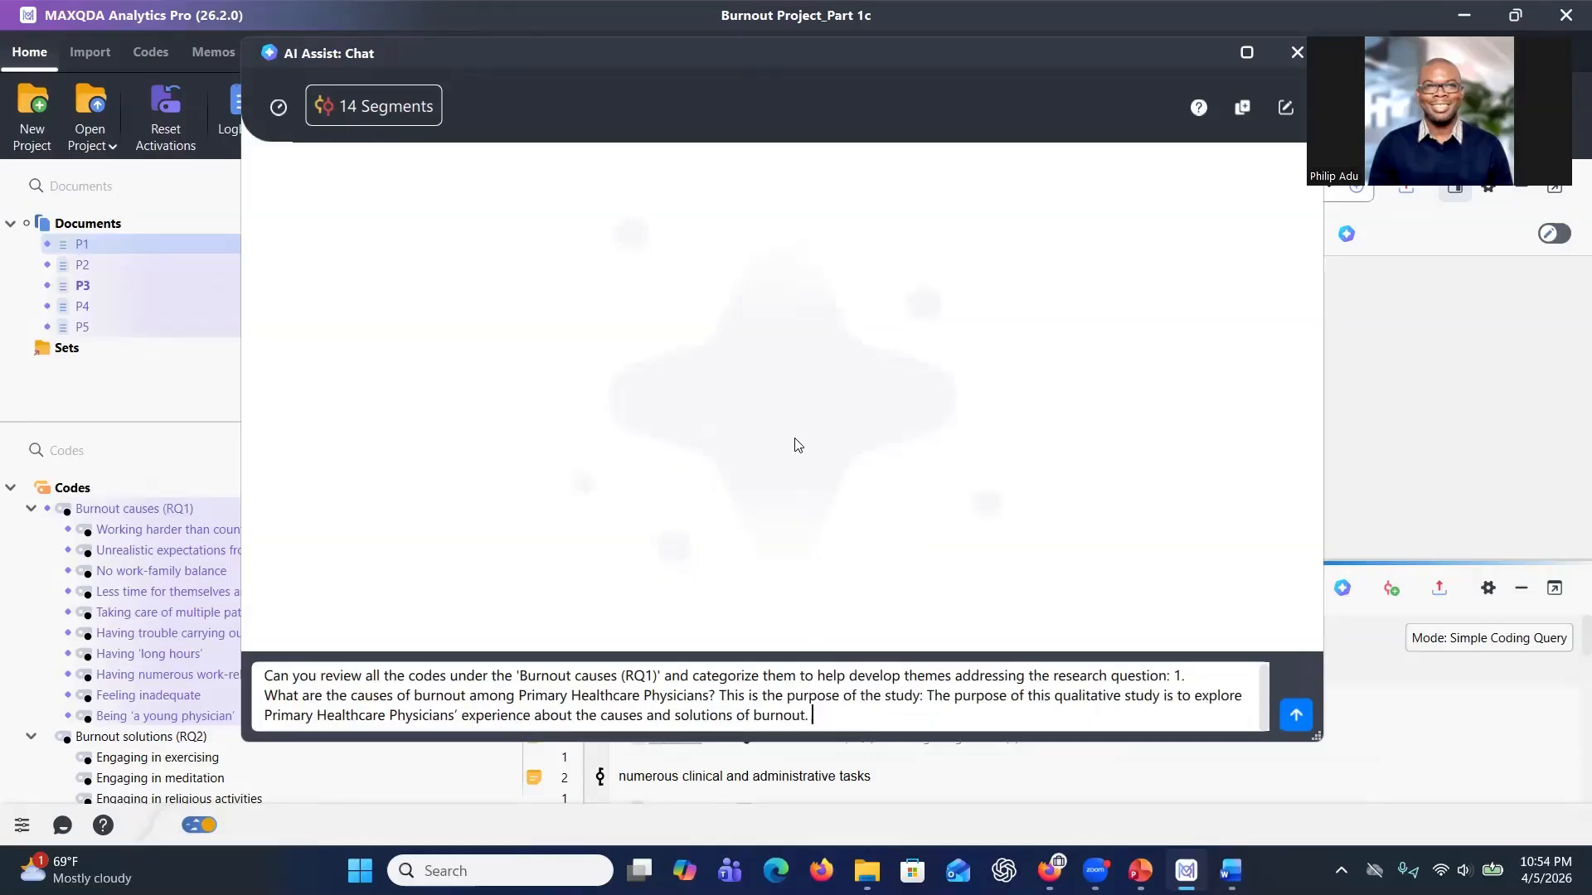
key("Return")
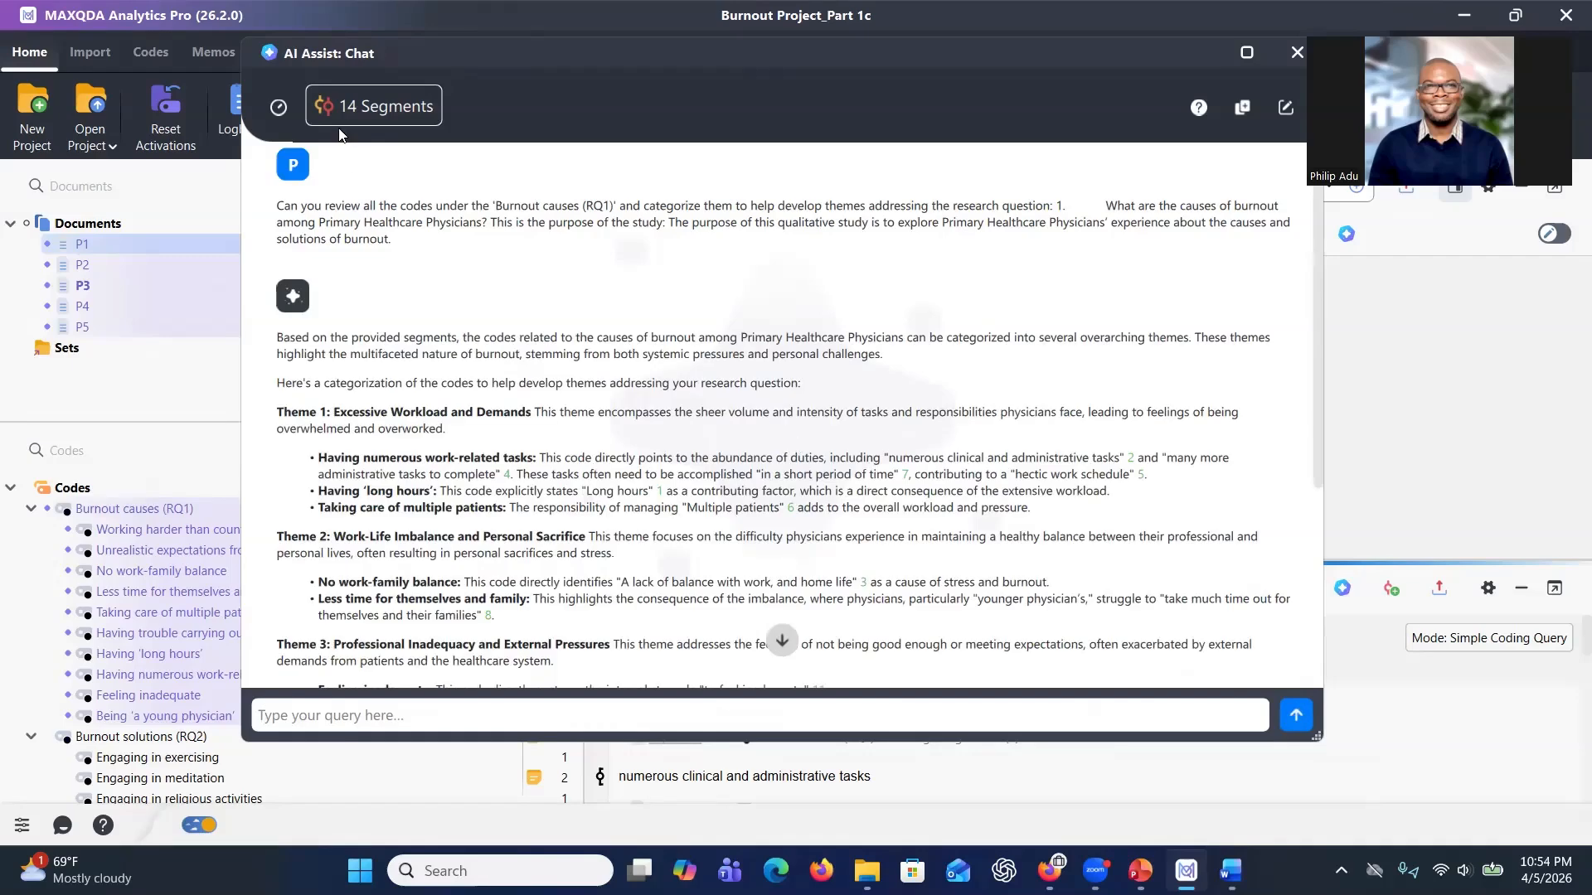
Read through the AI's categorization of the burnout cause codes into themes and their cited segments.
scroll(518, 400, "down", 2)
scroll(518, 400, "down", 5)
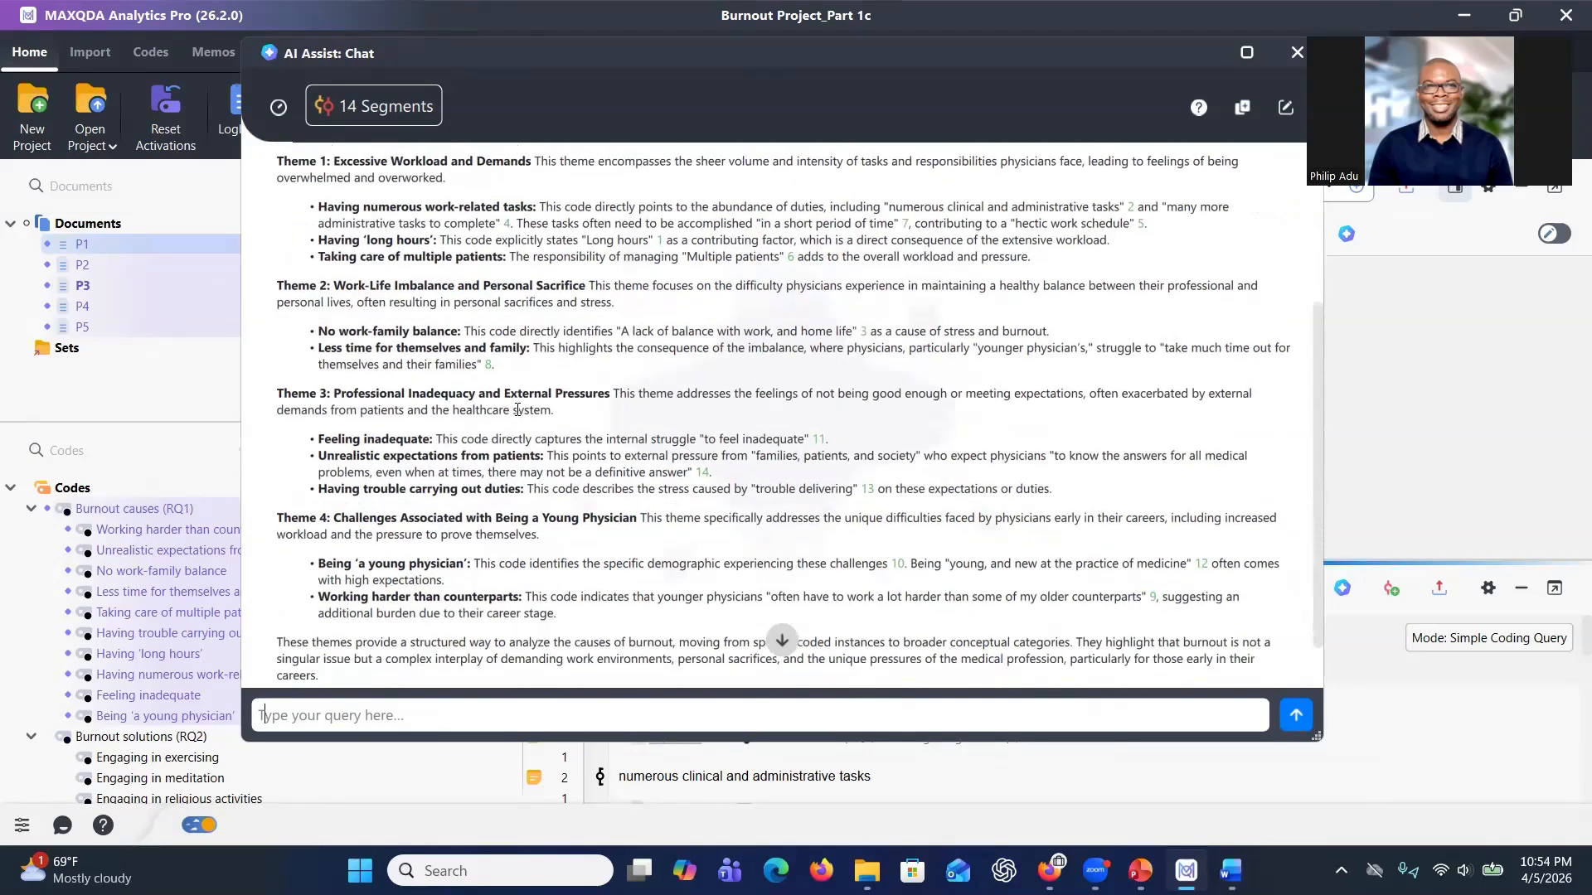
scroll(504, 396, "up", 4)
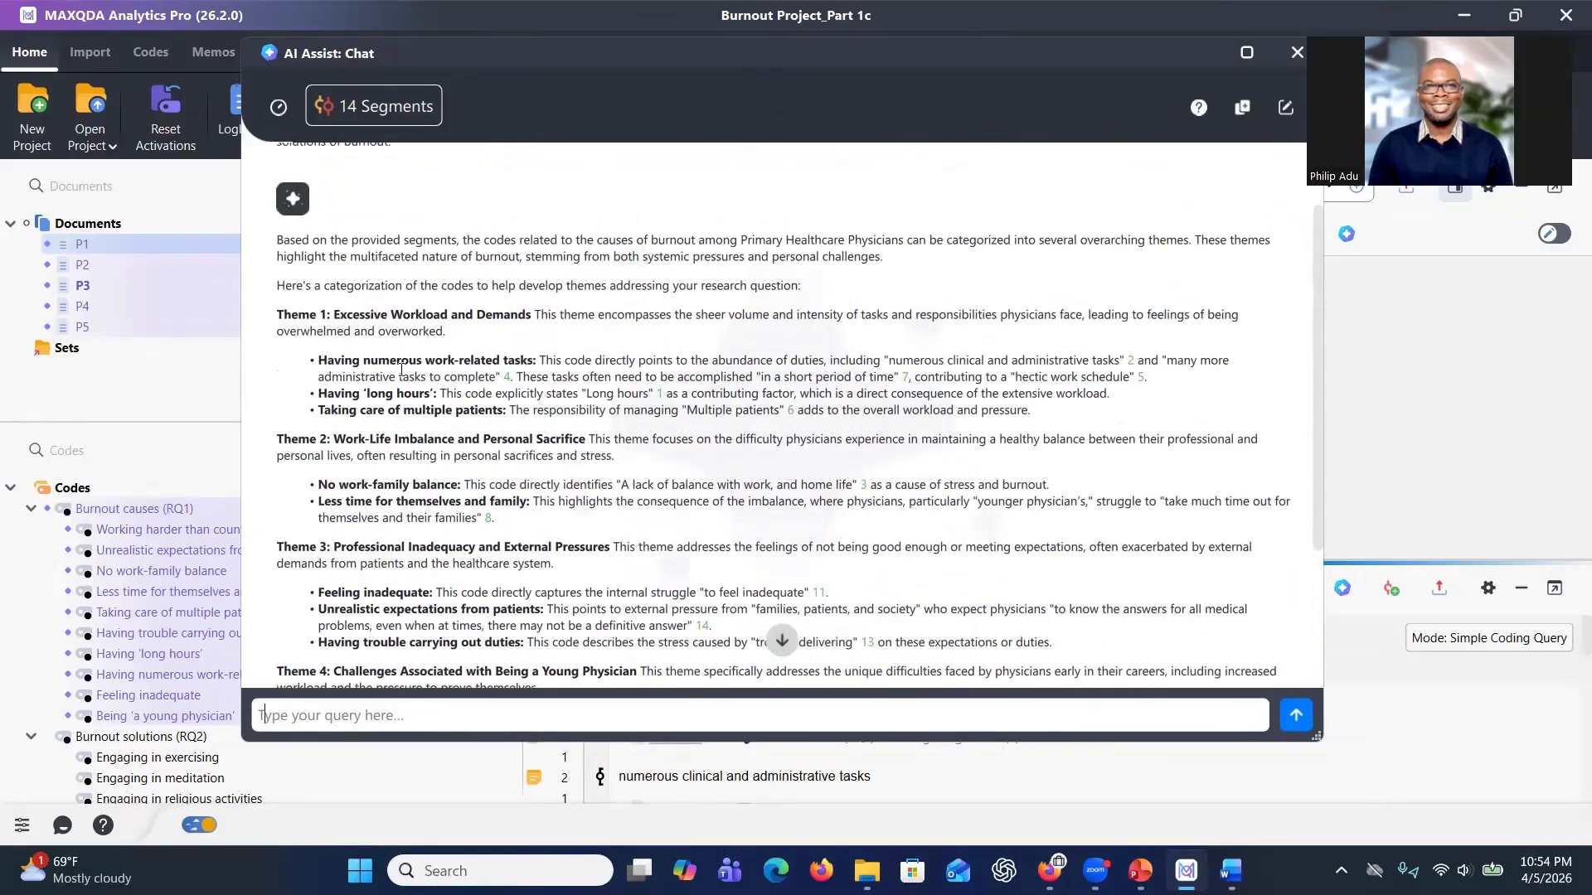
mouse_move(508, 378)
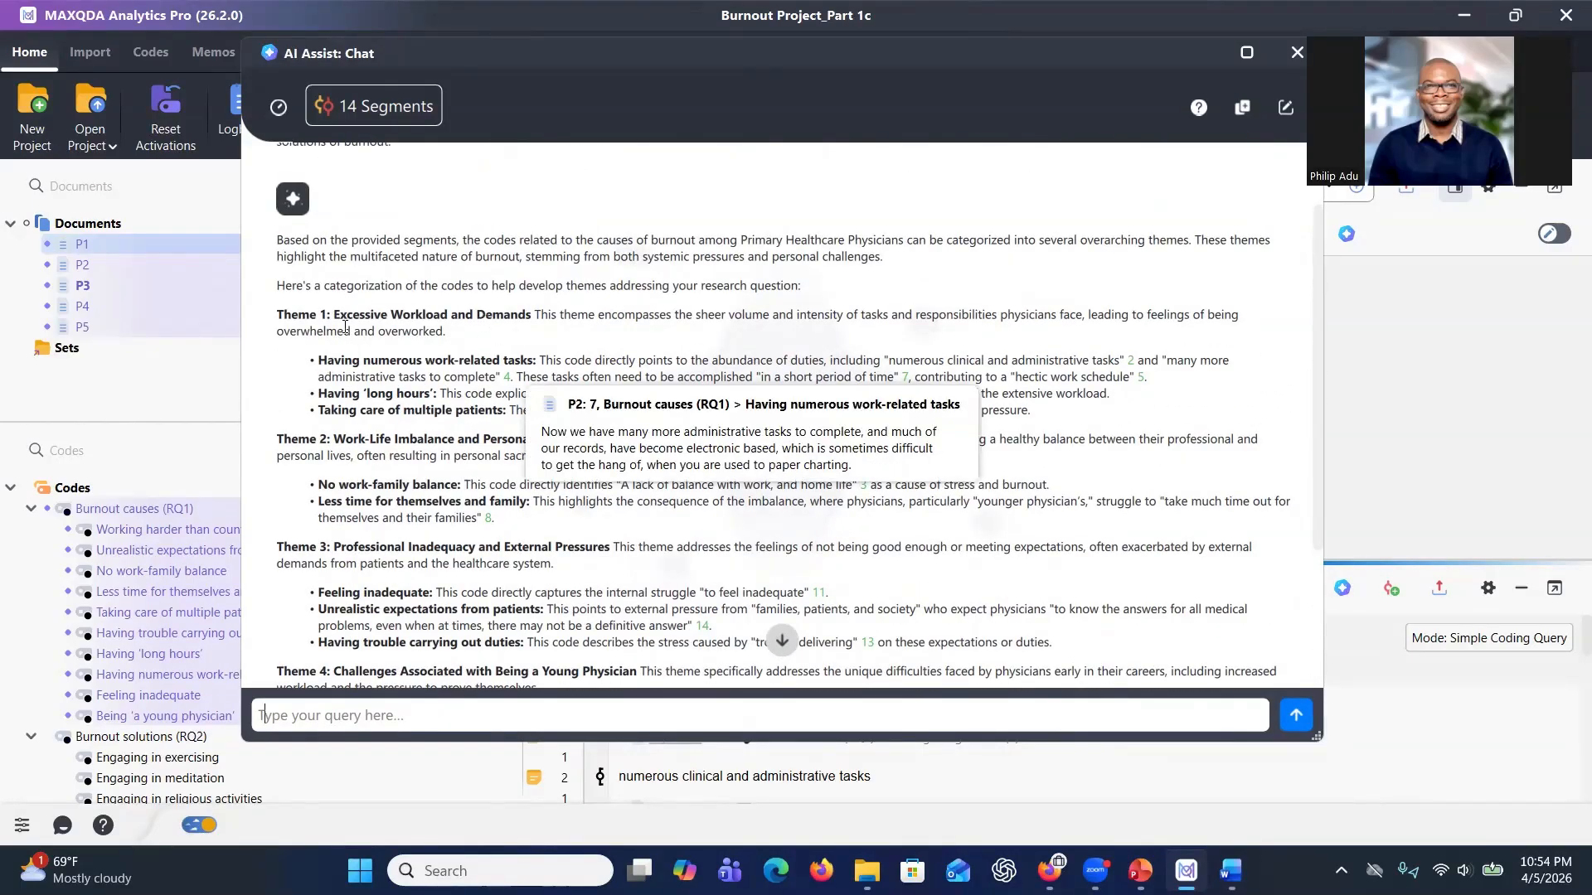
left_click_drag(524, 60, 618, 85)
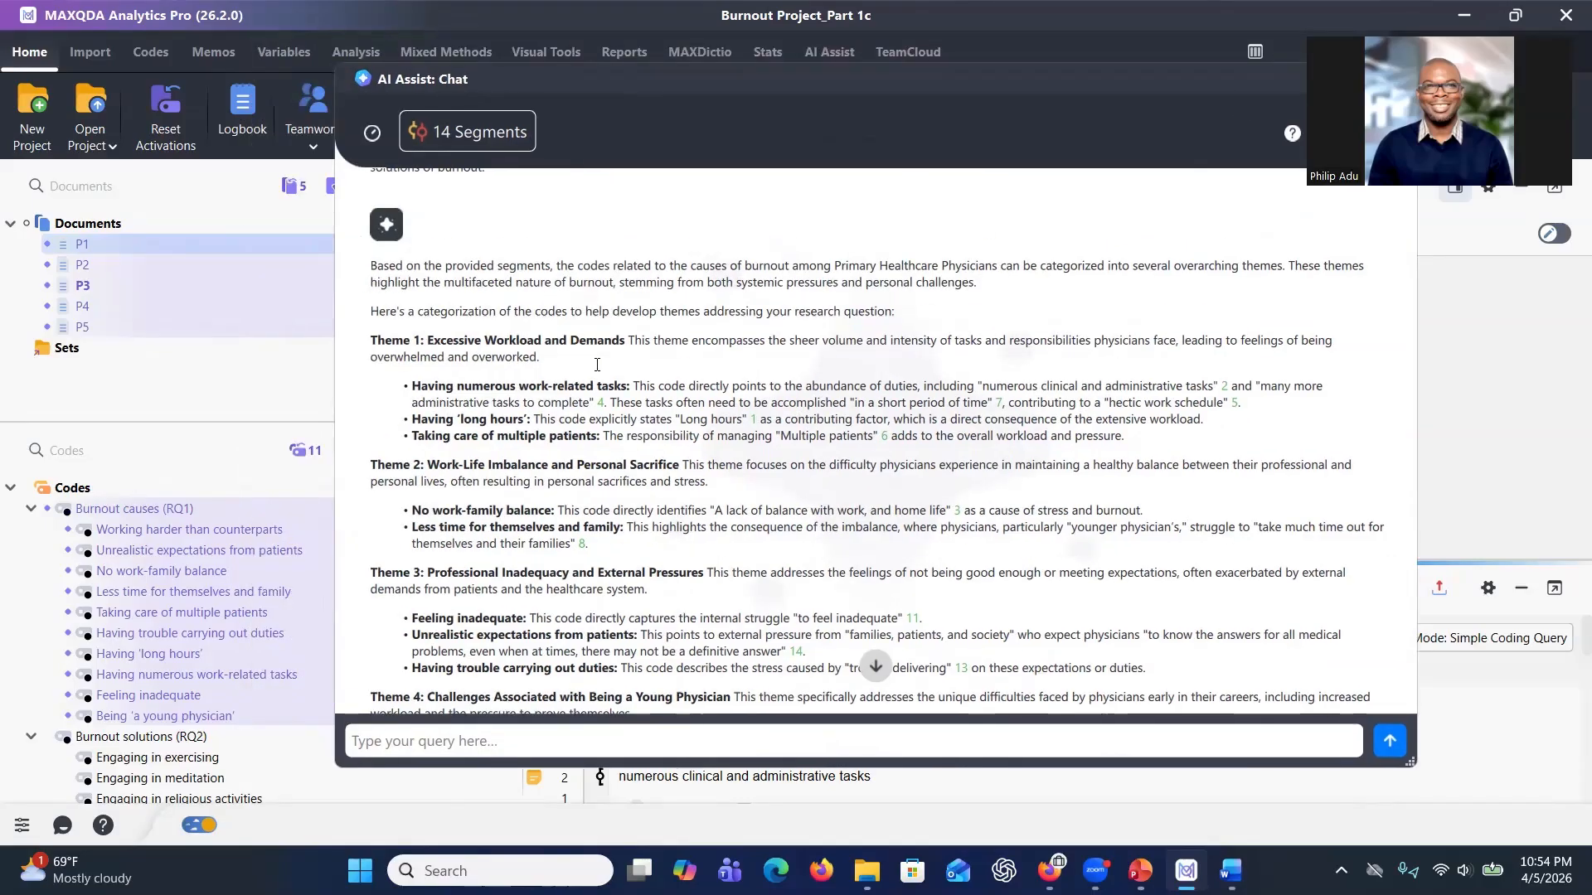
left_click_drag(431, 340, 622, 341)
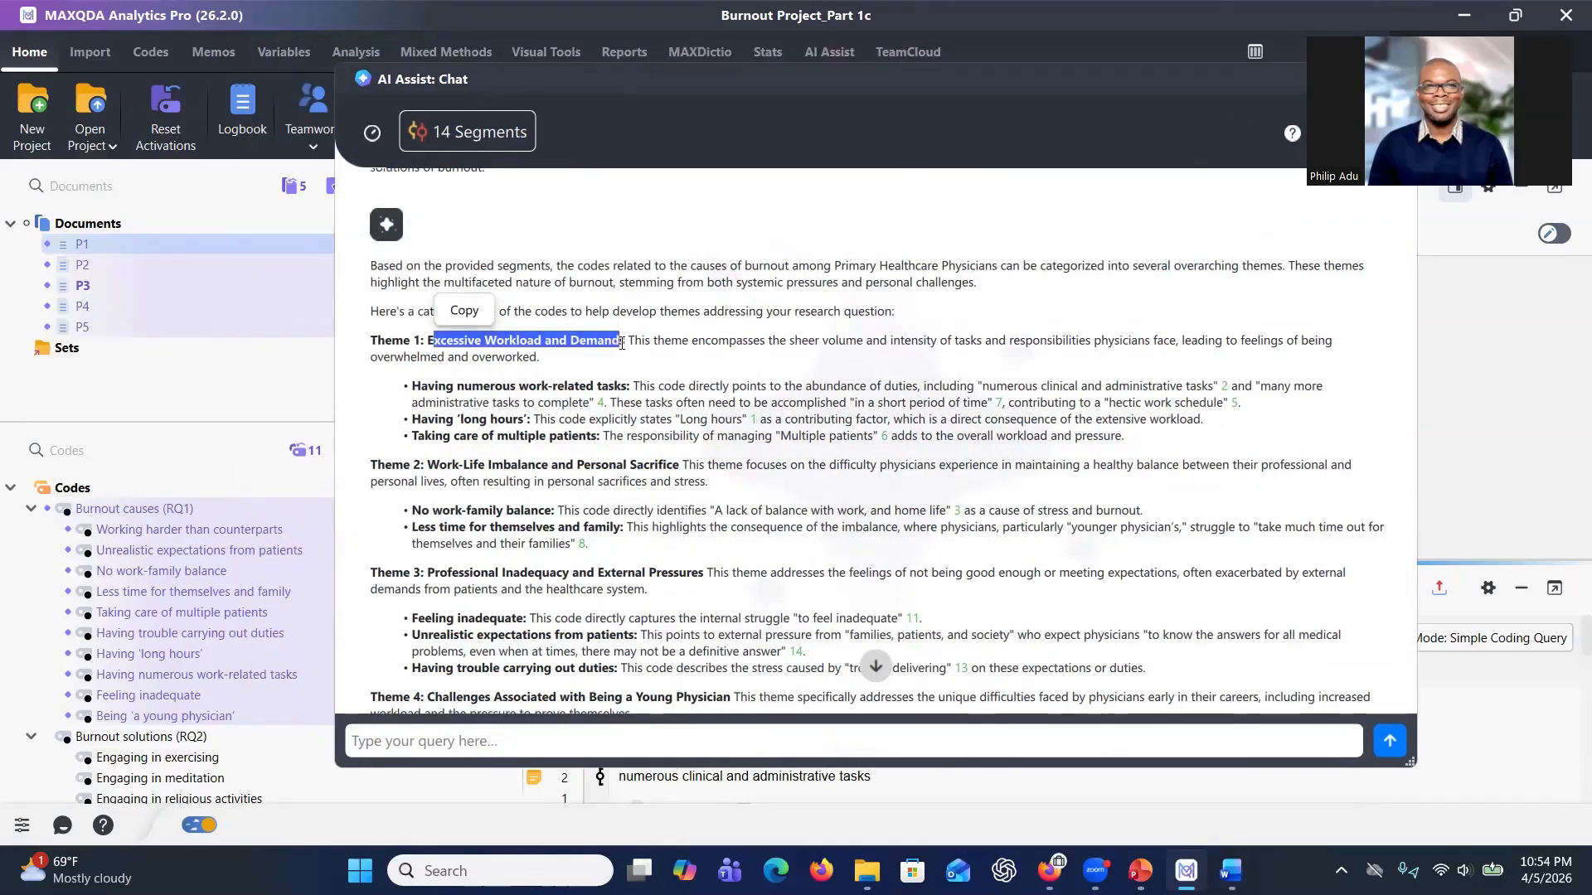
left_click_drag(419, 396, 496, 436)
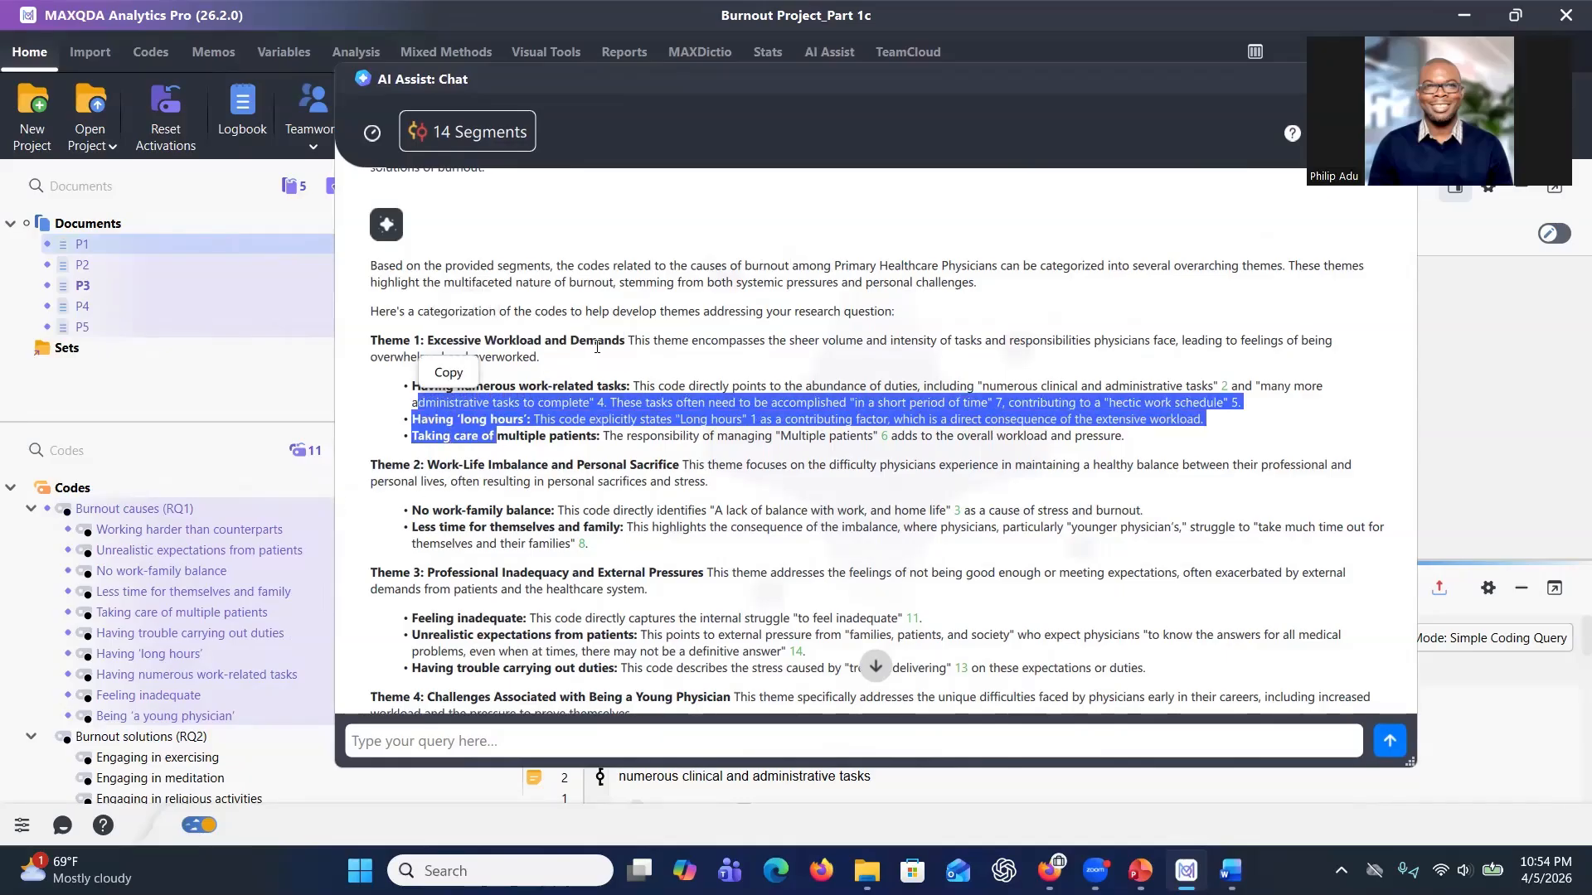
left_click(574, 417)
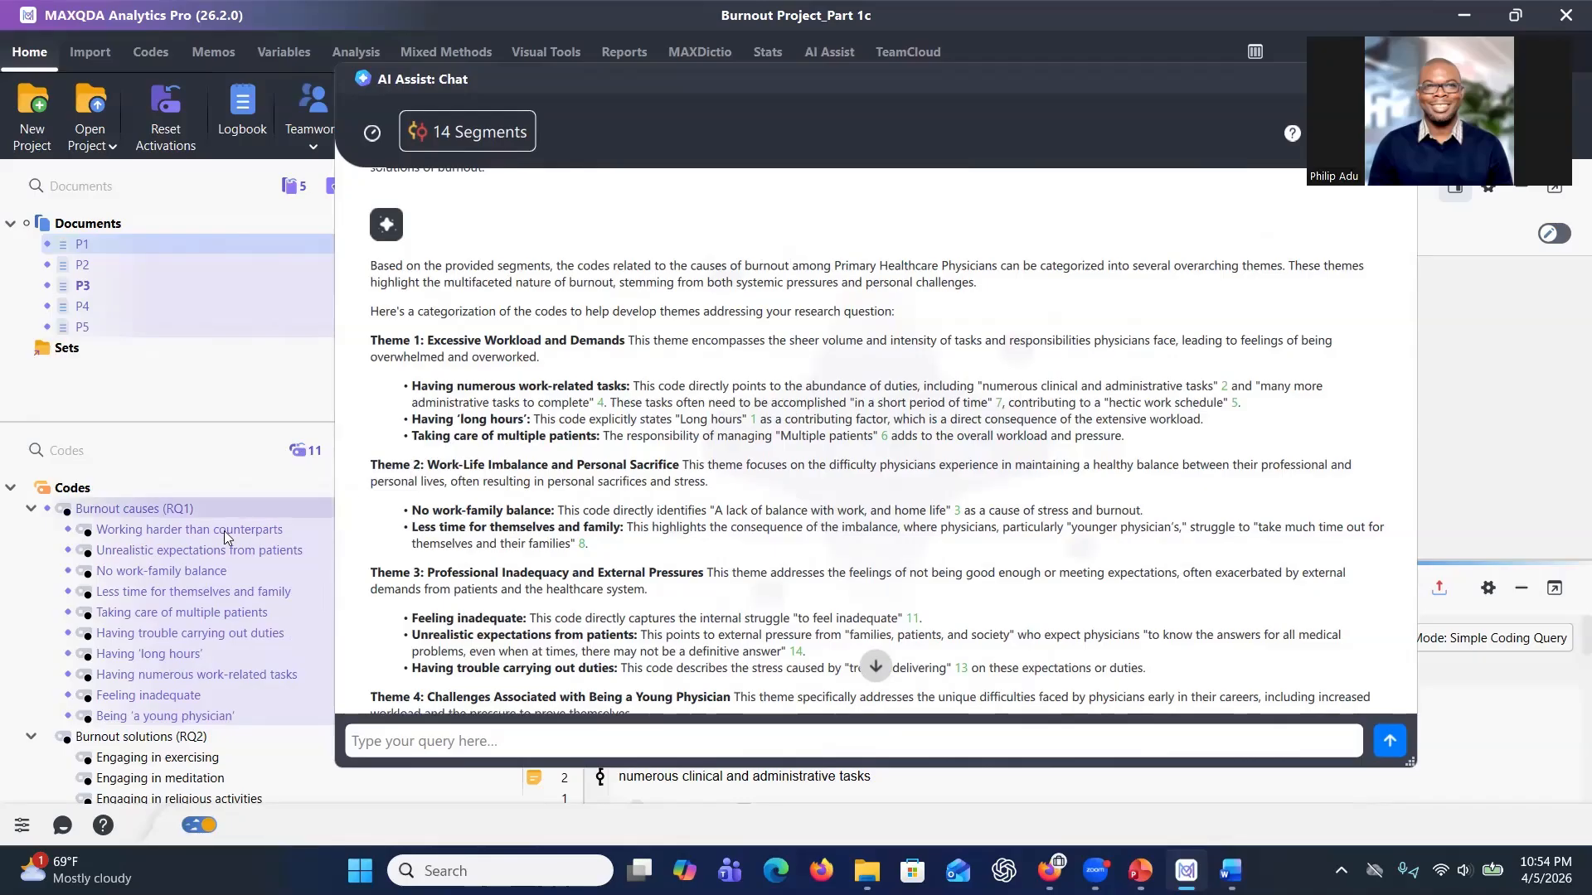
Create a subcode of Burnout causes (RQ1) named 'Theme 1: Excessive Workload and Demands', copied from the AI response, and group its three workload codes under it.
left_click(138, 507)
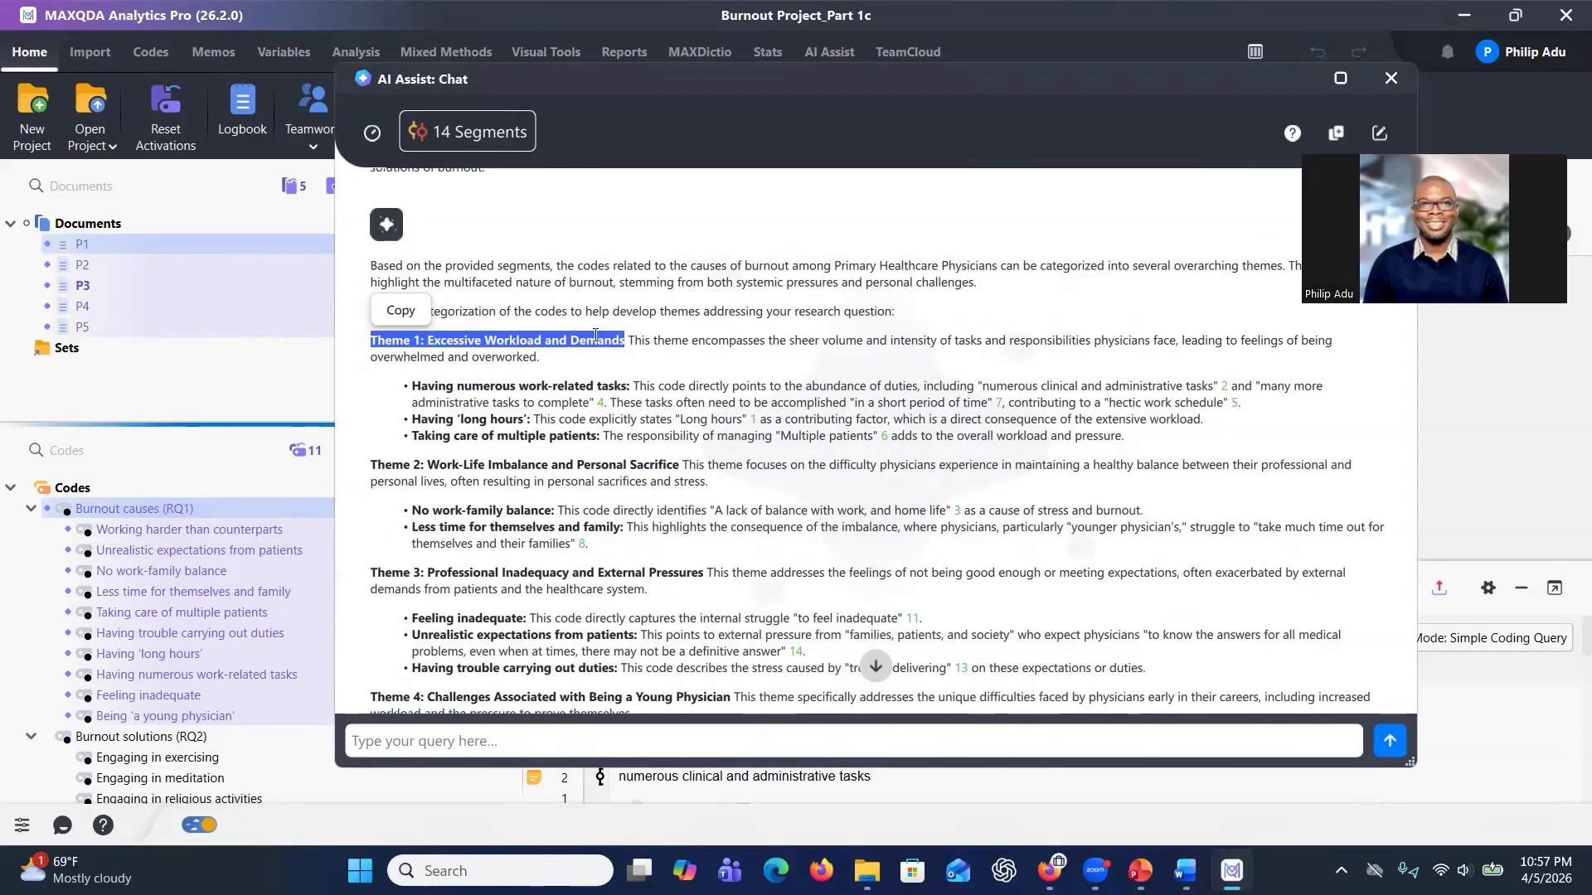
left_click(618, 346)
left_click_drag(625, 339, 345, 335)
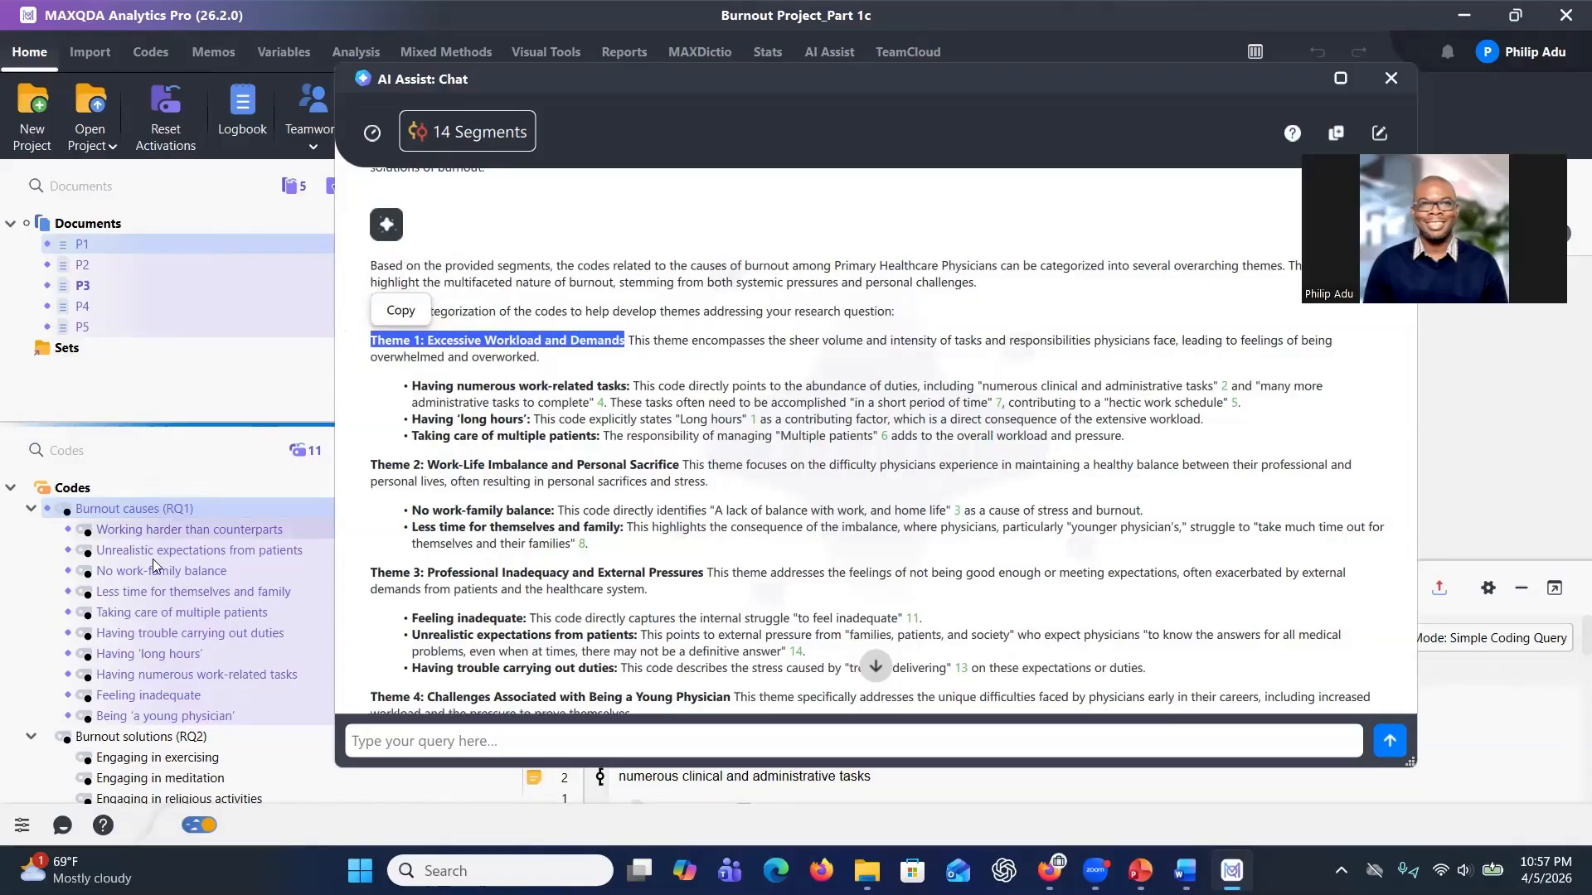
right_click(145, 507)
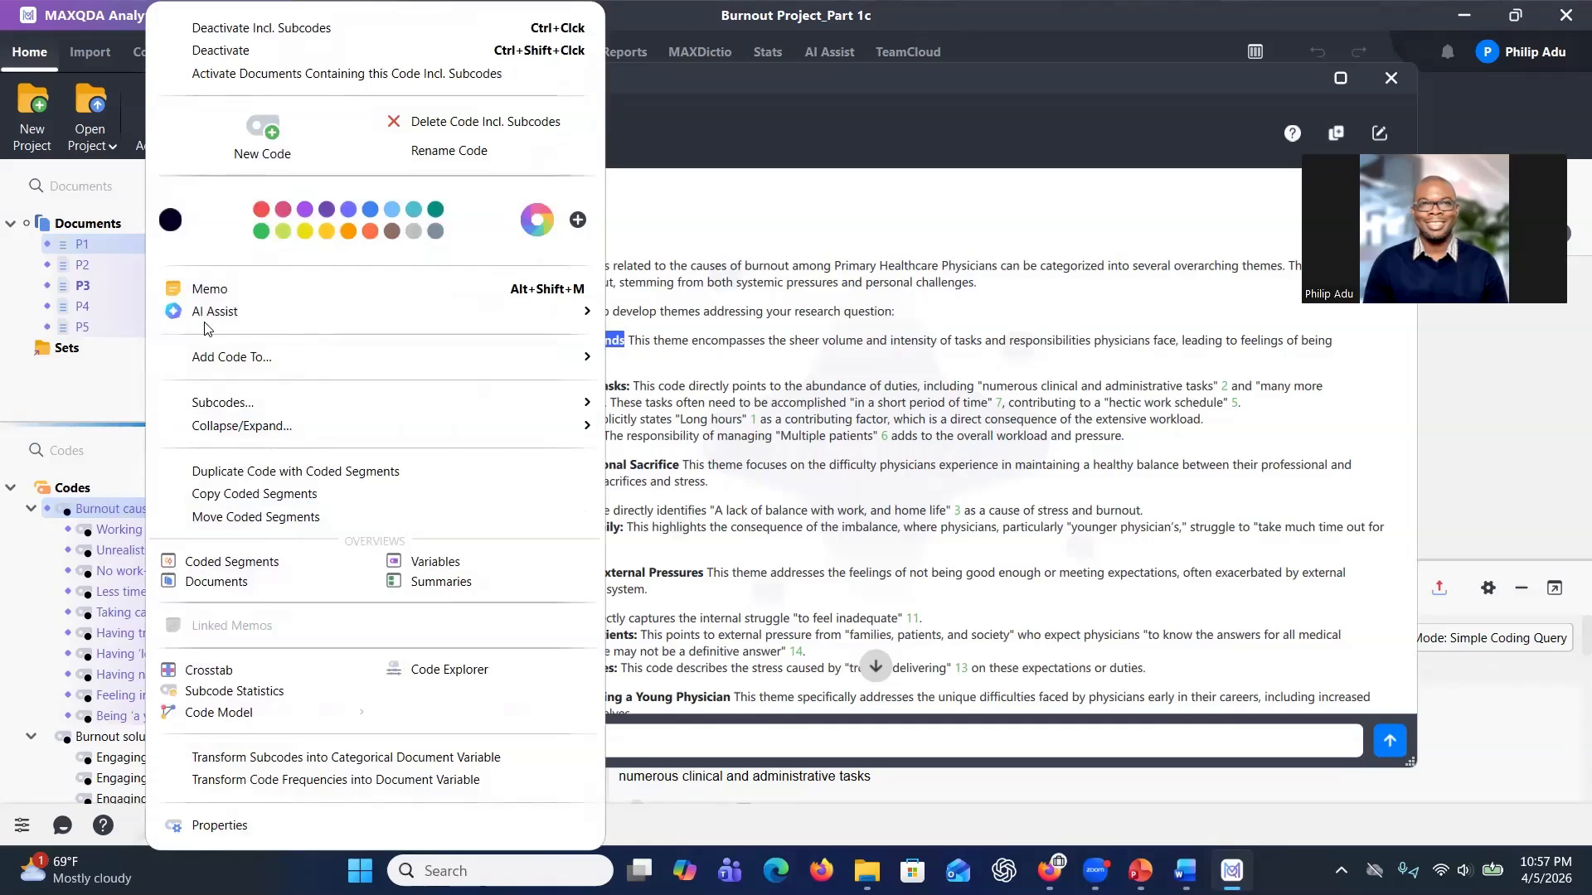
left_click(267, 151)
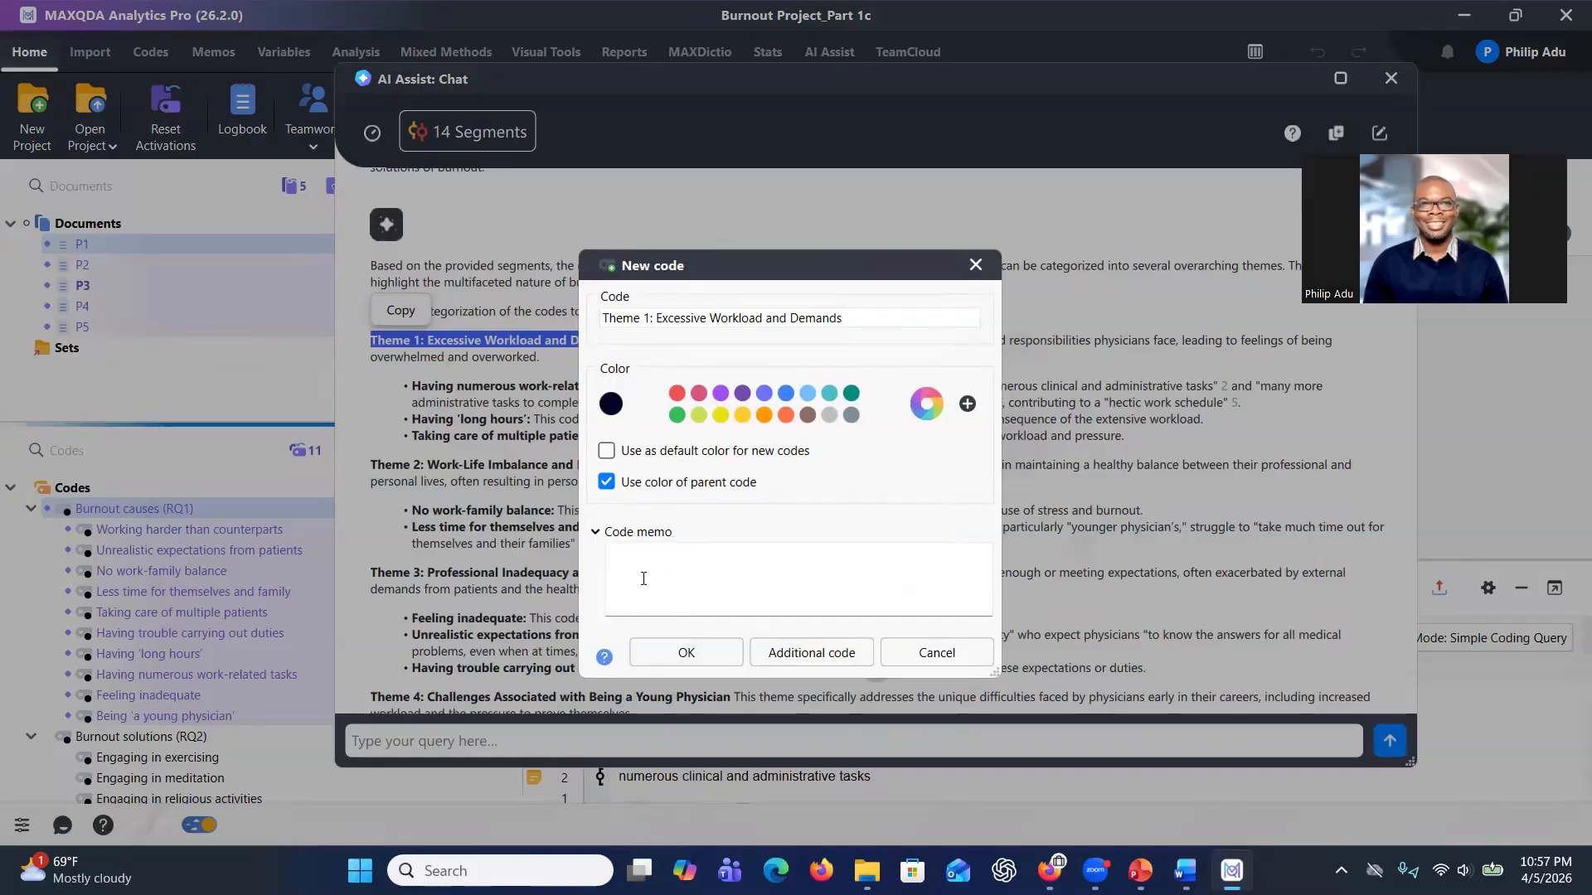
left_click(645, 650)
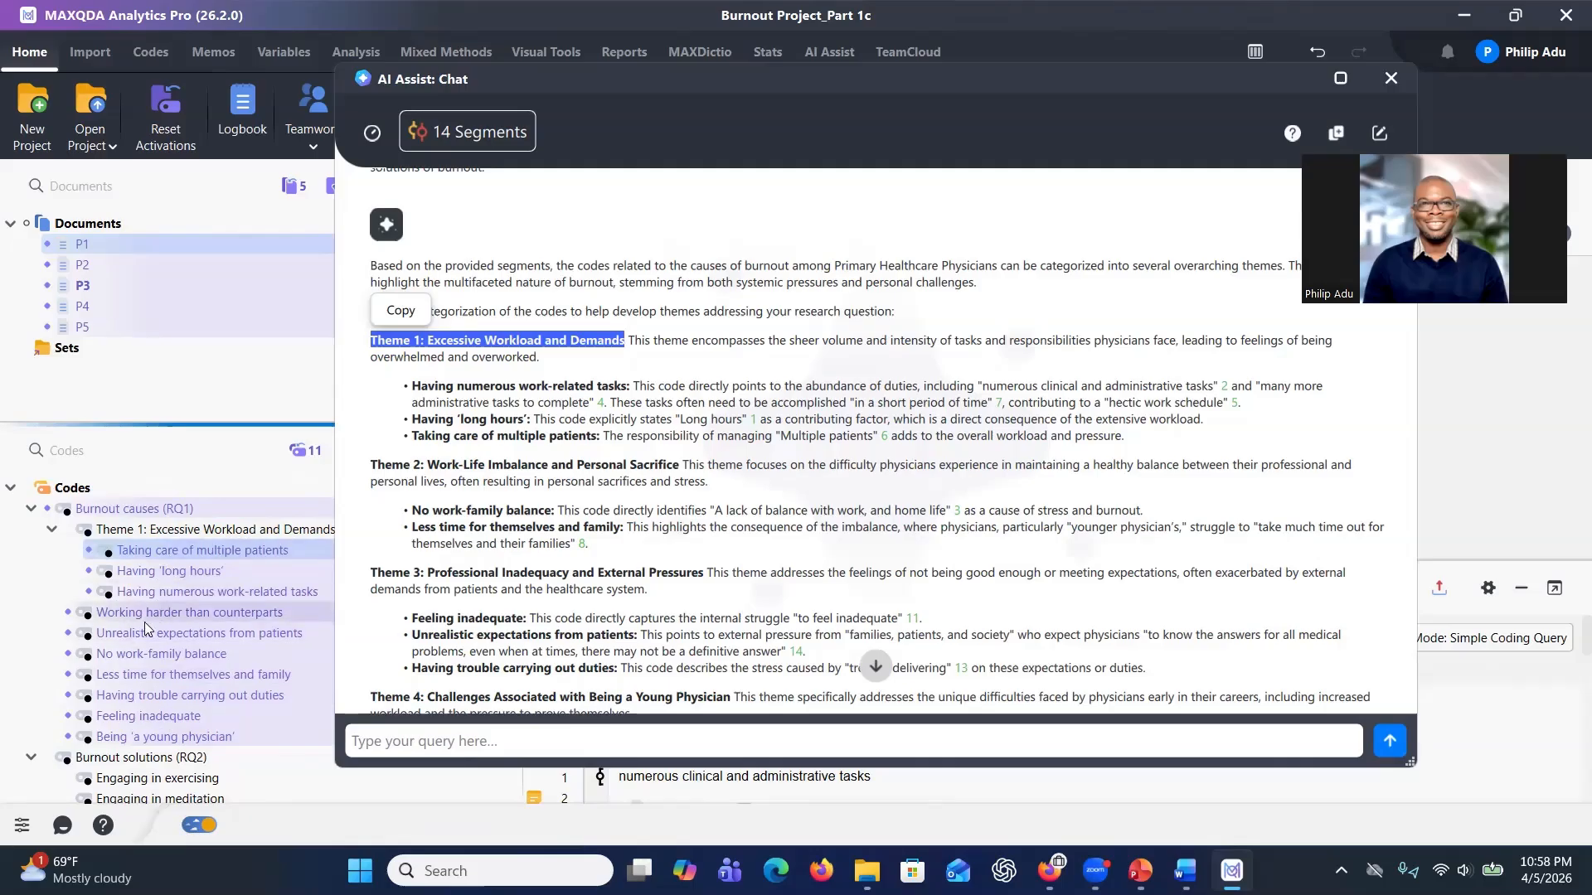
Create another subcode of Burnout causes (RQ1) named 'Theme 2: Work-Life Imbalance and Personal Sacrifice', copied from the AI response.
mouse_move(681, 465)
left_mouse_down()
mouse_move(372, 465)
mouse_move(679, 466)
left_mouse_up()
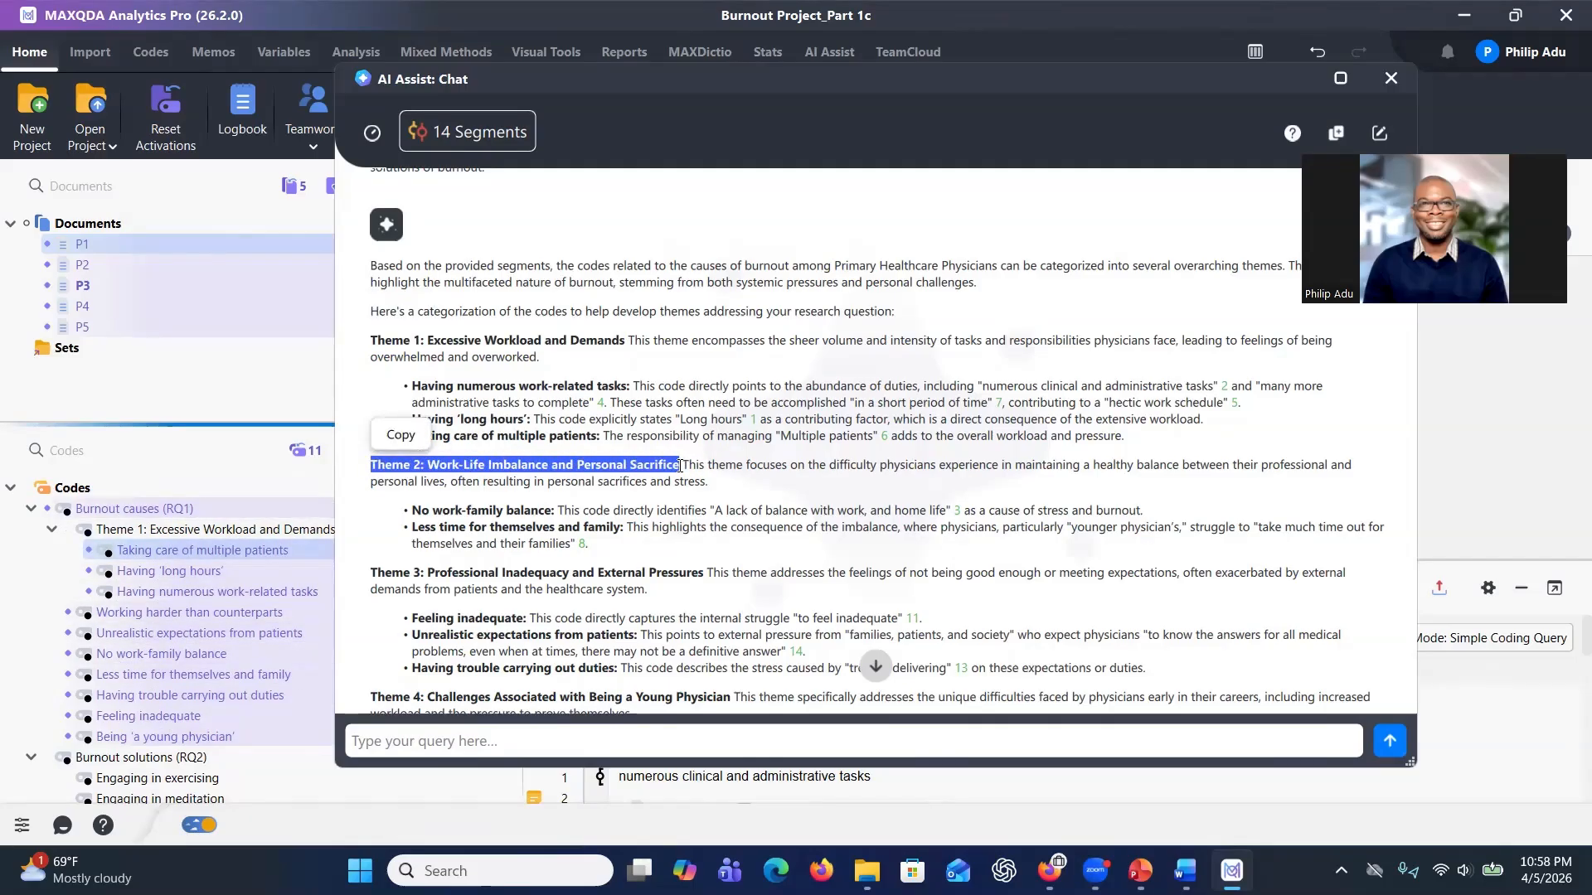
right_click(150, 513)
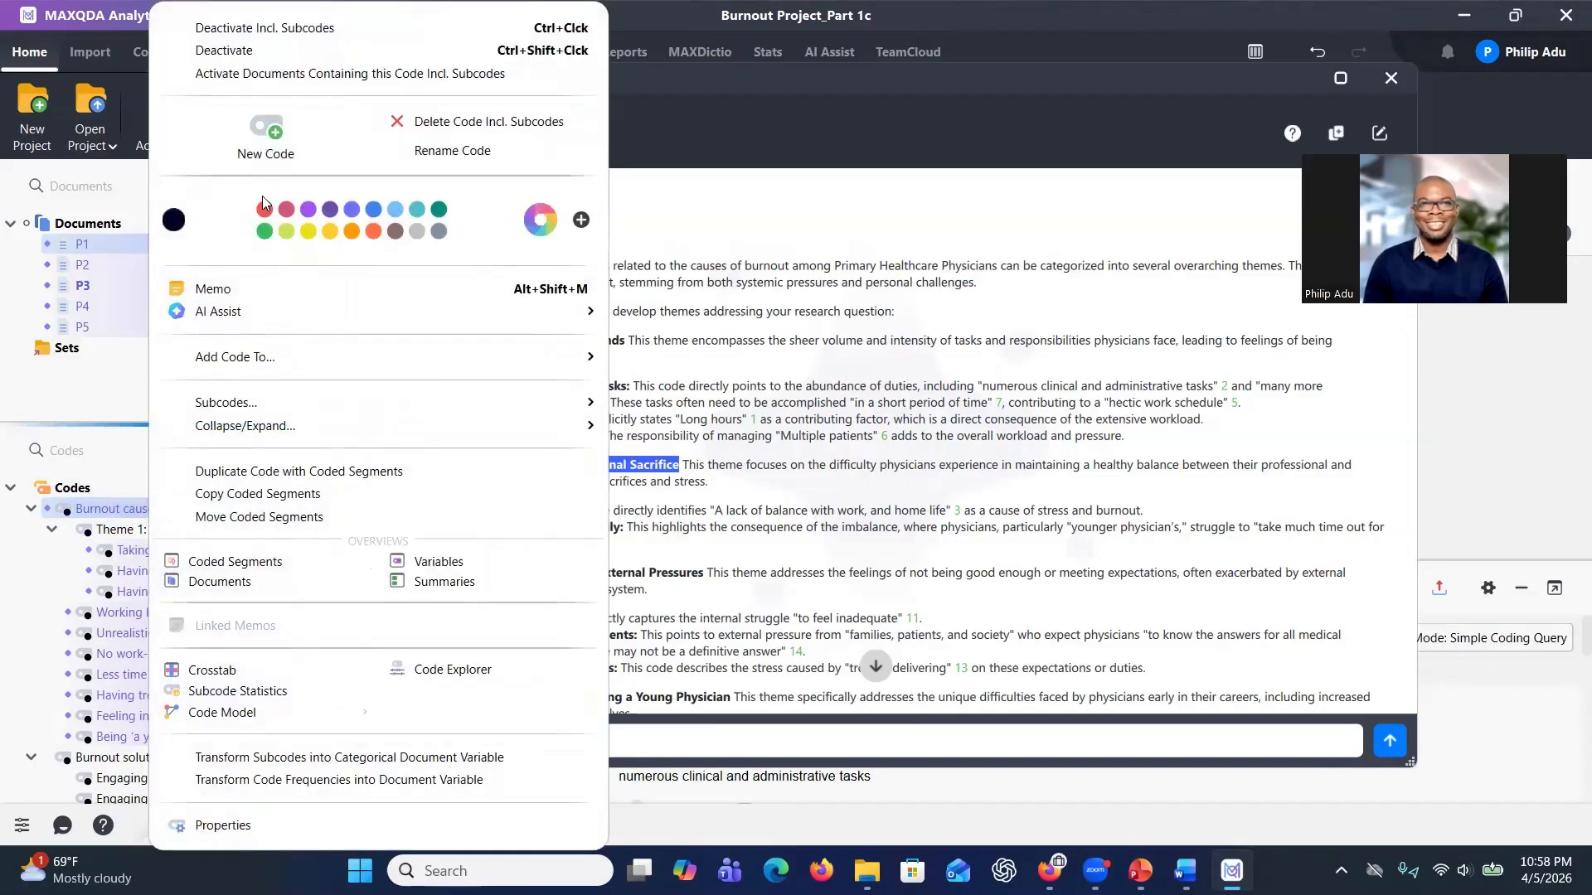
left_click(265, 154)
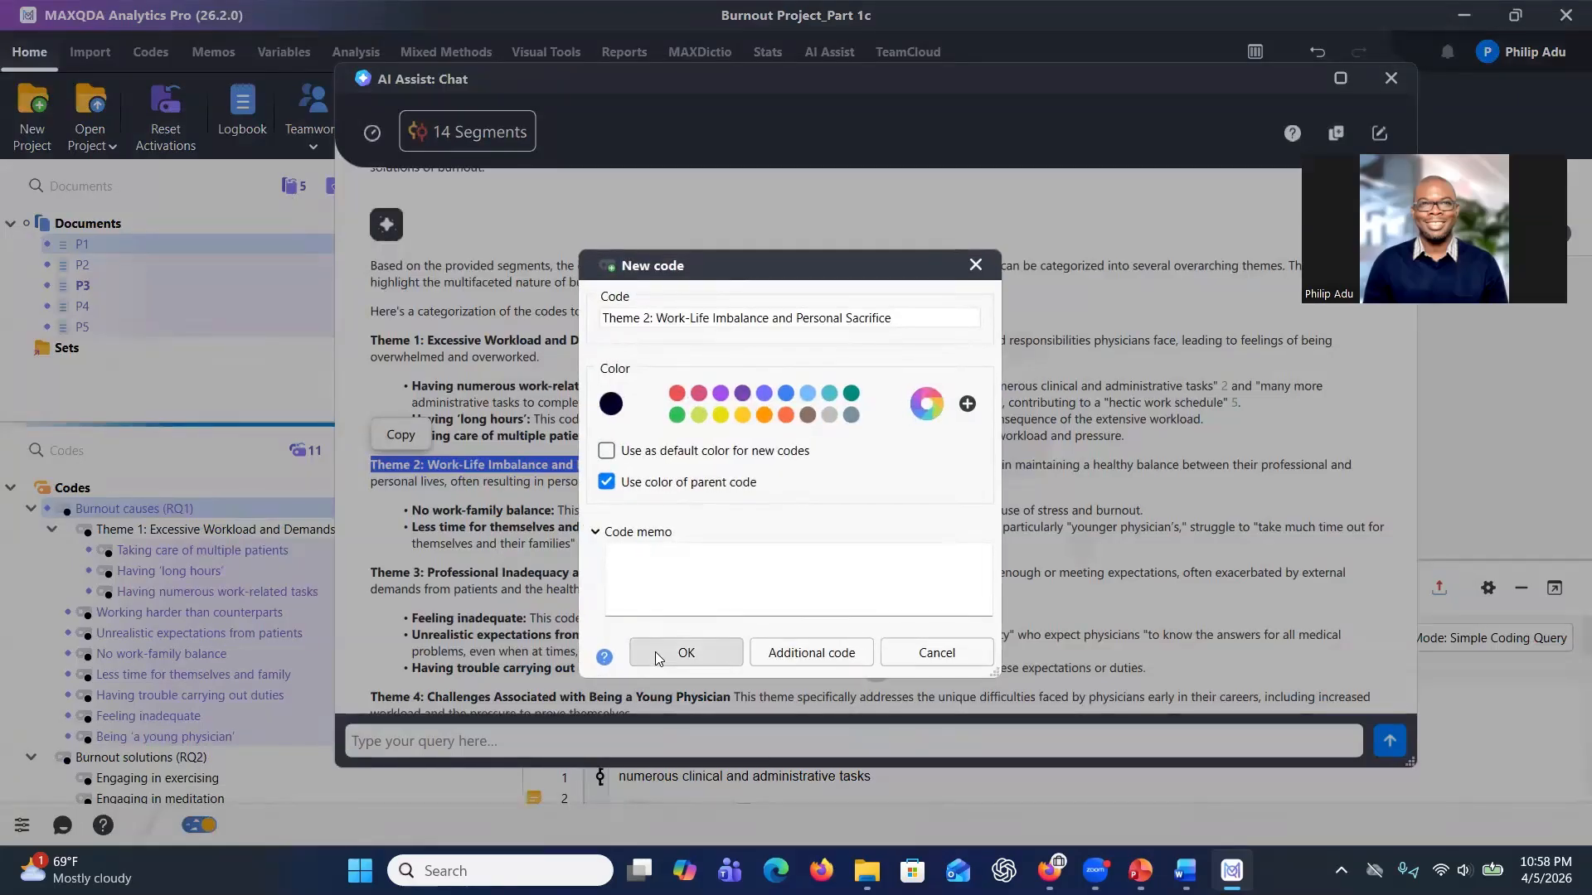
left_click(655, 652)
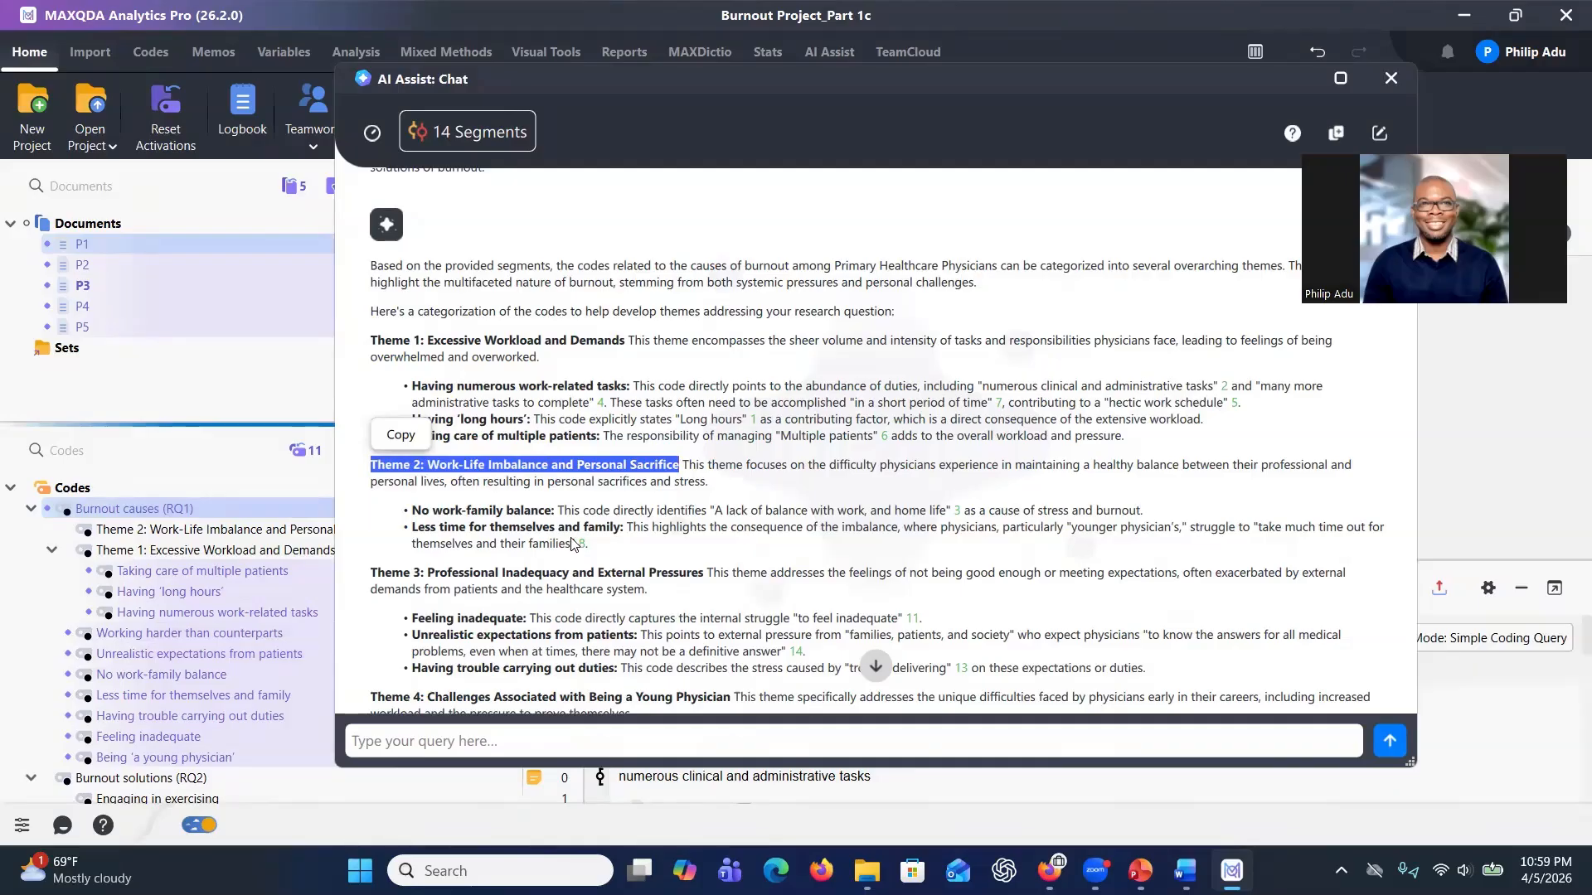
mouse_move(1095, 871)
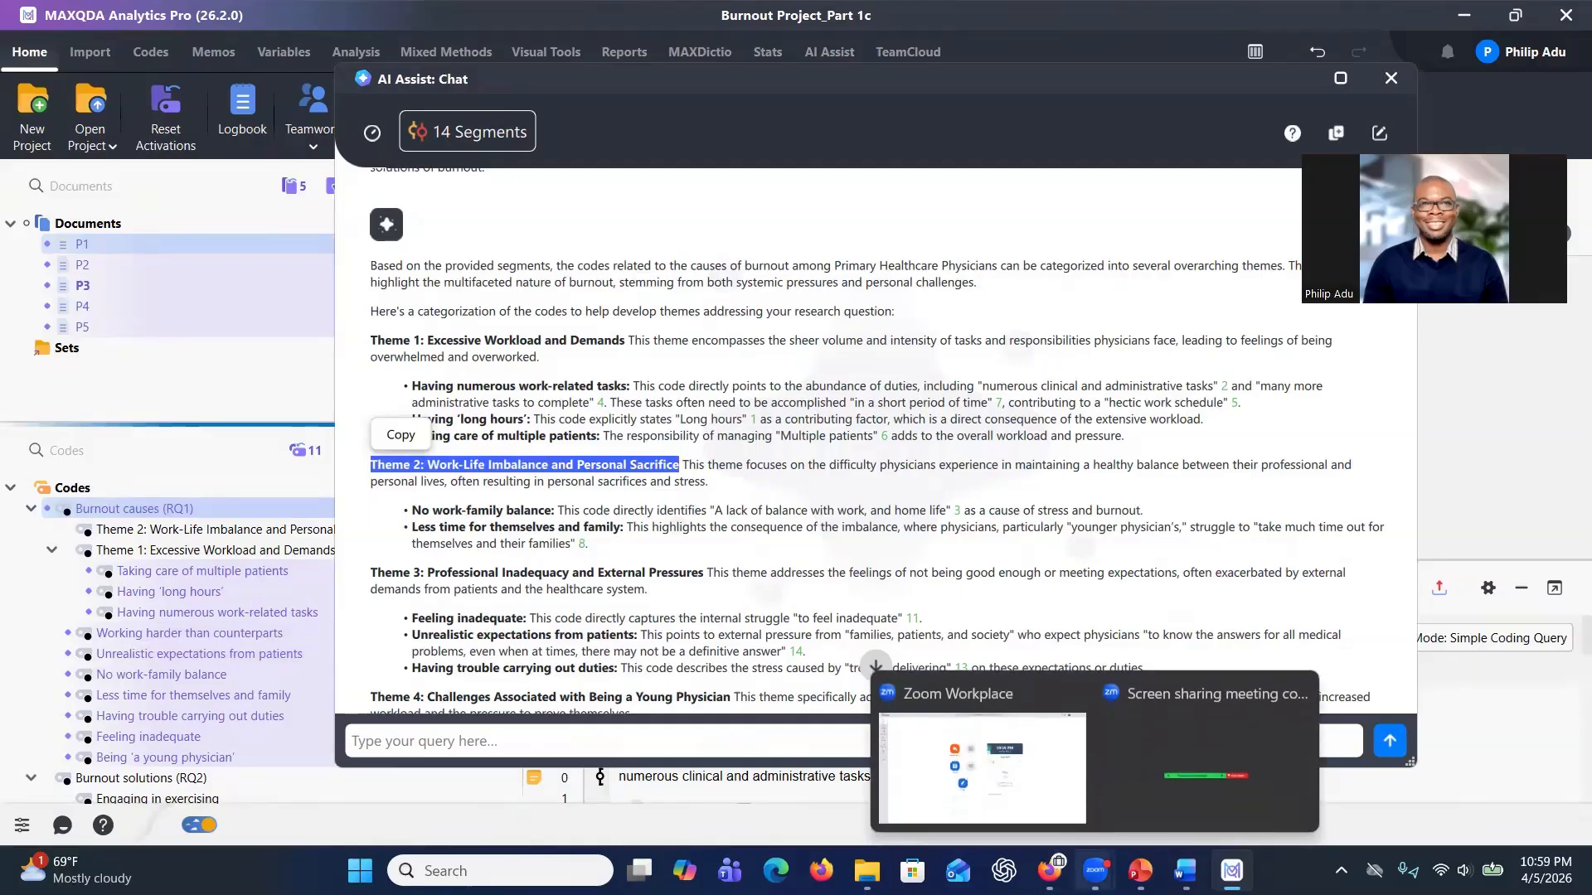